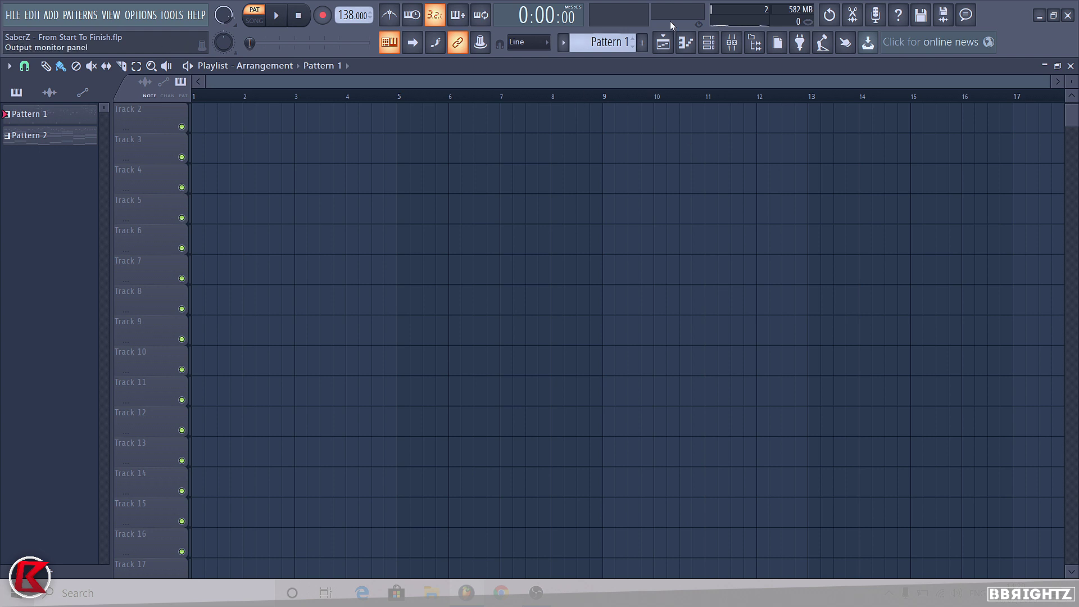
Step: Open the Main LD channel in the Piano roll and compare its notes in Pattern 1 and Pattern 2
{"action": "left_click", "coordinate": [707, 42]}
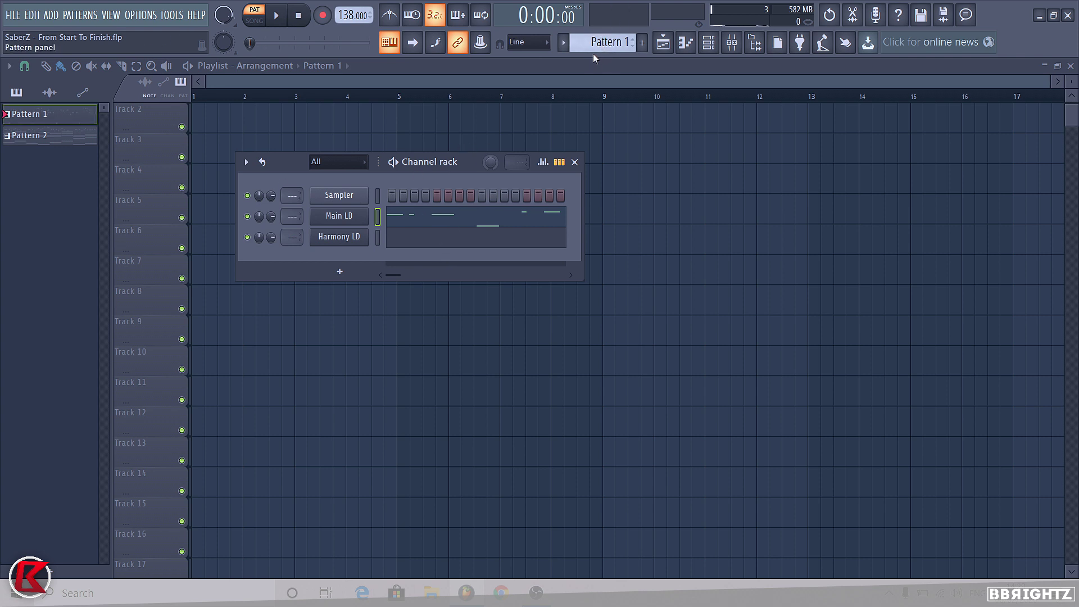
{"action": "left_click", "coordinate": [575, 162]}
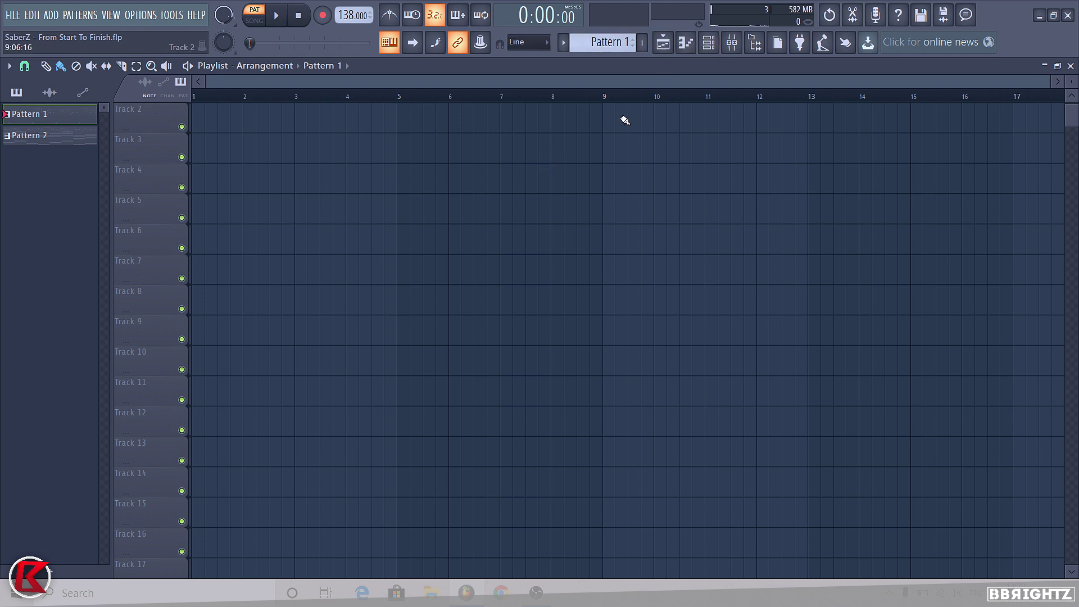
{"action": "key", "text": "F6"}
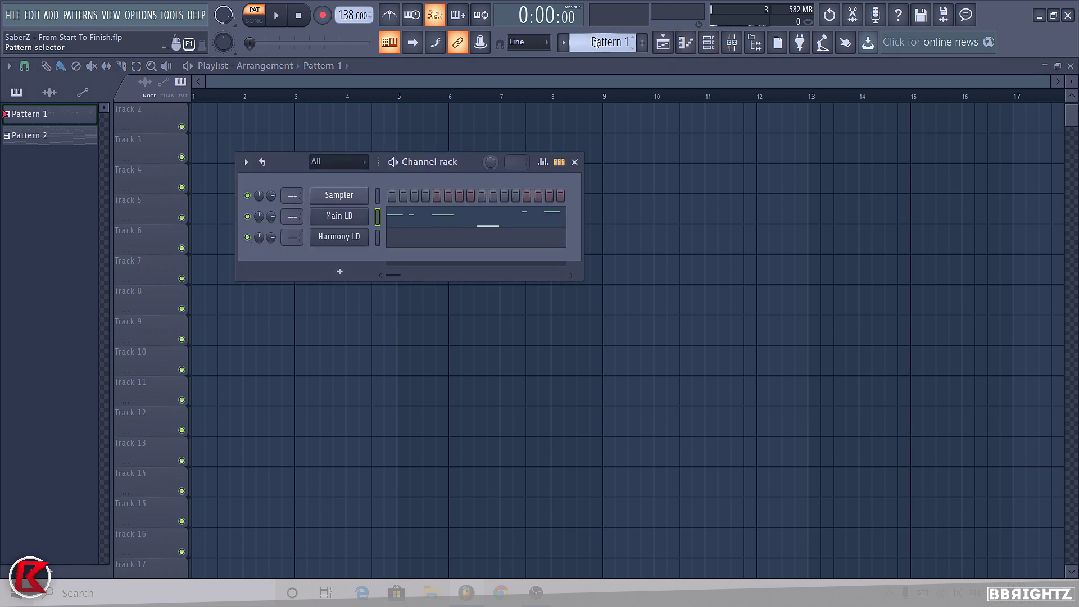
{"action": "left_click", "coordinate": [438, 219]}
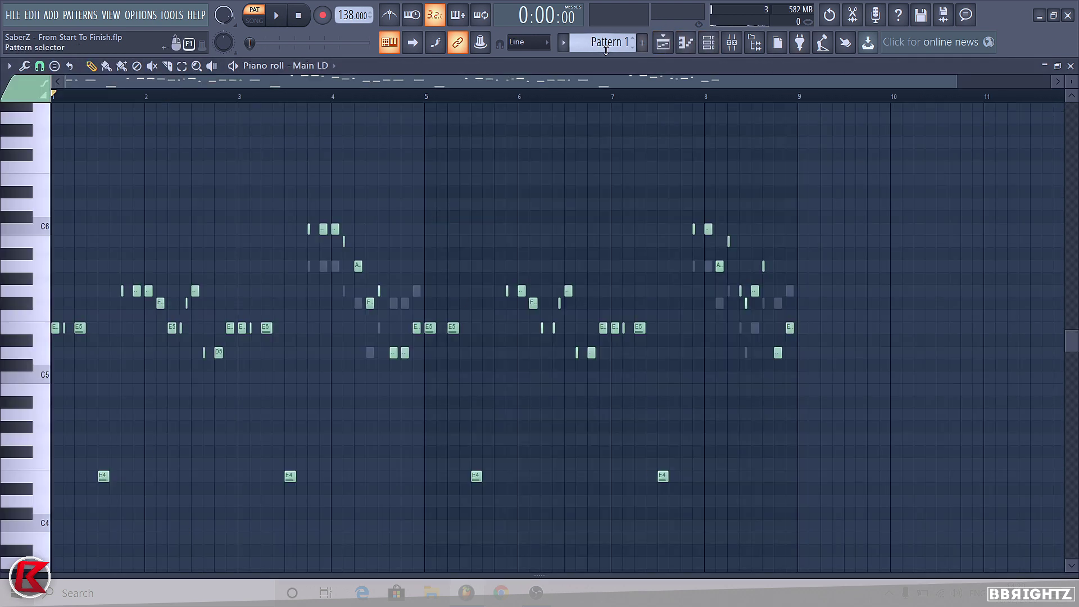
{"action": "scroll", "coordinate": [605, 48], "scroll_direction": "down", "scroll_amount": 1}
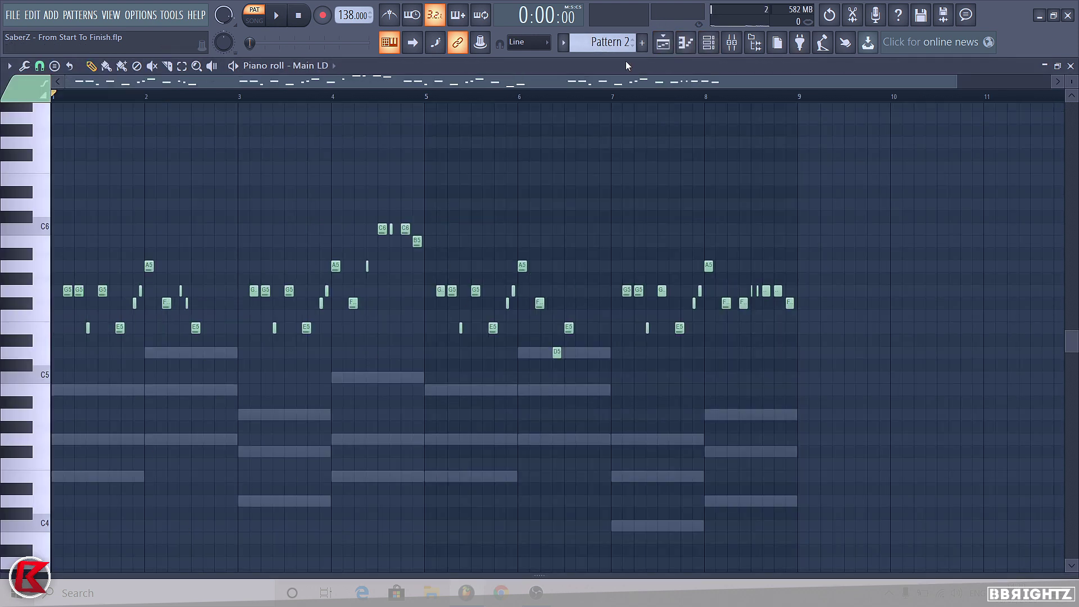
{"action": "scroll", "coordinate": [602, 44], "scroll_direction": "up", "scroll_amount": 1}
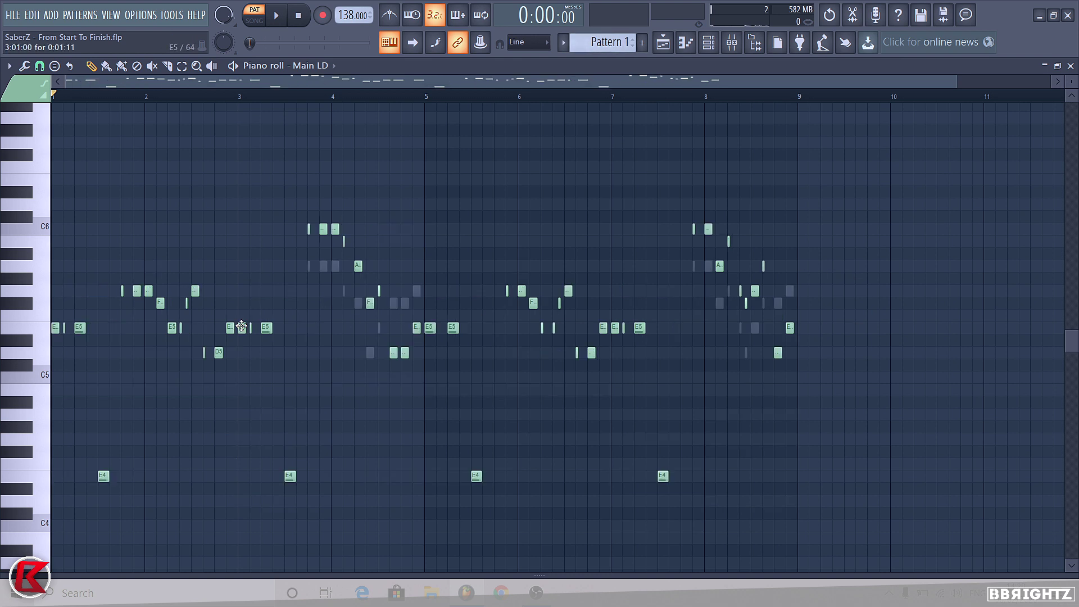
Step: Play Pattern 1 with the Mixer open, select the Master track and bring Inserts 1 to 17 into view
{"action": "key", "text": "space"}
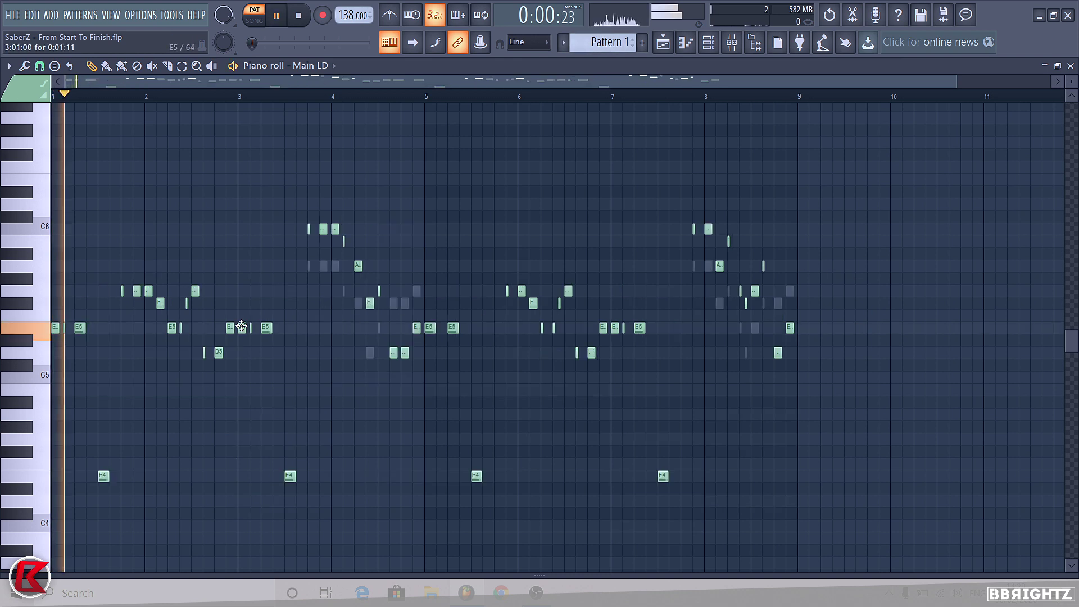
{"action": "left_click", "coordinate": [708, 43]}
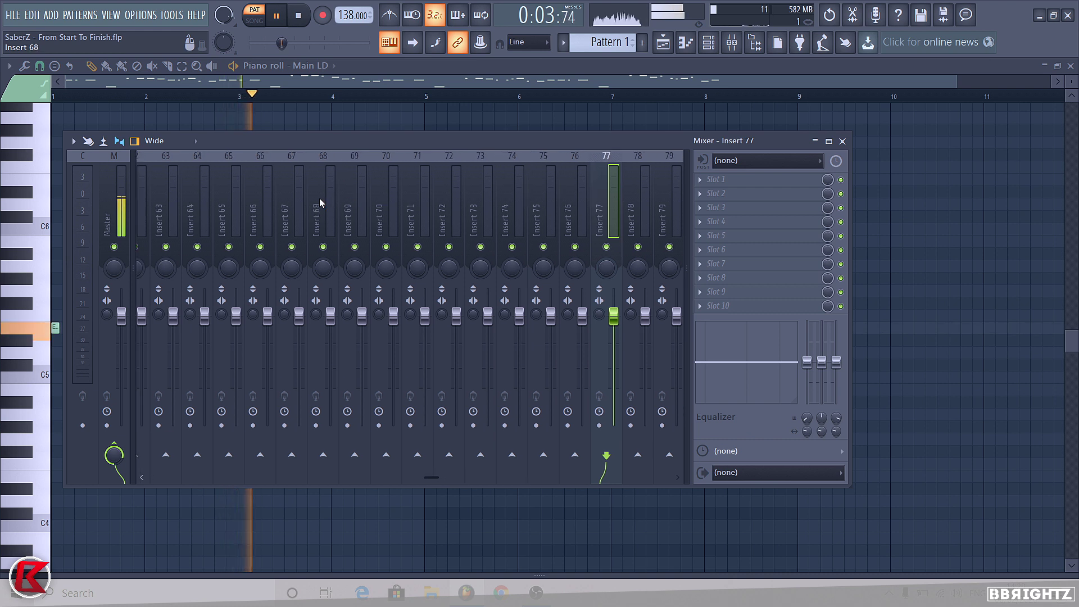
{"action": "left_click", "coordinate": [106, 296]}
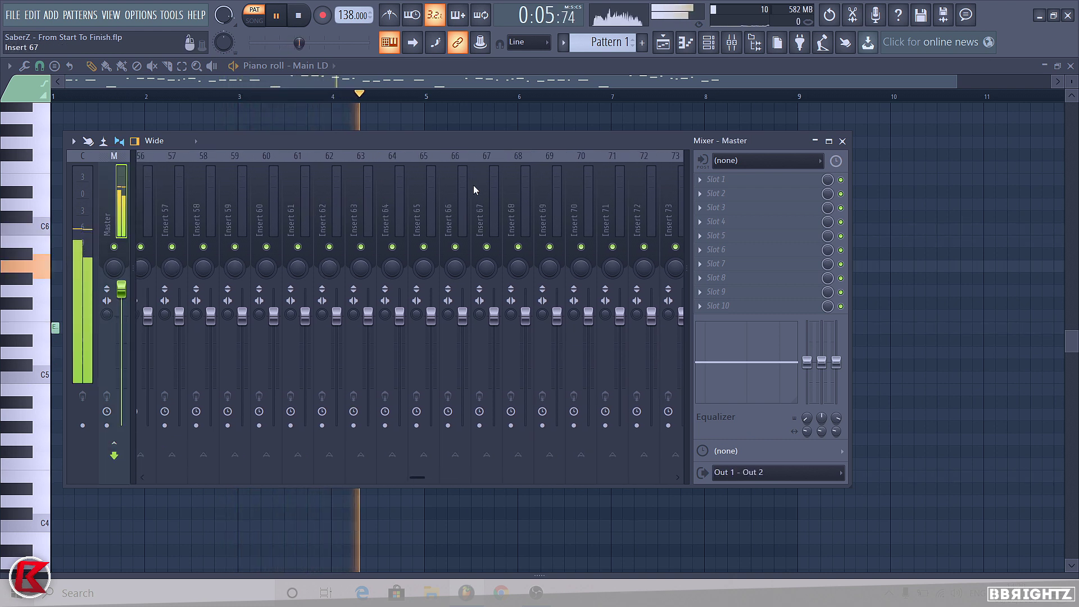
{"action": "left_click_drag", "start_coordinate": [329, 477], "coordinate": [3, 458]}
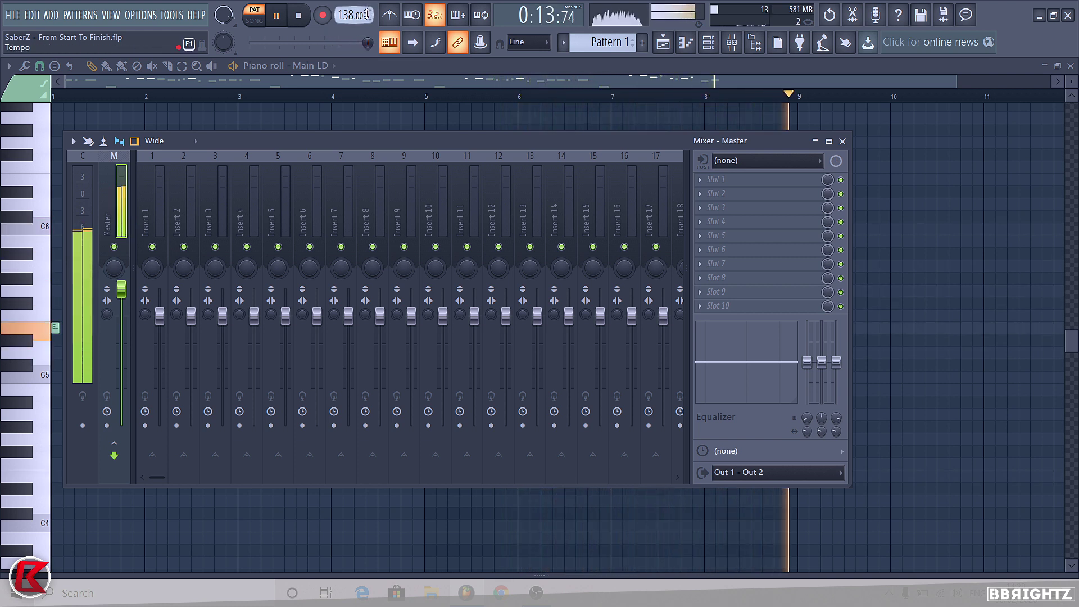
{"action": "key", "text": "space"}
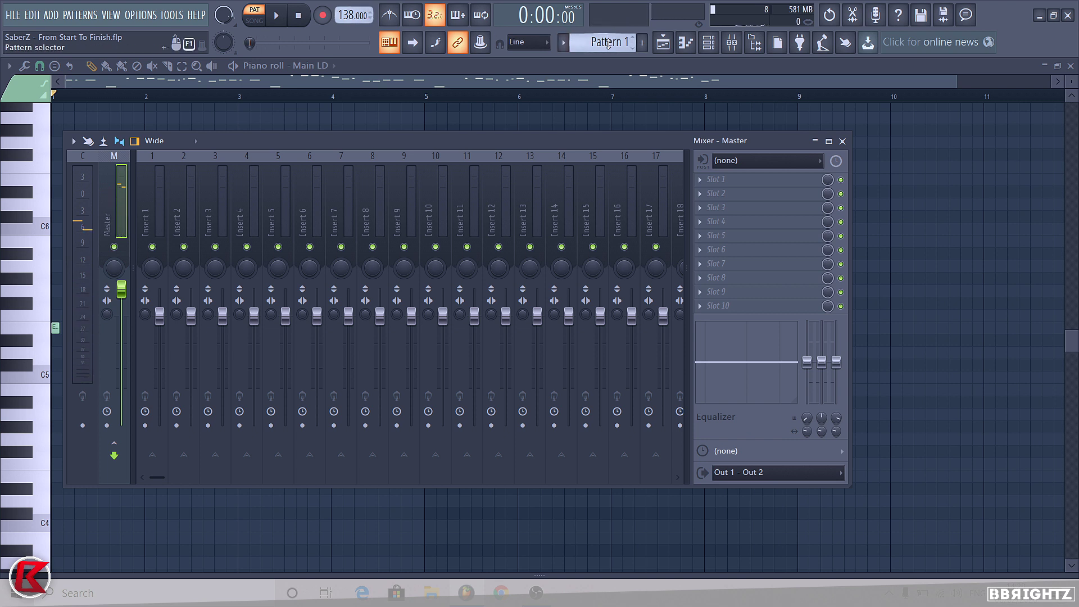
Step: Play Pattern 2 and reset the Master track's volume fader to its default level
{"action": "scroll", "coordinate": [608, 44], "scroll_direction": "up", "scroll_amount": 1}
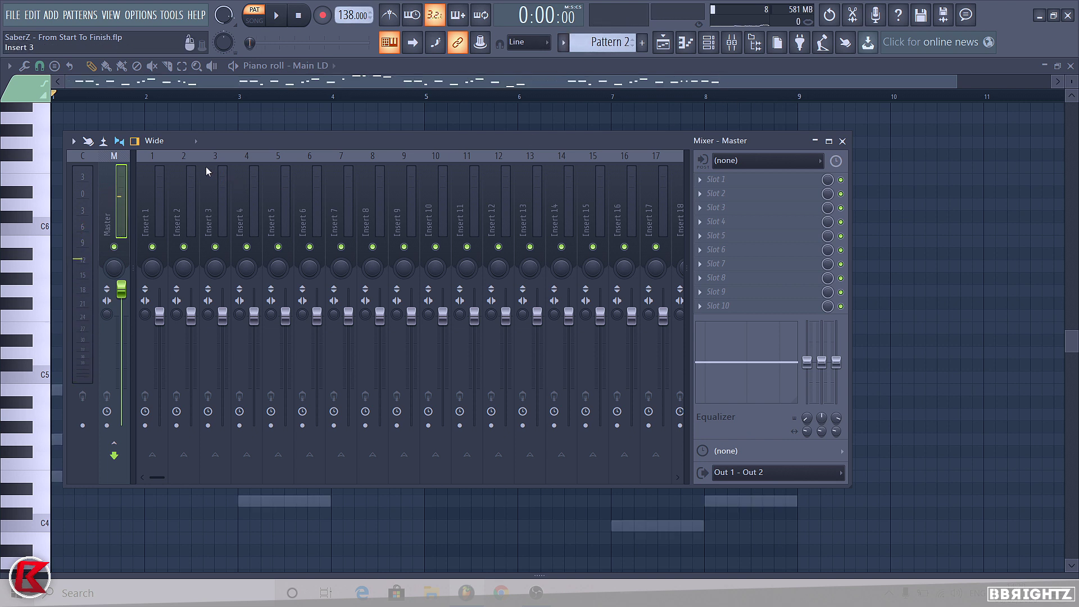
{"action": "key", "text": "space"}
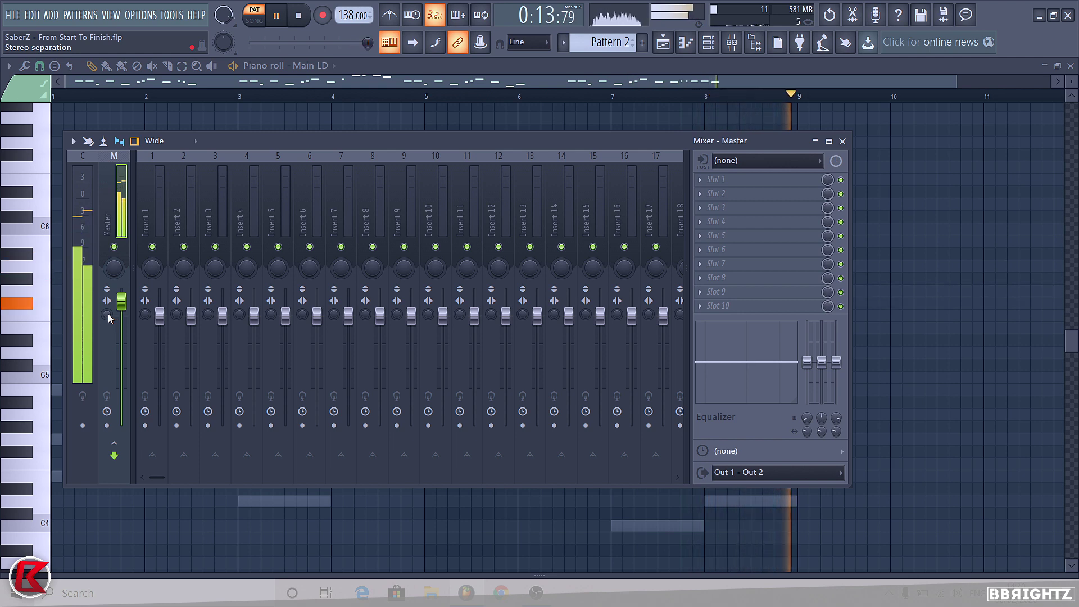
{"action": "key", "text": "space"}
{"action": "right_click", "coordinate": [122, 302]}
{"action": "left_click", "coordinate": [141, 311]}
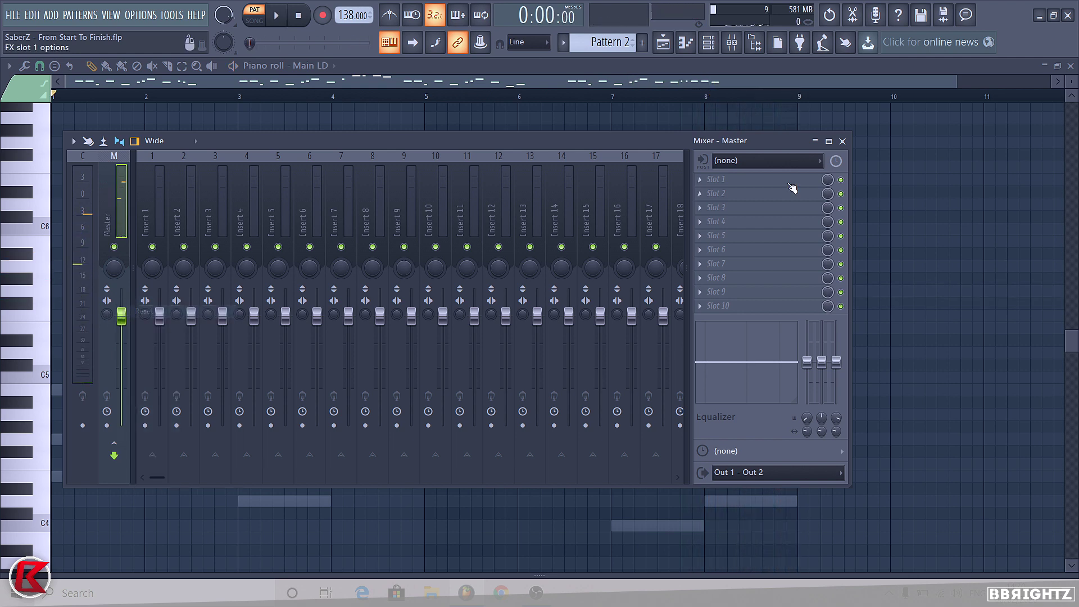
Step: Return from the Mixer to the Playlist and expand the BBrightz EDM Festival Samples folder in the Browser
{"action": "left_click", "coordinate": [842, 141]}
{"action": "left_click", "coordinate": [663, 42]}
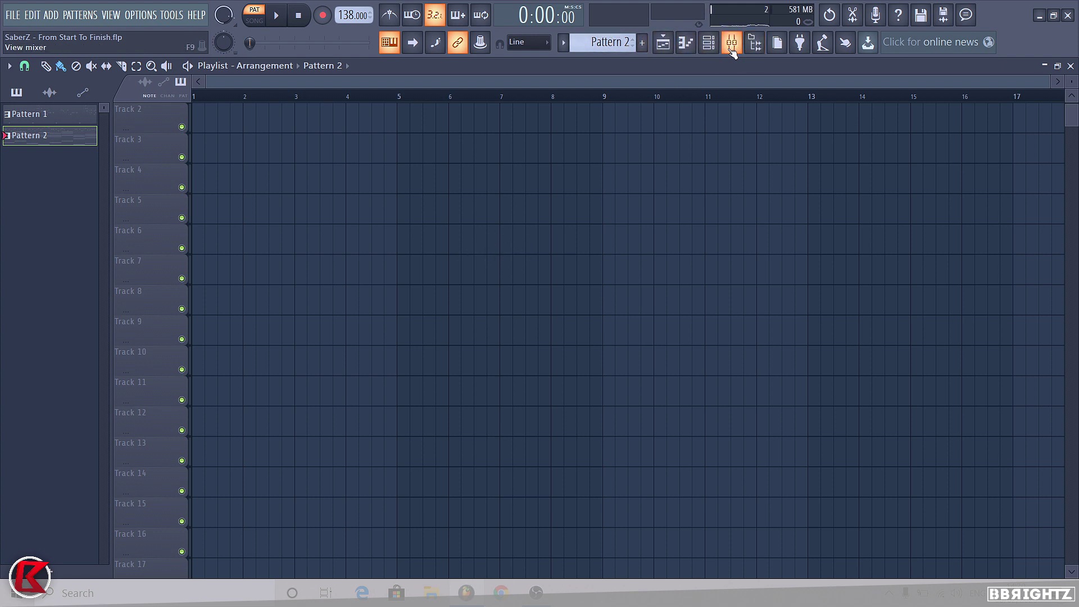
{"action": "left_click", "coordinate": [753, 44]}
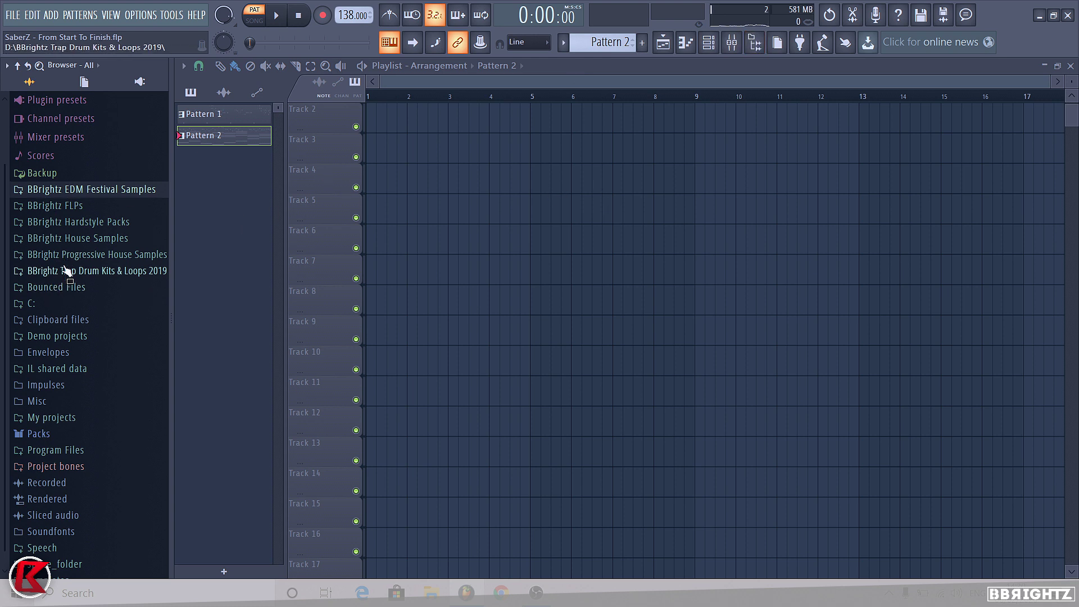
{"action": "left_click", "coordinate": [79, 192]}
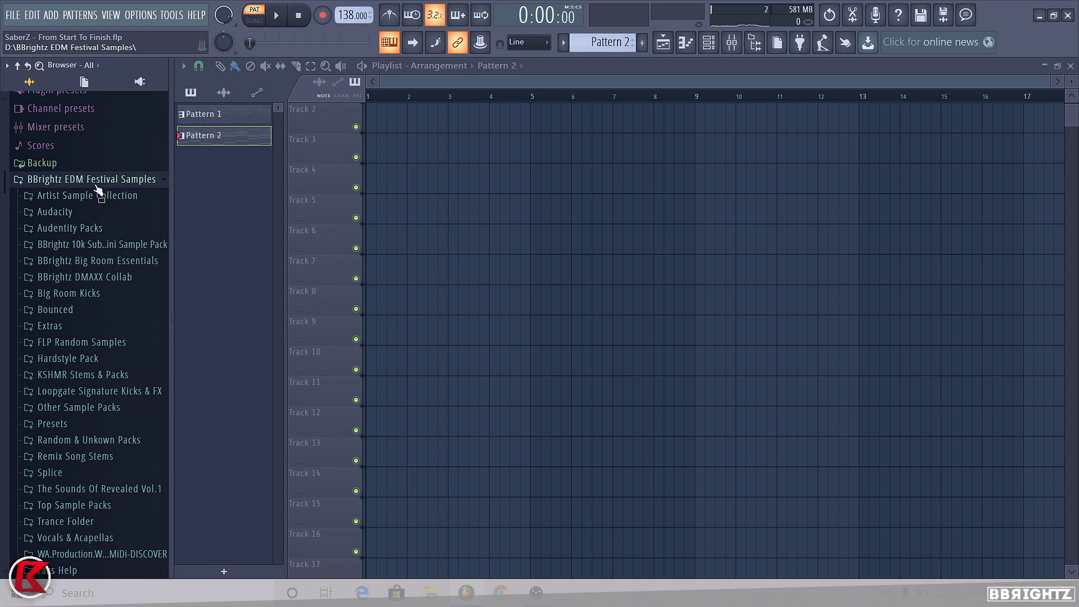
Step: Expand the sample folders Top Sample Packs, Hy2rogen - EDM 3, HE3 WAV, Drum Hits and Kicks
{"action": "scroll", "coordinate": [84, 244], "scroll_direction": "down", "scroll_amount": 4}
{"action": "scroll", "coordinate": [93, 298], "scroll_direction": "up", "scroll_amount": 2}
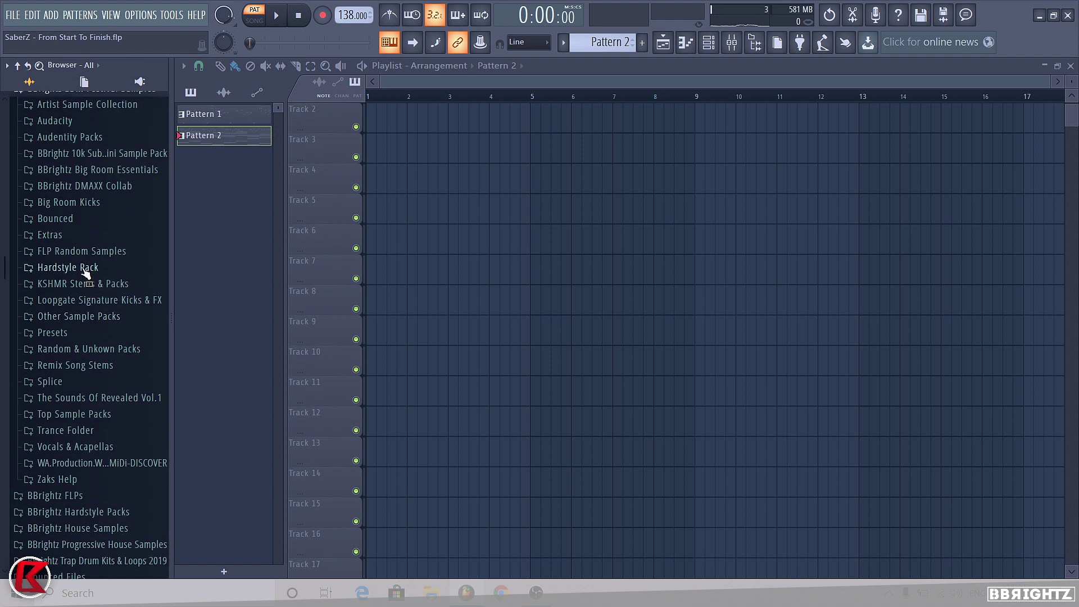
{"action": "scroll", "coordinate": [85, 271], "scroll_direction": "up", "scroll_amount": 2}
{"action": "scroll", "coordinate": [95, 458], "scroll_direction": "down", "scroll_amount": 2}
{"action": "left_click", "coordinate": [84, 360]}
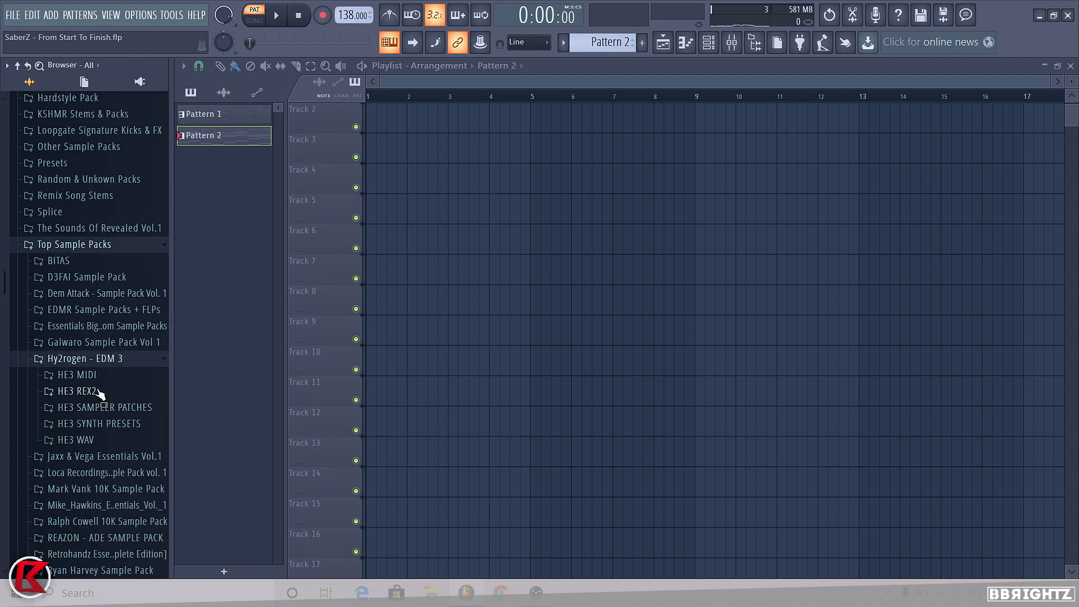
{"action": "left_click", "coordinate": [77, 440]}
{"action": "left_click", "coordinate": [103, 365]}
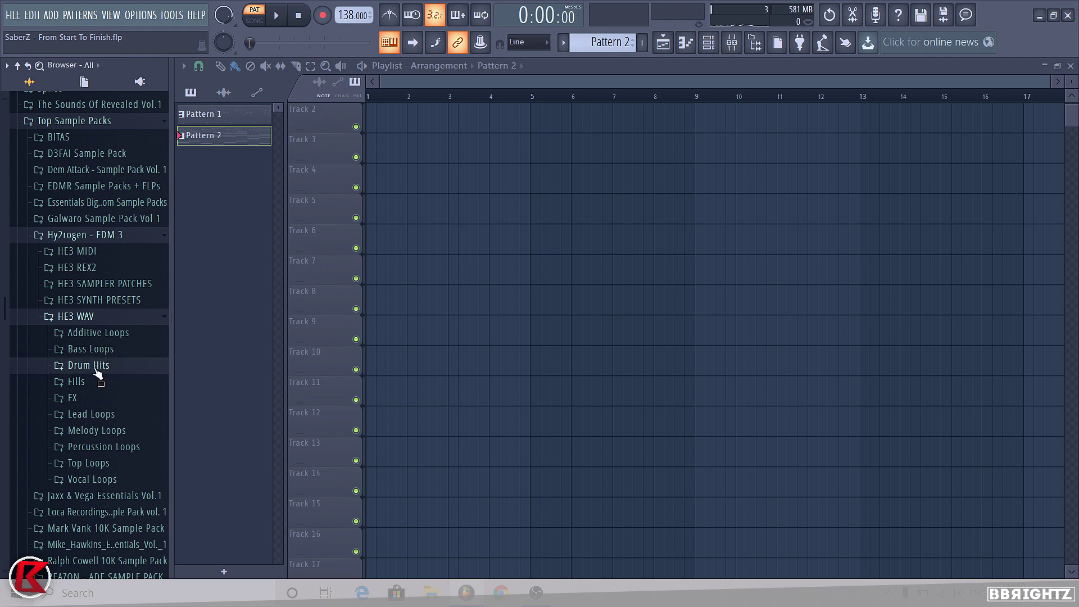
{"action": "left_click", "coordinate": [99, 428]}
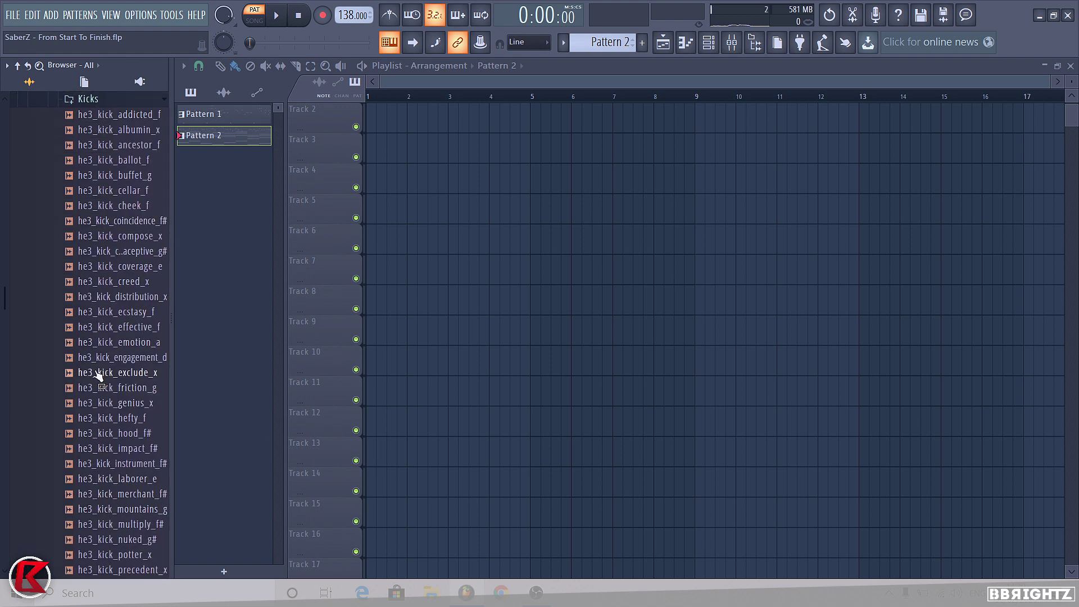
Step: Place the he3_kick_salvation_x sample on Track 1 of the Playlist at bar 2
{"action": "scroll", "coordinate": [119, 337], "scroll_direction": "down", "scroll_amount": 2}
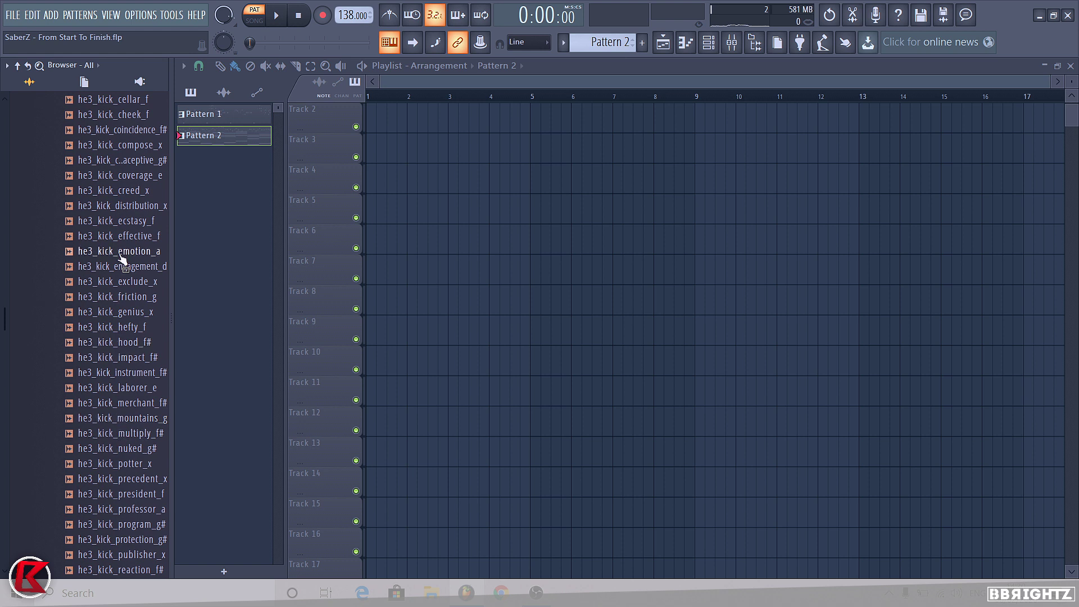
{"action": "scroll", "coordinate": [126, 484], "scroll_direction": "down", "scroll_amount": 4}
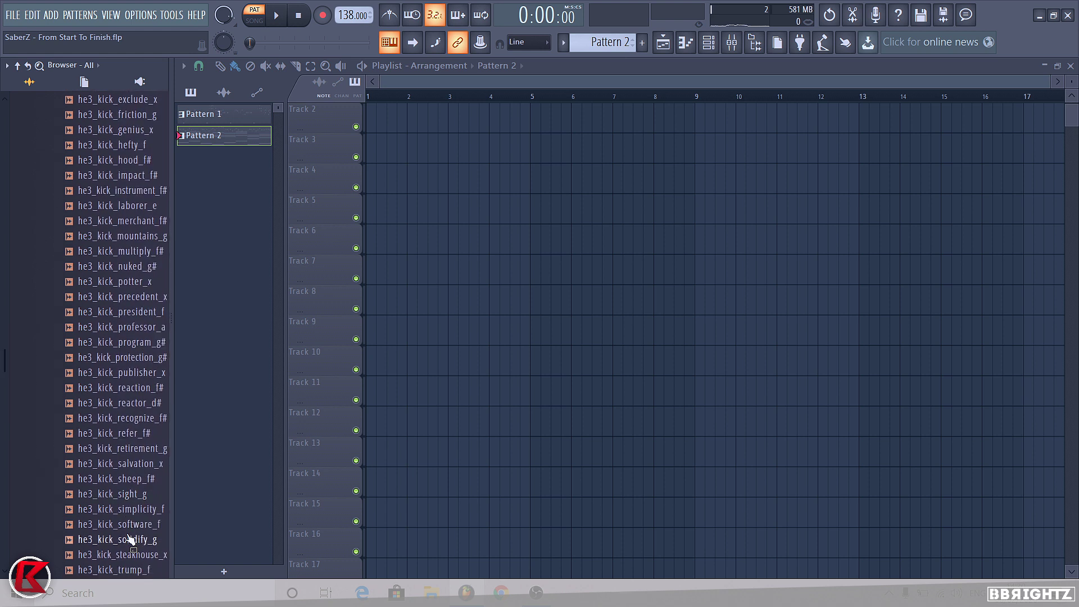
{"action": "left_click_drag", "start_coordinate": [129, 465], "coordinate": [410, 123]}
Step: Collapse the Kicks, Drum Hits, HE3 WAV, Hy2rogen - EDM 3 and Top Sample Packs folders
{"action": "scroll", "coordinate": [90, 314], "scroll_direction": "up", "scroll_amount": 18}
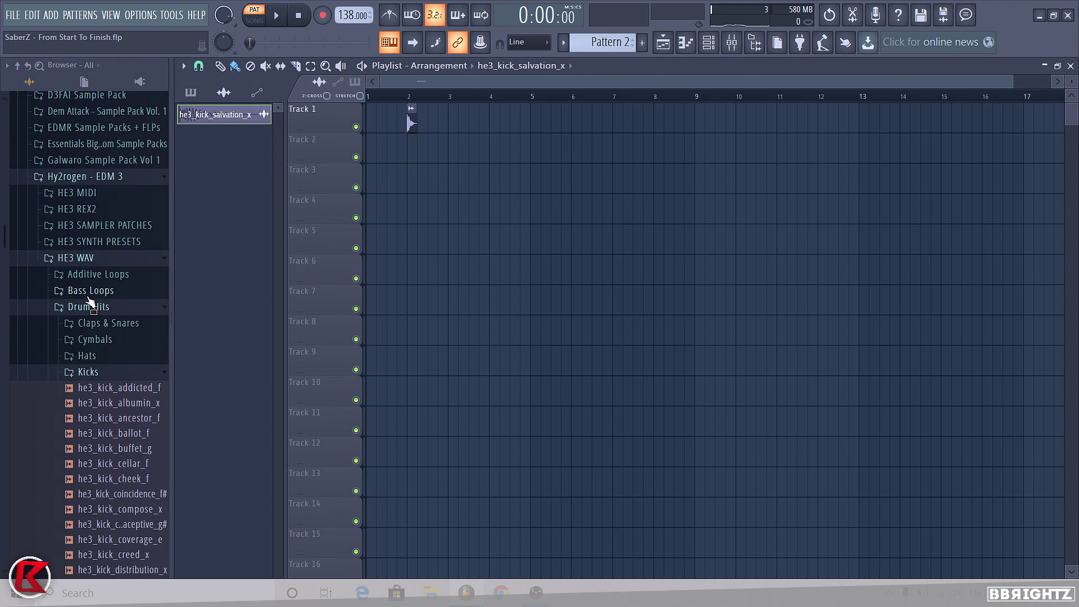
{"action": "left_click", "coordinate": [87, 372]}
{"action": "left_click", "coordinate": [89, 306]}
{"action": "left_click", "coordinate": [82, 258]}
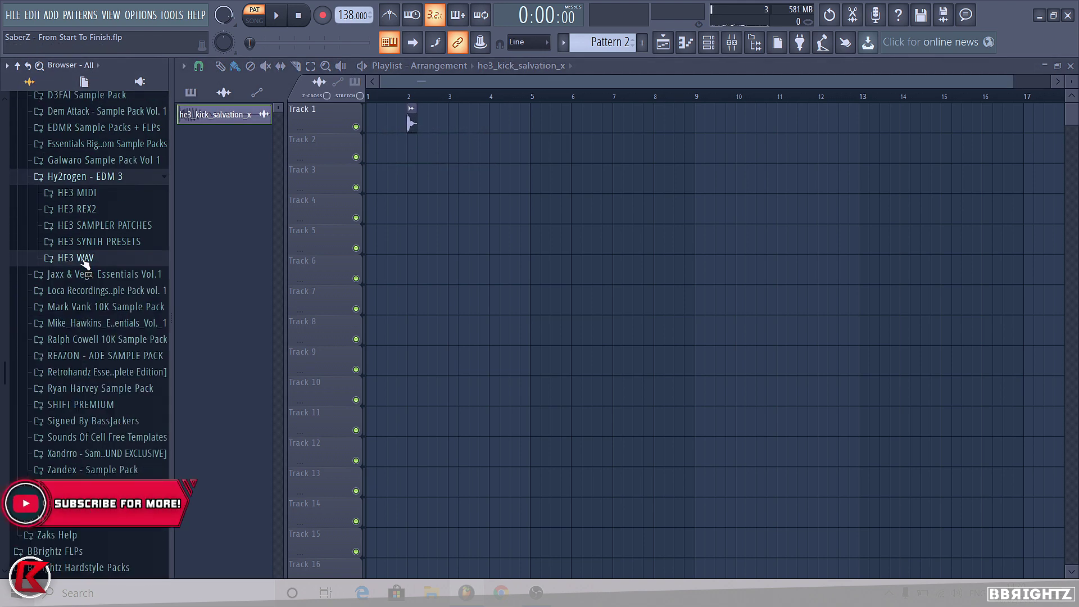
{"action": "left_click", "coordinate": [84, 178]}
{"action": "scroll", "coordinate": [79, 345], "scroll_direction": "up", "scroll_amount": 4}
{"action": "left_click", "coordinate": [79, 242]}
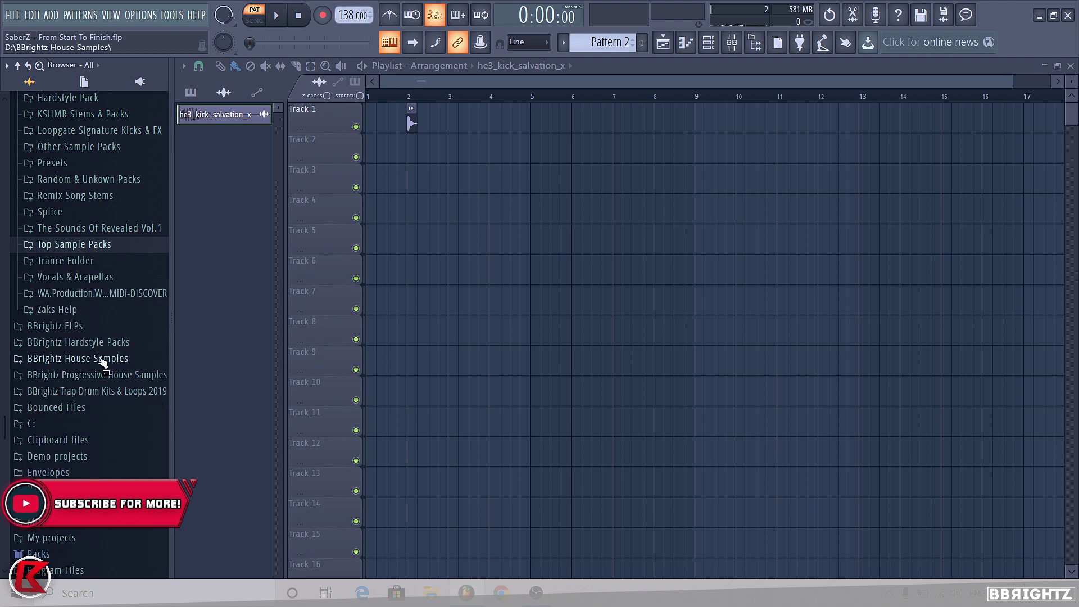
Step: Expand the FLP Random Samples folder and preview the SaberZ Kick_2 sample
{"action": "scroll", "coordinate": [79, 326], "scroll_direction": "up", "scroll_amount": 4}
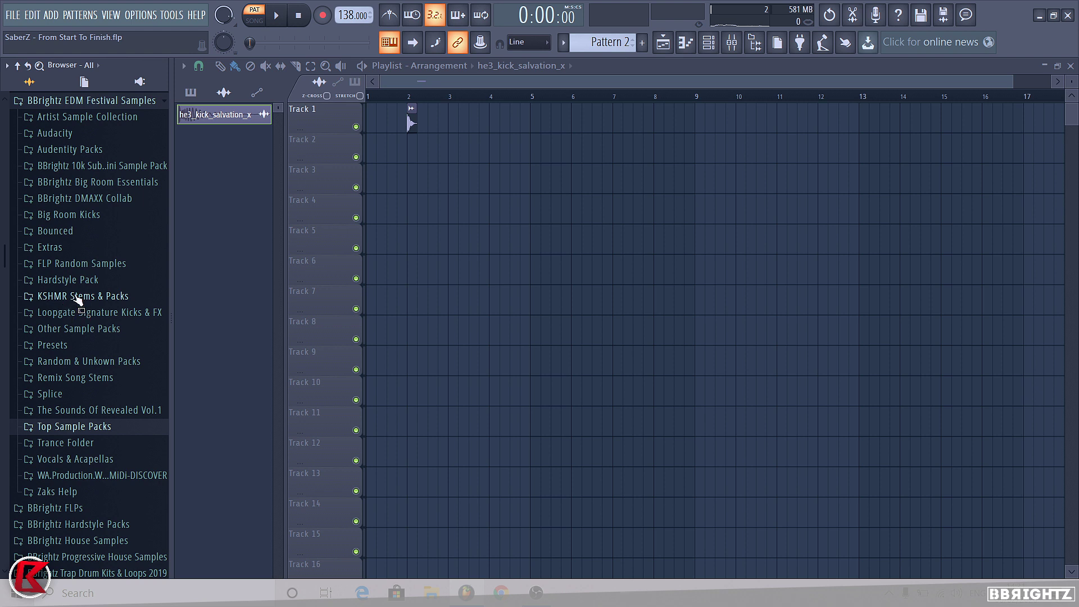
{"action": "left_click", "coordinate": [66, 266]}
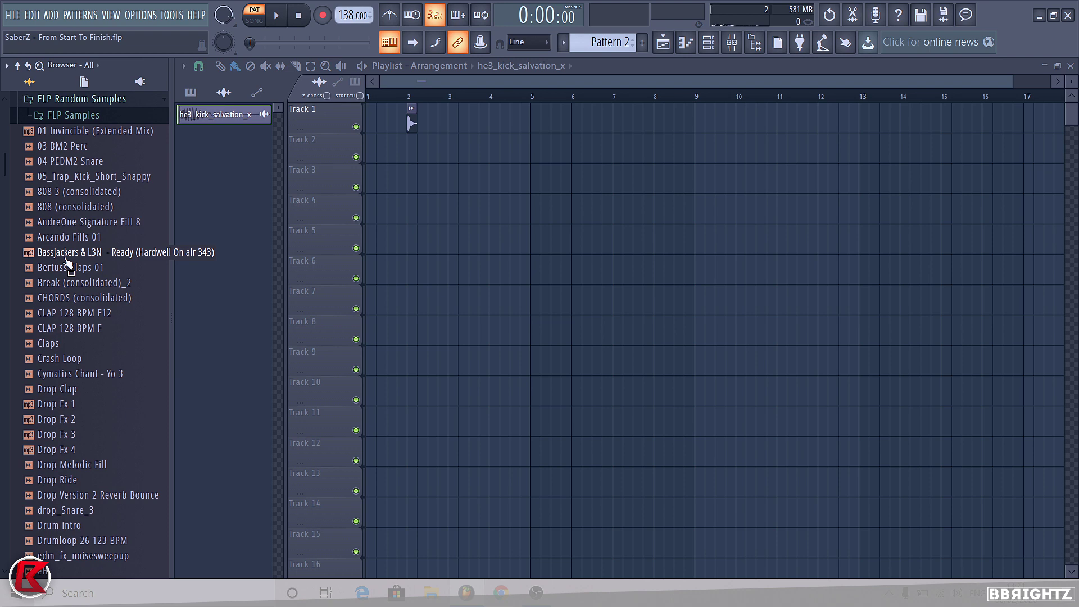
{"action": "scroll", "coordinate": [67, 265], "scroll_direction": "down", "scroll_amount": 20}
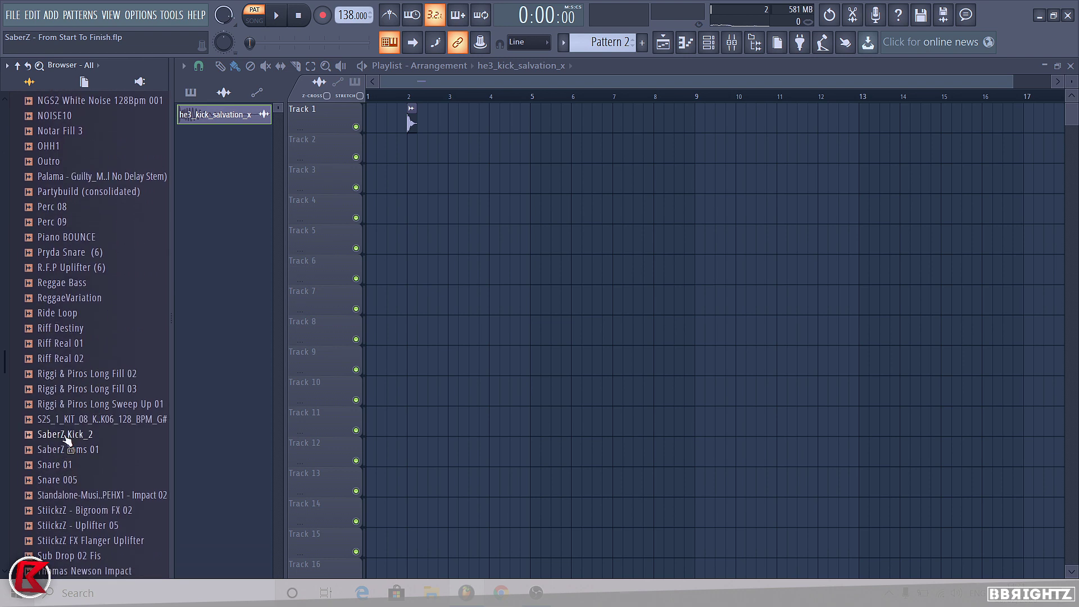
{"action": "left_click", "coordinate": [65, 437]}
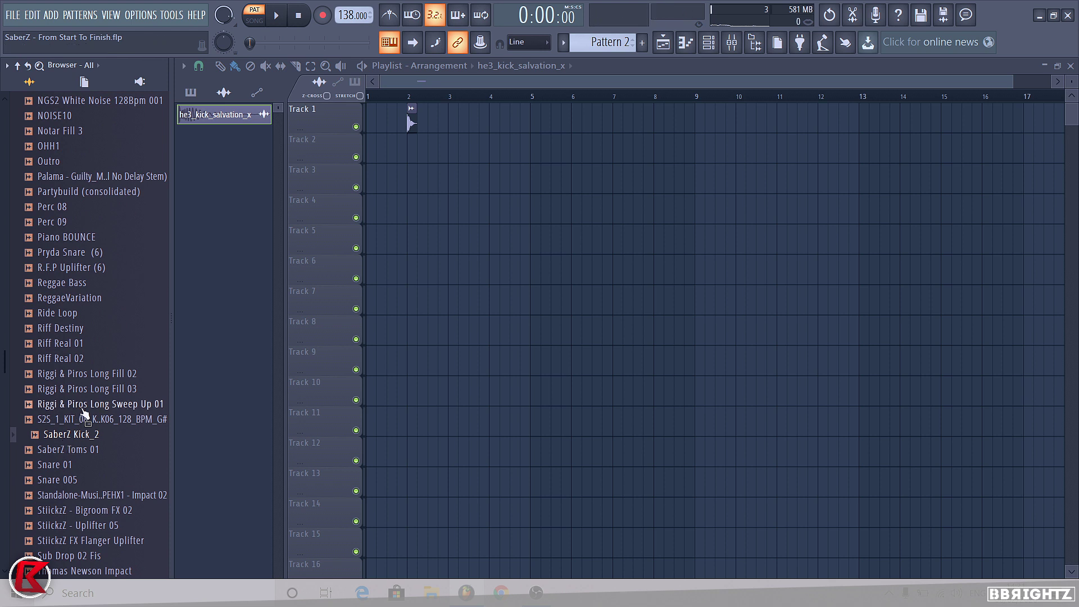
Step: Show all channels in the Channel rack and play Pattern 1 while auditioning SaberZ Kick_2 against it
{"action": "scroll", "coordinate": [627, 50], "scroll_direction": "down", "scroll_amount": 1}
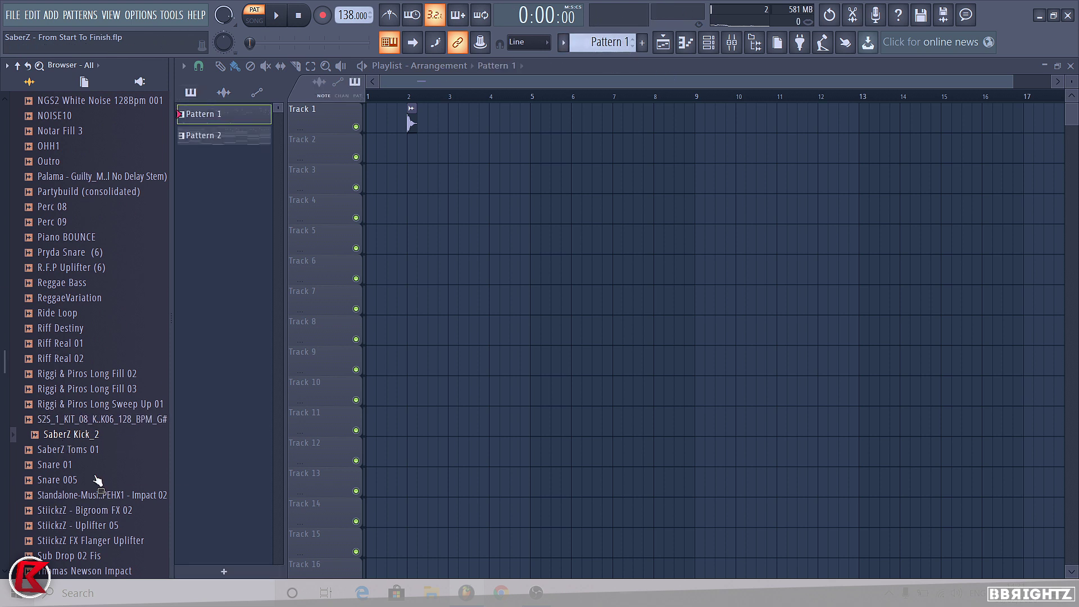
{"action": "key", "text": "F6"}
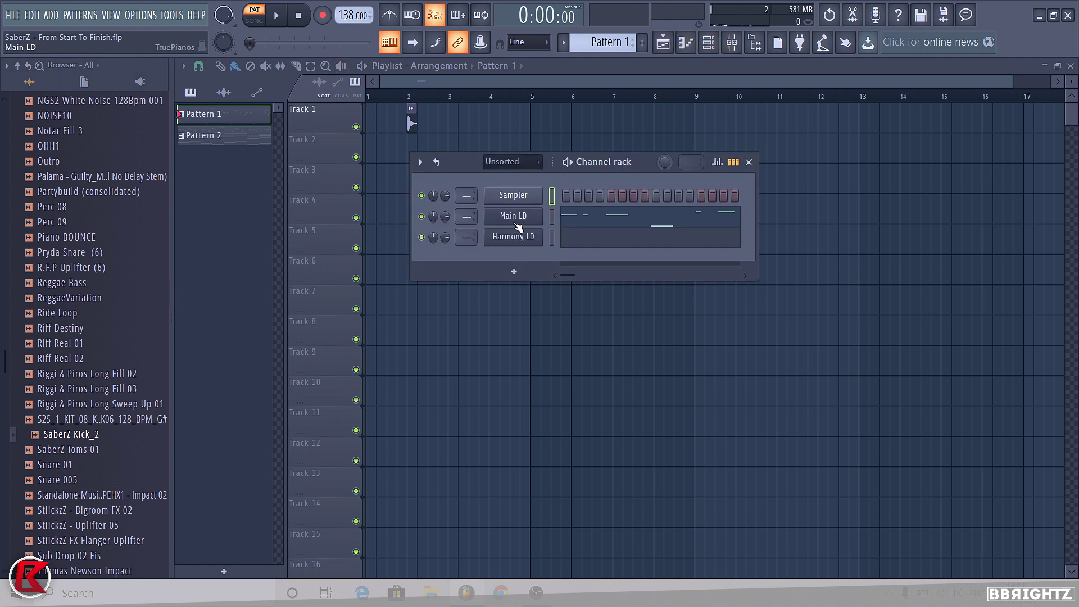
{"action": "left_click", "coordinate": [514, 162]}
{"action": "left_click", "coordinate": [511, 179]}
{"action": "key", "text": "space"}
{"action": "left_click", "coordinate": [88, 436]}
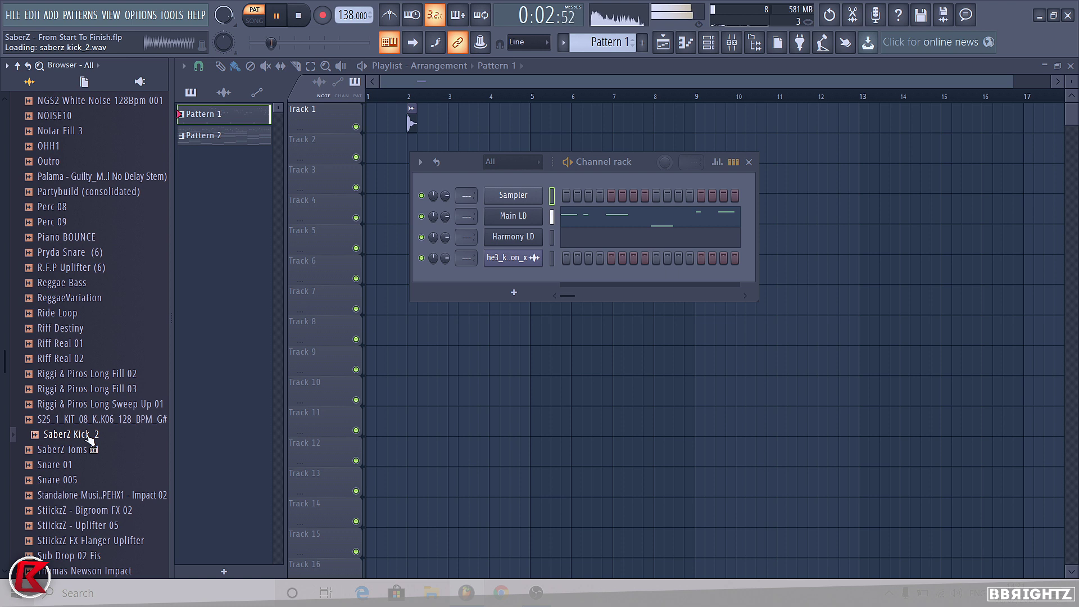
{"action": "key", "text": "space"}
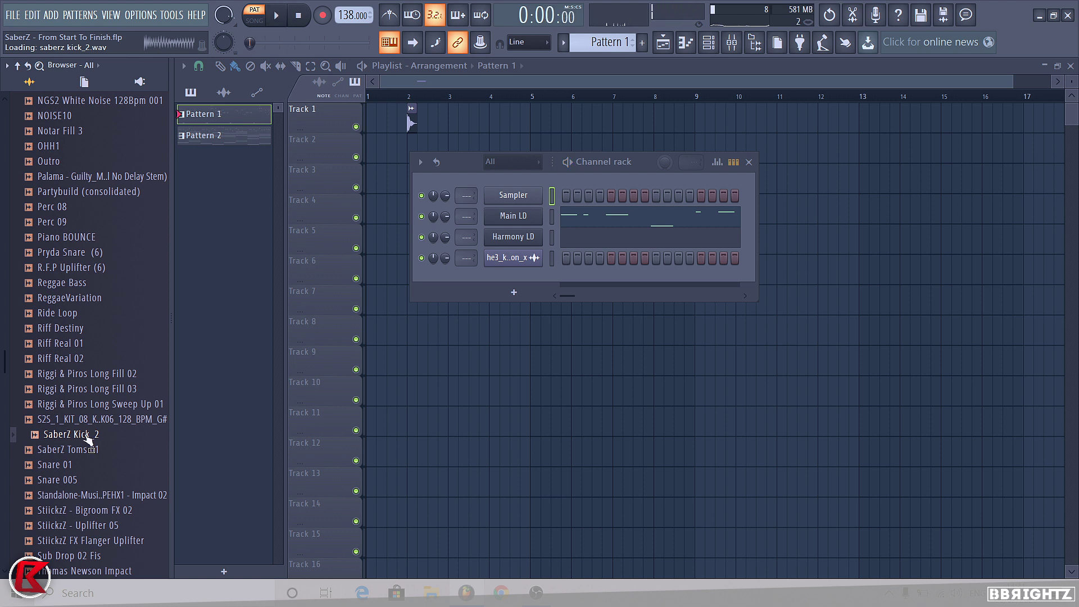
Step: Place the SaberZ Kick_2 sample on Track 2 of the Playlist, just after the start of bar 1
{"action": "left_click_drag", "start_coordinate": [88, 438], "coordinate": [340, 172]}
{"action": "scroll", "coordinate": [502, 368], "scroll_direction": "up", "scroll_amount": 4}
{"action": "scroll", "coordinate": [337, 174], "scroll_direction": "up", "scroll_amount": 4}
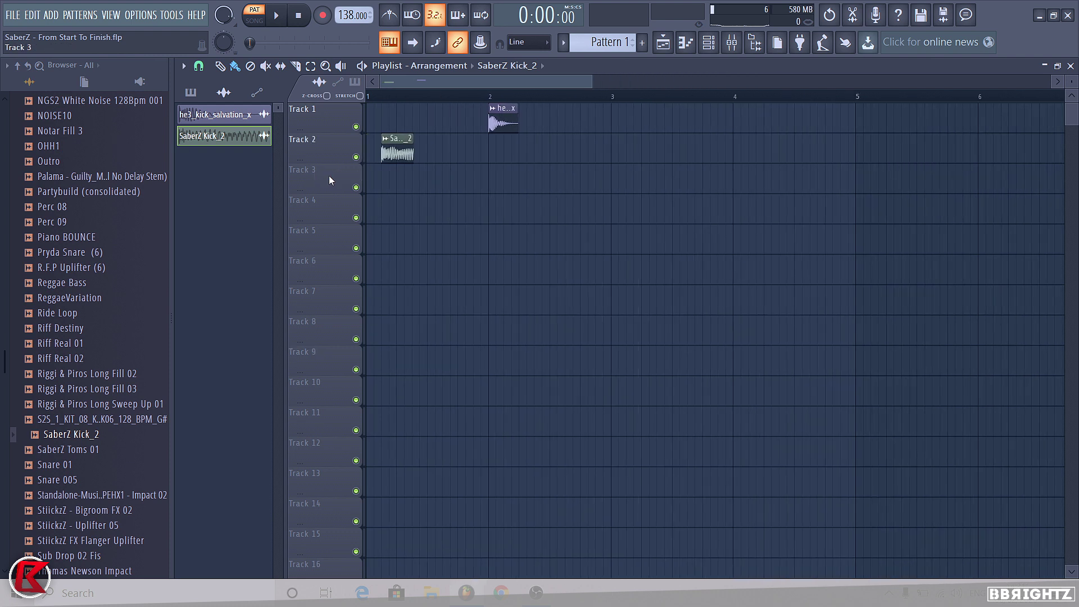
Step: Move the SaberZ Kick_2 clip on Track 2 to the very start of bar 1
{"action": "left_click_drag", "start_coordinate": [413, 154], "coordinate": [349, 158]}
{"action": "scroll", "coordinate": [352, 172], "scroll_direction": "up", "scroll_amount": 3}
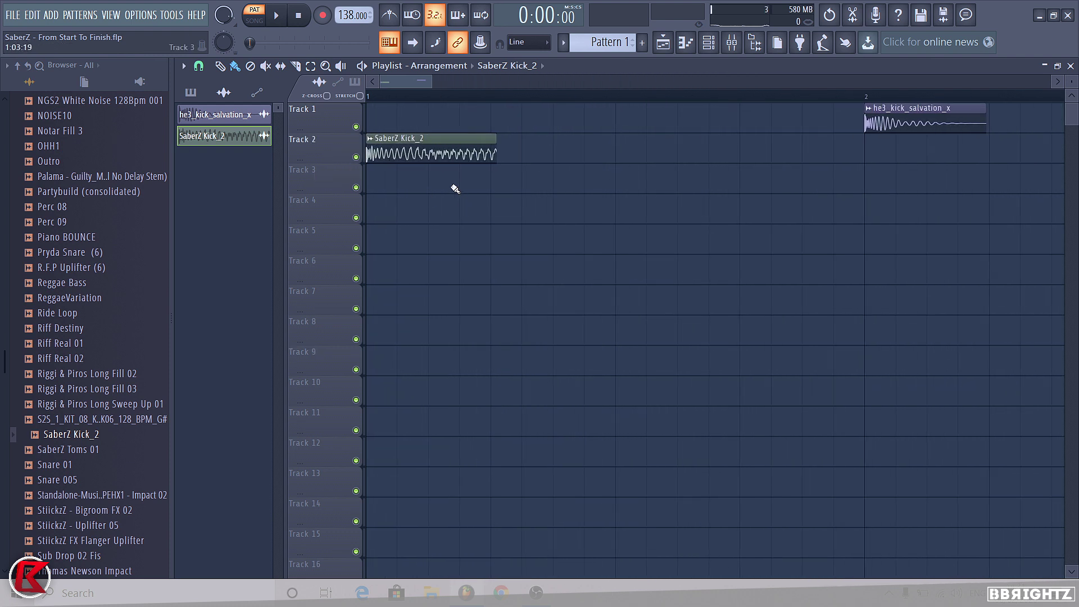
{"action": "scroll", "coordinate": [346, 175], "scroll_direction": "up", "scroll_amount": 5}
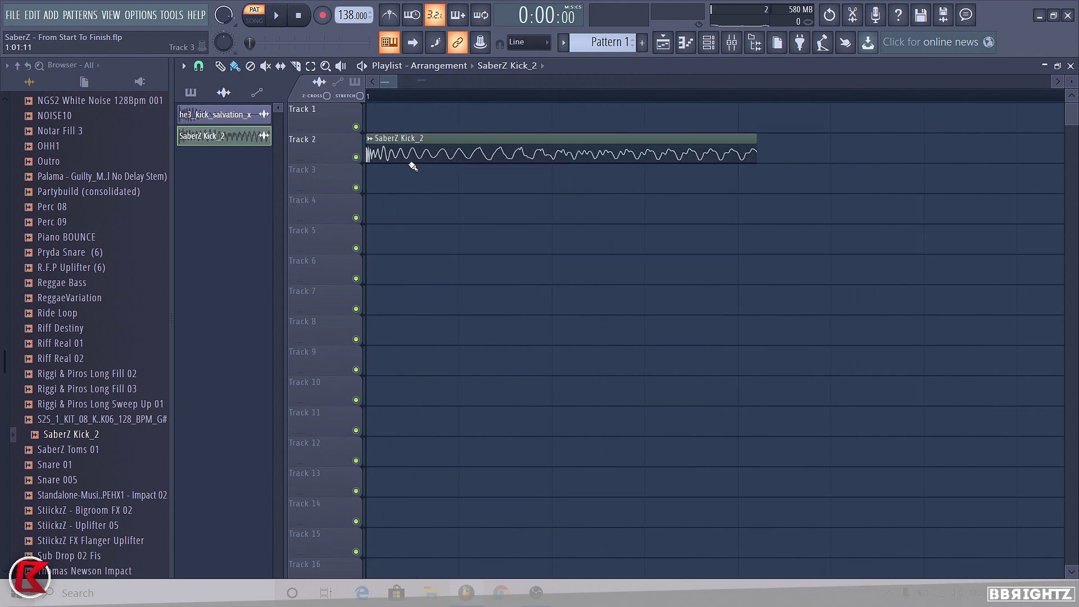
Step: Open the SaberZ Kick_2 sample's channel settings, audition the kick and close the settings
{"action": "double_click", "coordinate": [454, 160]}
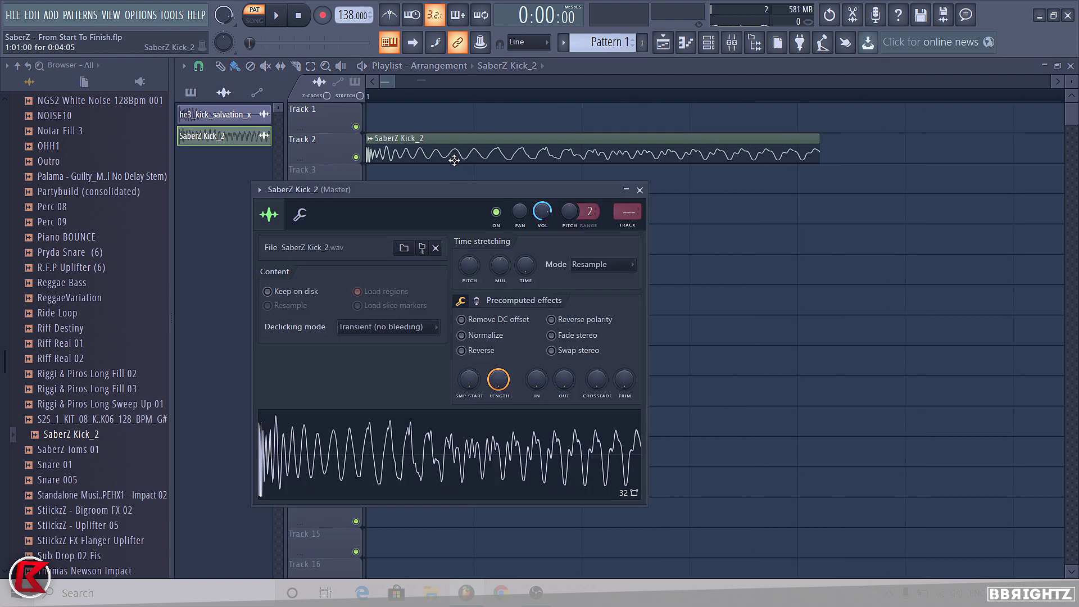
{"action": "key", "text": "h"}
{"action": "key", "text": "h"}
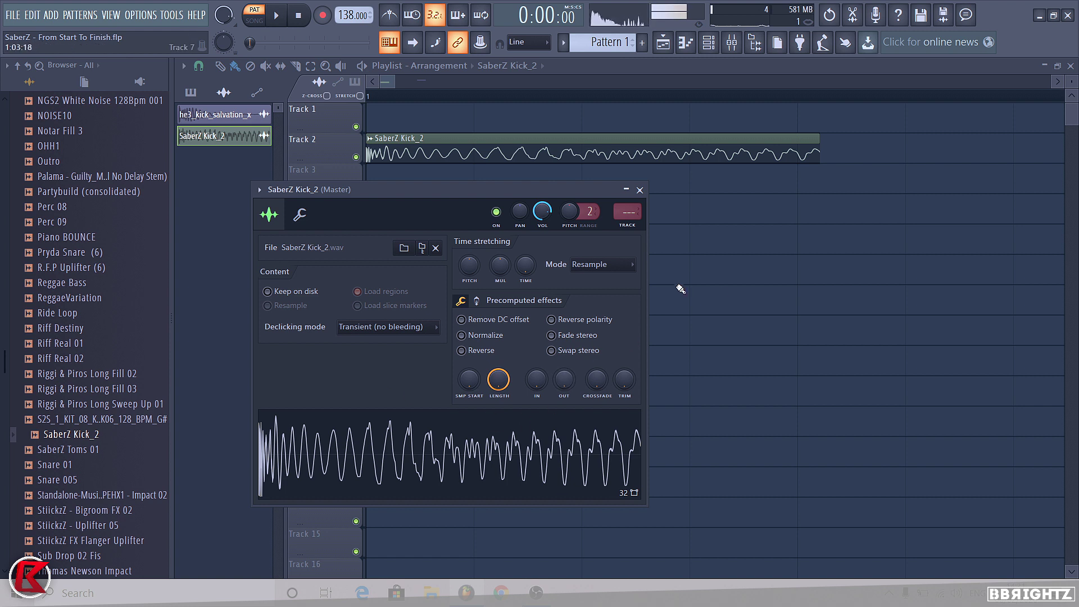
{"action": "left_click", "coordinate": [639, 190]}
Step: Move the he3_kick_salvation_x clip on Track 1 to the start of bar 1, aligned with SaberZ Kick_2
{"action": "scroll", "coordinate": [592, 234], "scroll_direction": "down", "scroll_amount": 1}
{"action": "scroll", "coordinate": [482, 159], "scroll_direction": "down", "scroll_amount": 4}
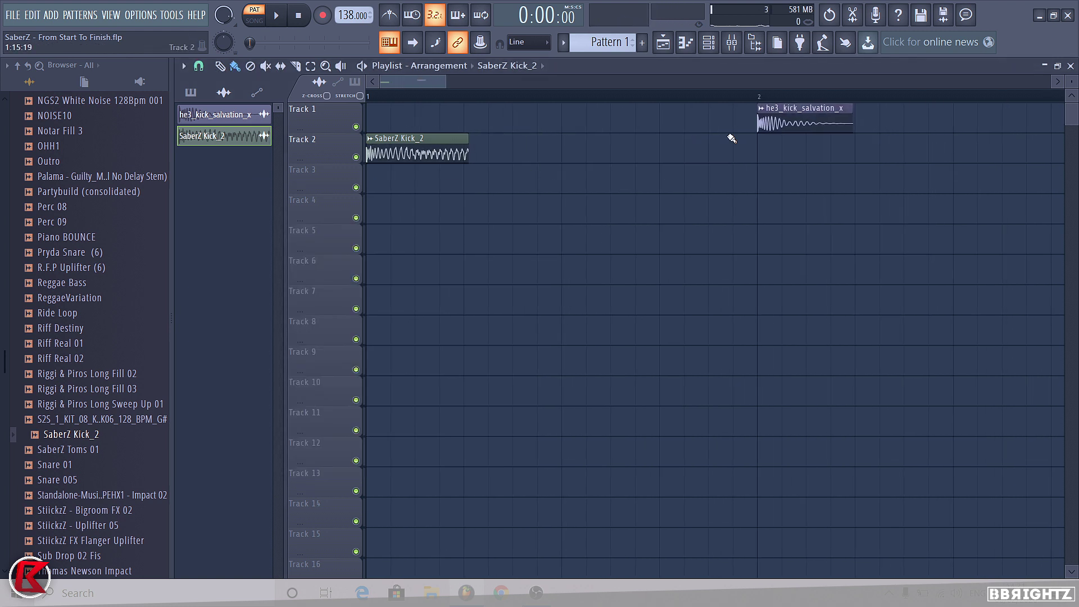
{"action": "left_click_drag", "start_coordinate": [765, 118], "coordinate": [351, 115]}
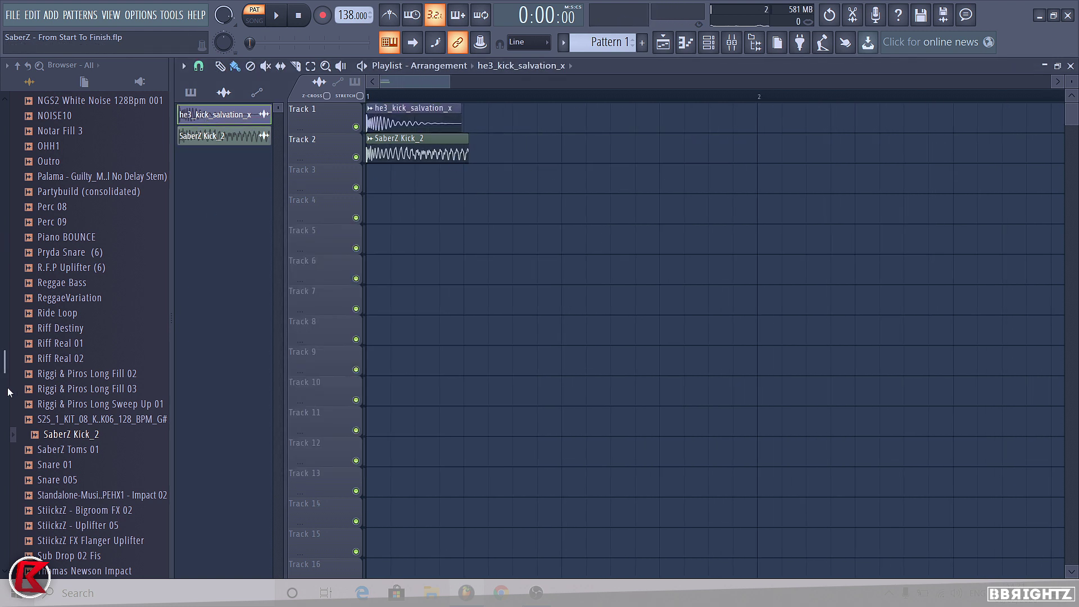
Step: Collapse the FLP Random Samples and BBrightz EDM Festival Samples folders
{"action": "scroll", "coordinate": [67, 332], "scroll_direction": "up", "scroll_amount": 7}
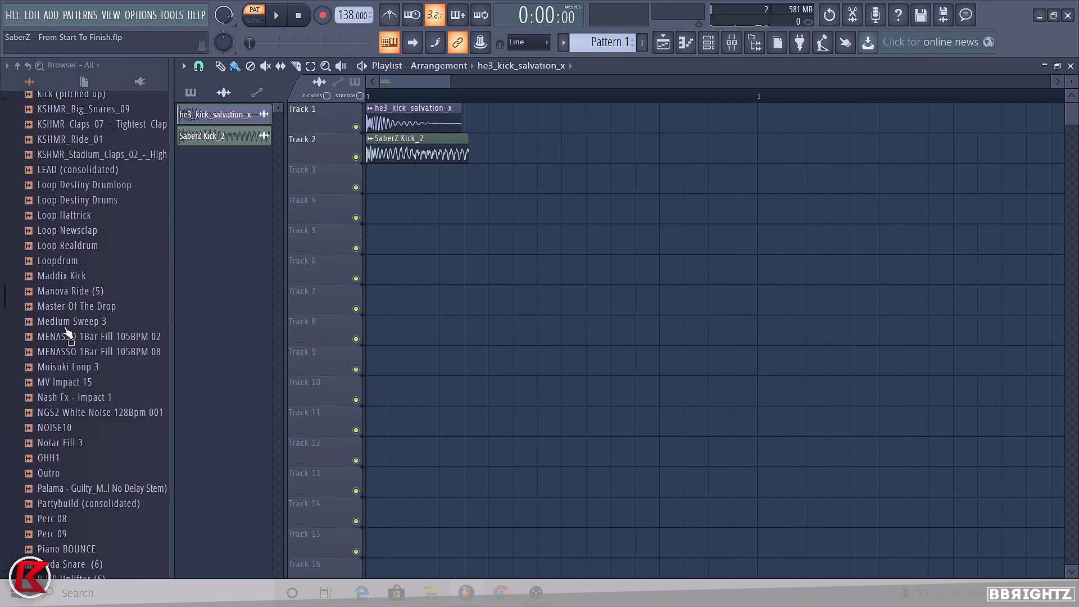
{"action": "scroll", "coordinate": [67, 332], "scroll_direction": "up", "scroll_amount": 20}
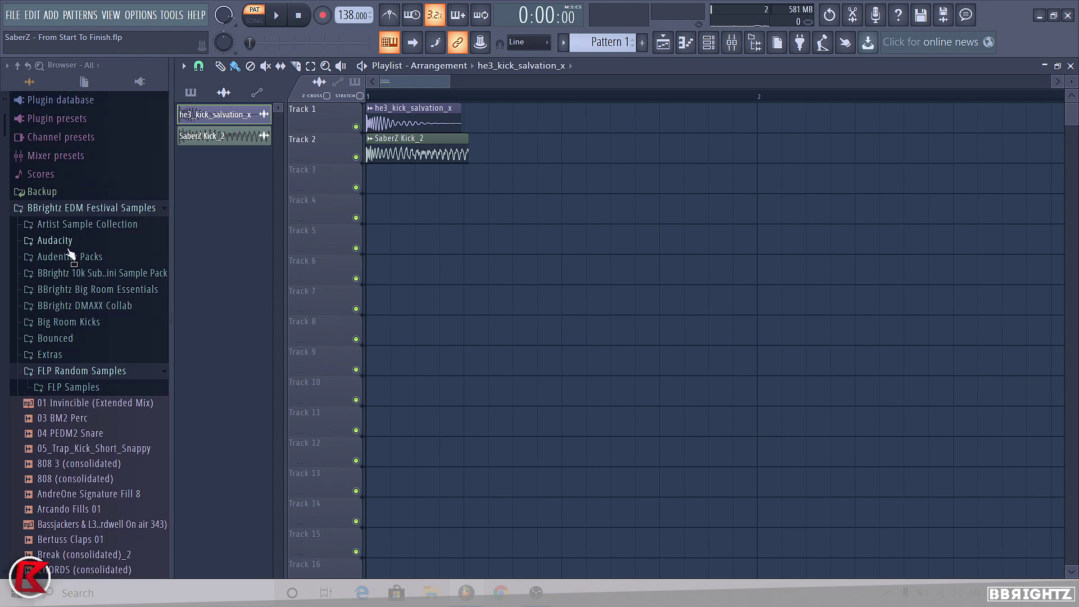
{"action": "scroll", "coordinate": [71, 253], "scroll_direction": "up", "scroll_amount": 2}
{"action": "left_click", "coordinate": [73, 407]}
{"action": "left_click", "coordinate": [71, 244]}
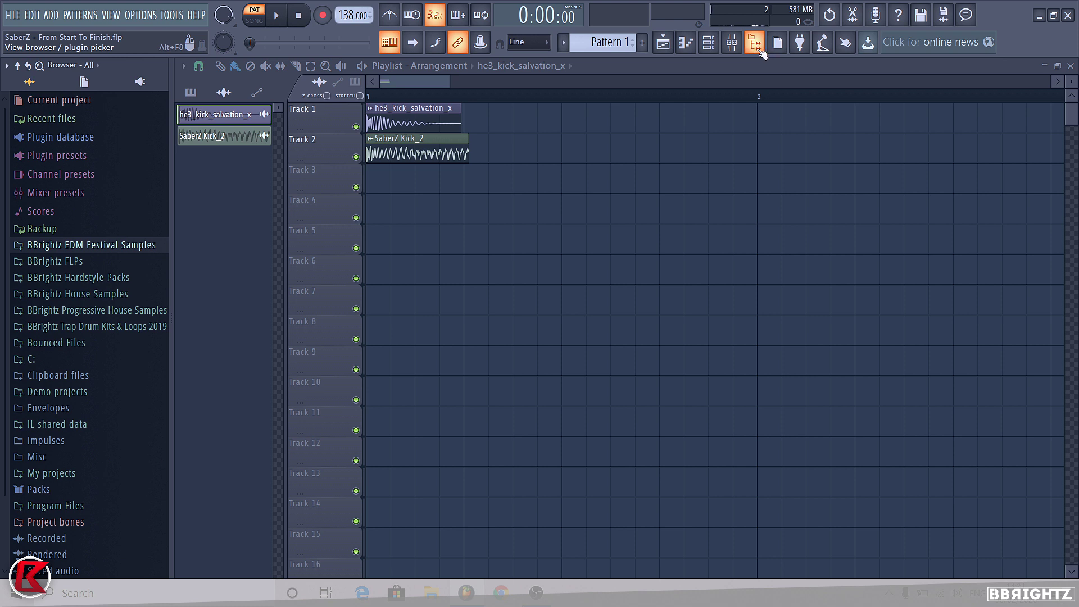
Step: Make Pattern 2 the active pattern, leave both kick clips unselected and hide the browser
{"action": "left_click_drag", "start_coordinate": [610, 44], "coordinate": [609, 31]}
{"action": "left_click", "coordinate": [444, 125], "text": "ctrl"}
{"action": "left_click", "coordinate": [450, 149], "text": "ctrl+shift"}
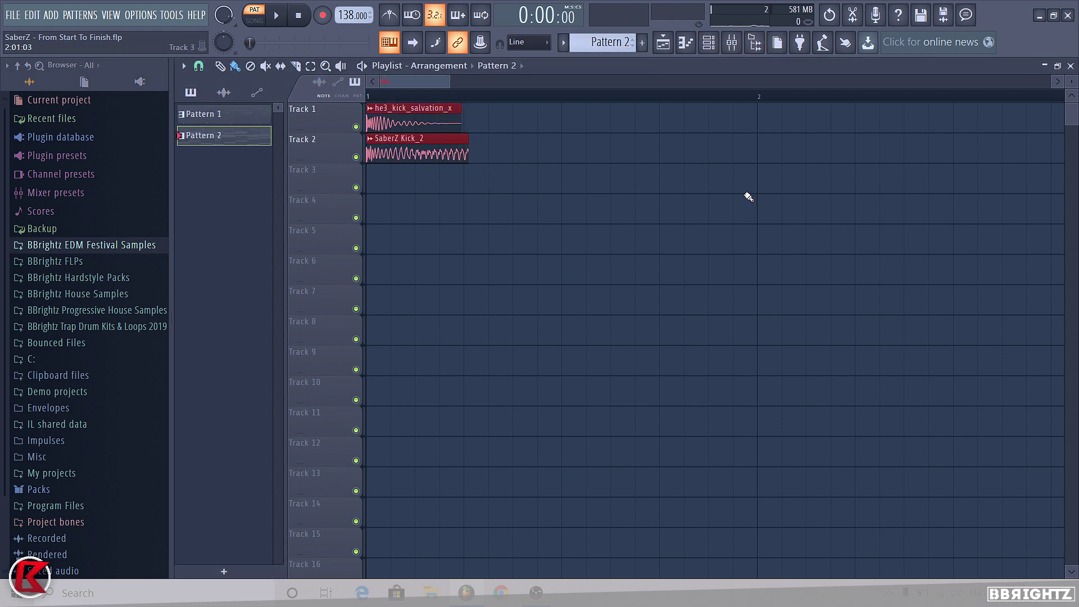
{"action": "left_click", "coordinate": [748, 197], "text": "ctrl"}
{"action": "left_click", "coordinate": [754, 42]}
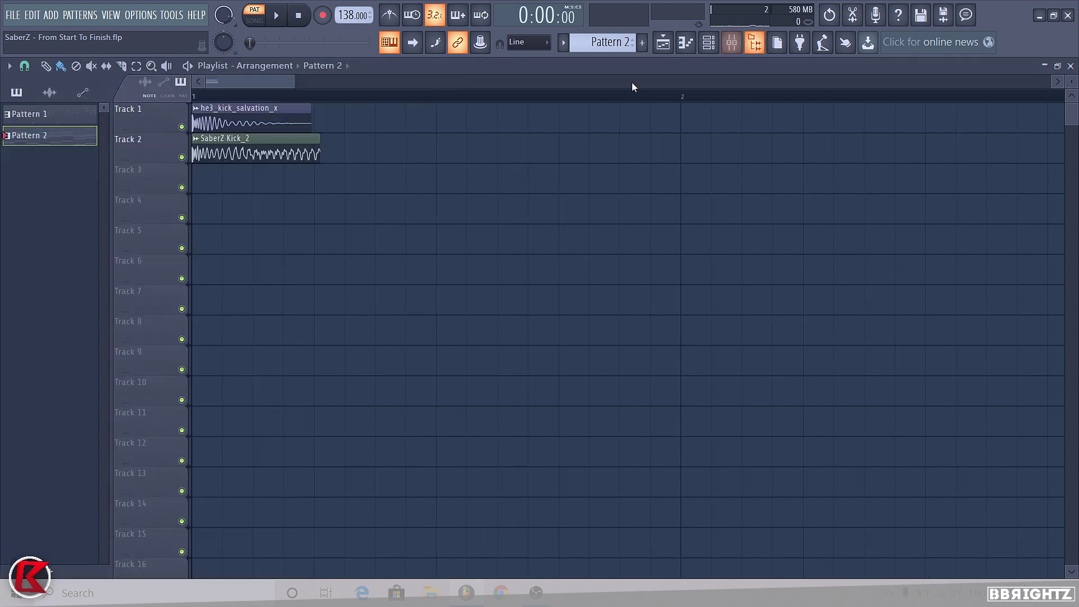
Step: Slice the tail off the SaberZ Kick_2 clip so it lasts four steps, and mute the clip
{"action": "scroll", "coordinate": [163, 170], "scroll_direction": "up", "scroll_amount": 3}
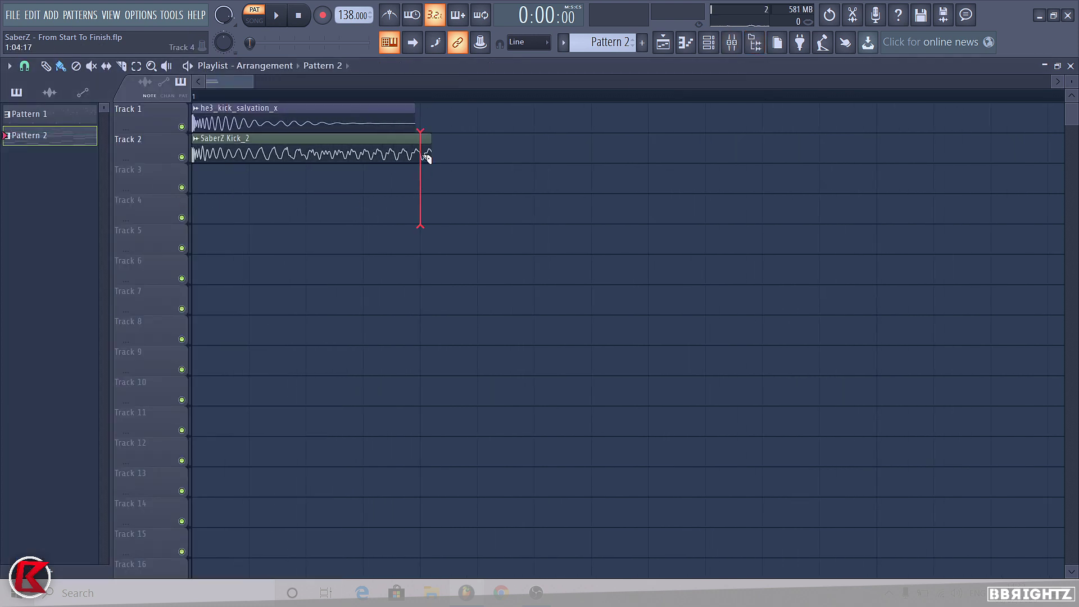
{"action": "right_click", "coordinate": [232, 156], "text": "alt"}
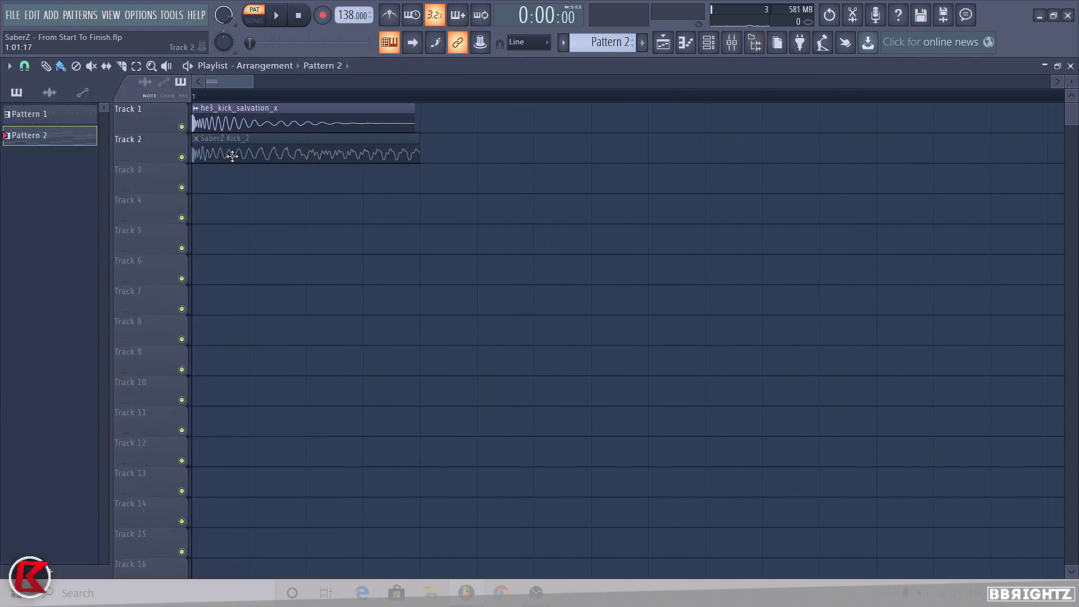
Step: Increase Track 1's height to several times its size to enlarge the he3_kick_salvation_x waveform
{"action": "scroll", "coordinate": [179, 141], "scroll_direction": "up", "scroll_amount": 1}
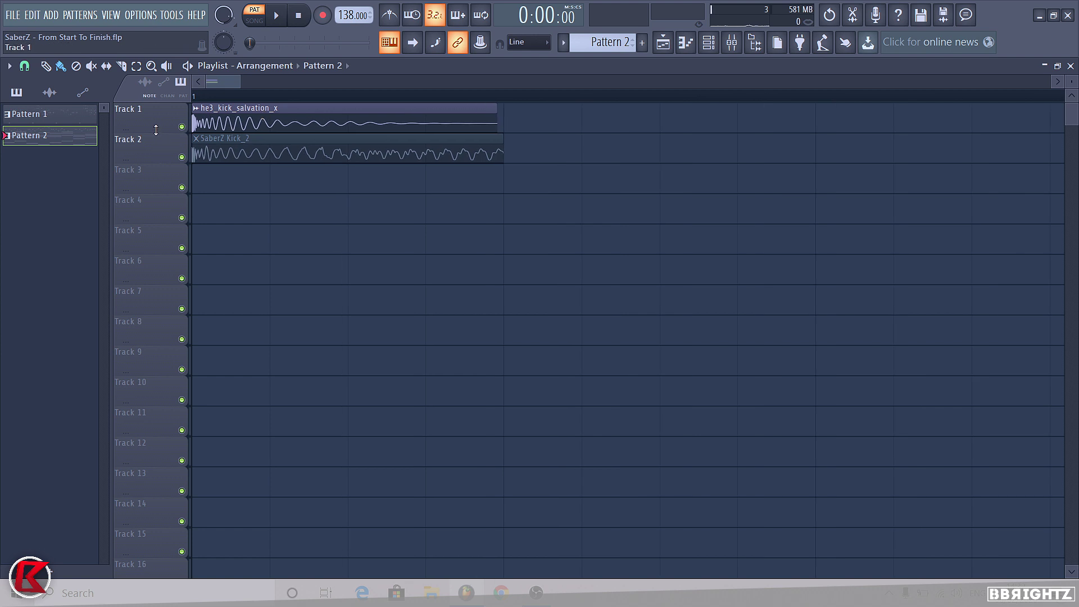
{"action": "left_click_drag", "start_coordinate": [155, 129], "coordinate": [168, 240]}
{"action": "scroll", "coordinate": [244, 325], "scroll_direction": "up", "scroll_amount": 1}
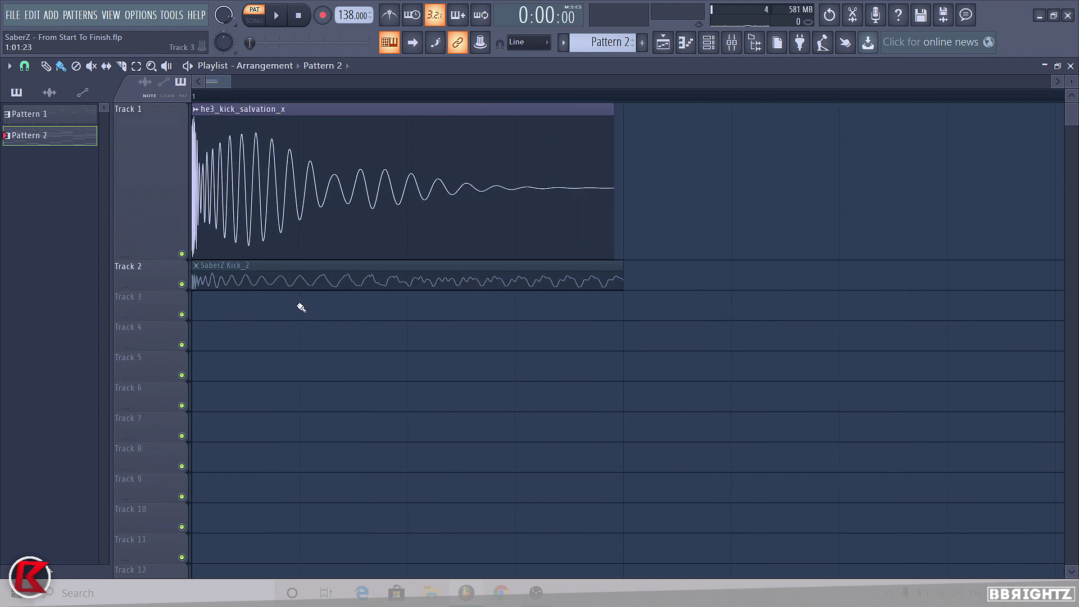
Step: Mark the first two steps on the empty Track 3 to examine the punch portion of the kick waveform above
{"action": "left_click_drag", "start_coordinate": [301, 307], "coordinate": [177, 314]}
{"action": "left_click_drag", "start_coordinate": [419, 300], "coordinate": [138, 312]}
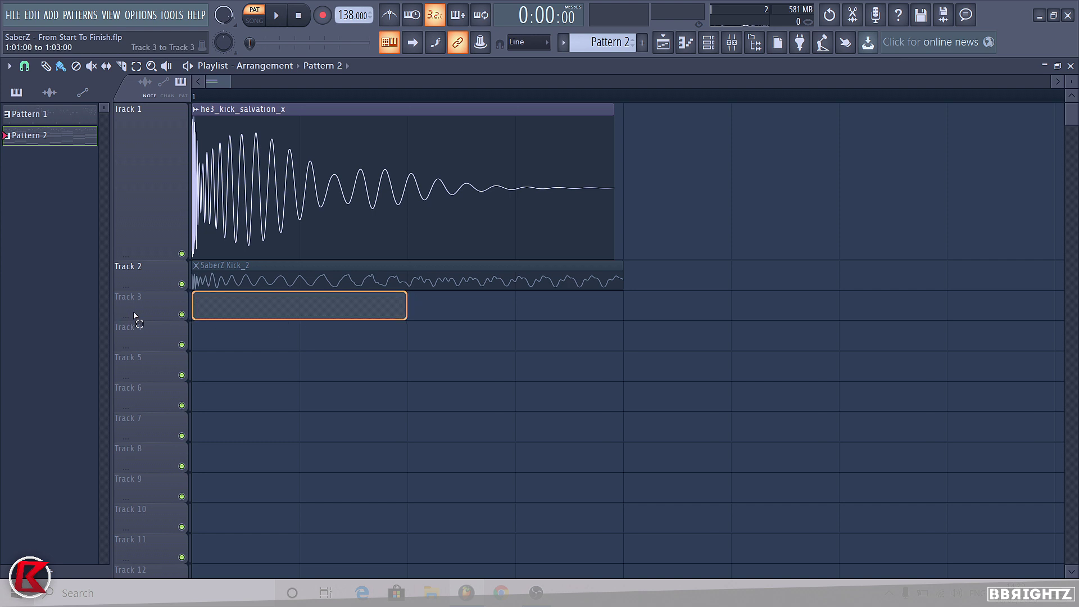
{"action": "left_click_drag", "start_coordinate": [407, 303], "coordinate": [194, 329]}
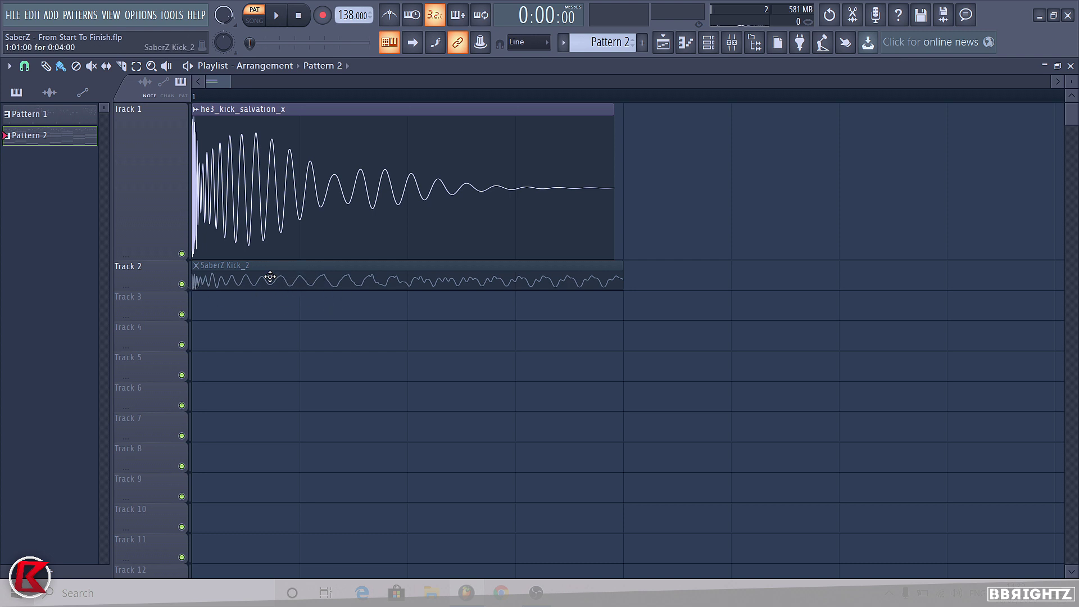
{"action": "scroll", "coordinate": [436, 241], "scroll_direction": "down", "scroll_amount": 4, "text": "ctrl"}
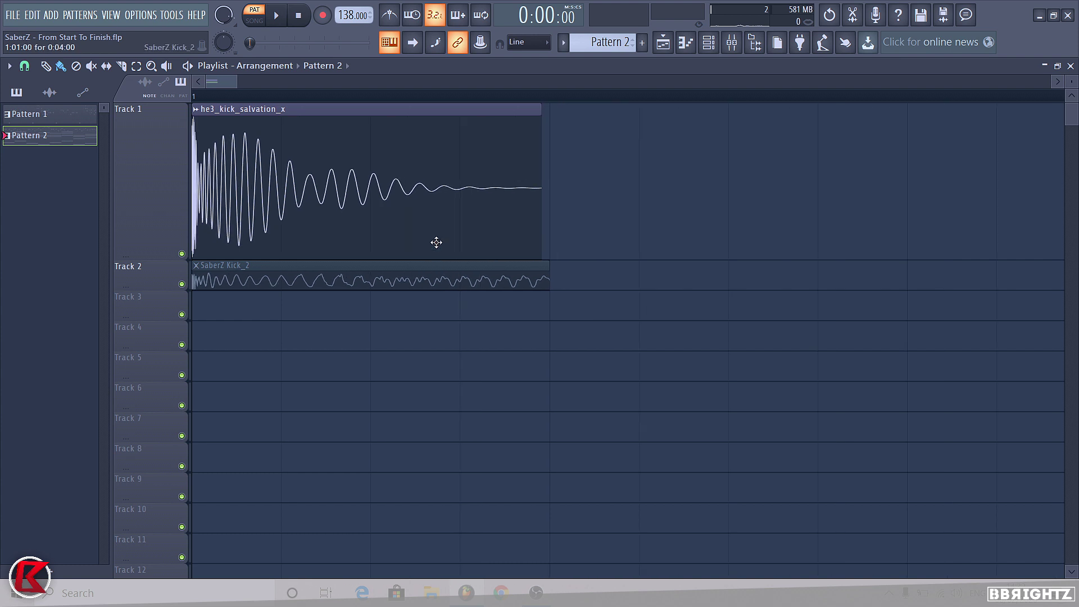
Step: Rename the he3_kick_salvation_x channel to Kick Punch and colour it pink
{"action": "left_click", "coordinate": [207, 168]}
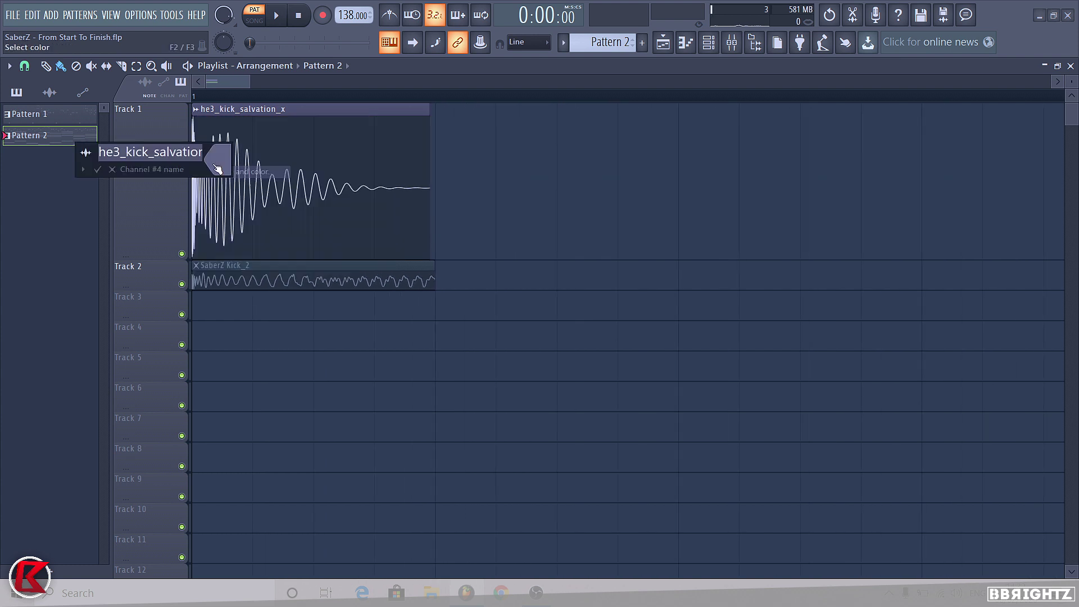
{"action": "type", "text": "Kick Punch"}
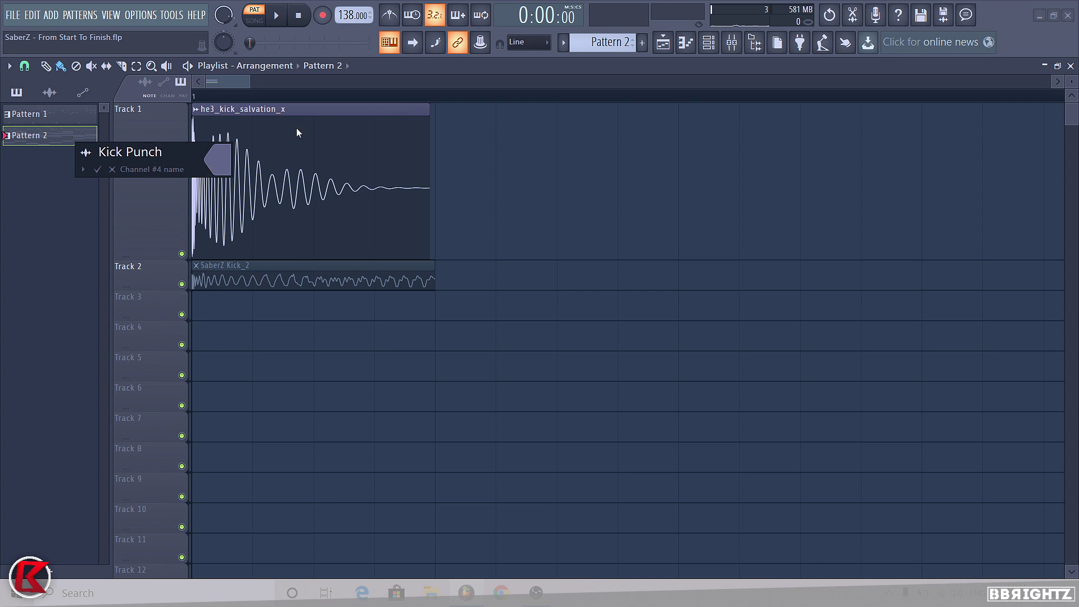
{"action": "left_click", "coordinate": [216, 159]}
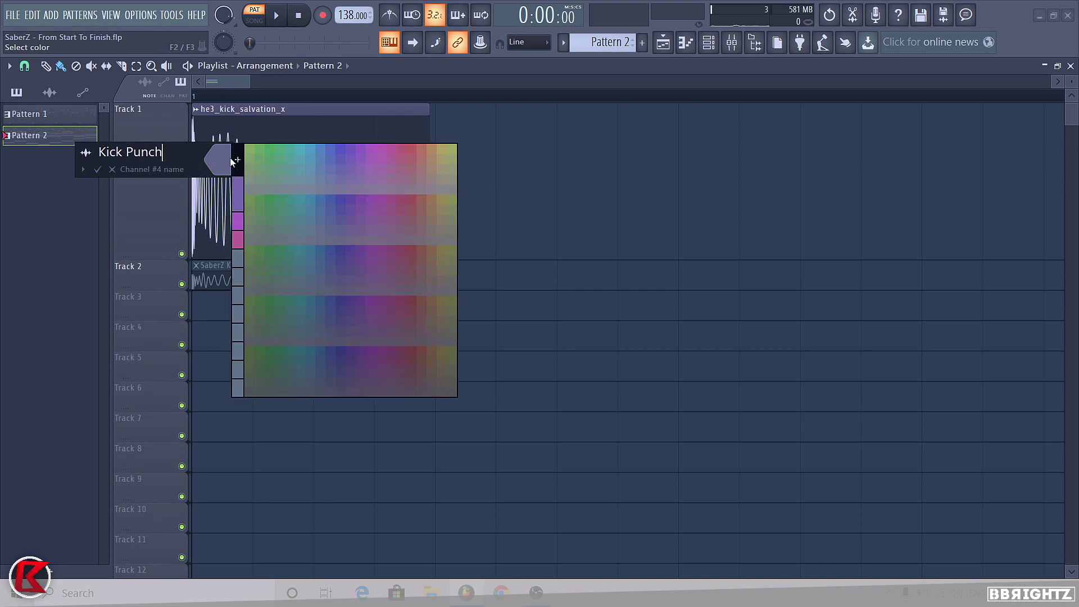
{"action": "left_click", "coordinate": [402, 155]}
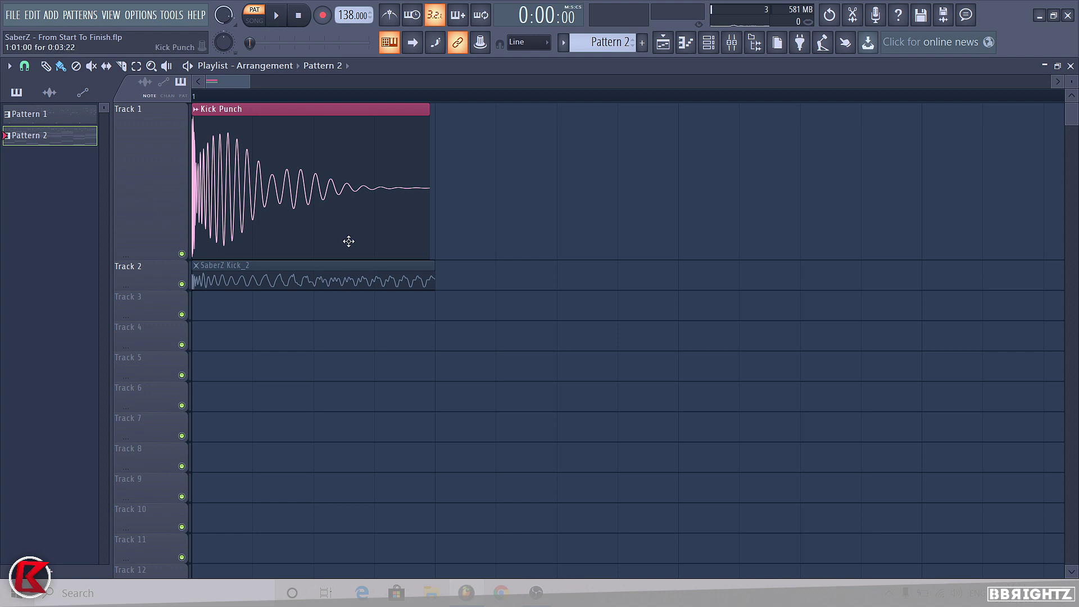
Step: Trim the Kick Punch clip to two steps, set its declicking mode to Generic (bleeding), and play it in song mode
{"action": "left_click_drag", "start_coordinate": [285, 176], "coordinate": [326, 174]}
{"action": "right_click", "coordinate": [378, 169]}
{"action": "double_click", "coordinate": [283, 189]}
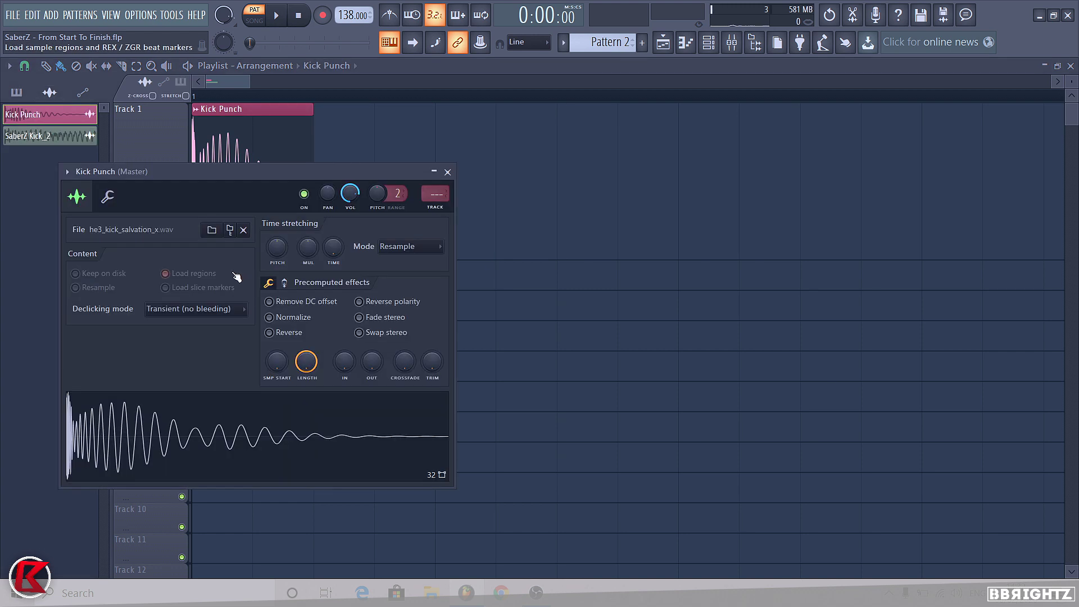
{"action": "left_click", "coordinate": [161, 309]}
{"action": "left_click", "coordinate": [171, 360]}
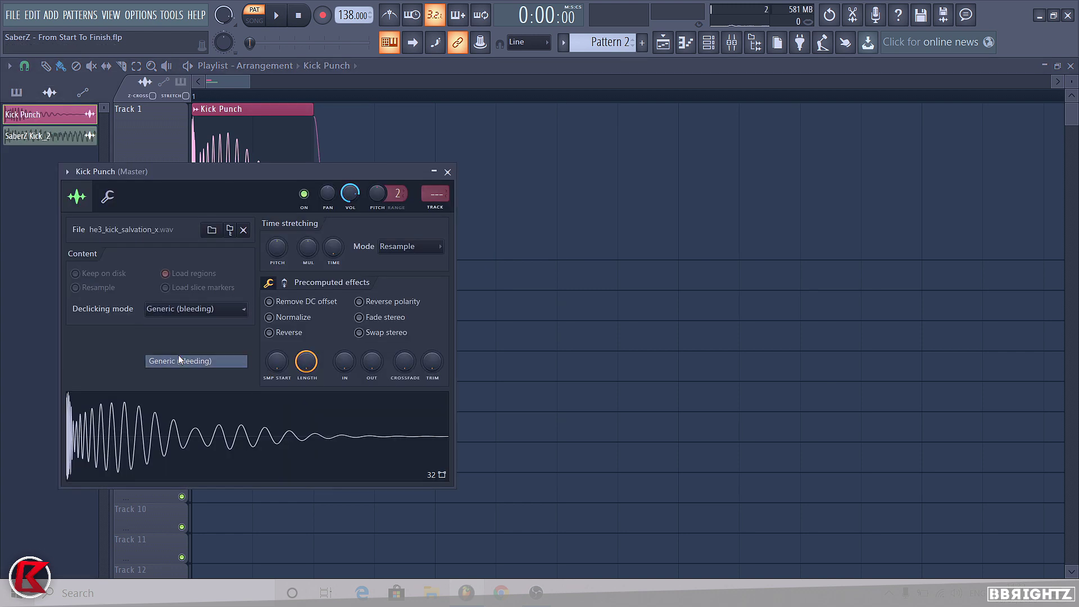
{"action": "left_click", "coordinate": [609, 279]}
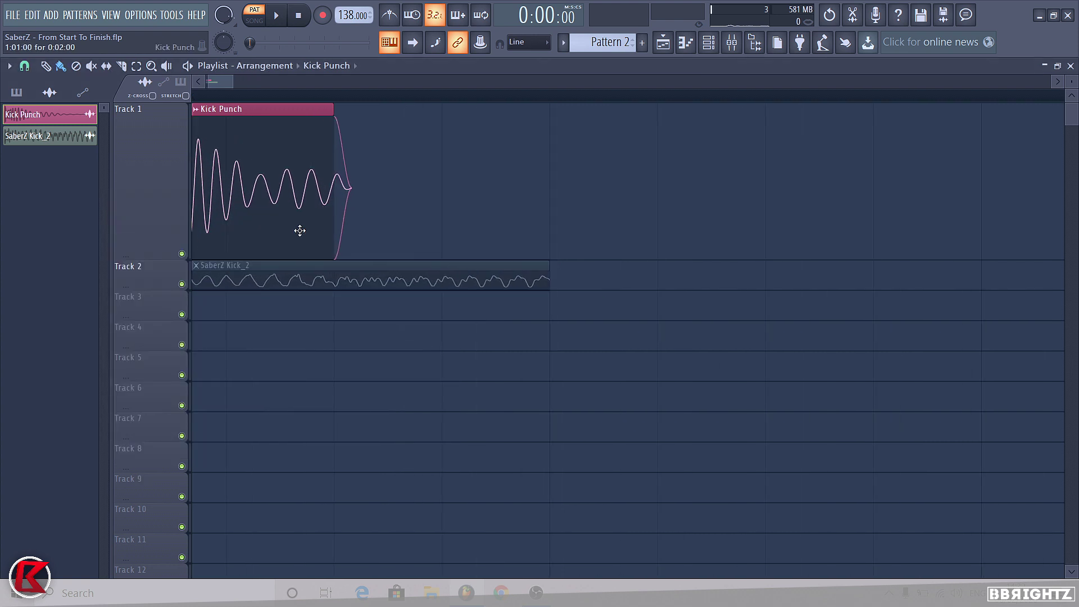
{"action": "key", "text": "space"}
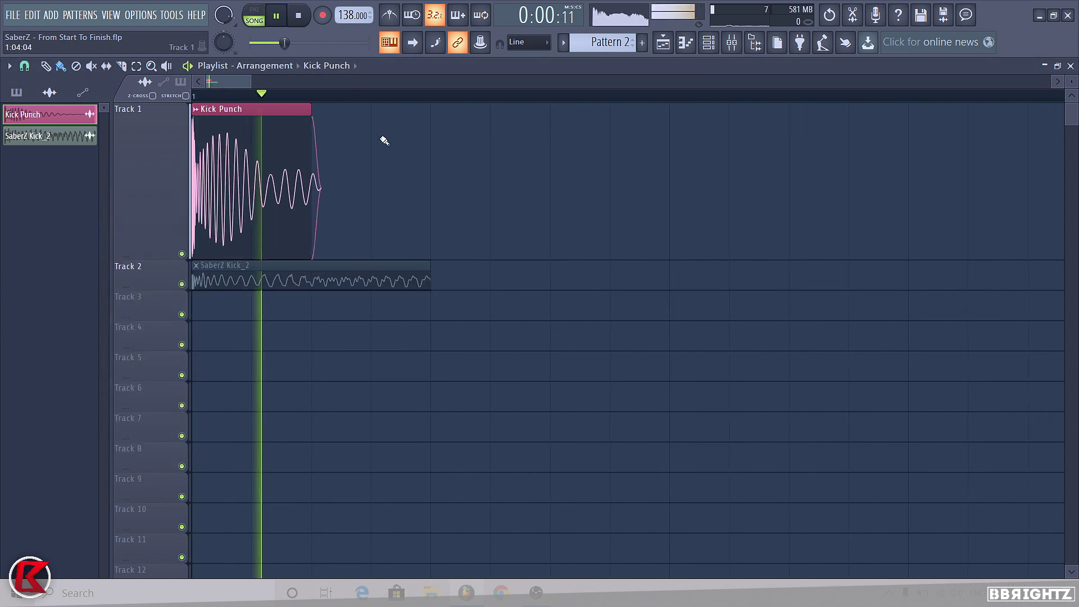
{"action": "key", "text": "space"}
Step: Route Kick Punch to mixer insert 1, audition it and lower its fader to 90% (-2.2 dB)
{"action": "left_click", "coordinate": [731, 42]}
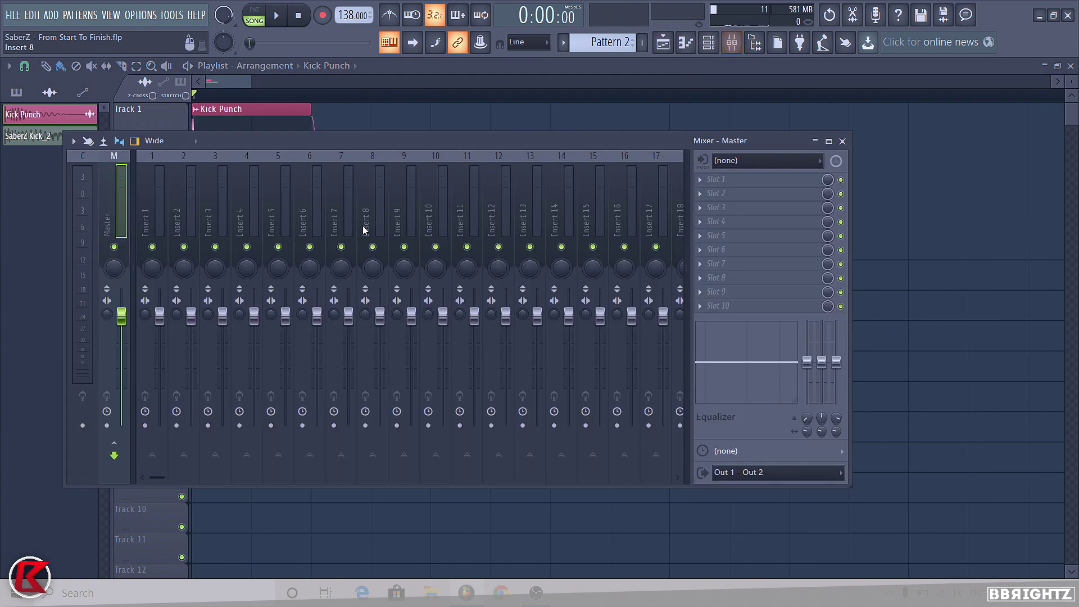
{"action": "key", "text": "ctrl+l"}
{"action": "key", "text": "space"}
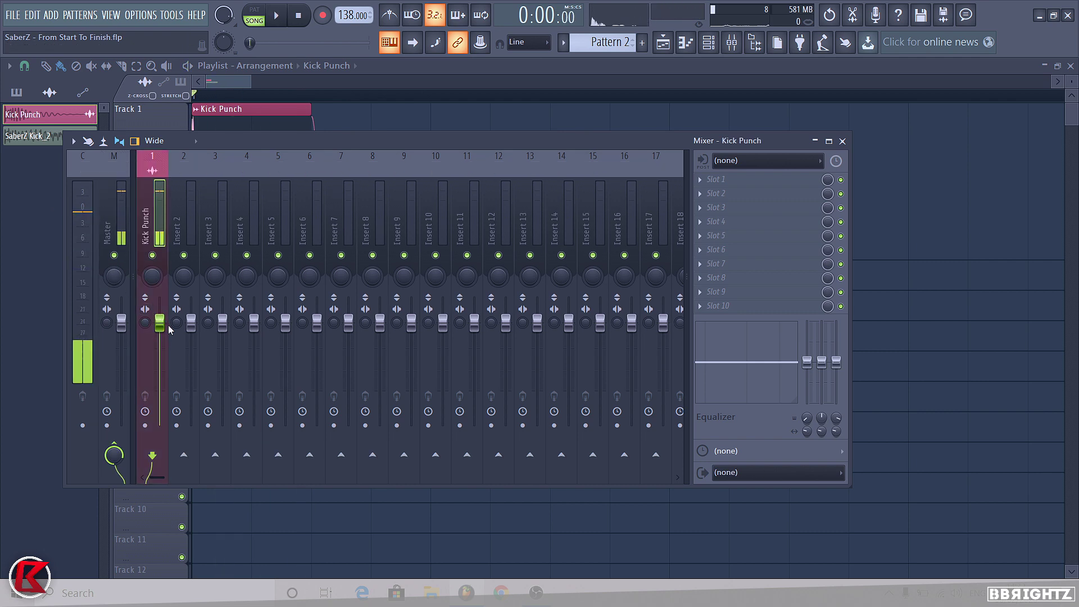
{"action": "key", "text": "space"}
{"action": "left_click_drag", "start_coordinate": [159, 324], "coordinate": [159, 333]}
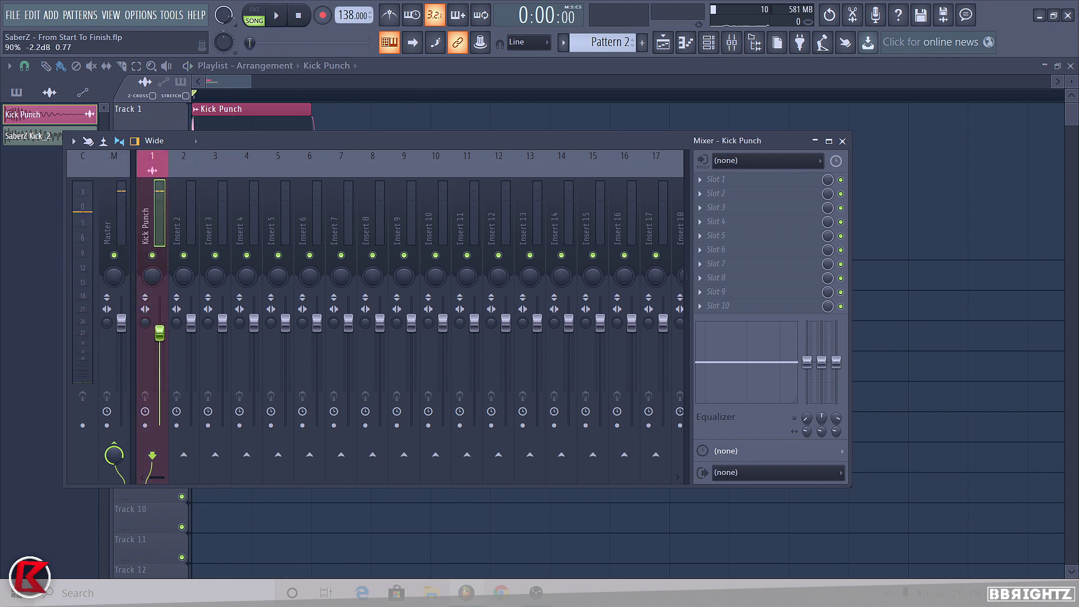
Step: Add Fruity parametric EQ 2 to slot 1 of the Kick Punch insert, boost band 6 slightly around 3 kHz and audition it
{"action": "left_click", "coordinate": [738, 186]}
{"action": "left_click", "coordinate": [537, 163]}
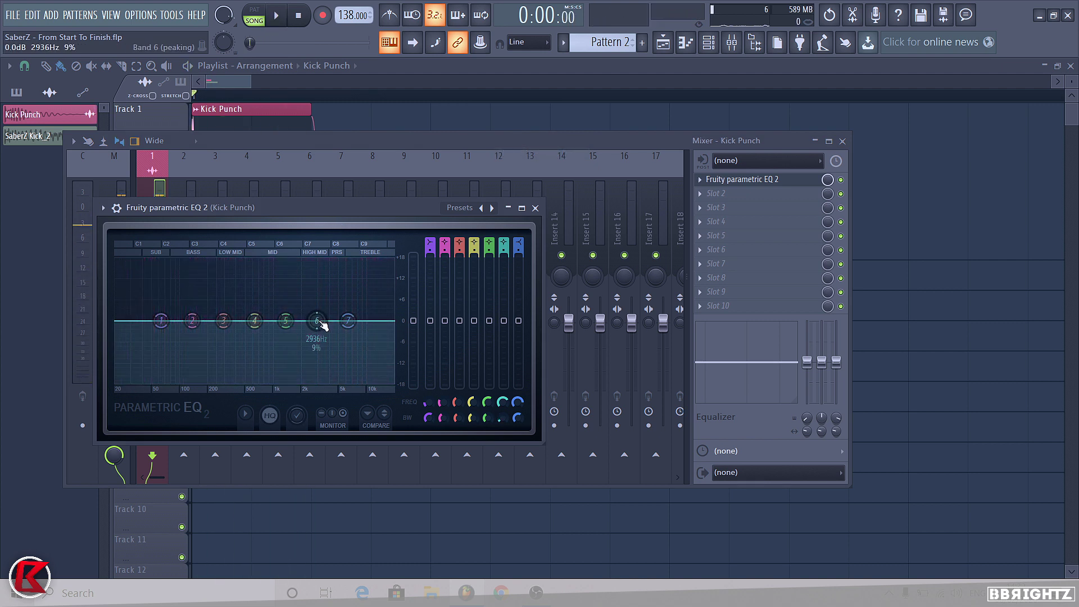
{"action": "left_click_drag", "start_coordinate": [320, 322], "coordinate": [322, 311]}
{"action": "key", "text": "space"}
{"action": "key", "text": "space"}
{"action": "scroll", "coordinate": [324, 308], "scroll_direction": "down", "scroll_amount": 3}
{"action": "key", "text": "space"}
{"action": "key", "text": "space"}
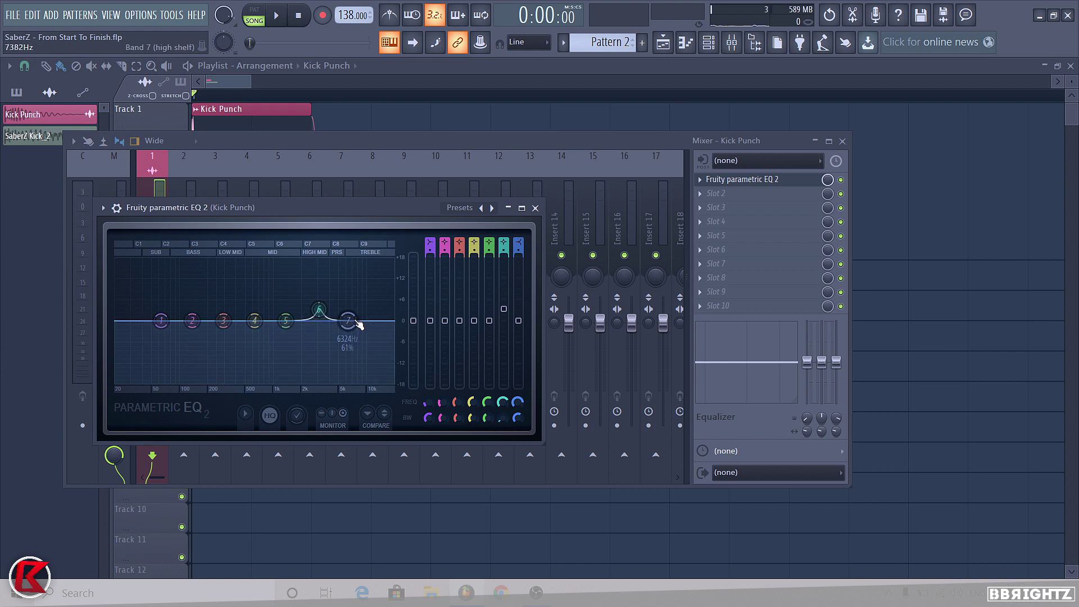
Step: Raise the EQ's high-shelf band 7 by about 2 dB near 5.8 kHz and audition the kick
{"action": "left_click_drag", "start_coordinate": [357, 323], "coordinate": [355, 318]}
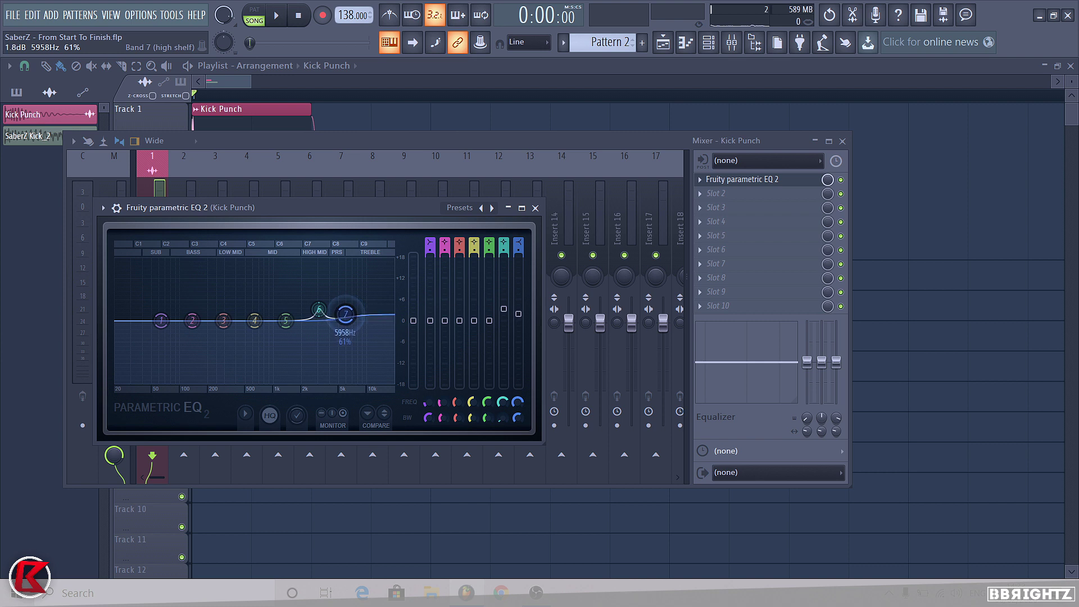
{"action": "left_click_drag", "start_coordinate": [345, 314], "coordinate": [344, 313]}
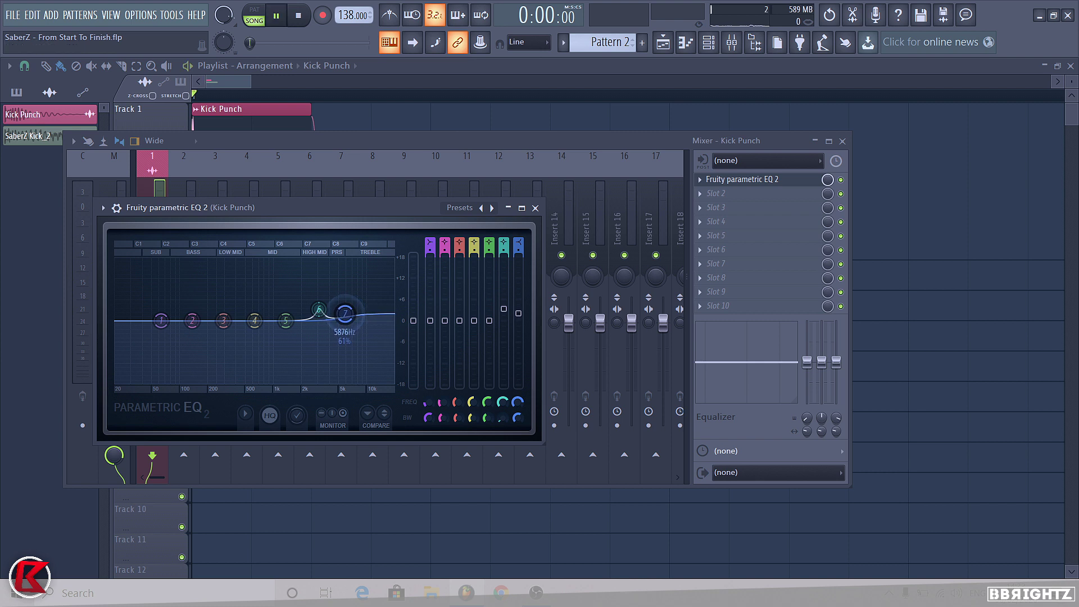
{"action": "key", "text": "space"}
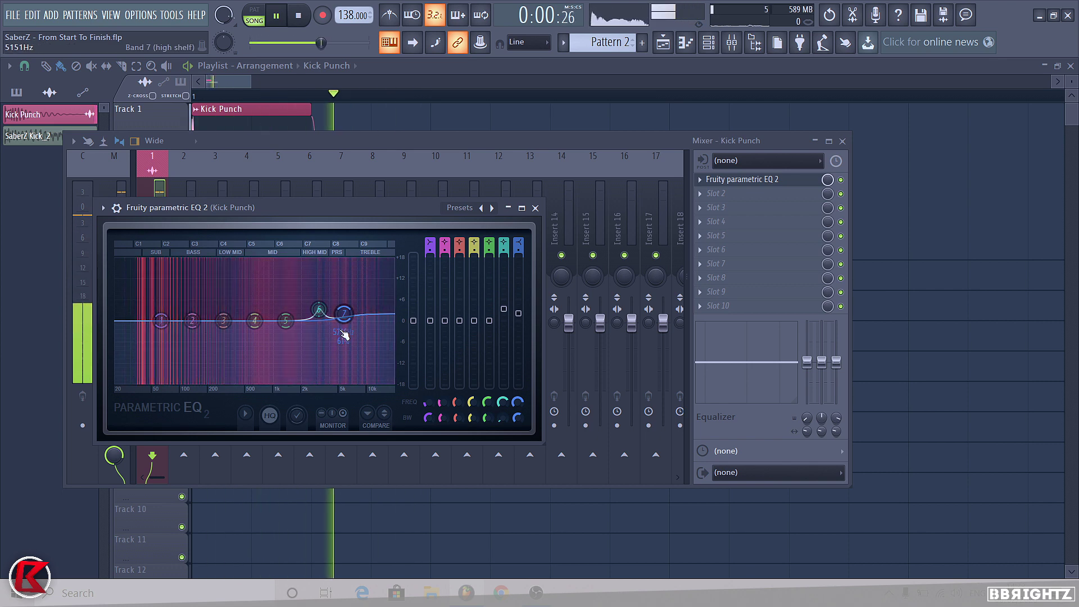
{"action": "key", "text": "space"}
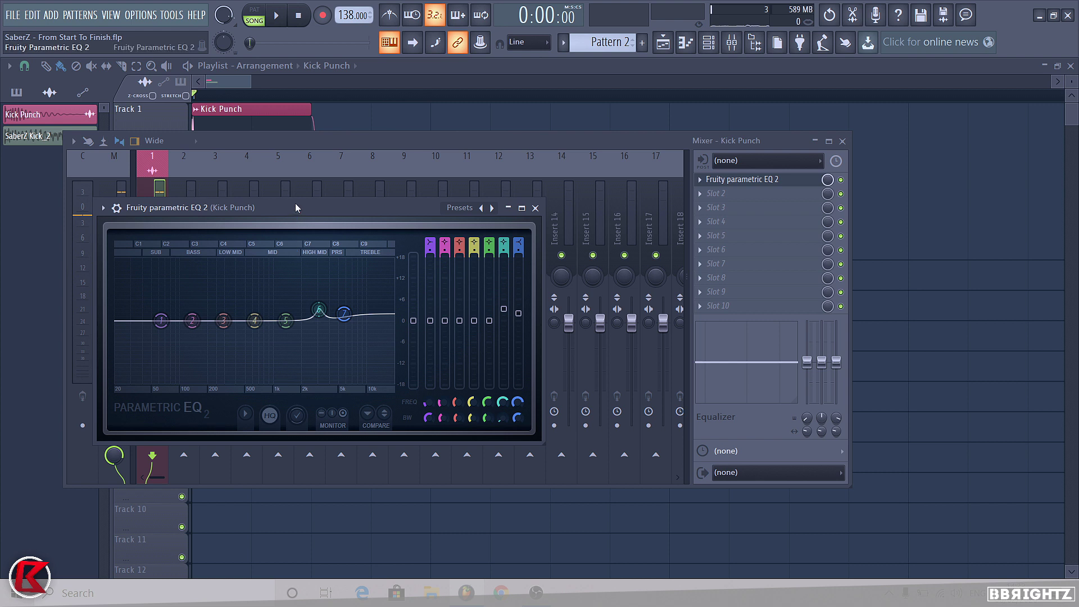
Step: Raise the EQ's low-shelf band 1 slightly at 65 Hz, audition the kick and close the EQ
{"action": "left_click_drag", "start_coordinate": [295, 204], "coordinate": [327, 193]}
{"action": "left_click_drag", "start_coordinate": [193, 309], "coordinate": [193, 307]}
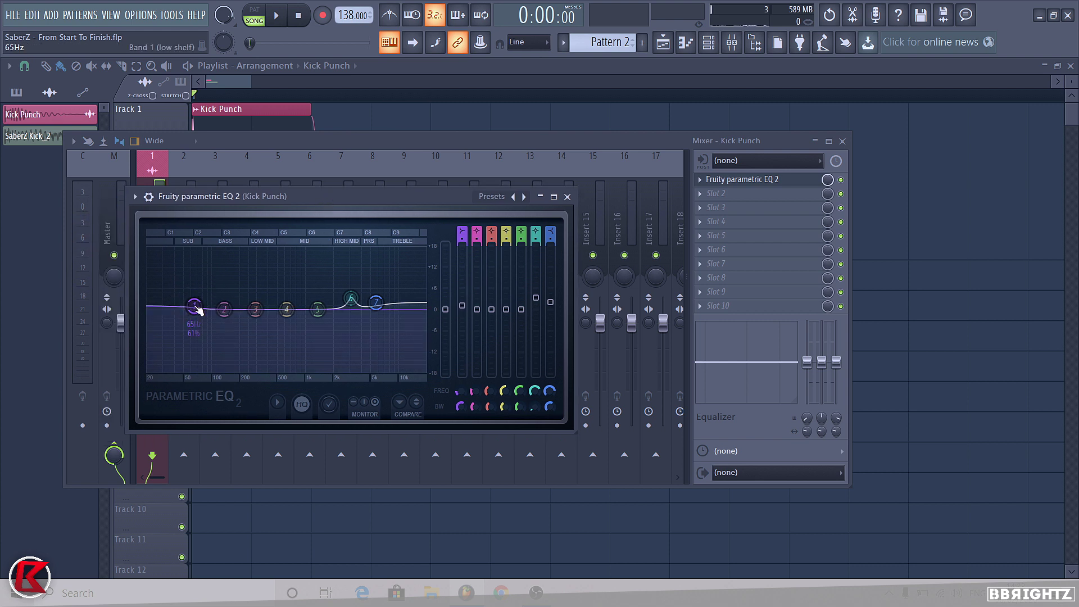
{"action": "left_click_drag", "start_coordinate": [259, 208], "coordinate": [263, 221]}
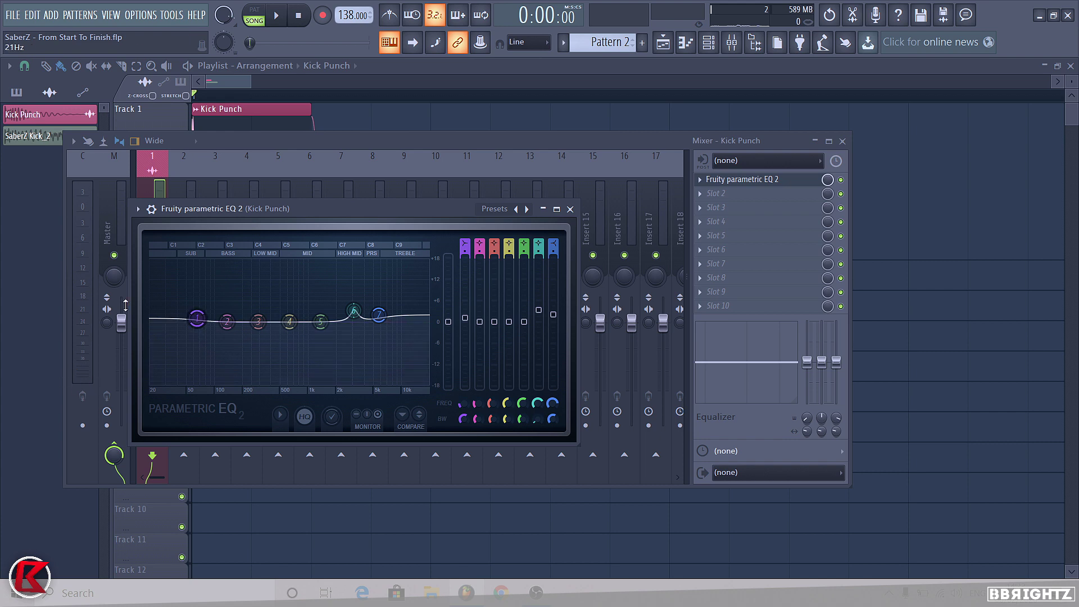
{"action": "key", "text": "space"}
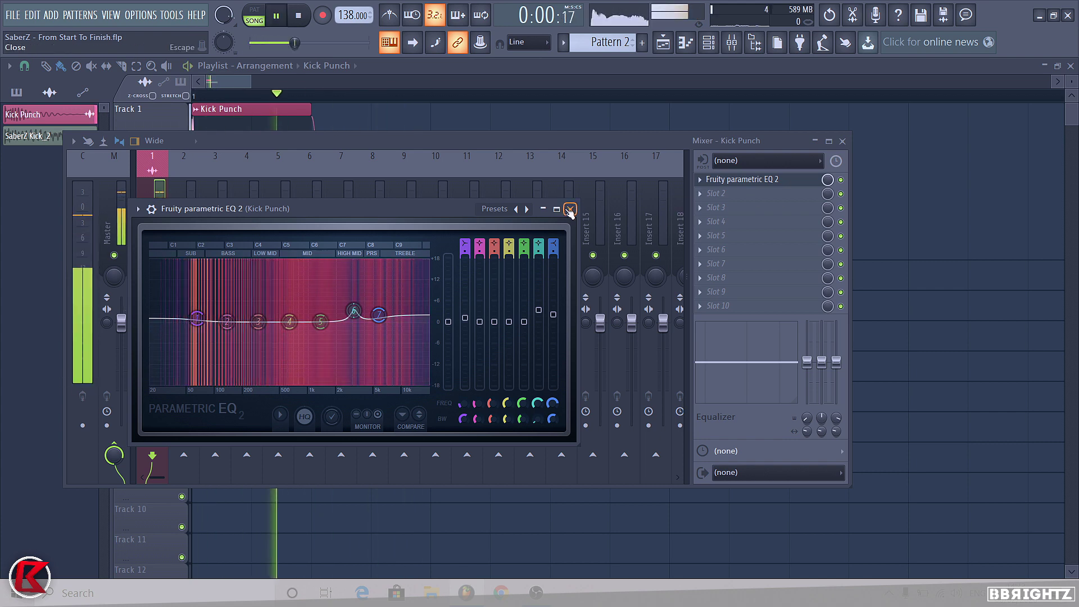
{"action": "left_click", "coordinate": [569, 208]}
{"action": "left_click", "coordinate": [836, 160]}
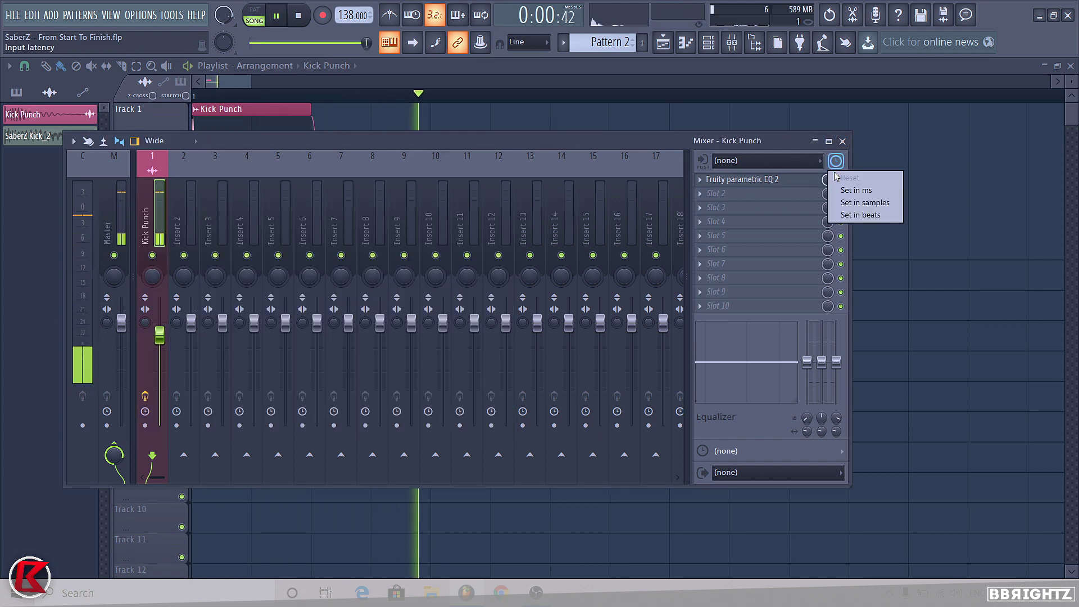
{"action": "left_click", "coordinate": [838, 177]}
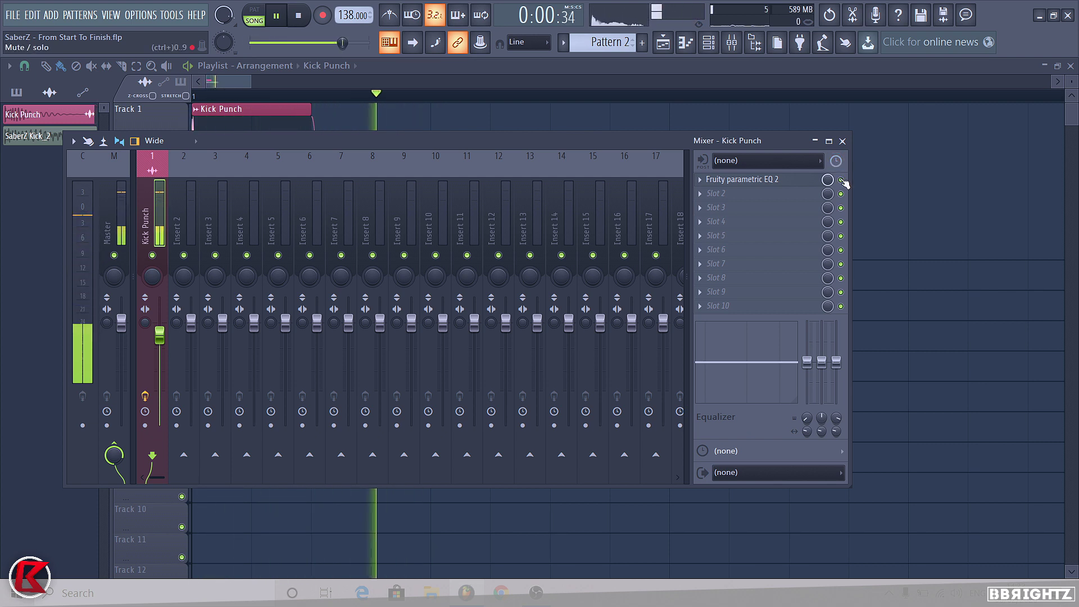
{"action": "key", "text": "space"}
Step: Reduce Track 1 in the playlist to the same height as the other tracks
{"action": "right_click", "coordinate": [420, 120]}
{"action": "right_click", "coordinate": [139, 200]}
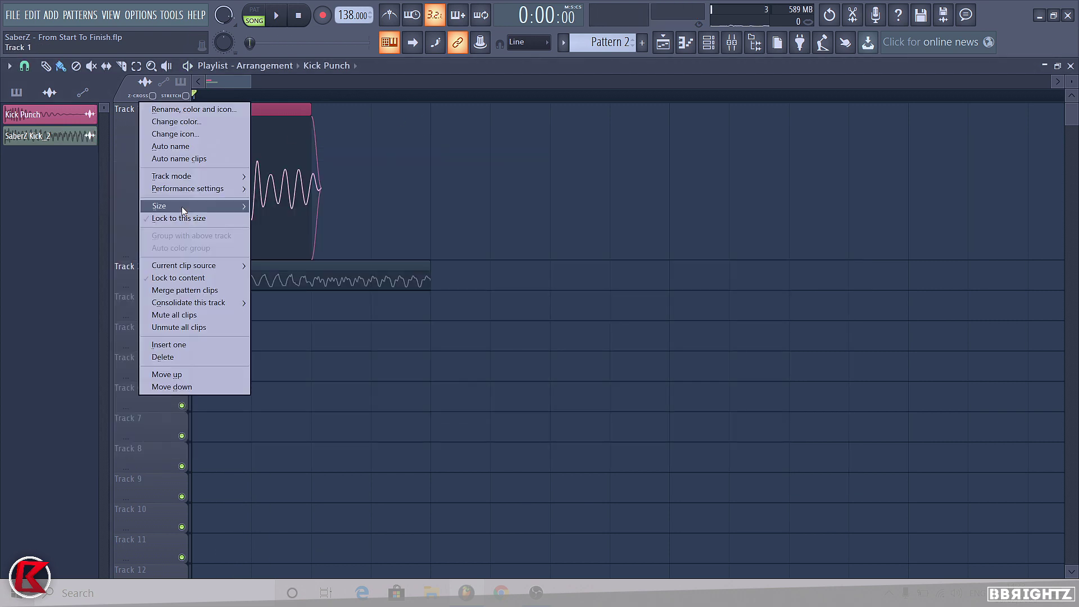
{"action": "left_click", "coordinate": [269, 224]}
{"action": "scroll", "coordinate": [289, 216], "scroll_direction": "down", "scroll_amount": 5}
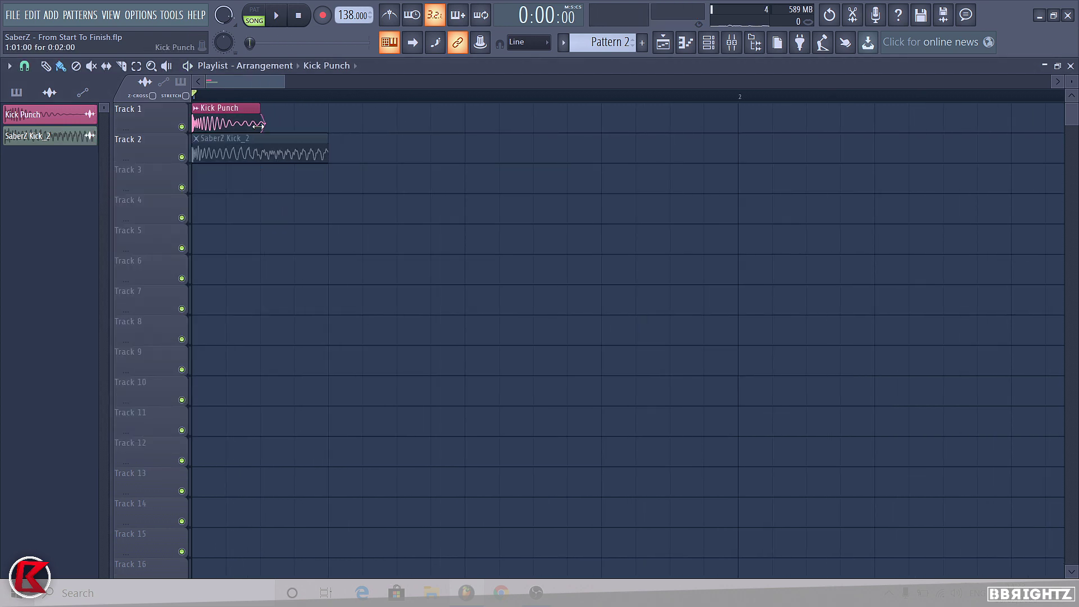
Step: Check the Kick Punch clip's channel settings and the channels of Pattern 2 in the channel rack
{"action": "double_click", "coordinate": [235, 120]}
{"action": "left_click", "coordinate": [449, 172]}
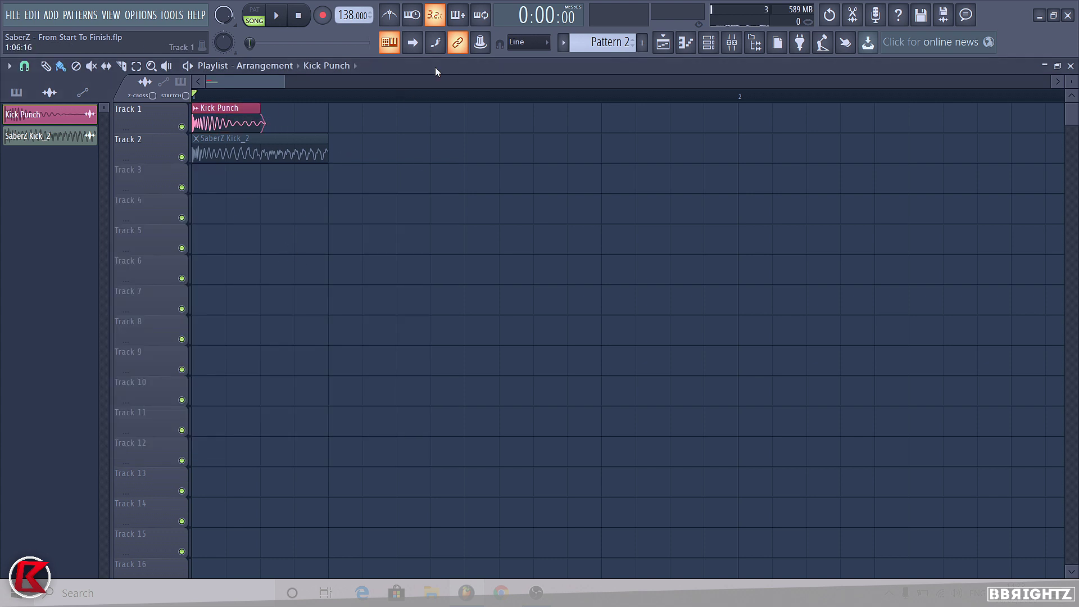
{"action": "left_click", "coordinate": [593, 45]}
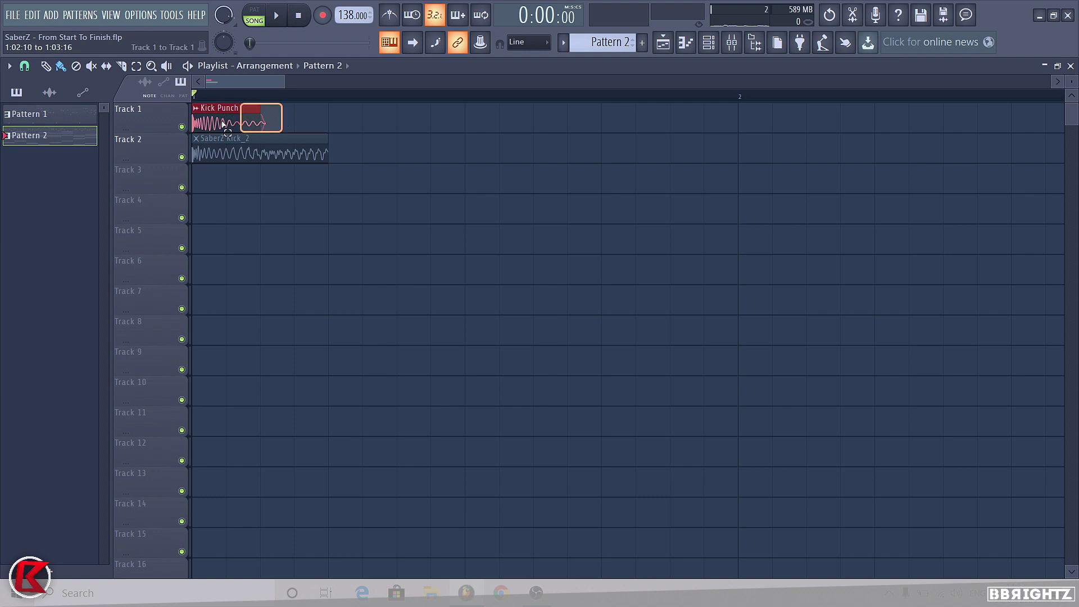
{"action": "left_click", "coordinate": [256, 129]}
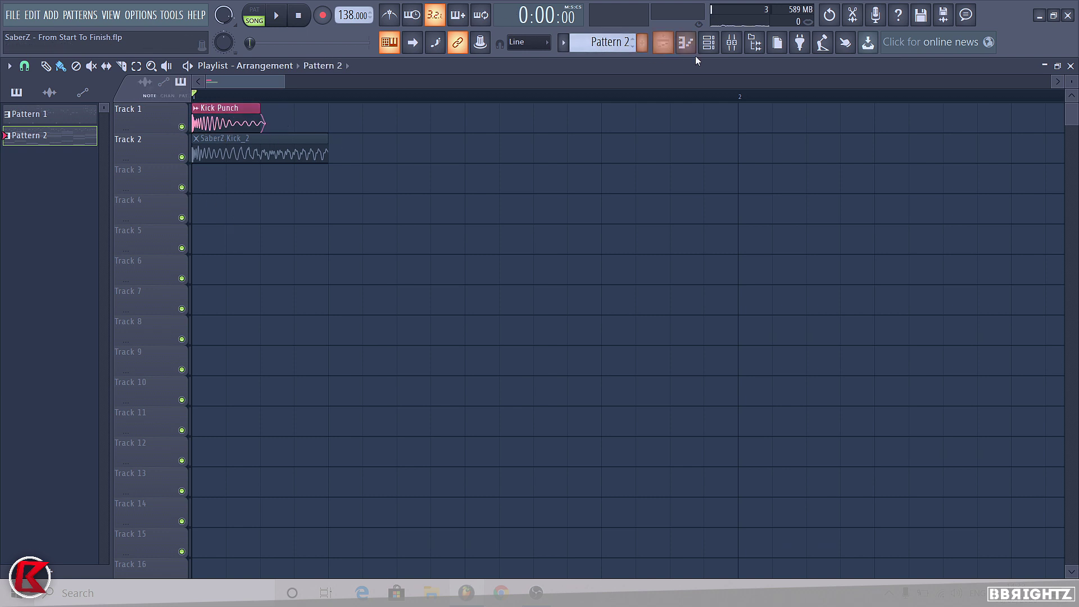
{"action": "left_click", "coordinate": [708, 42]}
{"action": "left_click", "coordinate": [327, 164]}
{"action": "left_click", "coordinate": [329, 178]}
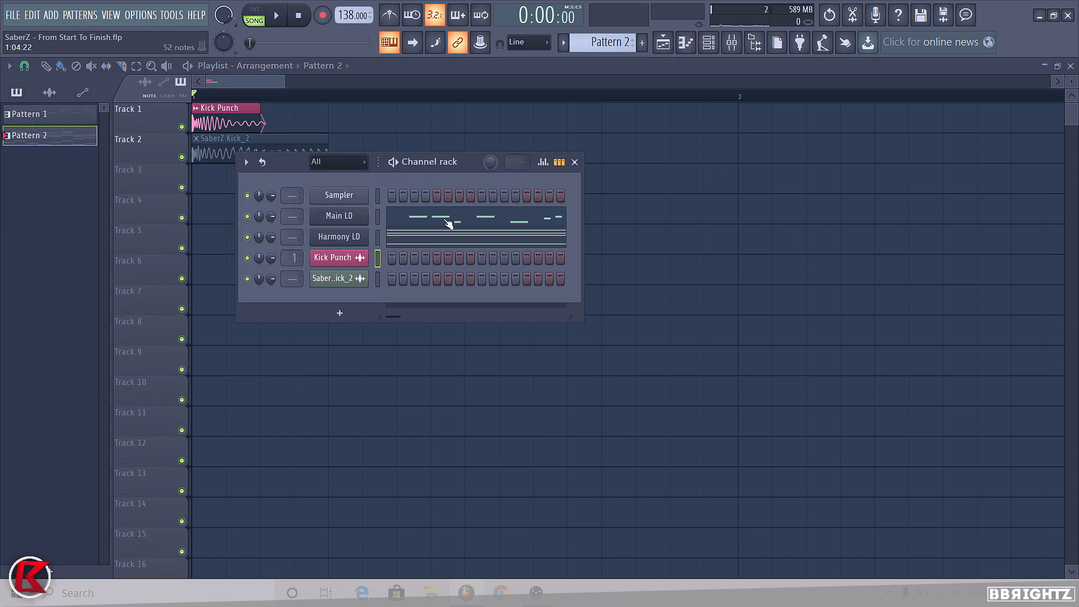
{"action": "key", "text": "Escape"}
{"action": "scroll", "coordinate": [154, 183], "scroll_direction": "up", "scroll_amount": 6}
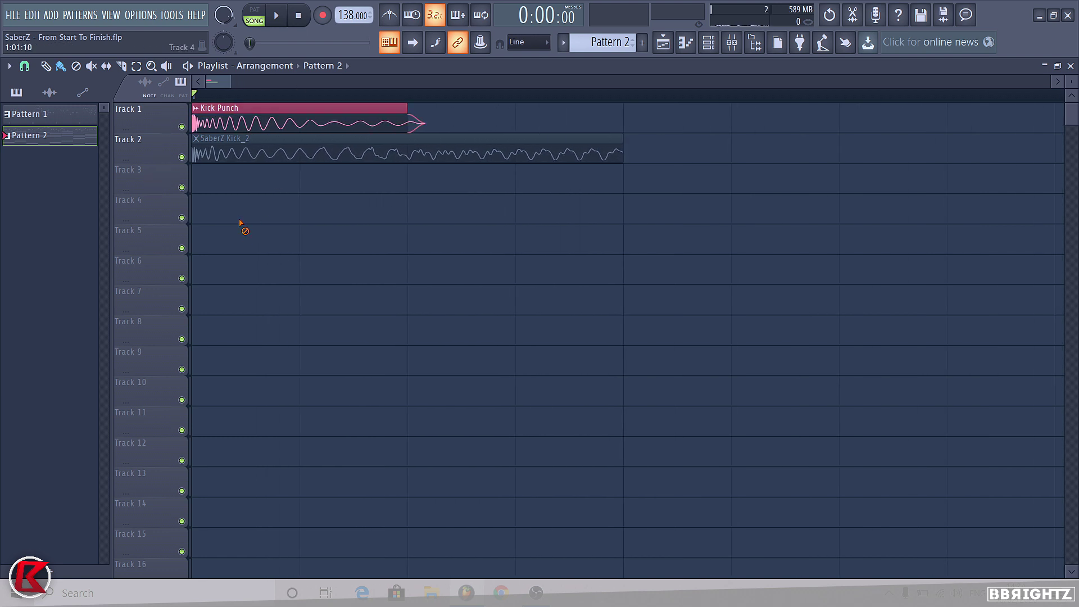
{"action": "left_click", "coordinate": [222, 178]}
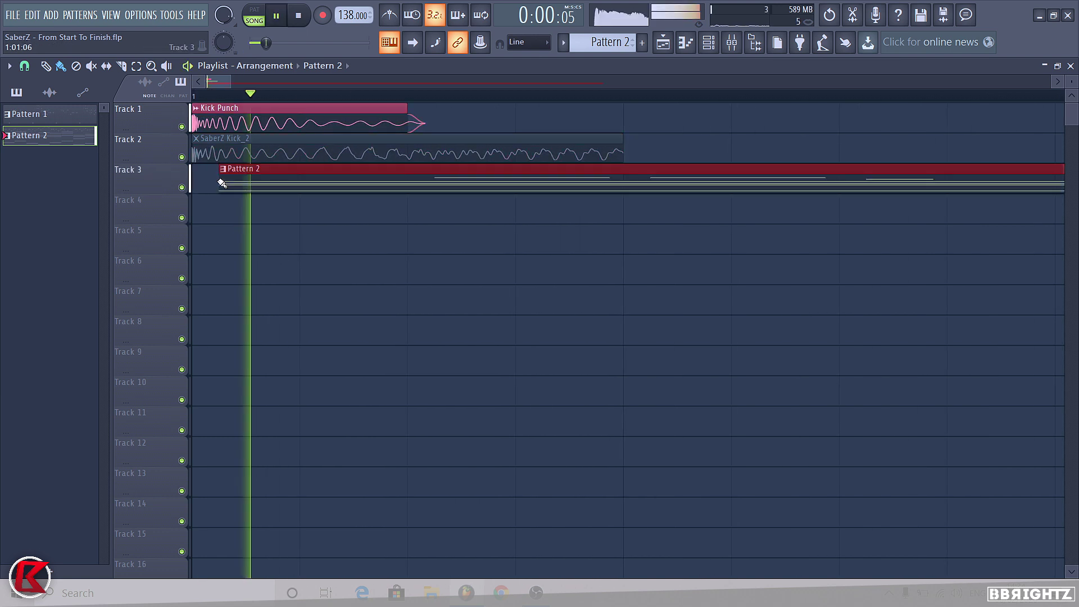
{"action": "right_click", "coordinate": [250, 189]}
Step: Unmute SaberZ Kick_2 and audition it together with Kick Punch, and audition it alone with Kick Punch muted
{"action": "right_click", "coordinate": [303, 158], "text": "alt"}
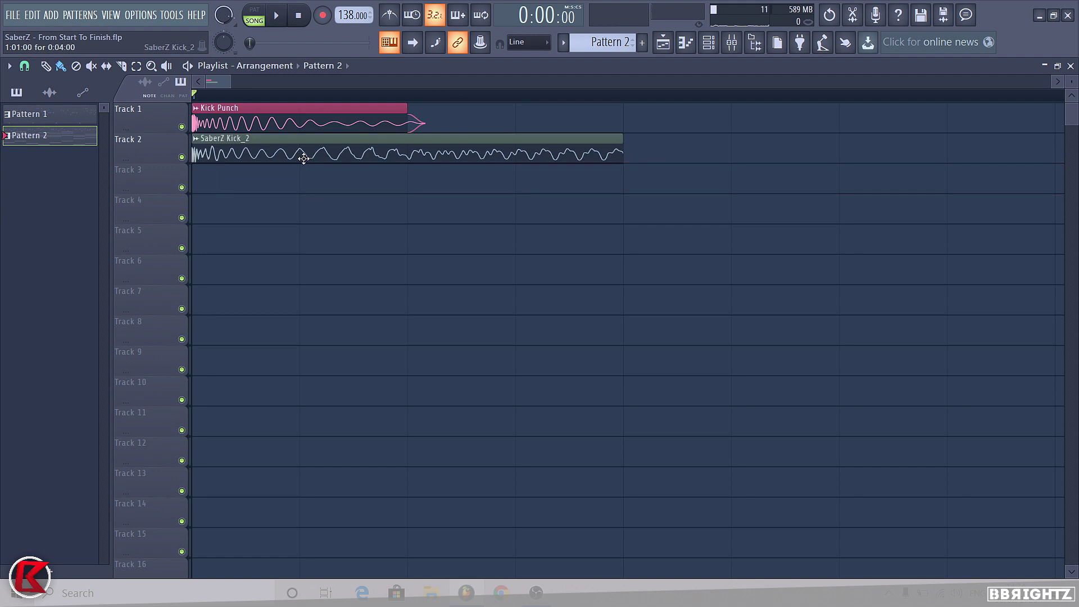
{"action": "key", "text": "space"}
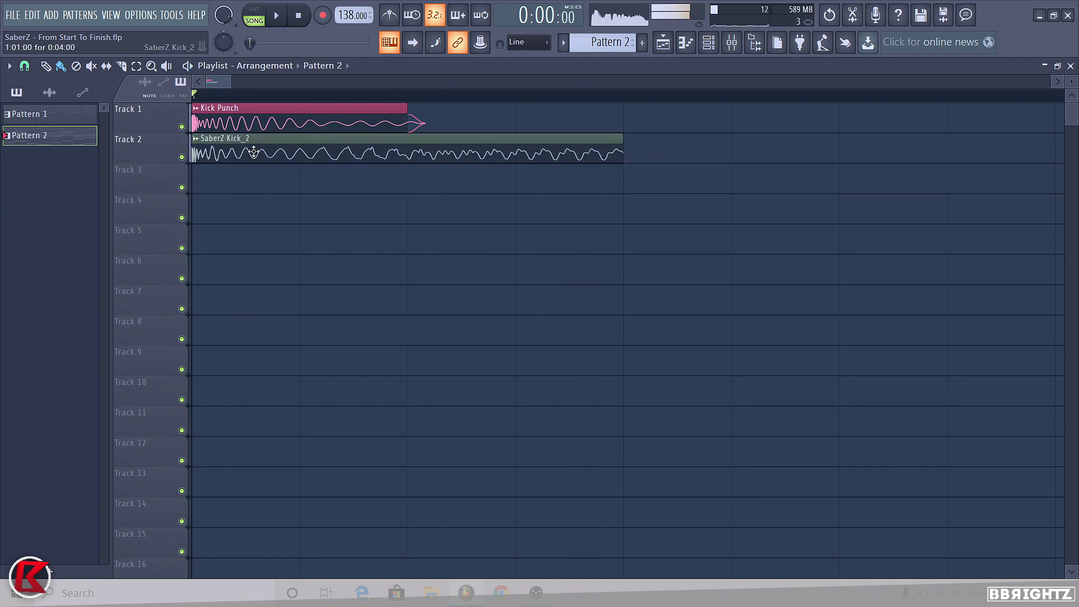
{"action": "key", "text": "space"}
{"action": "right_click", "coordinate": [230, 128], "text": "alt"}
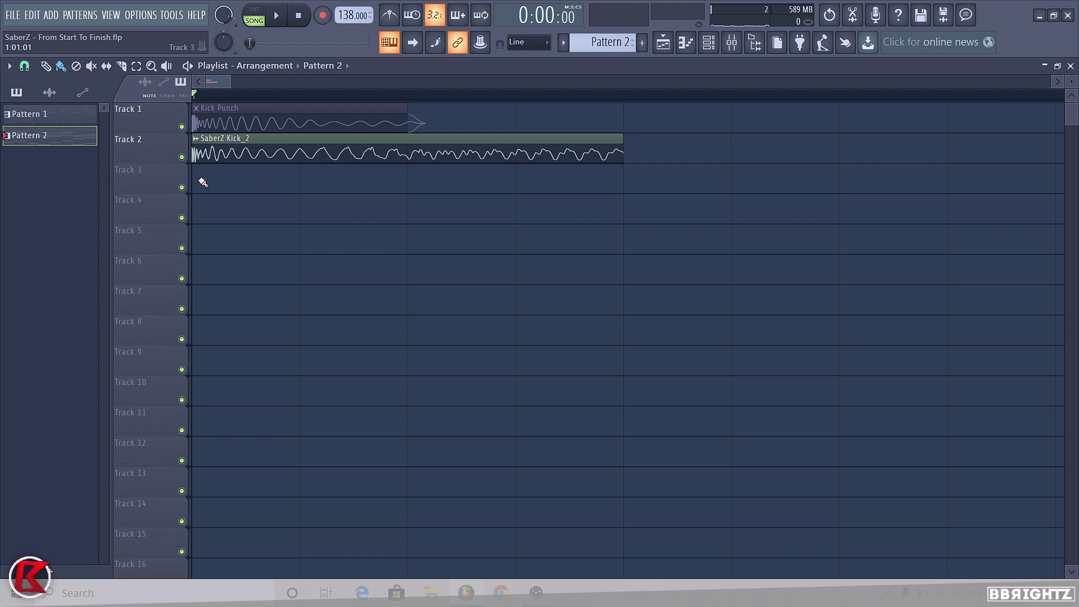
{"action": "key", "text": "space"}
{"action": "key", "text": "space"}
Step: Try slicing the SaberZ Kick_2 clip at 1:02:00 and preview its first slice
{"action": "left_click", "coordinate": [300, 167]}
{"action": "left_click_drag", "start_coordinate": [611, 178], "coordinate": [532, 150]}
{"action": "left_click_drag", "start_coordinate": [225, 170], "coordinate": [224, 163]}
{"action": "left_click_drag", "start_coordinate": [542, 209], "coordinate": [491, 140]}
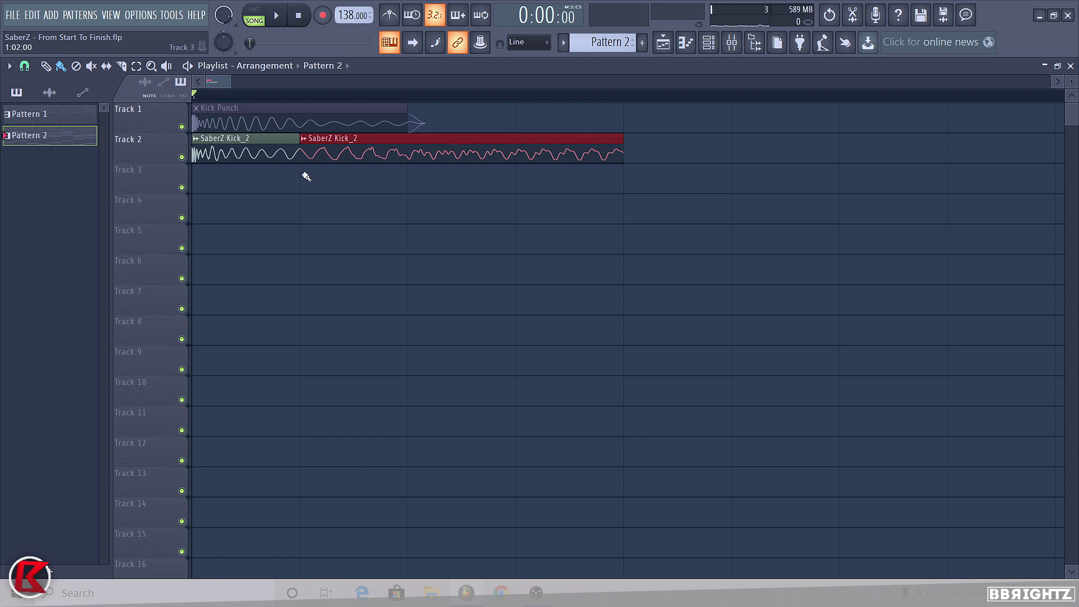
{"action": "left_click_drag", "start_coordinate": [301, 178], "coordinate": [407, 178]}
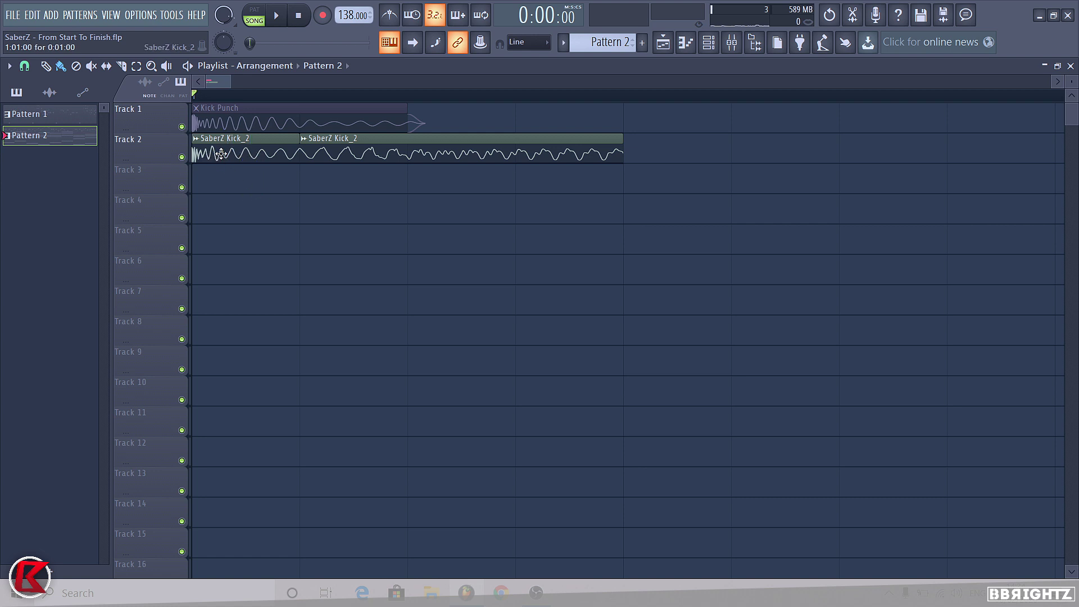
{"action": "left_click", "coordinate": [197, 139]}
{"action": "left_click", "coordinate": [205, 163]}
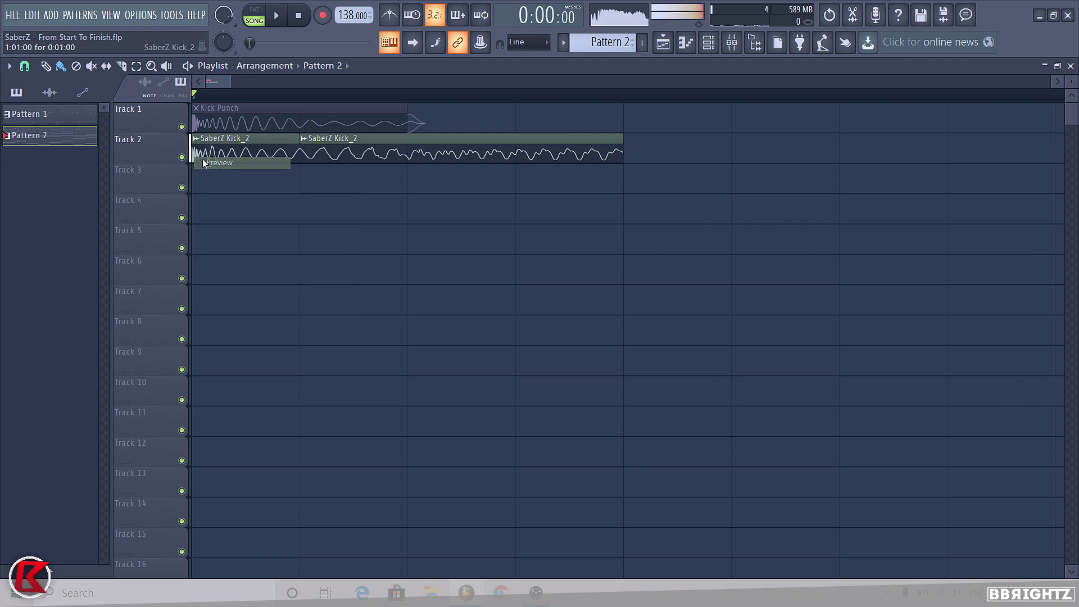
{"action": "left_click", "coordinate": [196, 140]}
{"action": "left_click", "coordinate": [216, 163]}
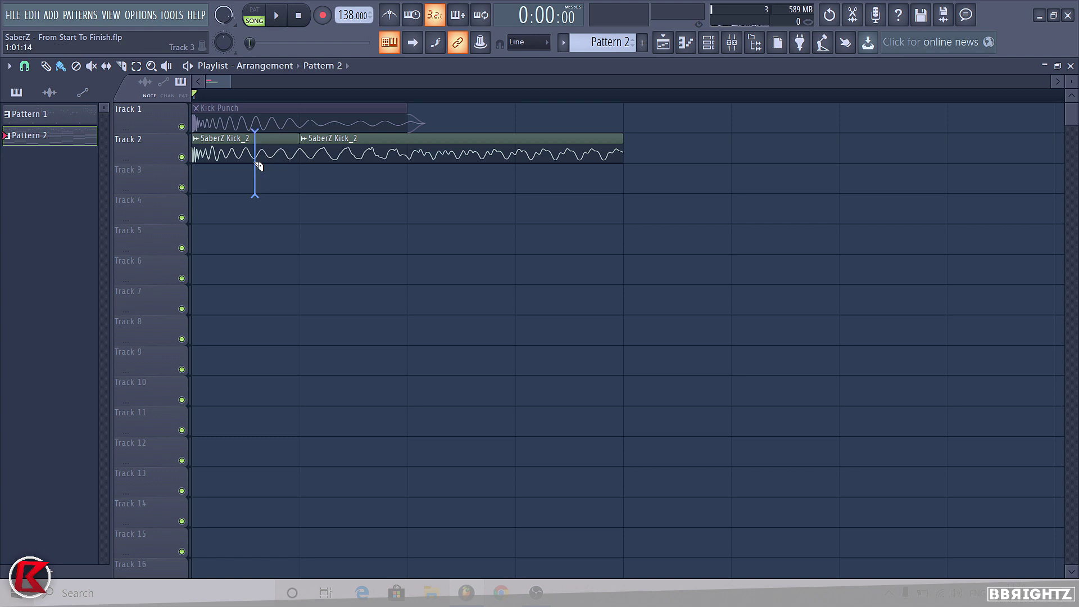
Step: Cut the SaberZ Kick_2 clip at 1:01:14, remove the part before the cut and preview the remaining clip
{"action": "mouse_move", "coordinate": [255, 163]}
{"action": "left_mouse_down"}
{"action": "mouse_move", "coordinate": [208, 169]}
{"action": "mouse_move", "coordinate": [270, 171]}
{"action": "mouse_move", "coordinate": [253, 174]}
{"action": "left_mouse_up"}
{"action": "right_click", "coordinate": [248, 160]}
{"action": "right_click", "coordinate": [282, 153]}
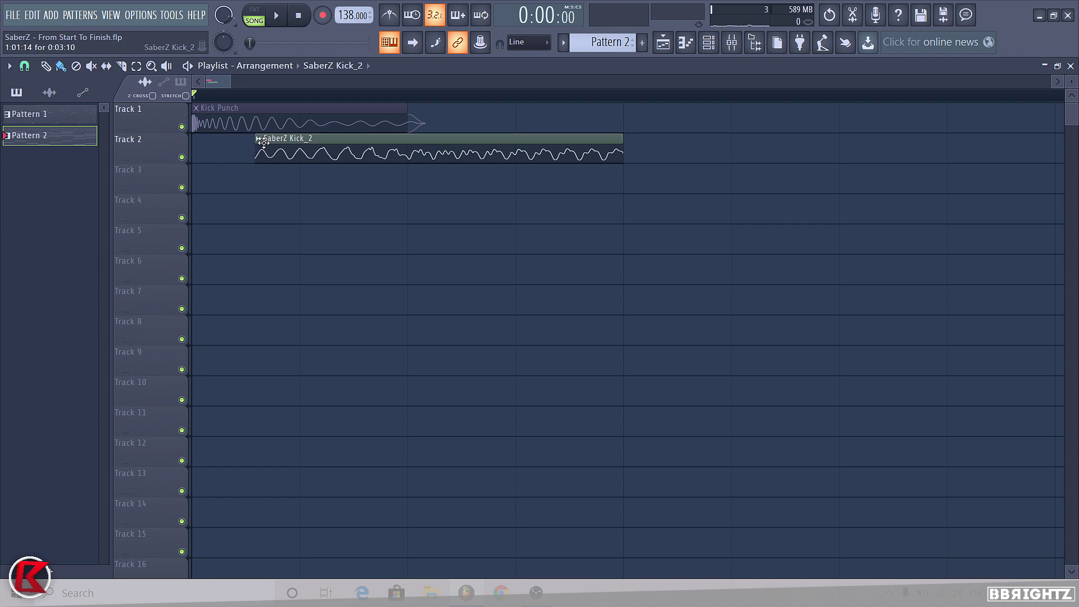
{"action": "right_click", "coordinate": [263, 142]}
{"action": "left_click", "coordinate": [265, 166]}
{"action": "left_click", "coordinate": [259, 140]}
{"action": "left_click", "coordinate": [266, 163]}
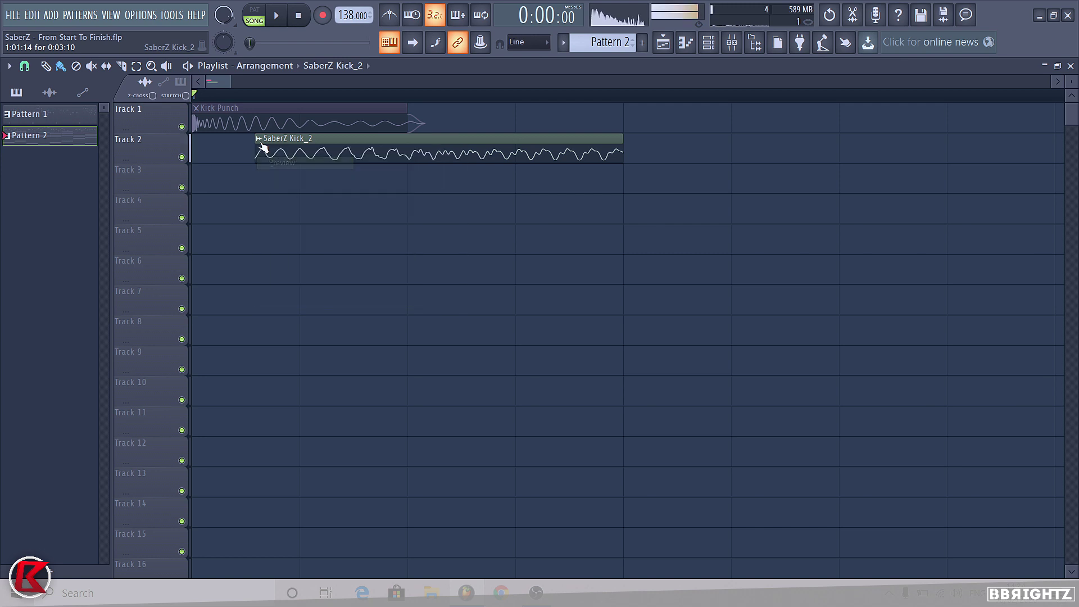
{"action": "left_click", "coordinate": [260, 140]}
{"action": "left_click", "coordinate": [268, 163]}
Step: Set SaberZ Kick_2's declicking mode to Generic (bleeding) and audition the clip in song mode
{"action": "double_click", "coordinate": [277, 147]}
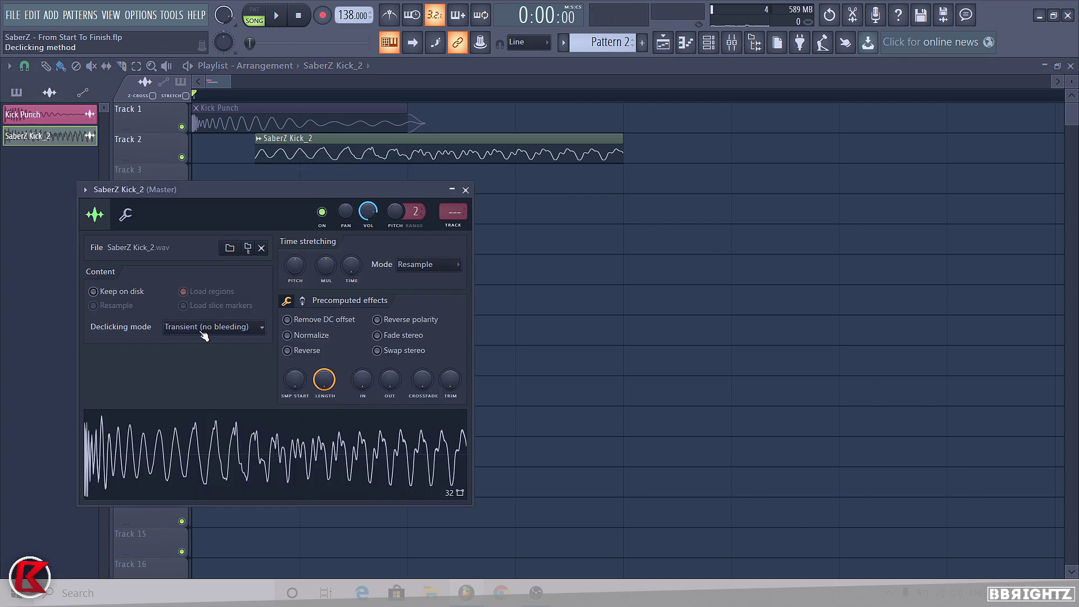
{"action": "left_click", "coordinate": [201, 332]}
{"action": "left_click", "coordinate": [214, 380]}
{"action": "right_click", "coordinate": [674, 323]}
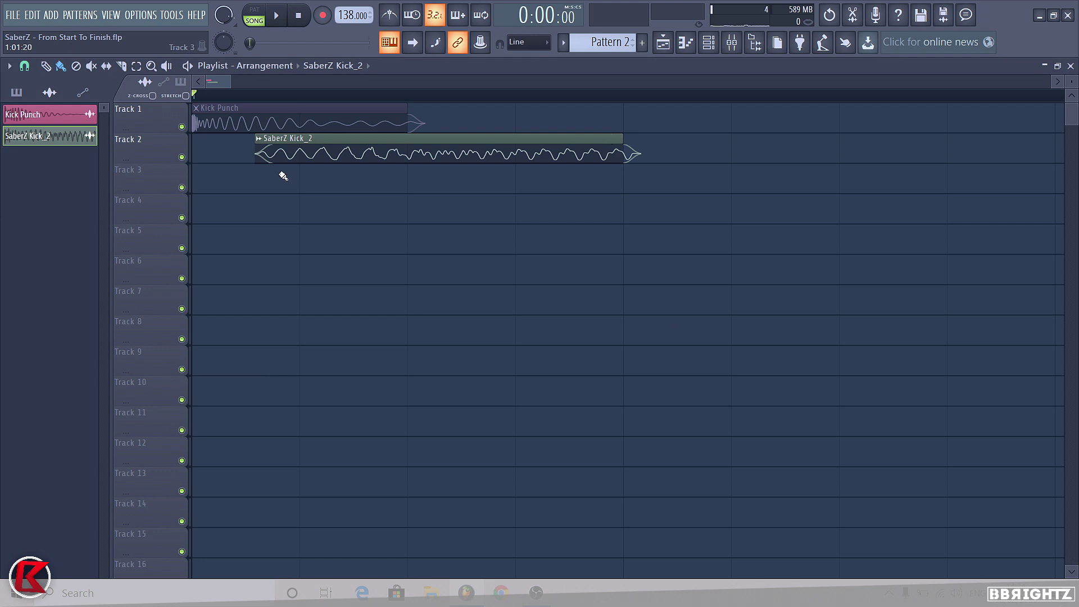
{"action": "key", "text": "space"}
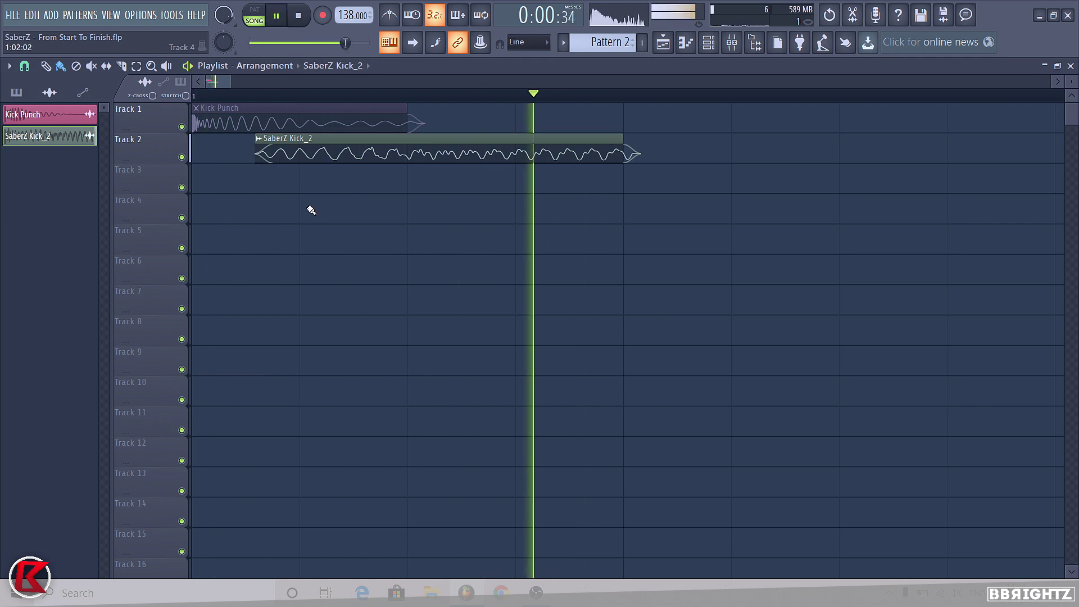
{"action": "key", "text": "space"}
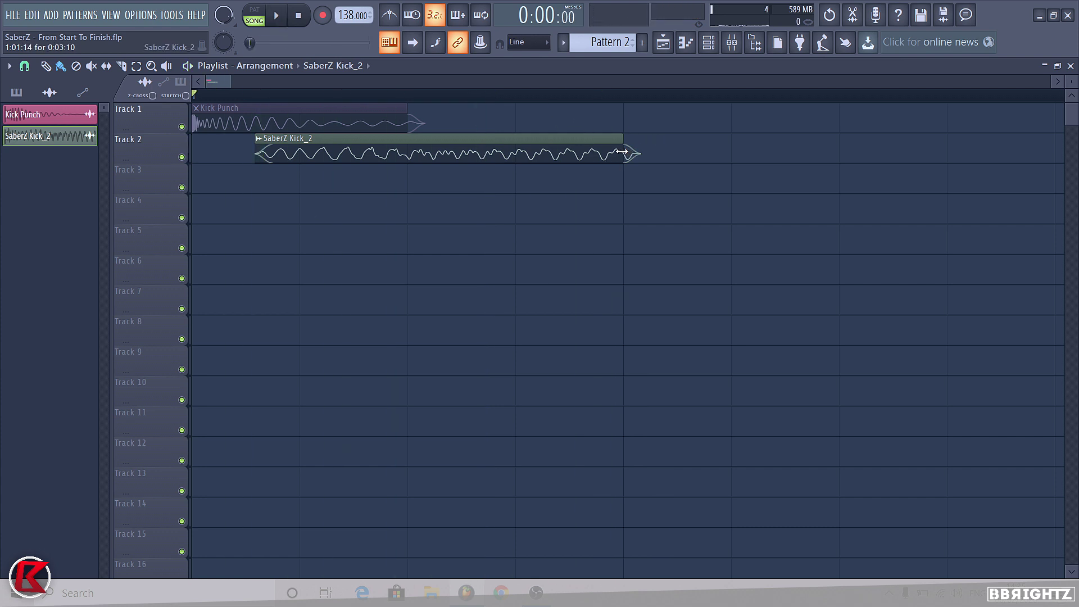
Step: Trim the end of the SaberZ Kick_2 clip slightly while looping the first four steps of the playlist
{"action": "left_click_drag", "start_coordinate": [622, 152], "coordinate": [616, 155]}
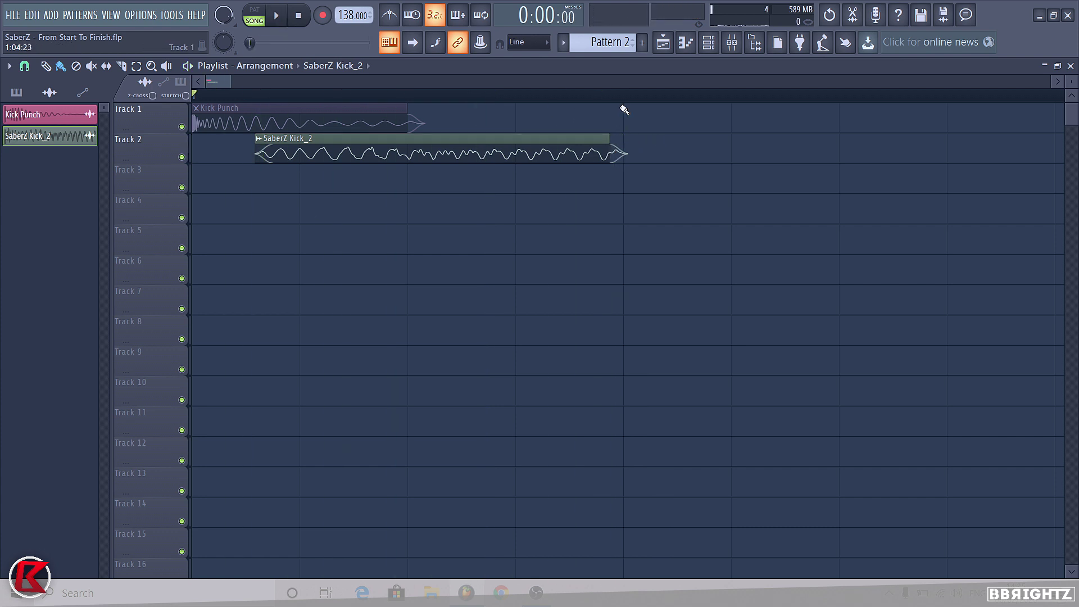
{"action": "left_click_drag", "start_coordinate": [622, 97], "coordinate": [3, 313]}
{"action": "key", "text": "space"}
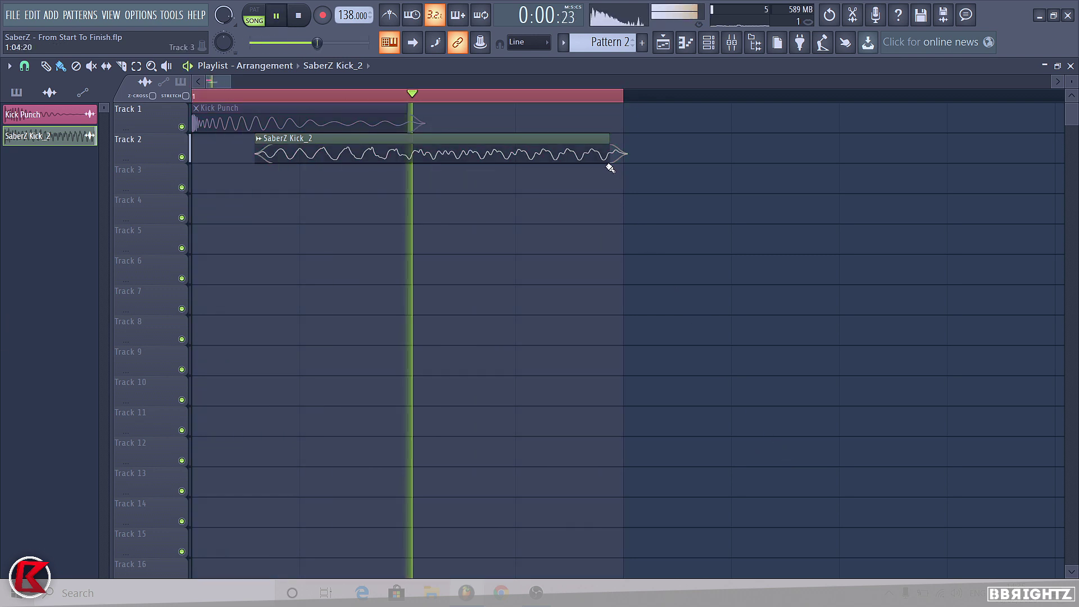
{"action": "left_click_drag", "start_coordinate": [609, 160], "coordinate": [616, 170]}
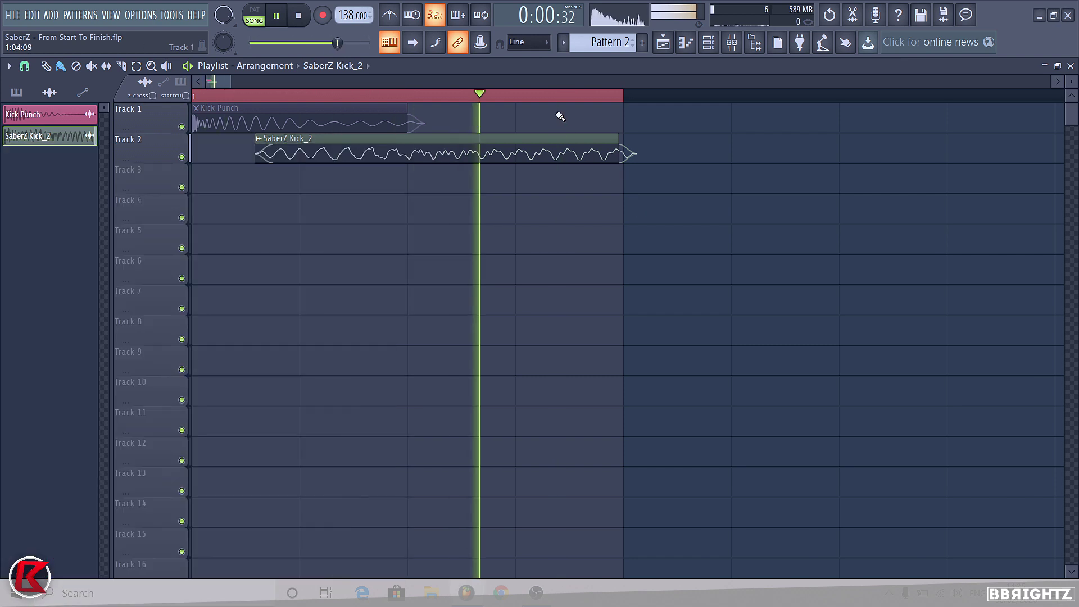
{"action": "key", "text": "space"}
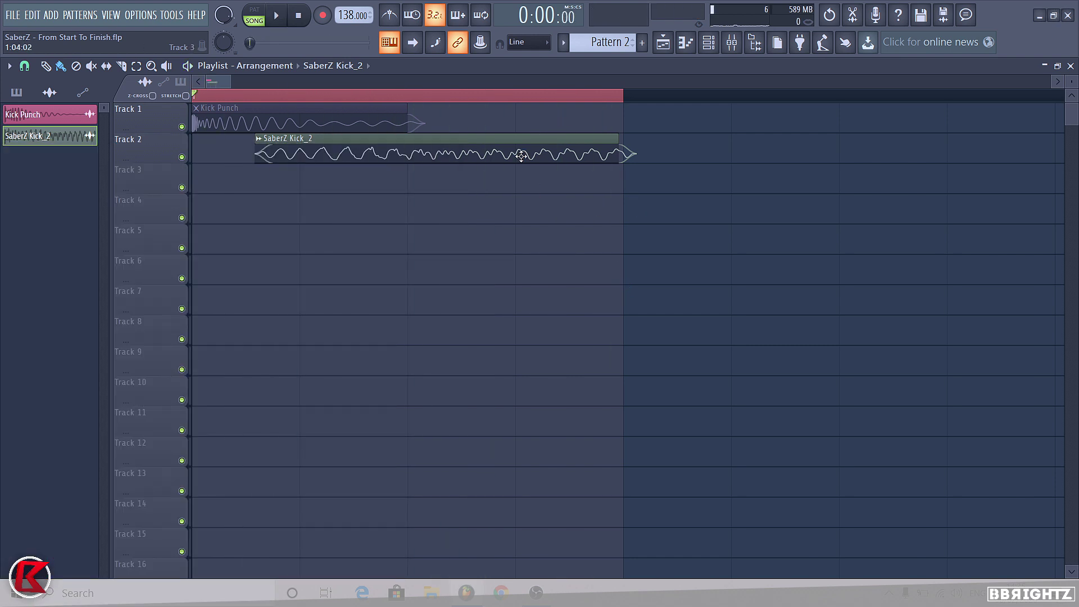
Step: Clear the playlist time selection and unmute the Kick Punch clip
{"action": "key", "text": "ctrl+d"}
{"action": "right_click", "coordinate": [217, 121], "text": "alt"}
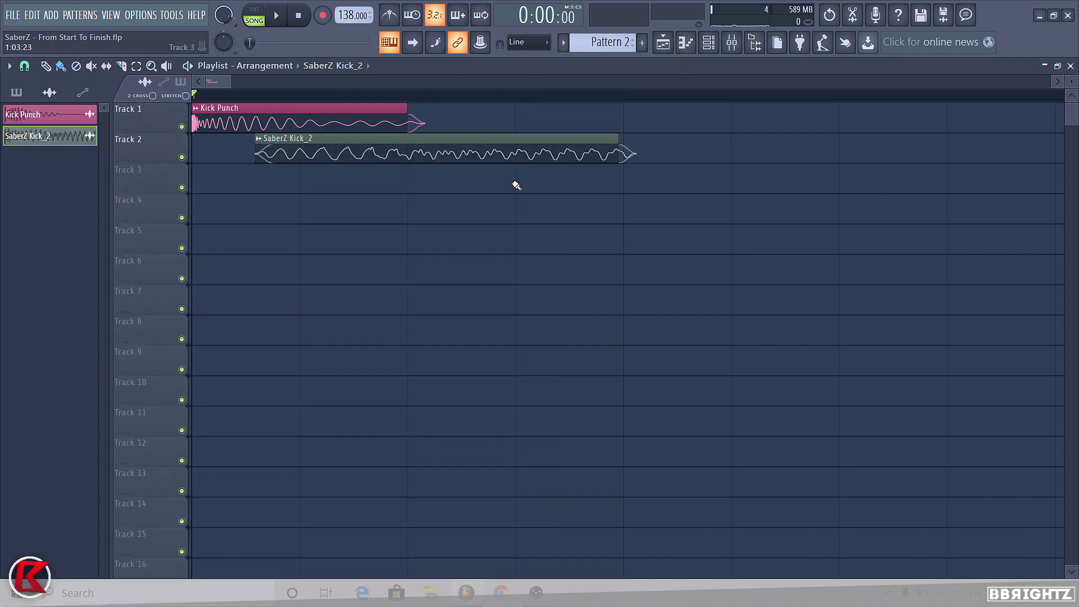
{"action": "left_click", "coordinate": [731, 43]}
{"action": "key", "text": "F9"}
Step: Rename the SaberZ Kick_2 channel to "SaberZ Sub Kick E" and give it the same pink color as Kick Punch
{"action": "left_click", "coordinate": [263, 141]}
{"action": "left_click", "coordinate": [287, 189]}
{"action": "key", "text": "BackSpace"}
{"action": "key", "text": "BackSpace"}
{"action": "key", "text": "BackSpace"}
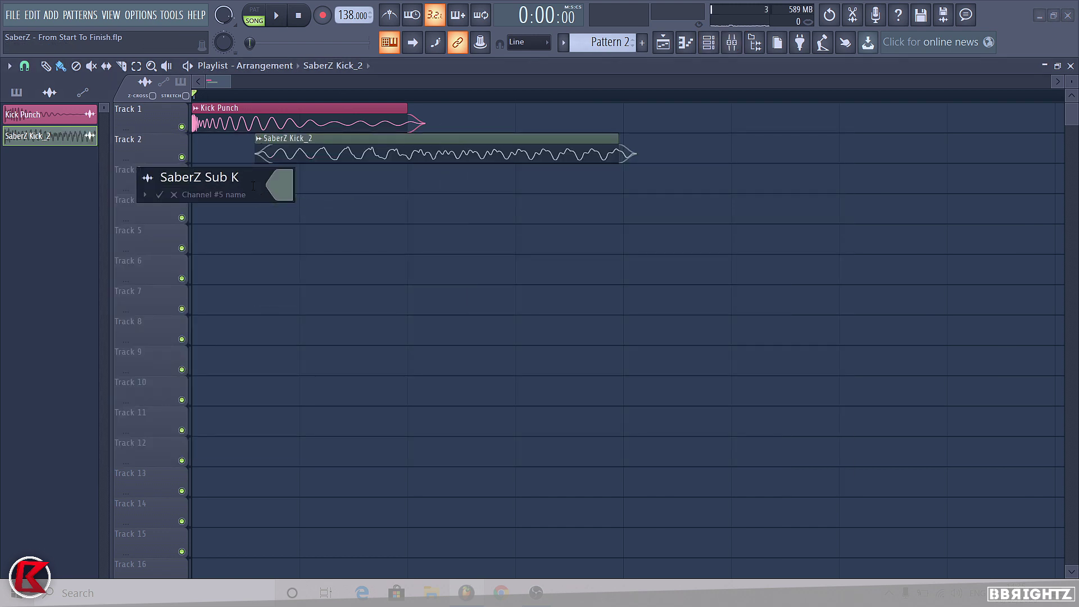
{"action": "type", "text": "Sub Kick E"}
{"action": "left_click", "coordinate": [282, 191]}
{"action": "left_click", "coordinate": [298, 248]}
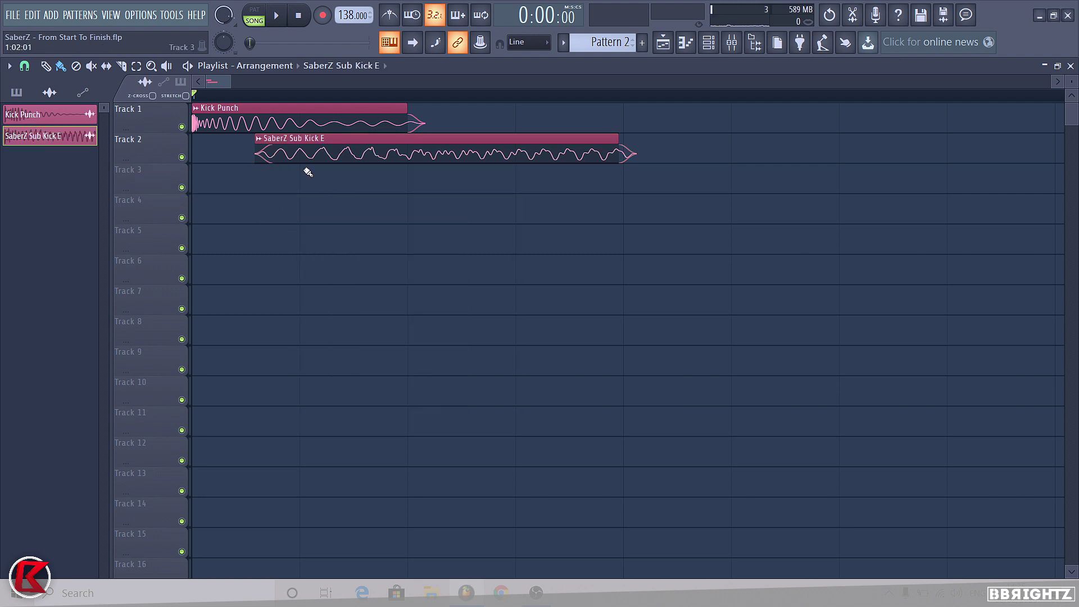
Step: Route the SaberZ Sub Kick E channel to mixer insert 2
{"action": "left_click", "coordinate": [752, 48]}
{"action": "left_click", "coordinate": [752, 44]}
{"action": "left_click", "coordinate": [732, 43]}
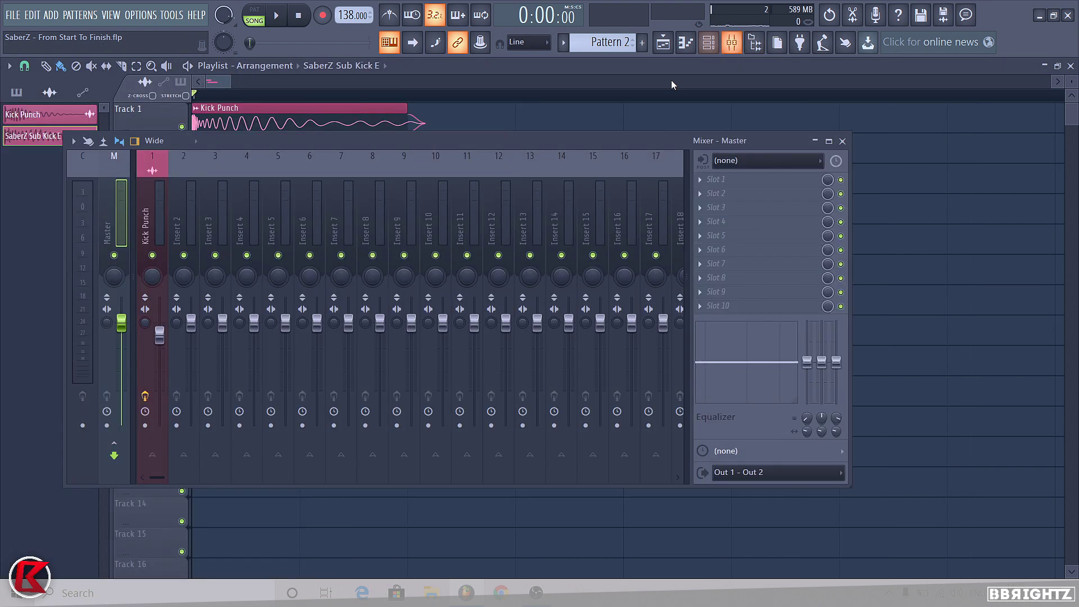
{"action": "left_click", "coordinate": [218, 216]}
{"action": "left_click", "coordinate": [178, 232]}
{"action": "key", "text": "ctrl+l"}
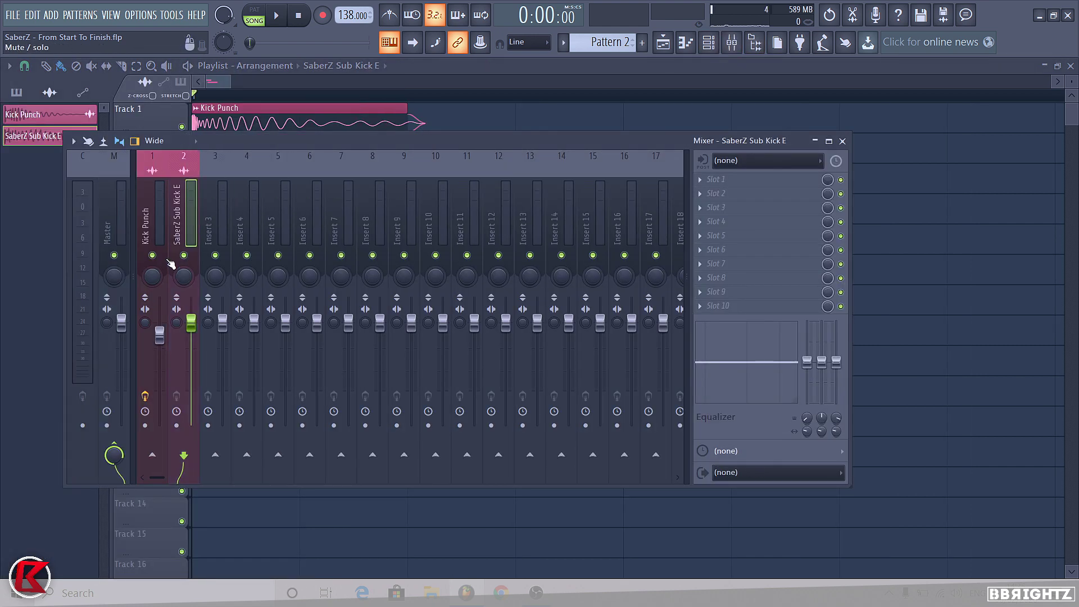
Step: Lower the SaberZ Sub Kick E mixer insert's volume slightly while auditioning it on its own
{"action": "key", "text": "space"}
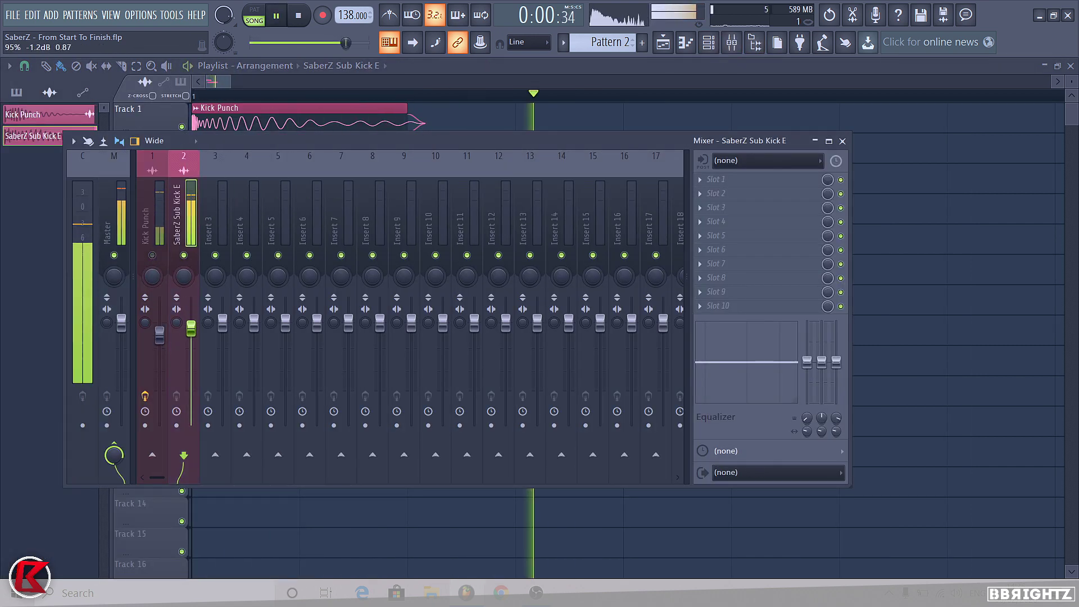
{"action": "key", "text": "space"}
{"action": "key", "text": "F9"}
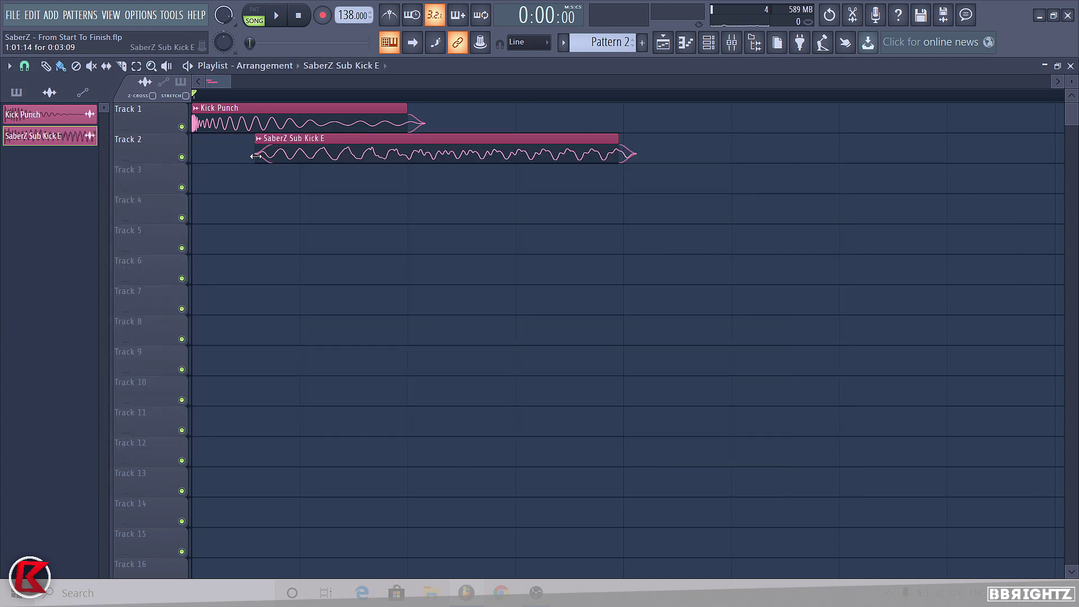
Step: Copy the Kick Punch clip to Track 3 with its start aligned to the sub clip, and mute the original on Track 1
{"action": "mouse_move", "coordinate": [206, 125]}
{"action": "left_mouse_down", "text": "shift"}
{"action": "mouse_move", "coordinate": [207, 213]}
{"action": "mouse_move", "coordinate": [259, 178]}
{"action": "left_mouse_up", "text": "shift"}
{"action": "right_click", "coordinate": [227, 124], "text": "alt"}
{"action": "right_click", "coordinate": [247, 180]}
{"action": "left_click", "coordinate": [259, 169]}
{"action": "left_click", "coordinate": [269, 192]}
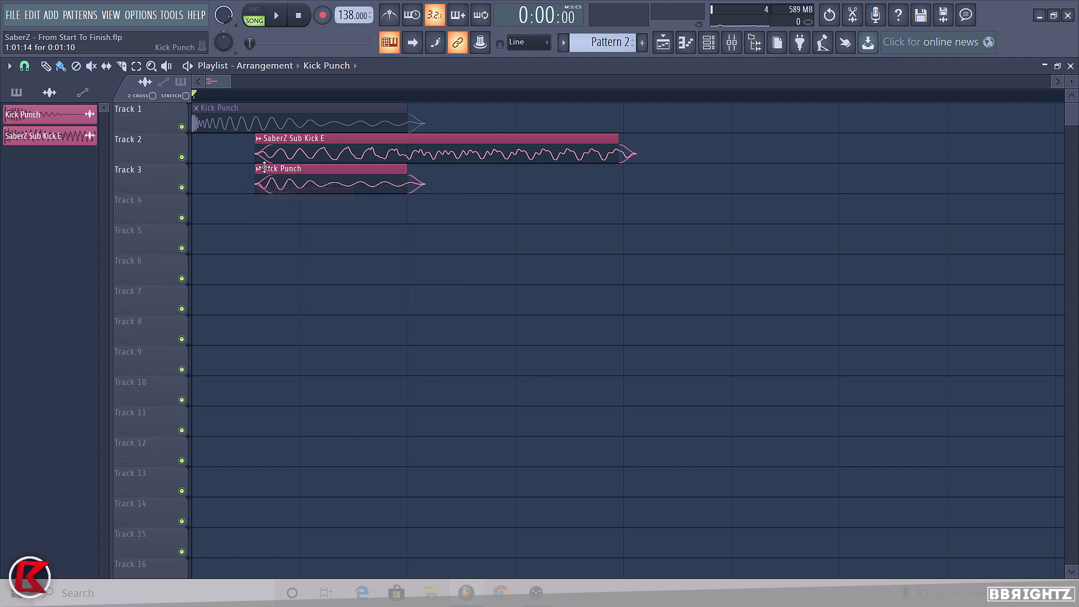
Step: Delete the Kick Punch copy from Track 3
{"action": "left_click", "coordinate": [709, 42]}
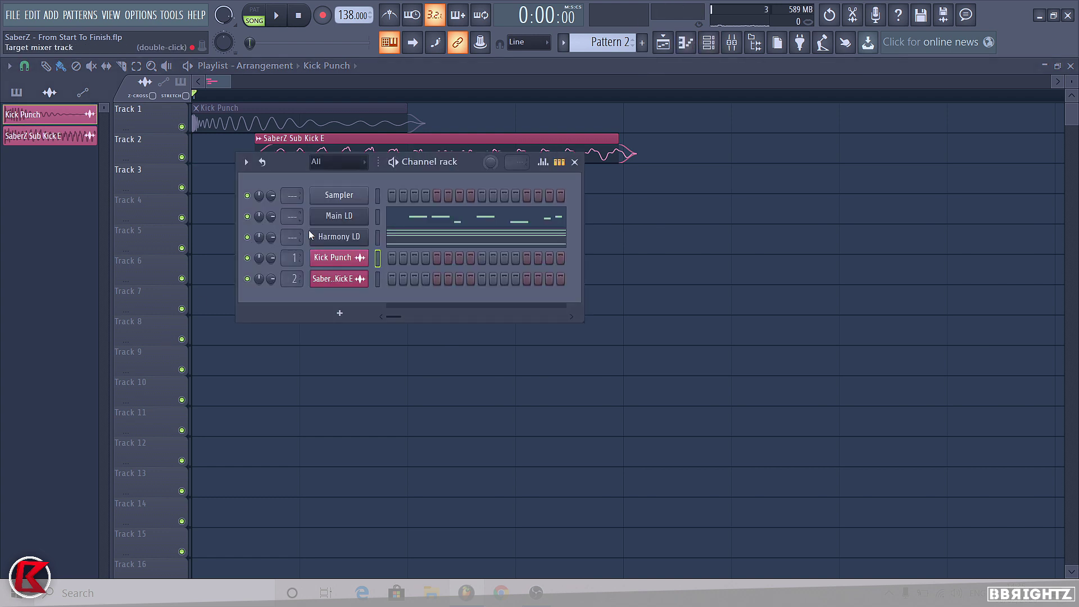
{"action": "left_click", "coordinate": [731, 43]}
{"action": "right_click", "coordinate": [448, 118]}
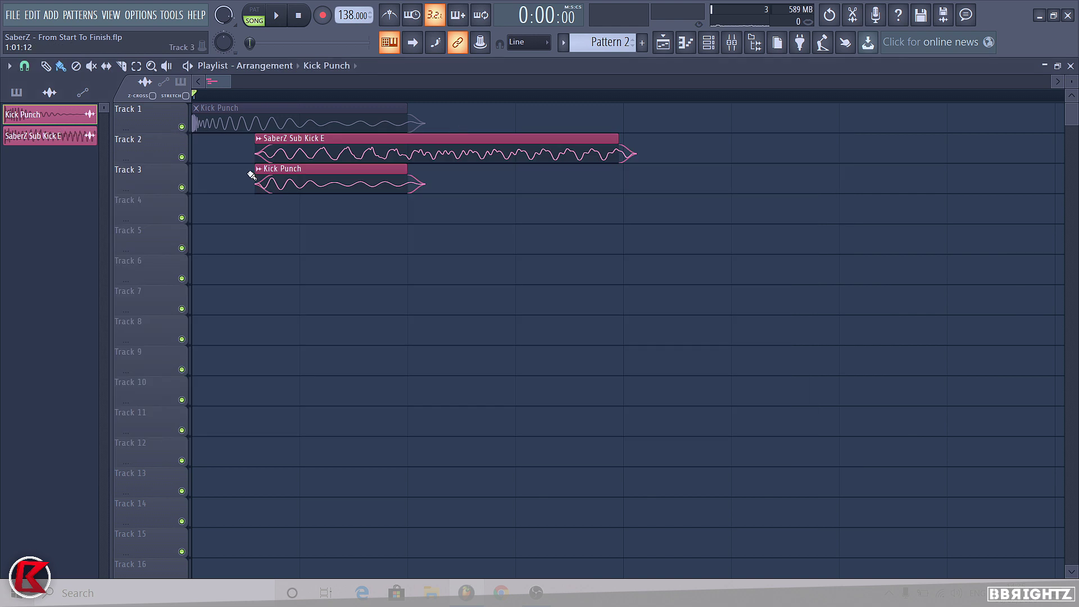
{"action": "left_click", "coordinate": [258, 170]}
{"action": "left_click", "coordinate": [271, 192]}
{"action": "left_click", "coordinate": [259, 169]}
{"action": "left_click", "coordinate": [269, 192]}
{"action": "right_click", "coordinate": [304, 179]}
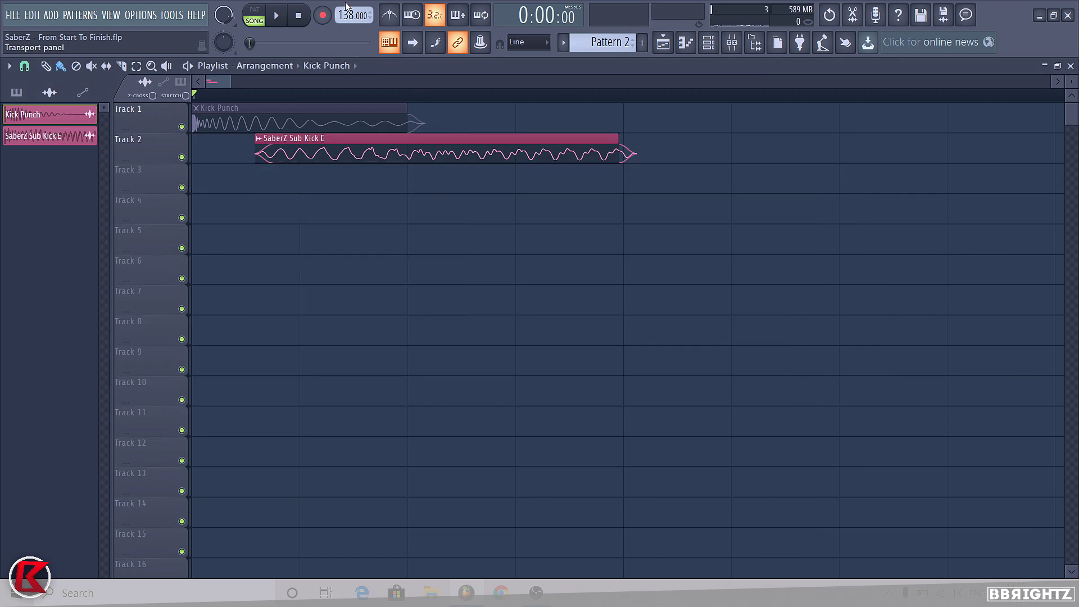
{"action": "left_click", "coordinate": [612, 44]}
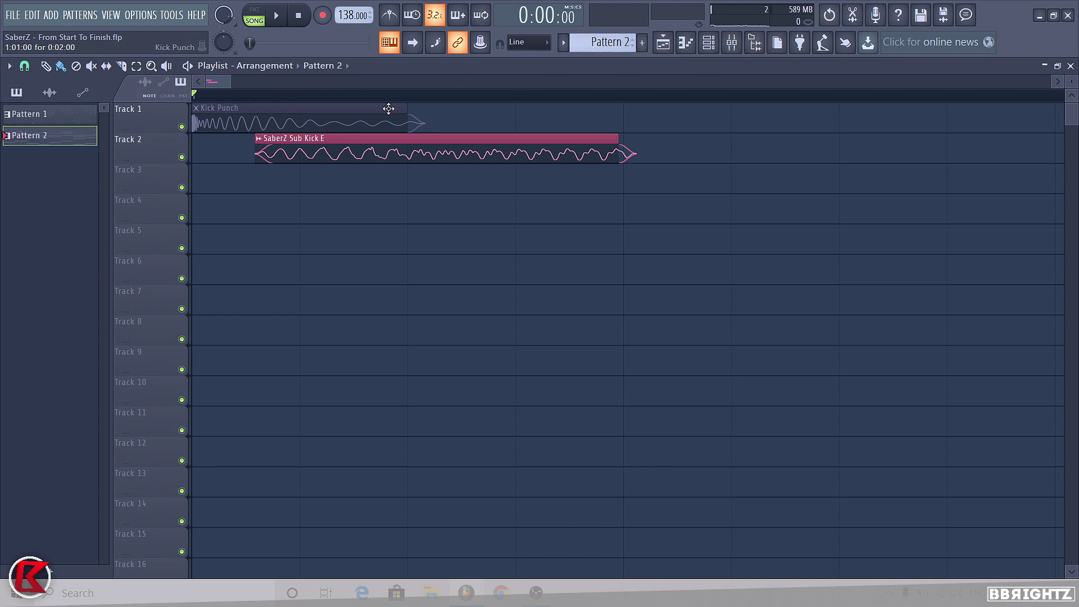
{"action": "left_click_drag", "start_coordinate": [302, 179], "coordinate": [309, 160]}
{"action": "left_click", "coordinate": [302, 182], "text": "ctrl"}
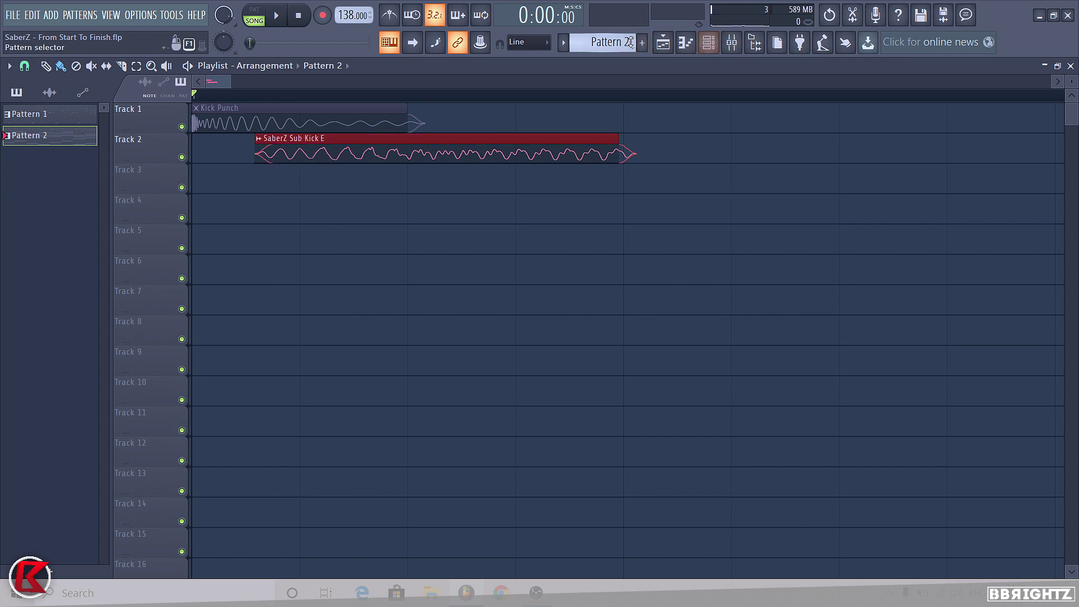
Step: Load LFOTool in effect slot 10 of the SaberZ Sub Kick E insert and choose the Sidechain-6 preset
{"action": "key", "text": "F9"}
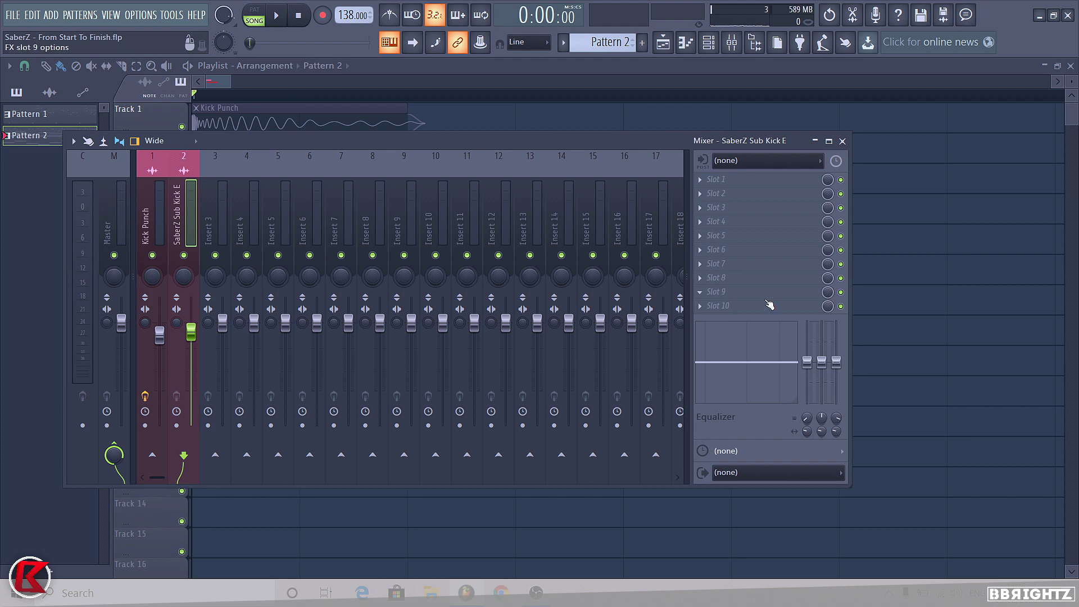
{"action": "left_click", "coordinate": [720, 312]}
{"action": "mouse_move", "coordinate": [725, 285]}
{"action": "left_click", "coordinate": [512, 432]}
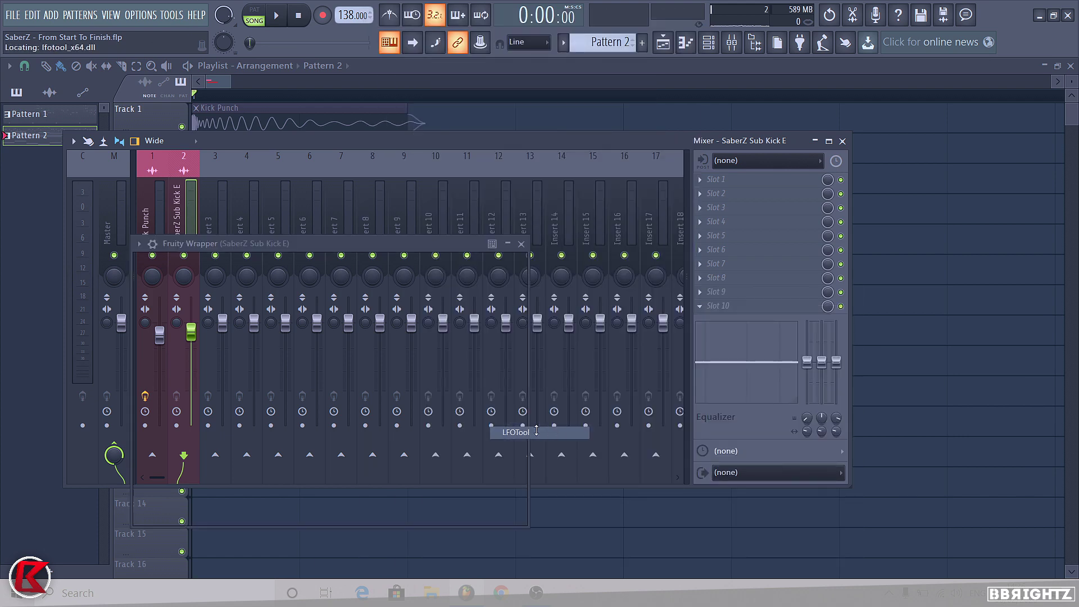
{"action": "left_click", "coordinate": [587, 173]}
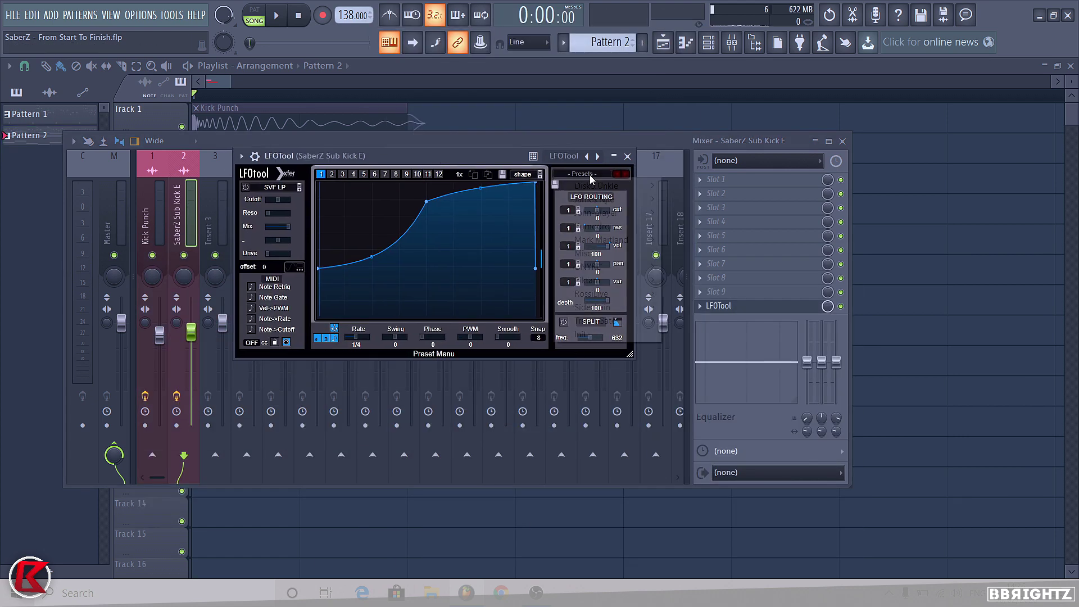
{"action": "mouse_move", "coordinate": [592, 307]}
{"action": "left_click", "coordinate": [713, 376]}
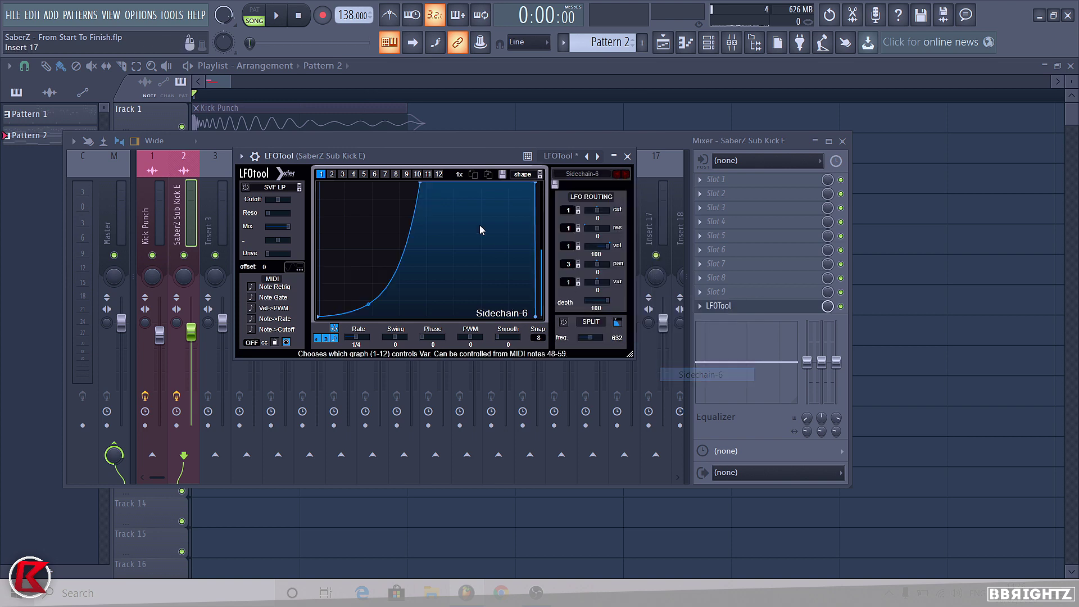
{"action": "left_click_drag", "start_coordinate": [413, 161], "coordinate": [617, 203]}
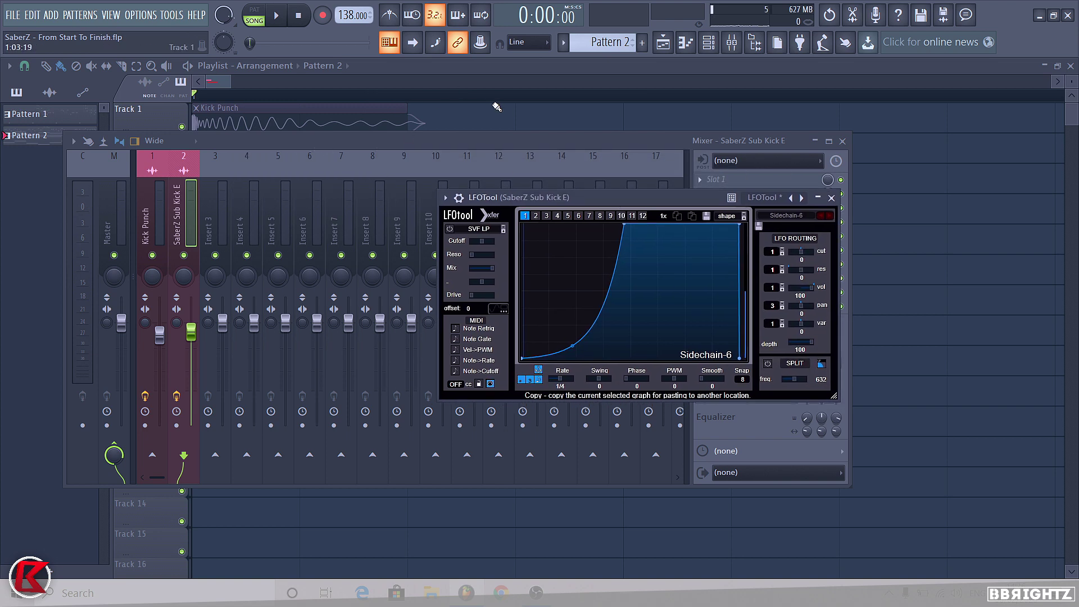
{"action": "left_click", "coordinate": [842, 141]}
{"action": "left_click", "coordinate": [842, 141]}
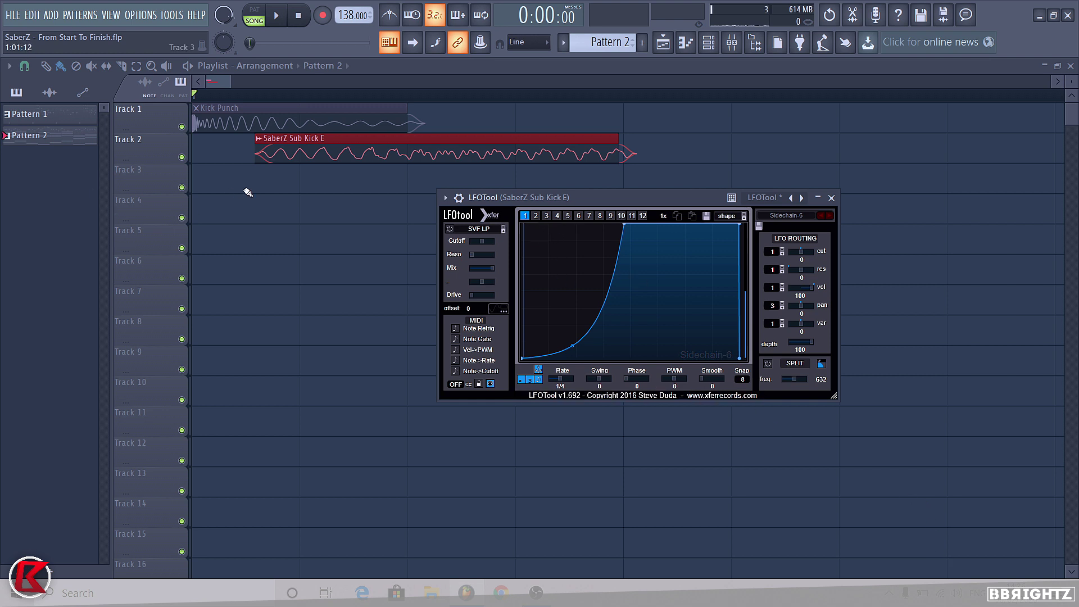
Step: Audition the SaberZ Sub Kick E with LFOTool, switching the effect off and on to compare the sound
{"action": "right_click", "coordinate": [299, 182]}
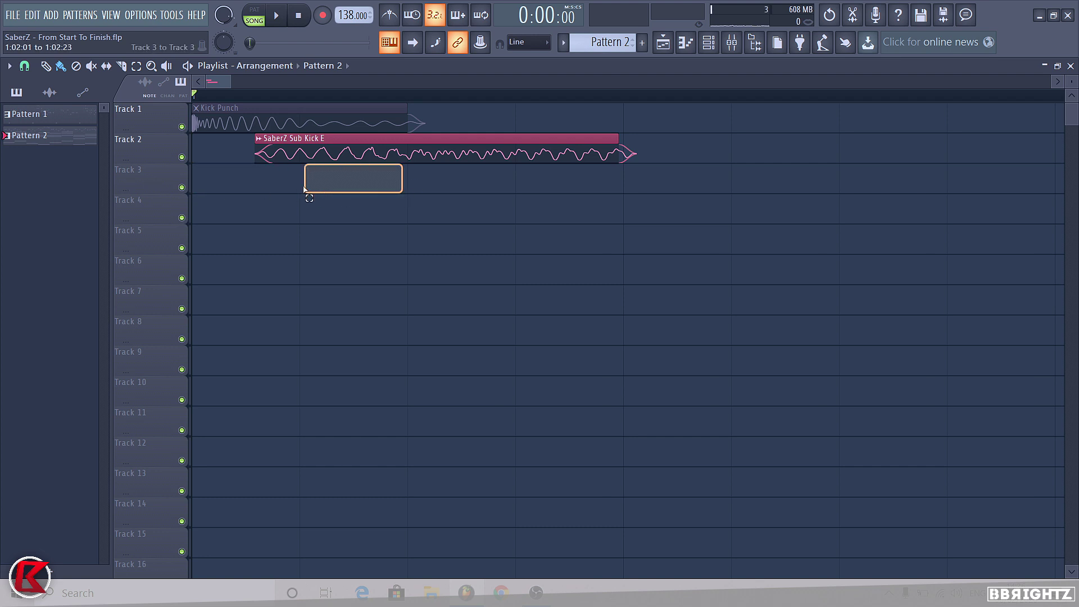
{"action": "left_click_drag", "start_coordinate": [304, 190], "coordinate": [304, 190]}
{"action": "left_click", "coordinate": [736, 45]}
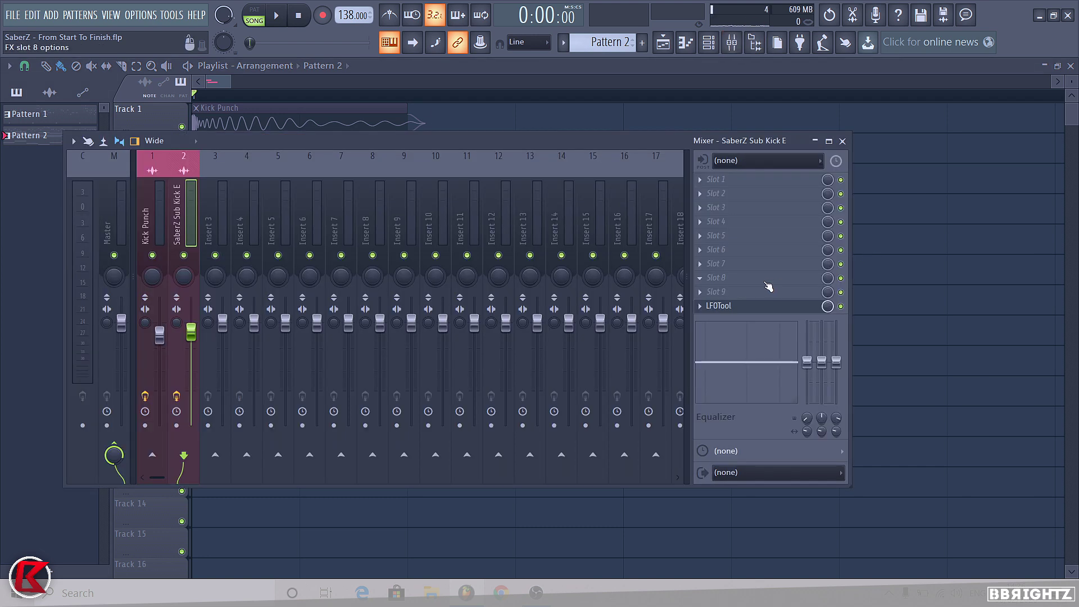
{"action": "left_click", "coordinate": [740, 307]}
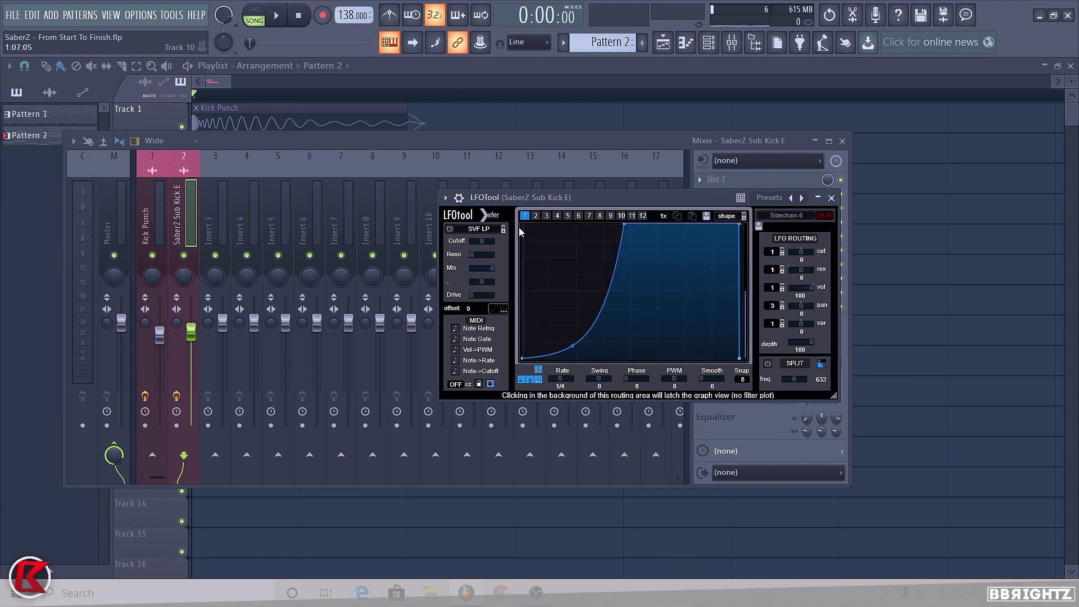
{"action": "left_click_drag", "start_coordinate": [544, 195], "coordinate": [486, 170]}
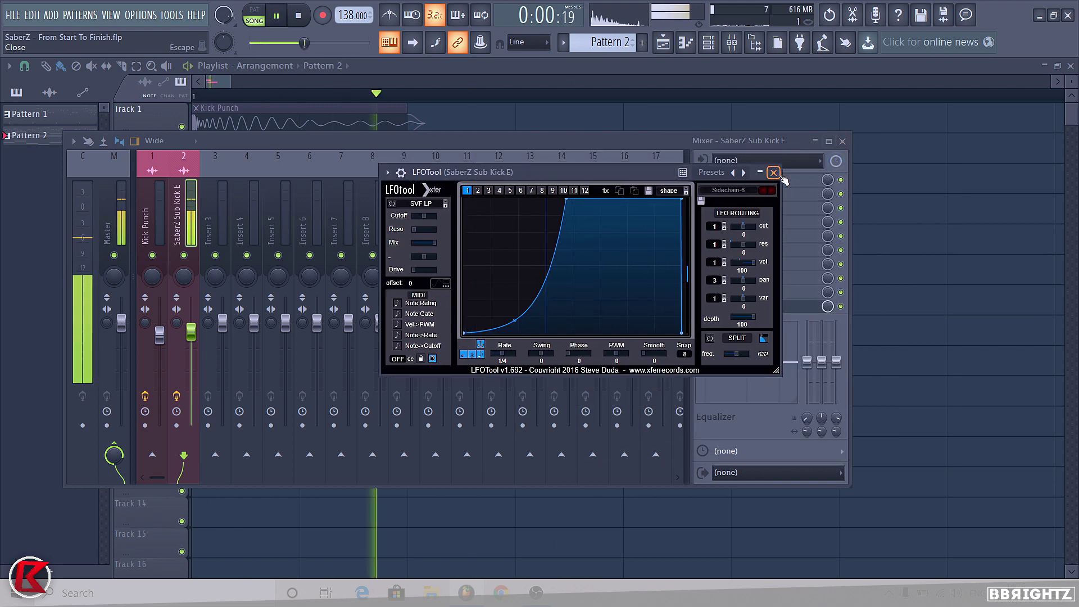
{"action": "left_click", "coordinate": [773, 172]}
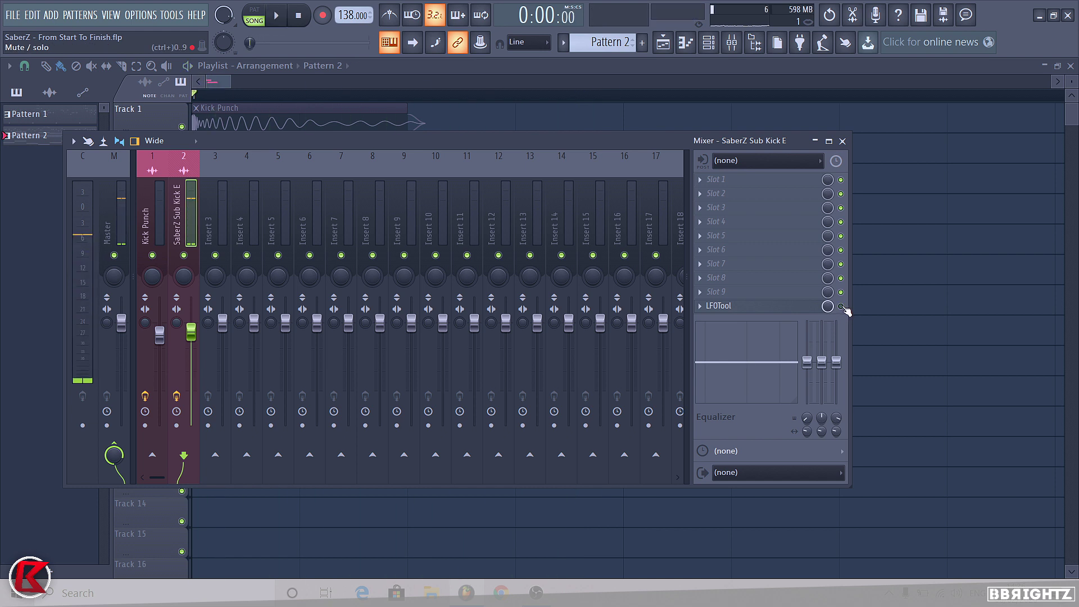
{"action": "key", "text": "space"}
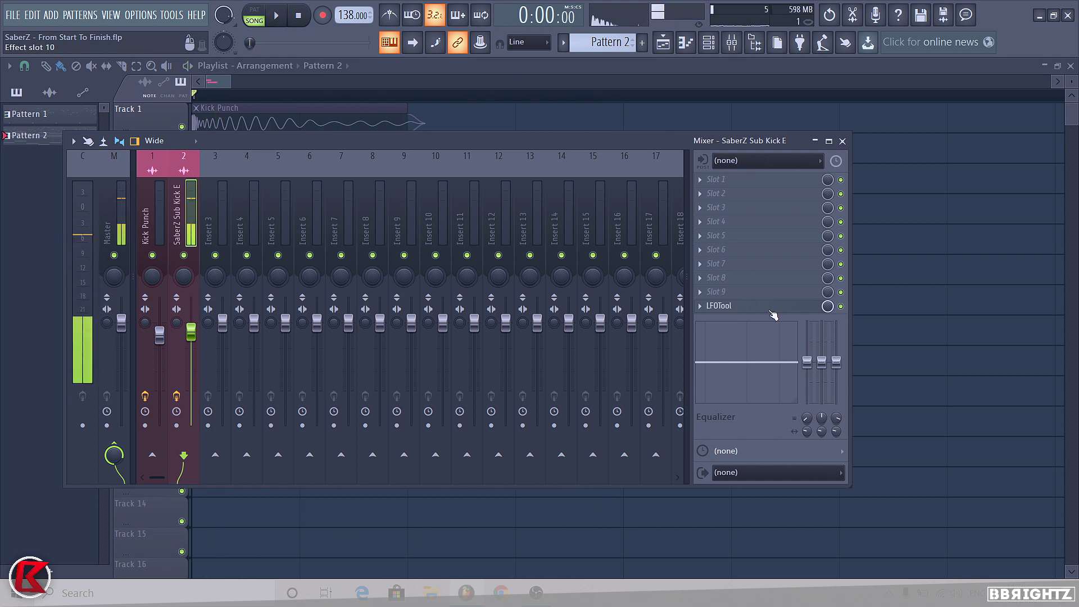
{"action": "left_click", "coordinate": [719, 305]}
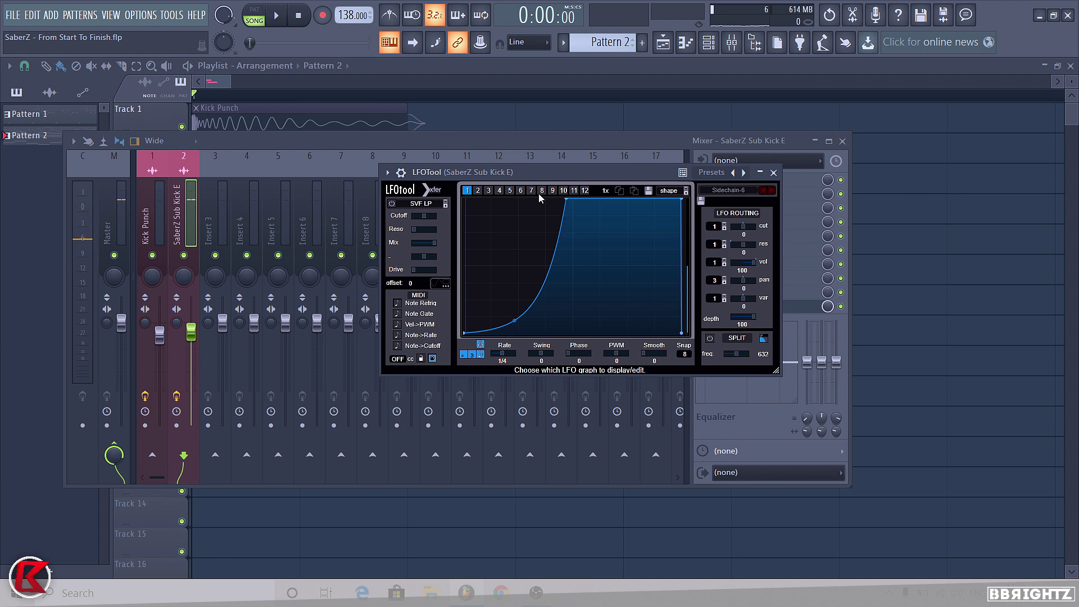
{"action": "left_click", "coordinate": [773, 173]}
{"action": "key", "text": "F9"}
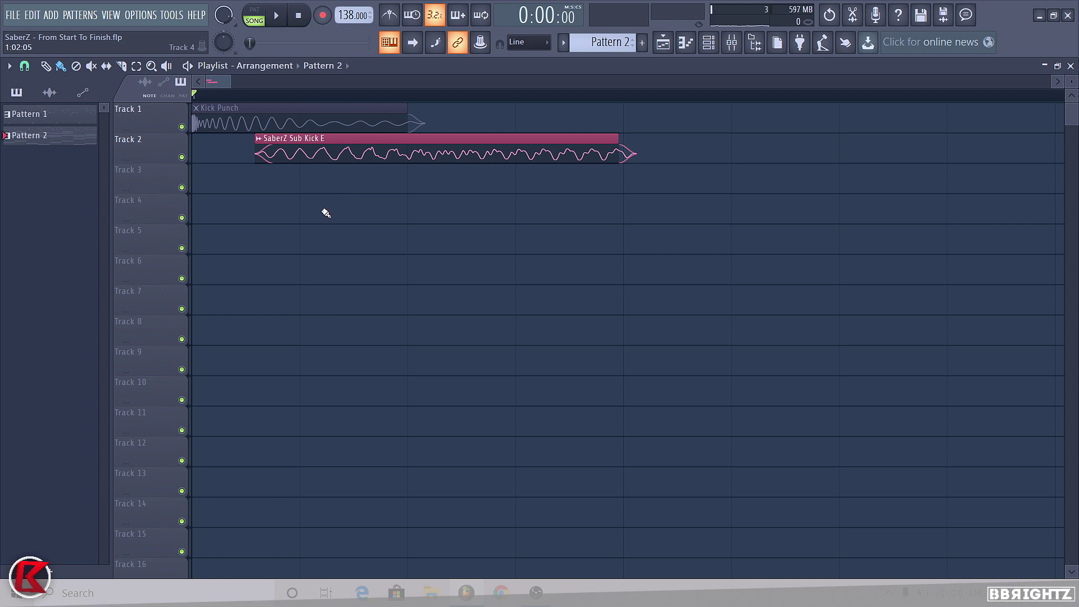
Step: Move the first peak point of the LFOTool volume curve earlier to steepen its rise, and play the result
{"action": "left_click", "coordinate": [740, 45]}
{"action": "left_click", "coordinate": [744, 306]}
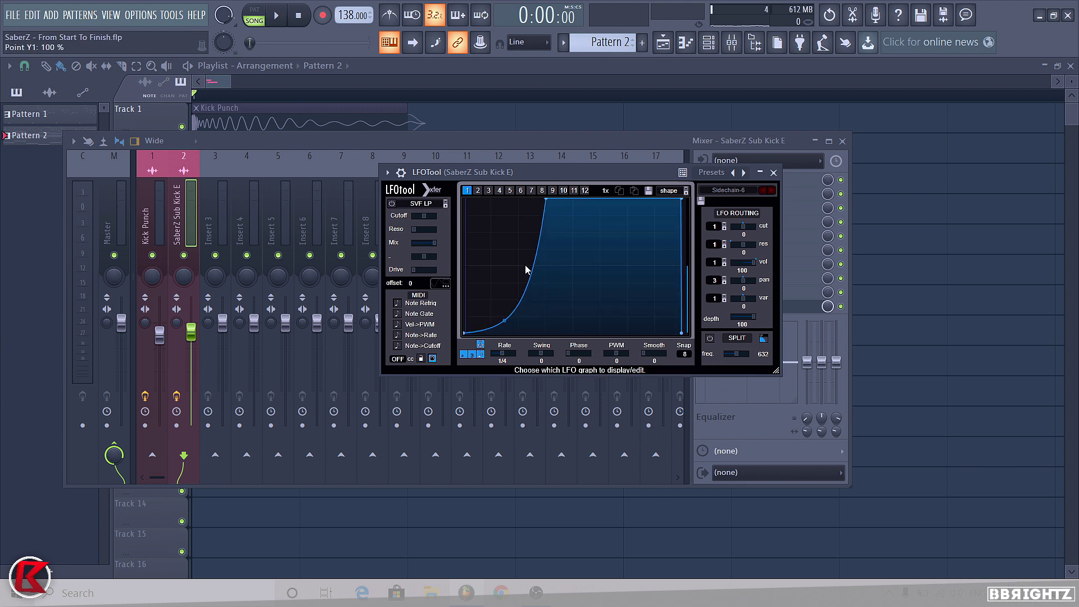
{"action": "key", "text": "space"}
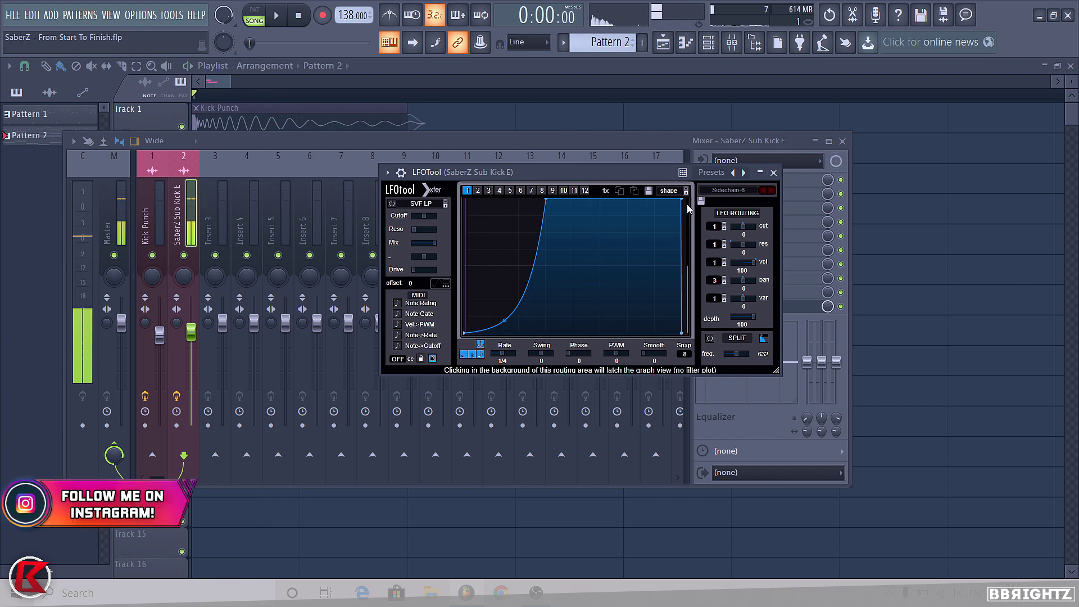
Step: Shape a short curved fade-out at the end of the LFOTool volume curve while listening to the sub kick
{"action": "left_click_drag", "start_coordinate": [680, 204], "coordinate": [676, 190]}
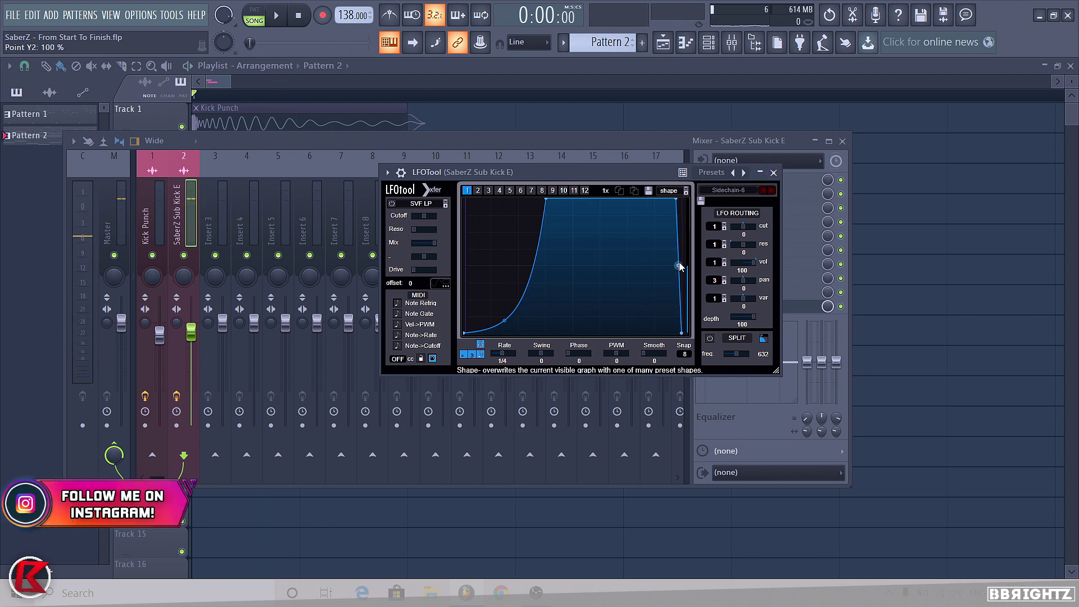
{"action": "left_click_drag", "start_coordinate": [679, 265], "coordinate": [675, 250]}
{"action": "key", "text": "space"}
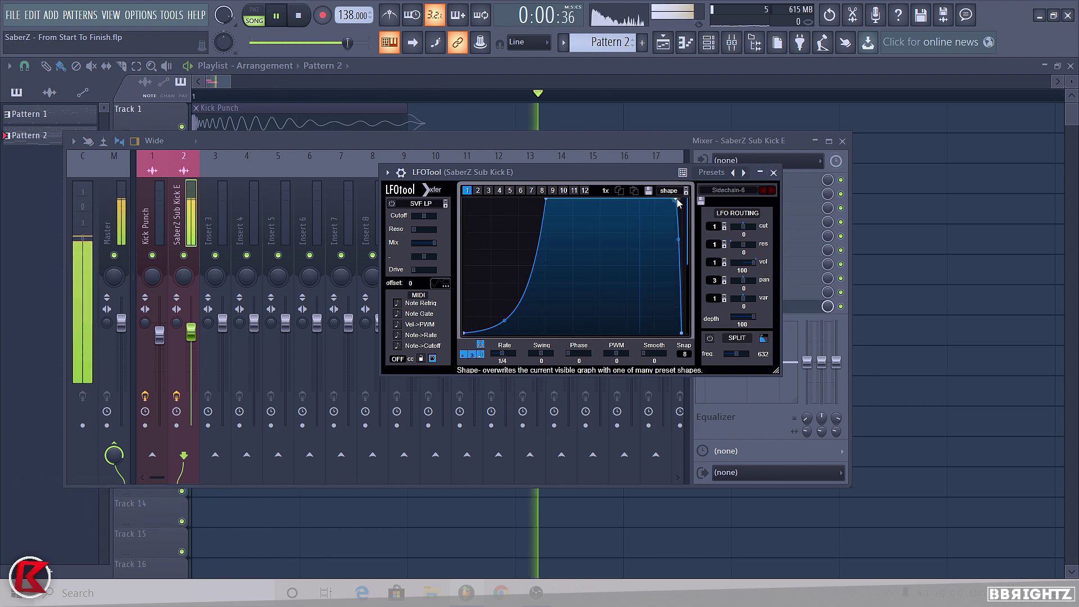
{"action": "left_click_drag", "start_coordinate": [676, 200], "coordinate": [671, 196]}
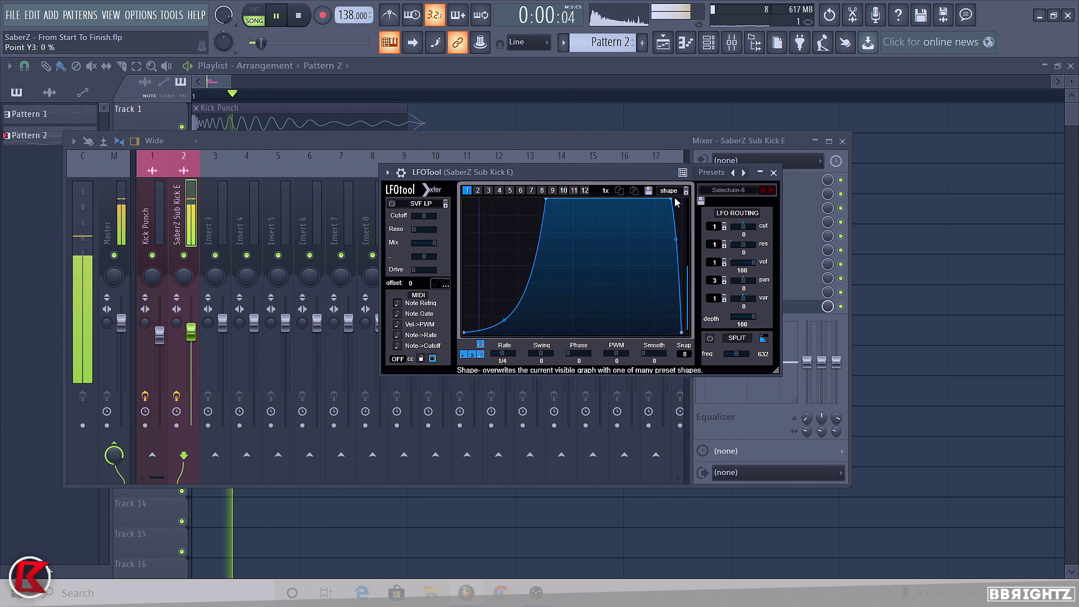
{"action": "left_click_drag", "start_coordinate": [674, 200], "coordinate": [666, 199]}
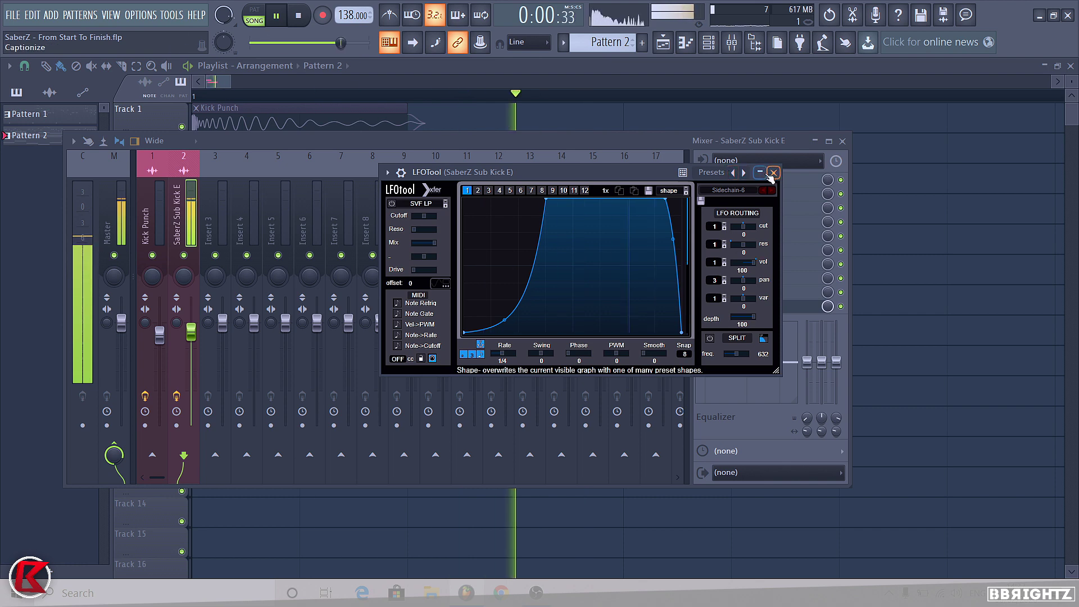
{"action": "left_click", "coordinate": [773, 173]}
{"action": "key", "text": "space"}
{"action": "key", "text": "F9"}
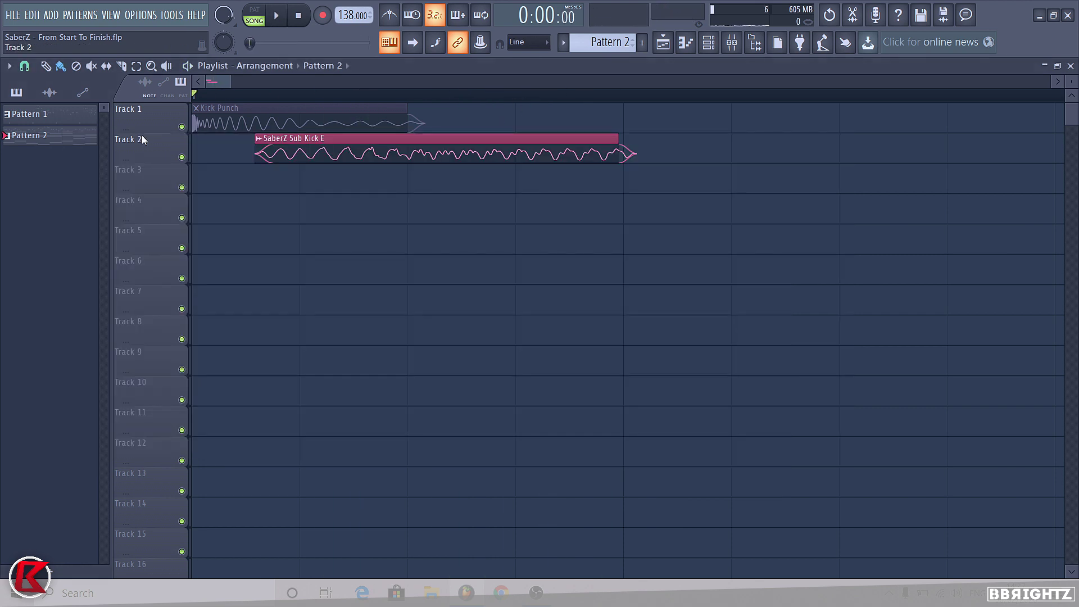
Step: Unmute the Kick Punch clip on Track 1 and play both kick layers together with the mixer shown
{"action": "right_click", "coordinate": [292, 109], "text": "alt"}
{"action": "key", "text": "space"}
{"action": "left_click", "coordinate": [709, 43]}
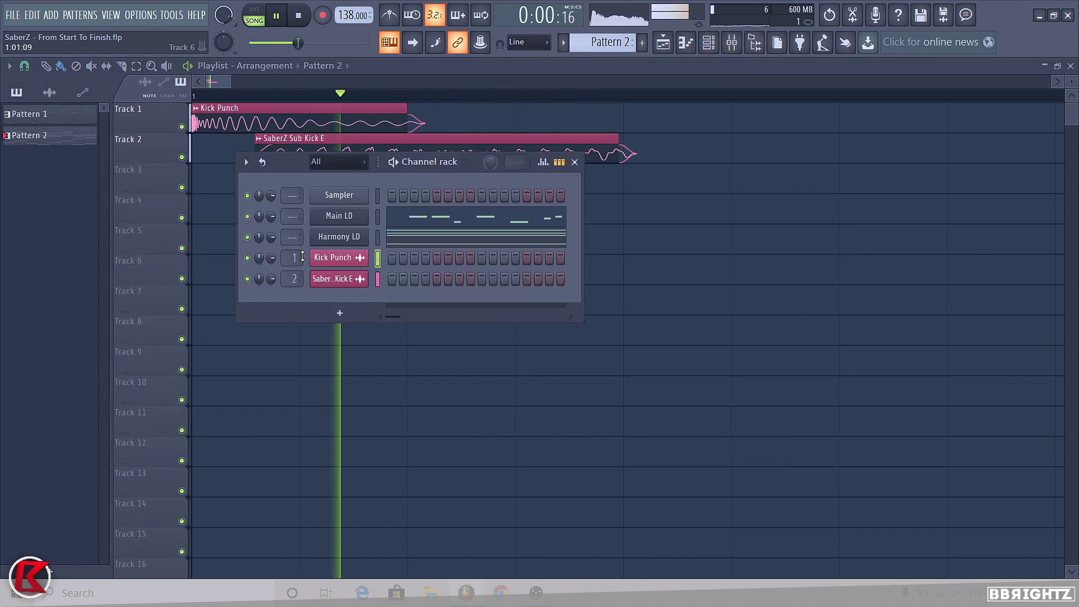
{"action": "left_click", "coordinate": [711, 45]}
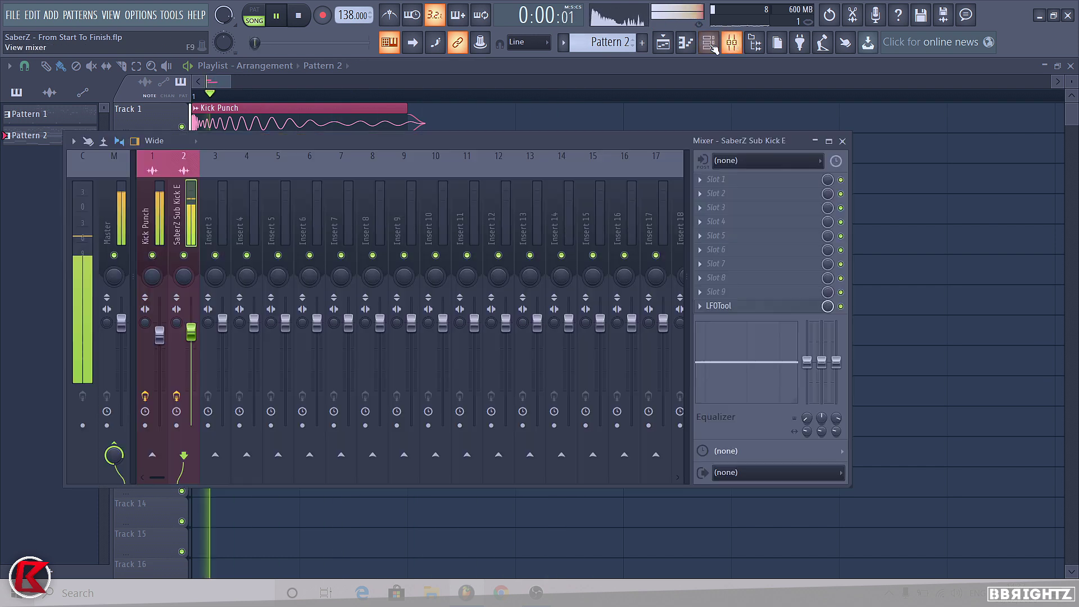
{"action": "key", "text": "space"}
Step: Solo the SaberZ Sub Kick E insert, load Fruity parametric EQ 2 in slot 1, and play its frequency spectrum
{"action": "right_click", "coordinate": [184, 255]}
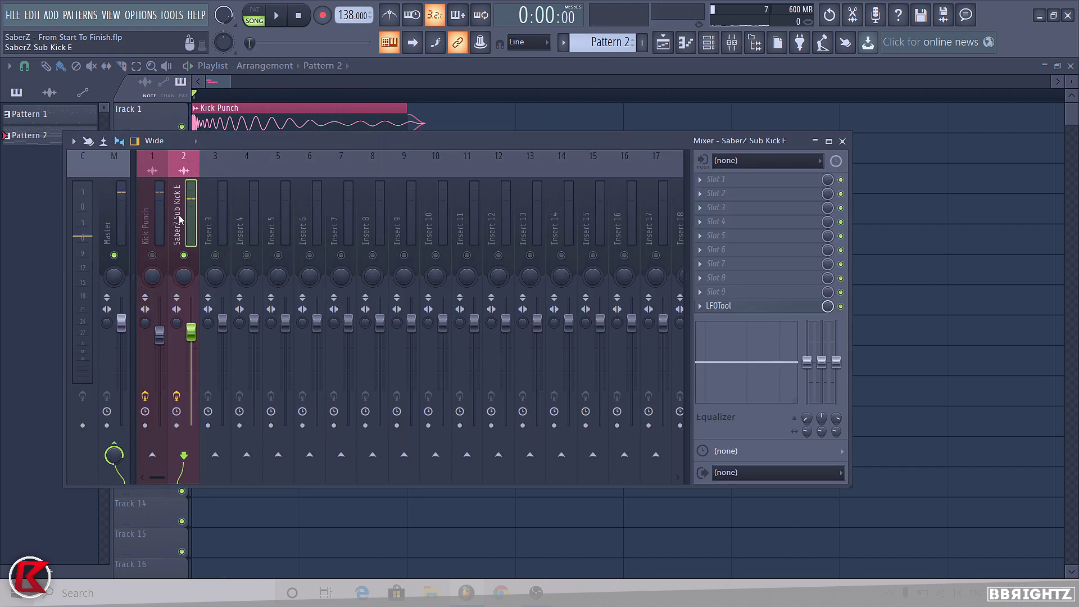
{"action": "left_click", "coordinate": [730, 179]}
{"action": "mouse_move", "coordinate": [725, 193]}
{"action": "left_click", "coordinate": [557, 154]}
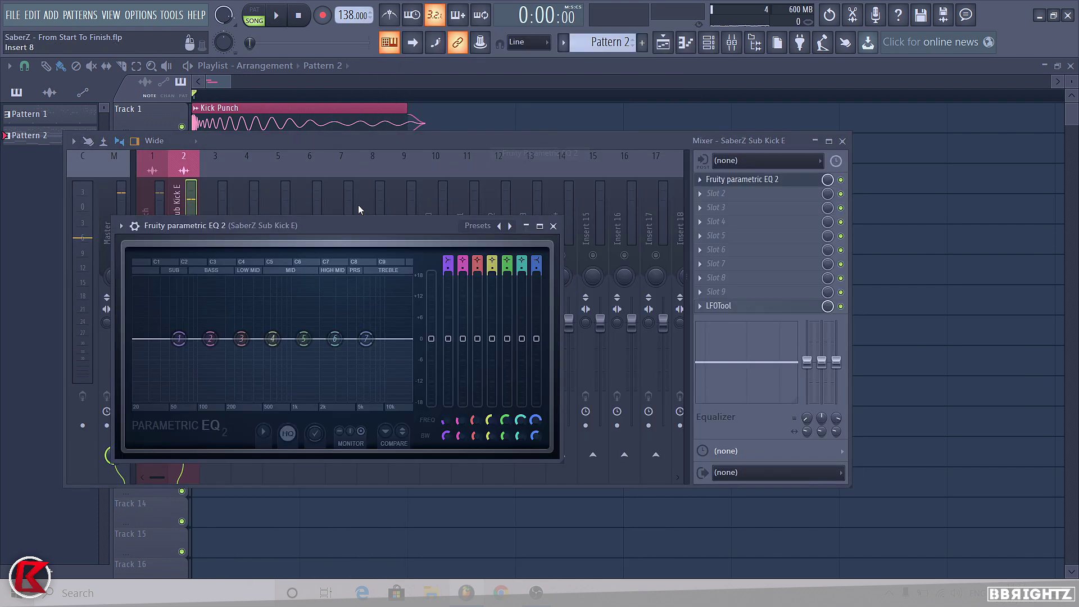
{"action": "key", "text": "space"}
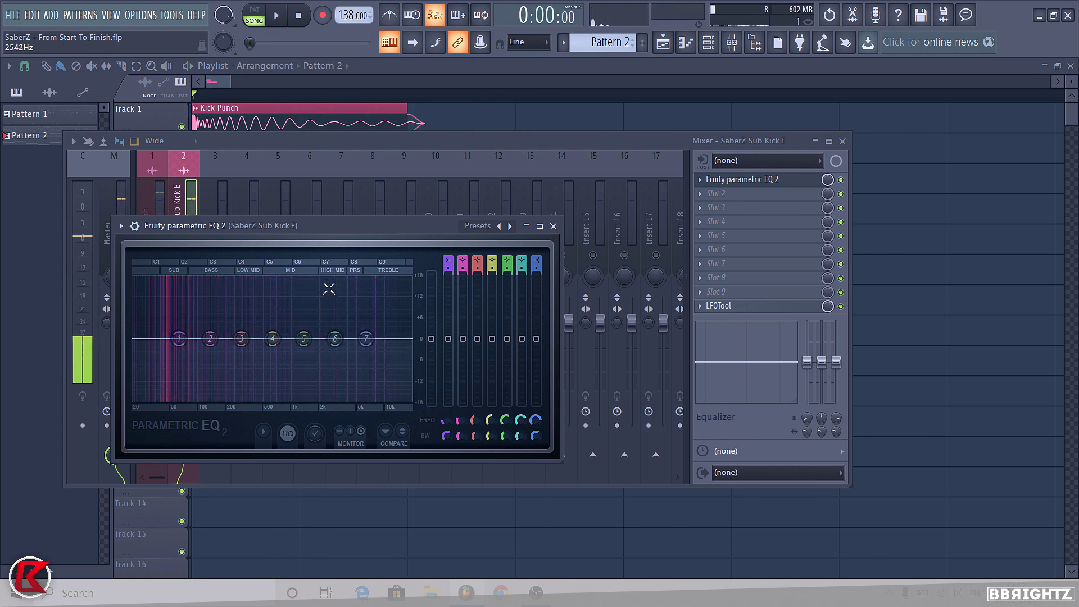
{"action": "key", "text": "space"}
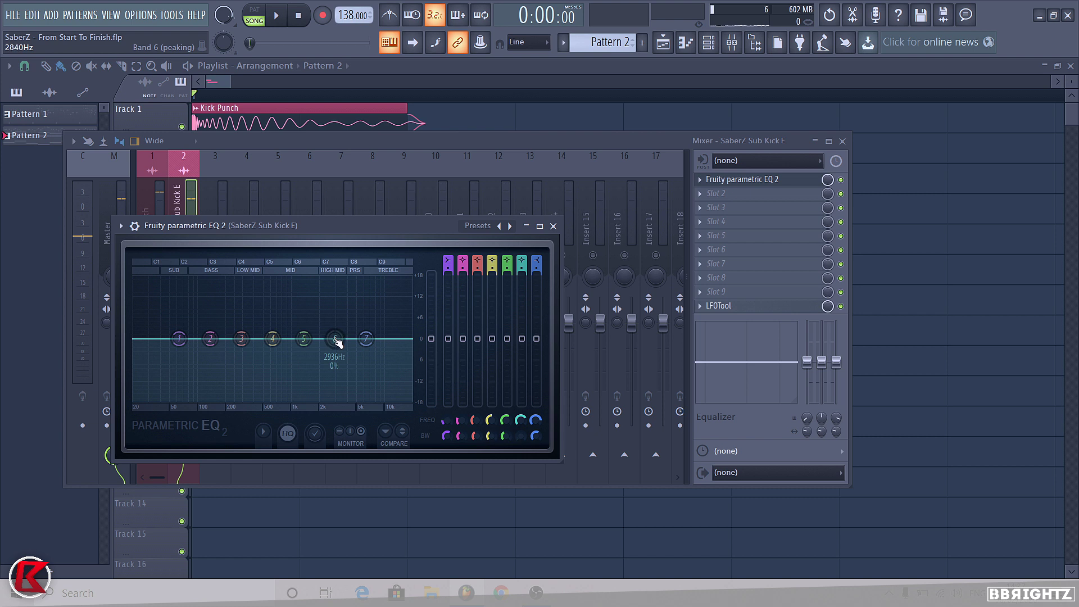
Step: Try boosting EQ band 6 around 3 kHz on the sub kick while playing it, and reset the band
{"action": "key", "text": "space"}
{"action": "left_click_drag", "start_coordinate": [337, 342], "coordinate": [332, 304]}
{"action": "key", "text": "space"}
{"action": "key", "text": "space"}
{"action": "key", "text": "space"}
{"action": "right_click", "coordinate": [331, 304]}
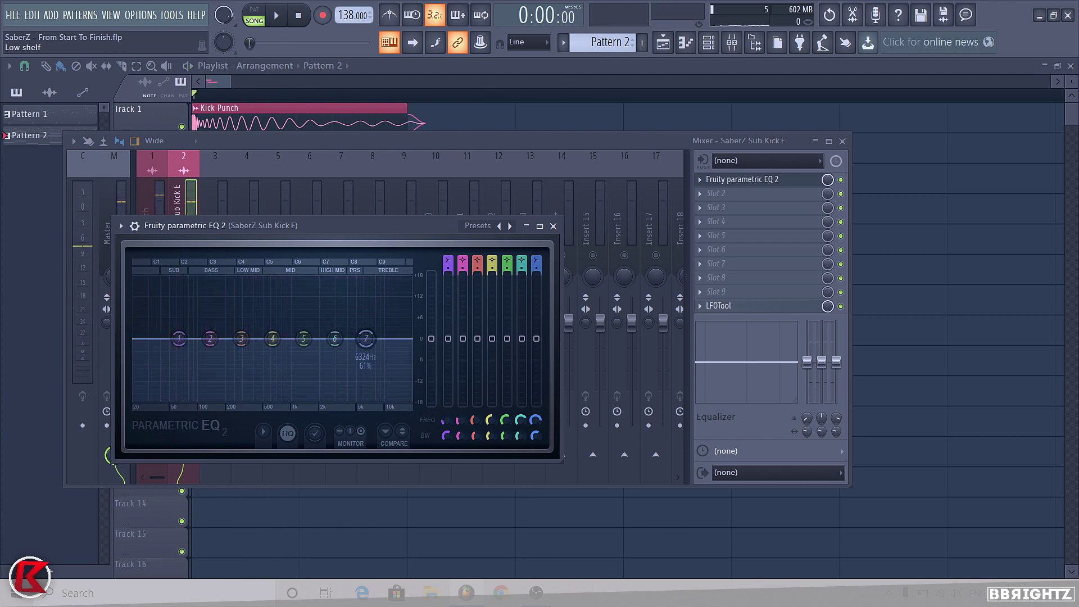
Step: Set EQ band 7 to a Steep 4 low pass at about 2062 Hz while playing the sub kick, and close the EQ
{"action": "left_click_drag", "start_coordinate": [536, 261], "coordinate": [536, 279]}
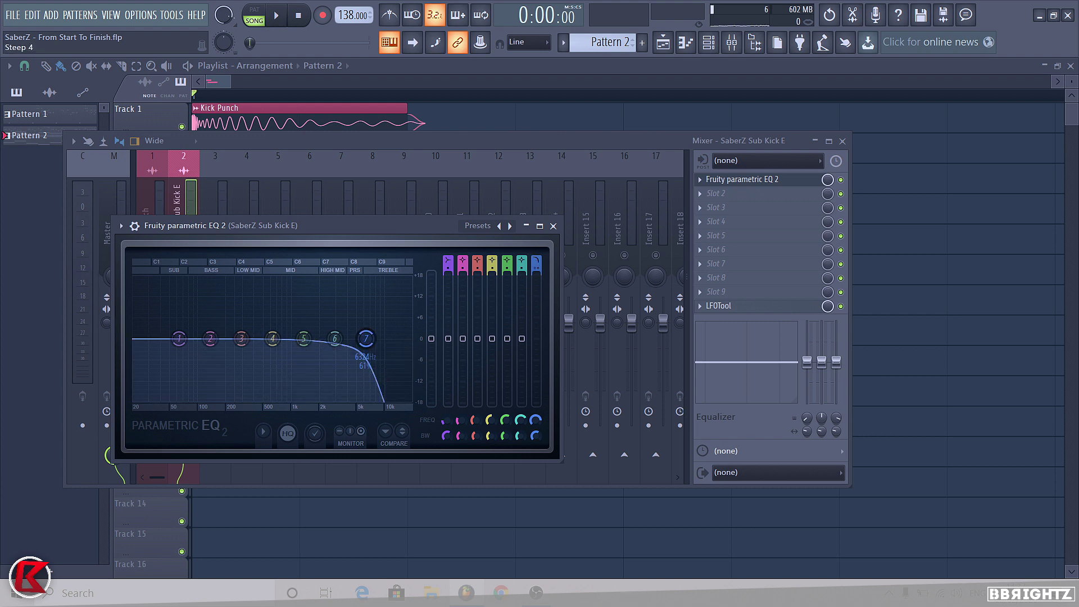
{"action": "key", "text": "space"}
{"action": "left_click_drag", "start_coordinate": [365, 338], "coordinate": [321, 337]}
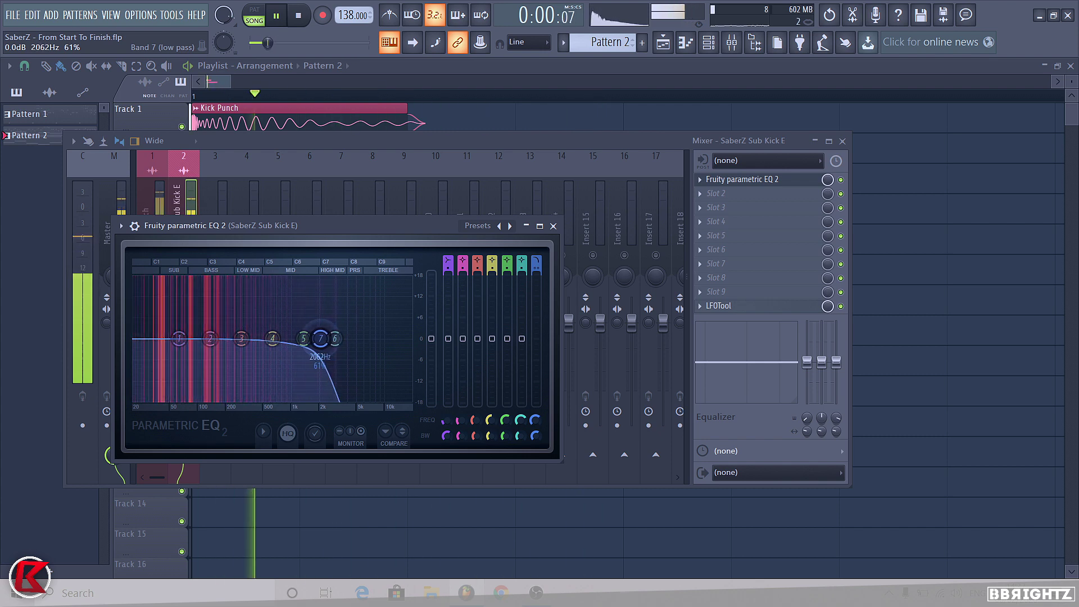
{"action": "key", "text": "space"}
{"action": "left_click", "coordinate": [742, 179]}
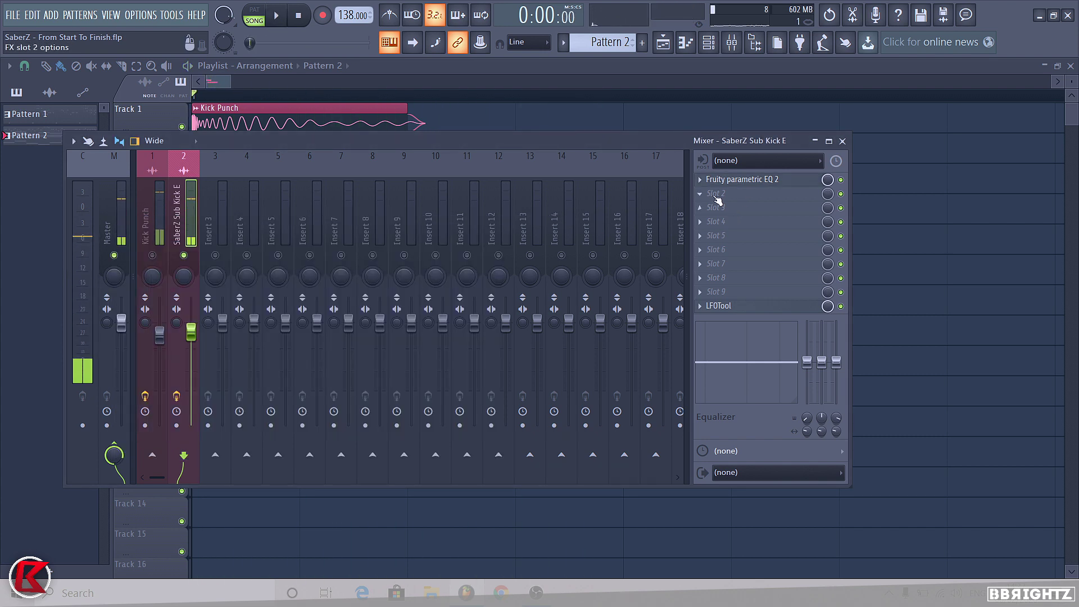
Step: Reopen LFOTool and bend the end fade-out to about 43% curve so it falls off more sharply, listening to it
{"action": "left_click", "coordinate": [716, 194]}
{"action": "left_click", "coordinate": [222, 147]}
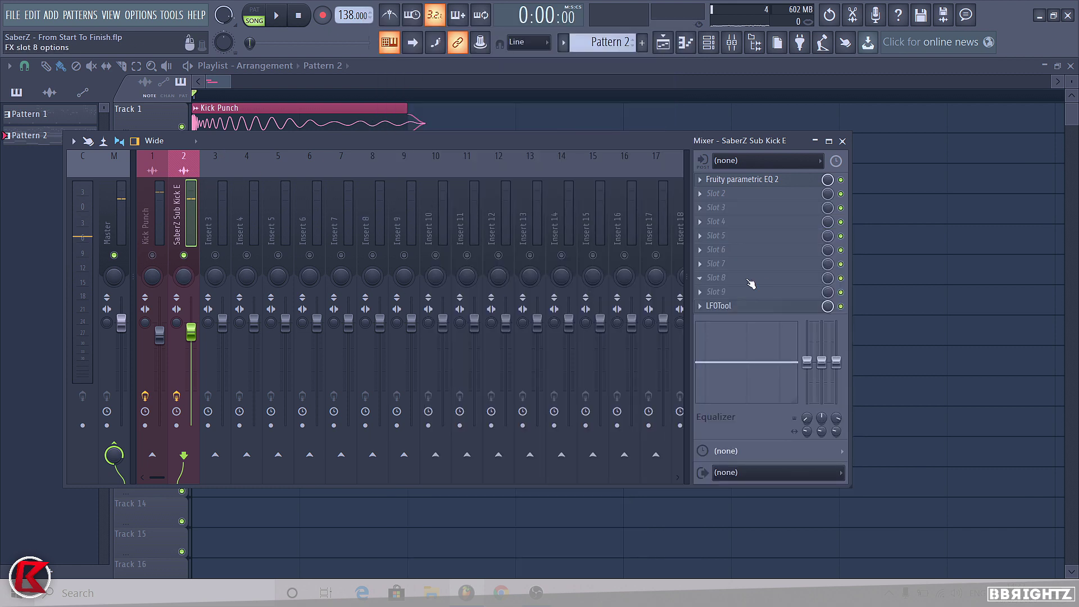
{"action": "left_click", "coordinate": [713, 306]}
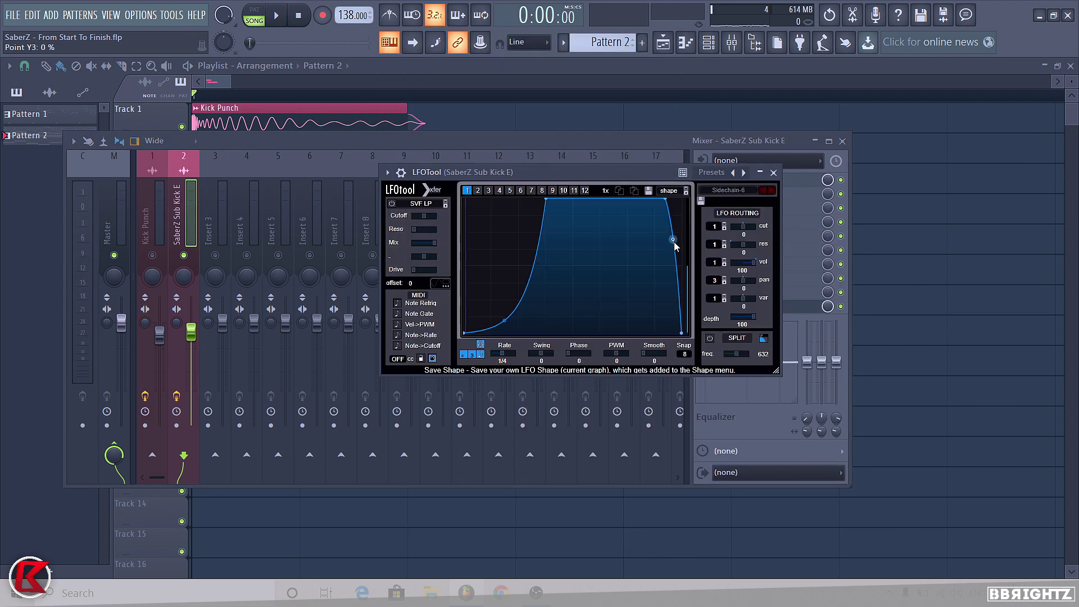
{"action": "key", "text": "space"}
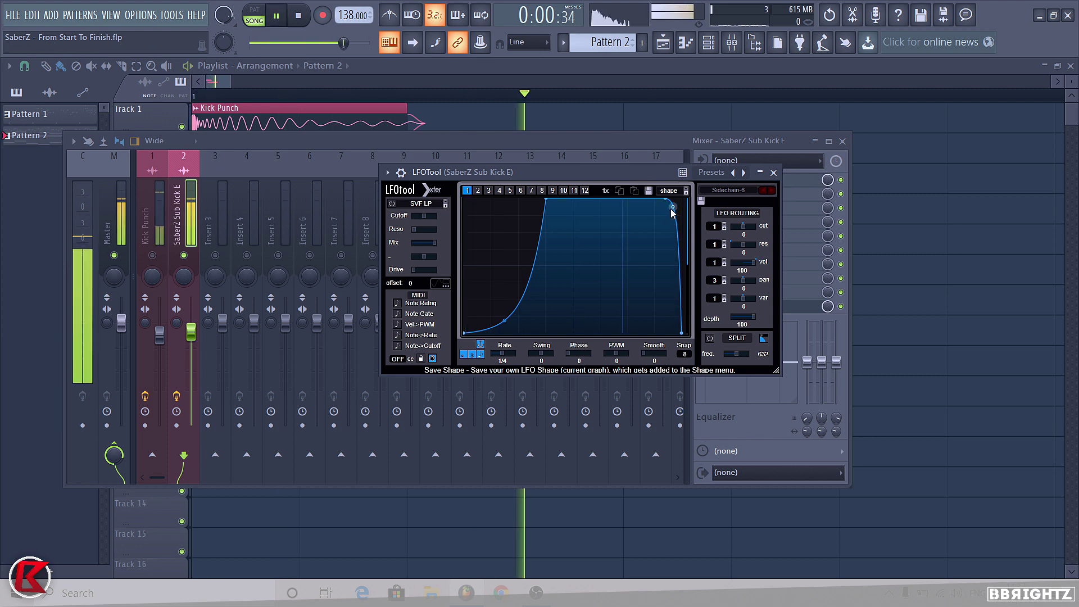
{"action": "left_click_drag", "start_coordinate": [672, 207], "coordinate": [659, 247]}
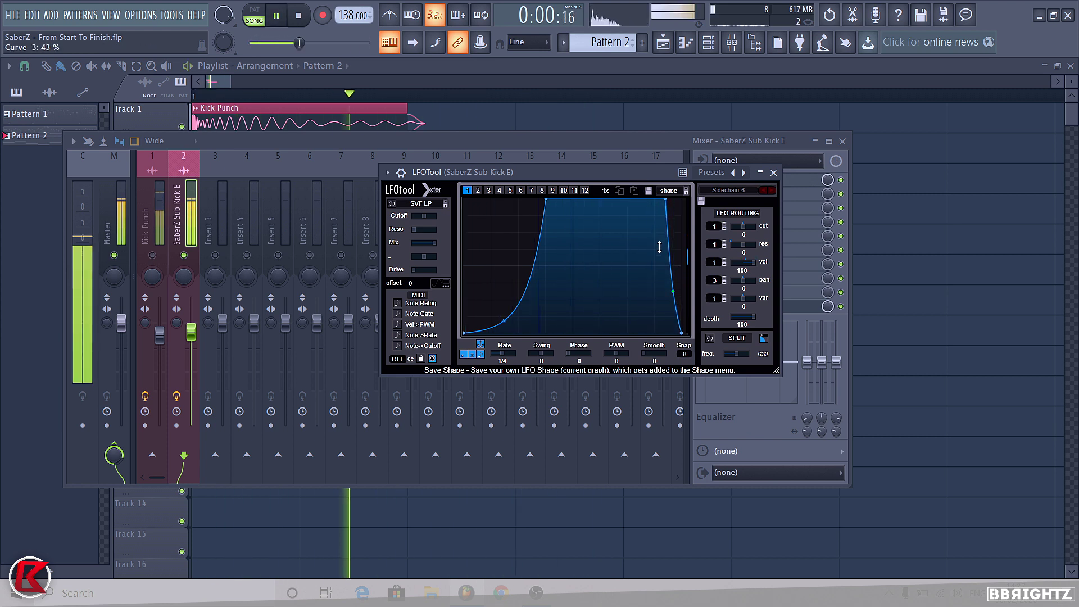
{"action": "key", "text": "Escape"}
{"action": "key", "text": "space"}
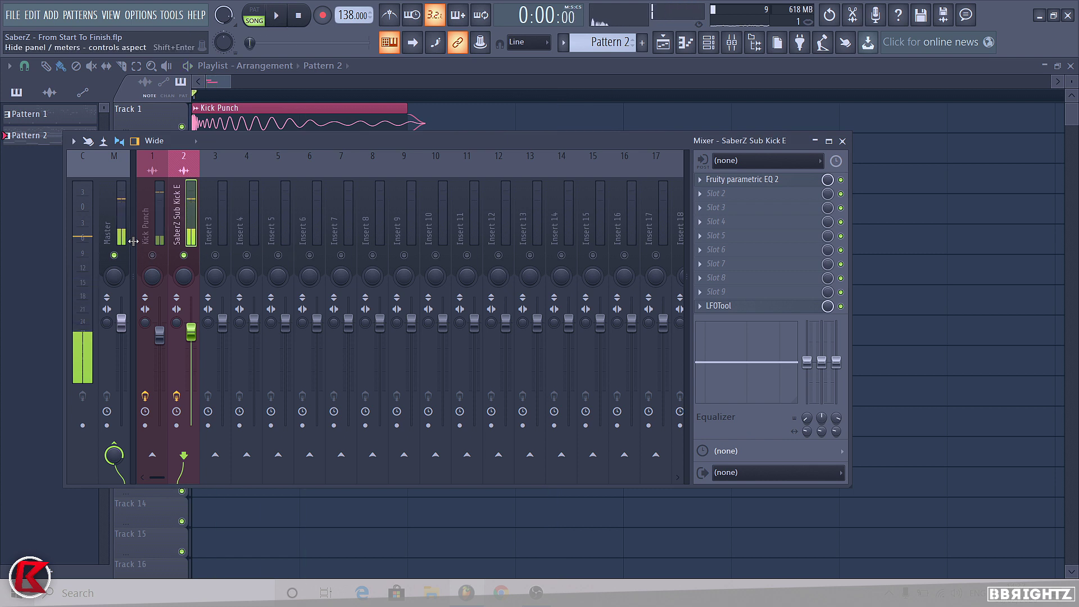
Step: Unmute the Kick Punch insert, play both layers, and check LFOTool's first peak point, keeping it at 100%
{"action": "left_click", "coordinate": [153, 256]}
{"action": "key", "text": "space"}
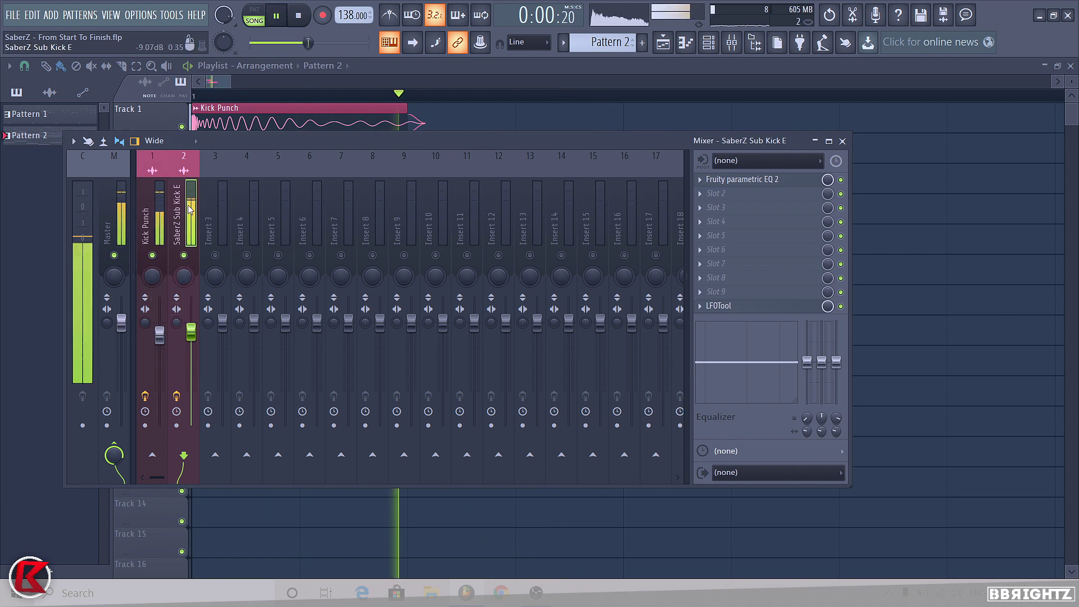
{"action": "left_click", "coordinate": [786, 306]}
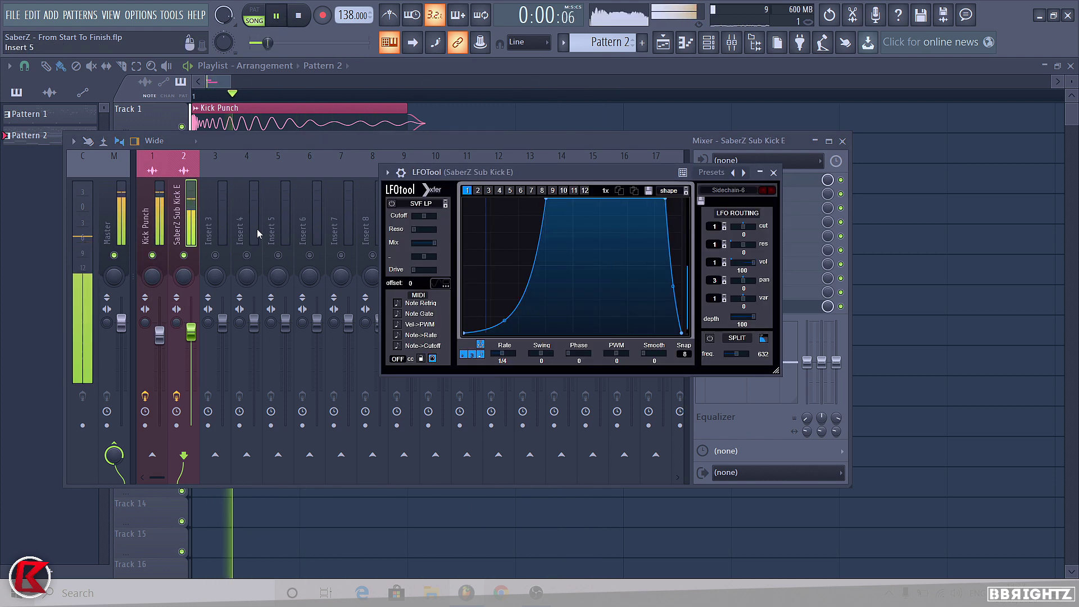
{"action": "left_click", "coordinate": [544, 202]}
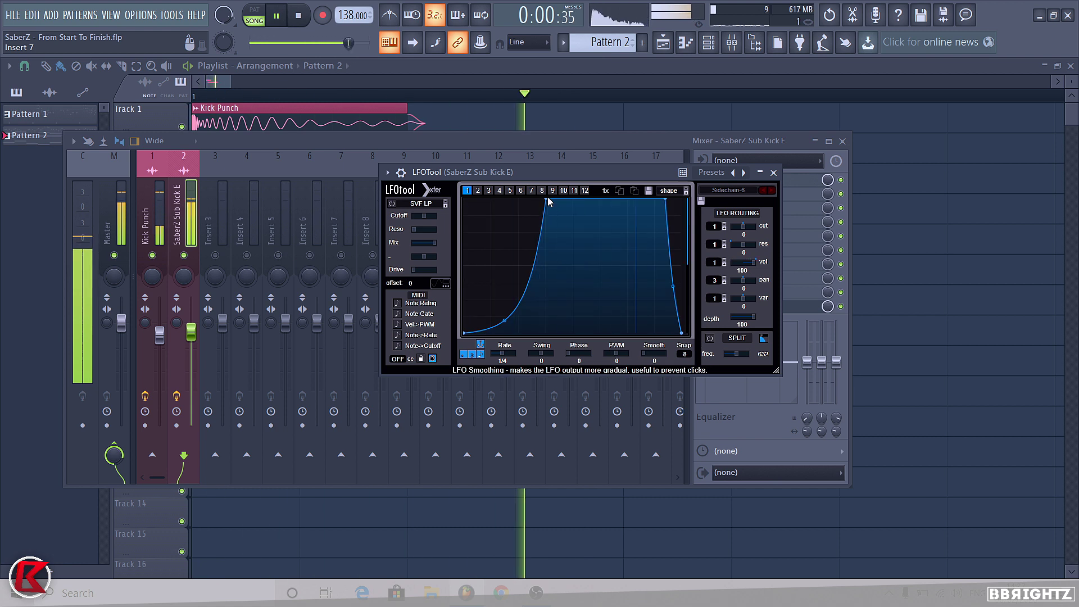
{"action": "left_click_drag", "start_coordinate": [547, 200], "coordinate": [548, 193]}
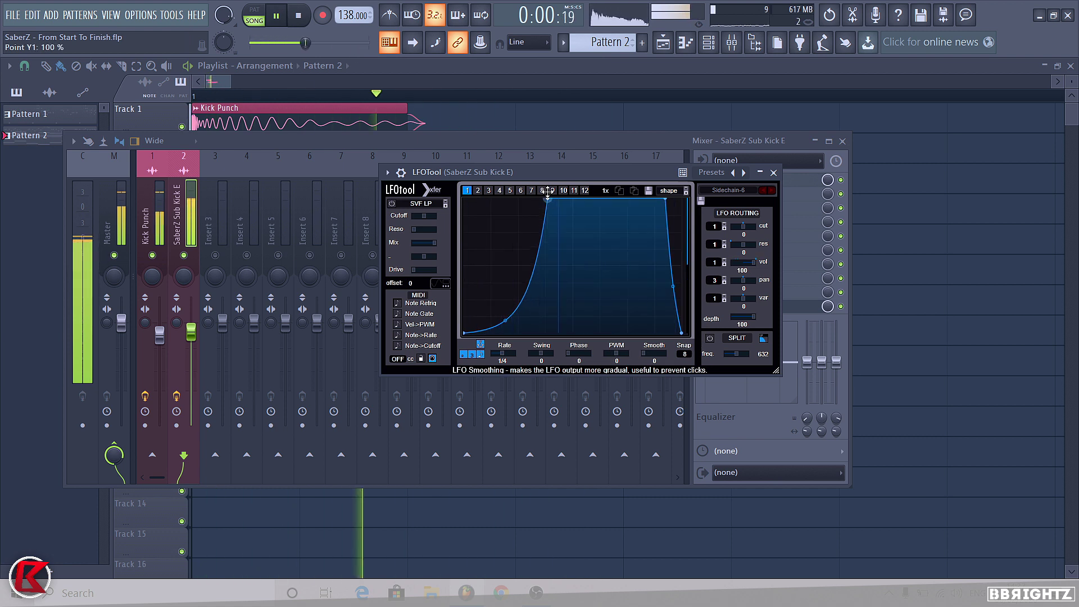
{"action": "left_click", "coordinate": [773, 173]}
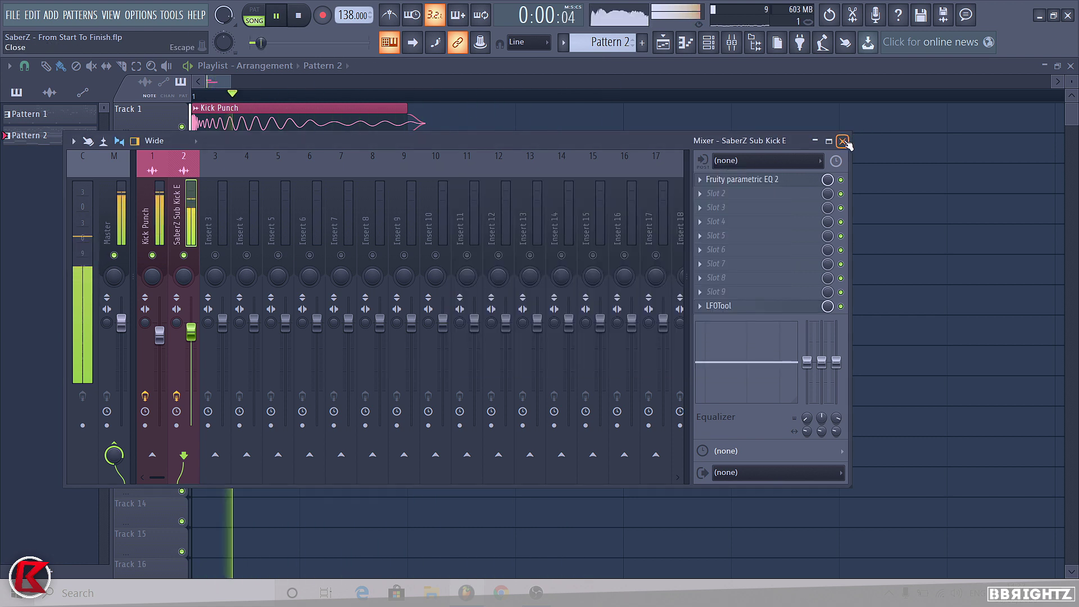
Step: Select the Kick Punch insert in the mixer while both kick layers play, and return to the playlist
{"action": "left_click", "coordinate": [841, 141]}
{"action": "key", "text": "F6"}
{"action": "key", "text": "F9"}
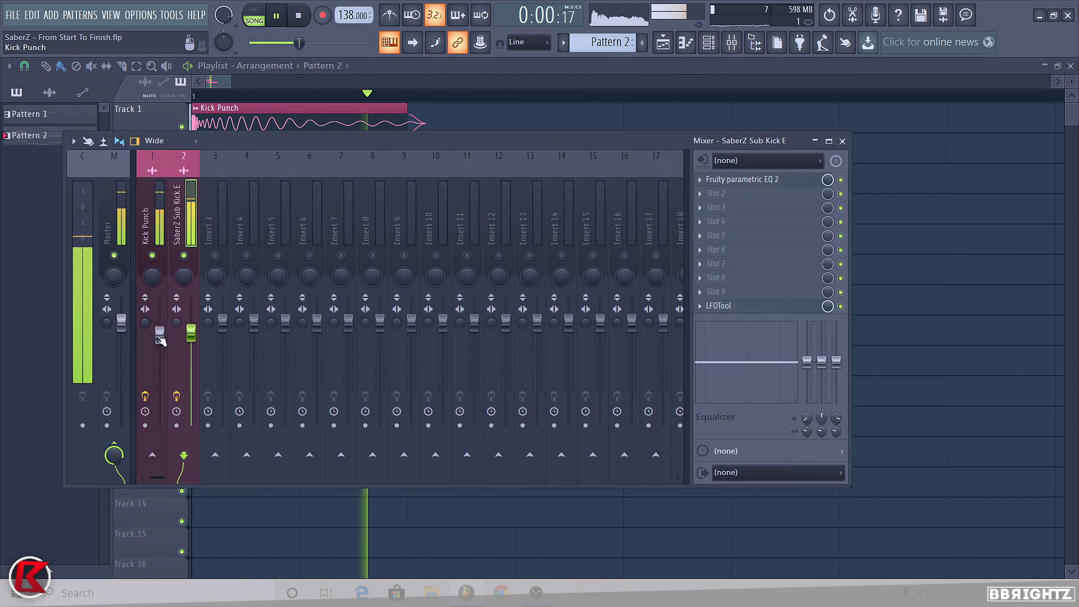
{"action": "left_click", "coordinate": [160, 333]}
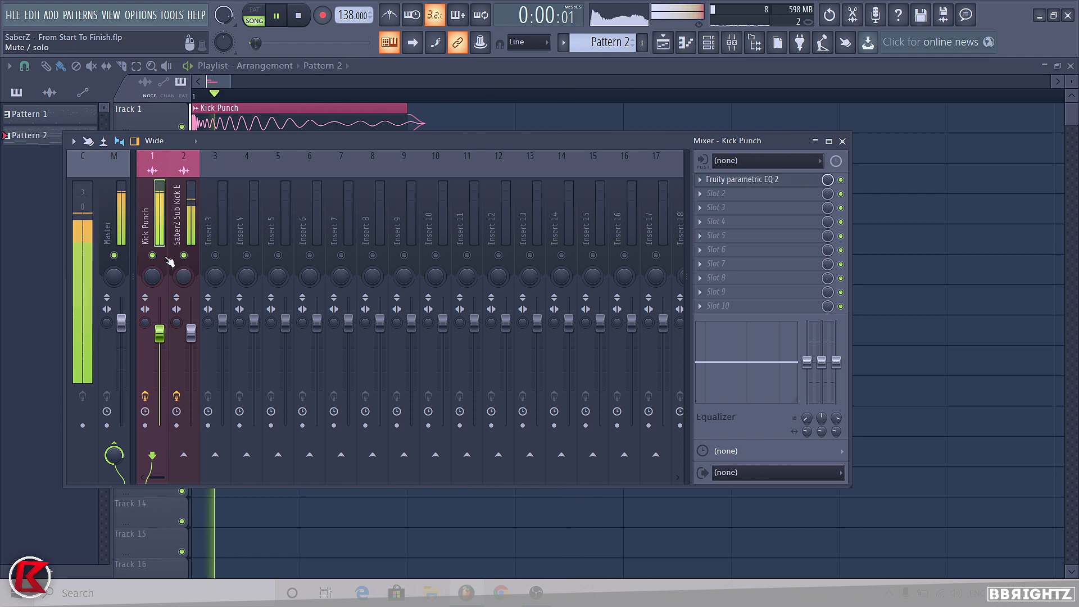
{"action": "key", "text": "space"}
{"action": "key", "text": "F9"}
Step: Duplicate the Kick Punch and SaberZ Sub Kick E clips on every beat to fill bars 1 to 4
{"action": "scroll", "coordinate": [239, 208], "scroll_direction": "down", "scroll_amount": 5}
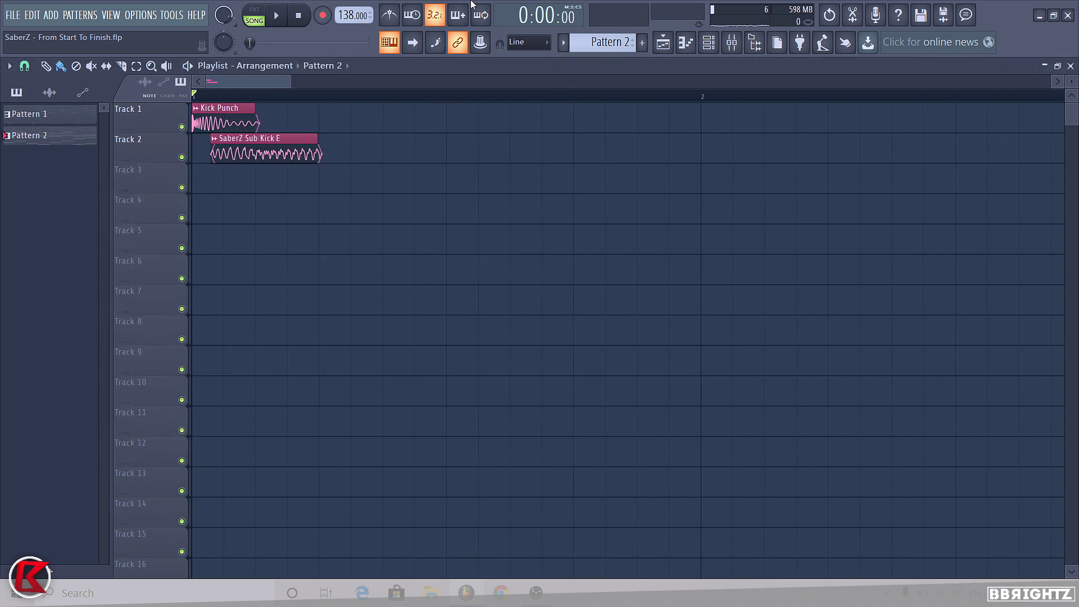
{"action": "scroll", "coordinate": [314, 164], "scroll_direction": "up", "scroll_amount": 3}
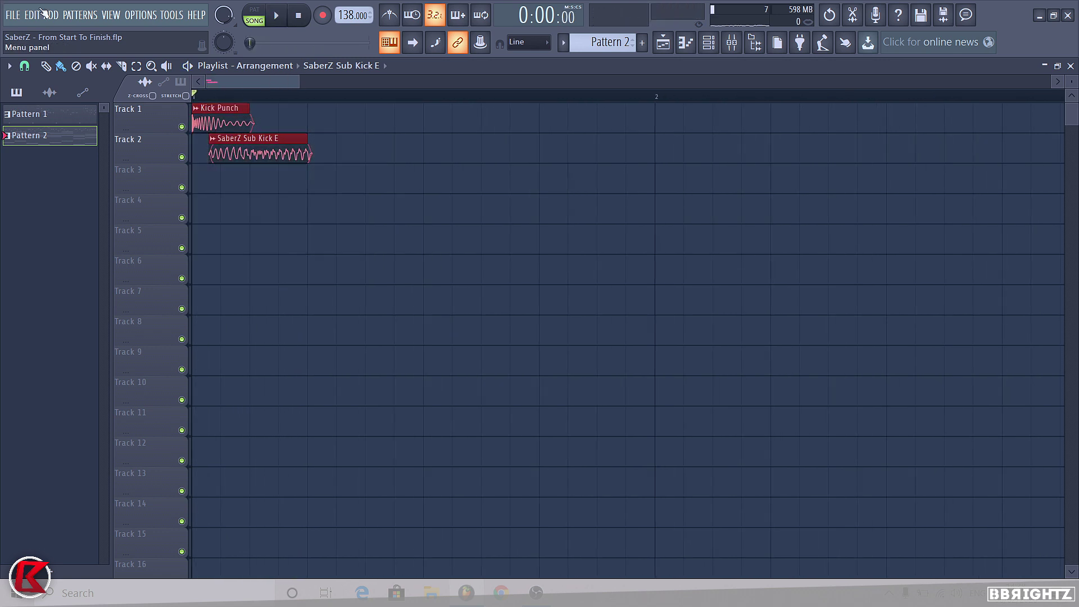
{"action": "key", "text": "ctrl+b"}
{"action": "key", "text": "ctrl+b"}
{"action": "key", "text": "ctrl+b"}
{"action": "key", "text": "ctrl+b"}
{"action": "key", "text": "ctrl+b"}
{"action": "key", "text": "ctrl+b"}
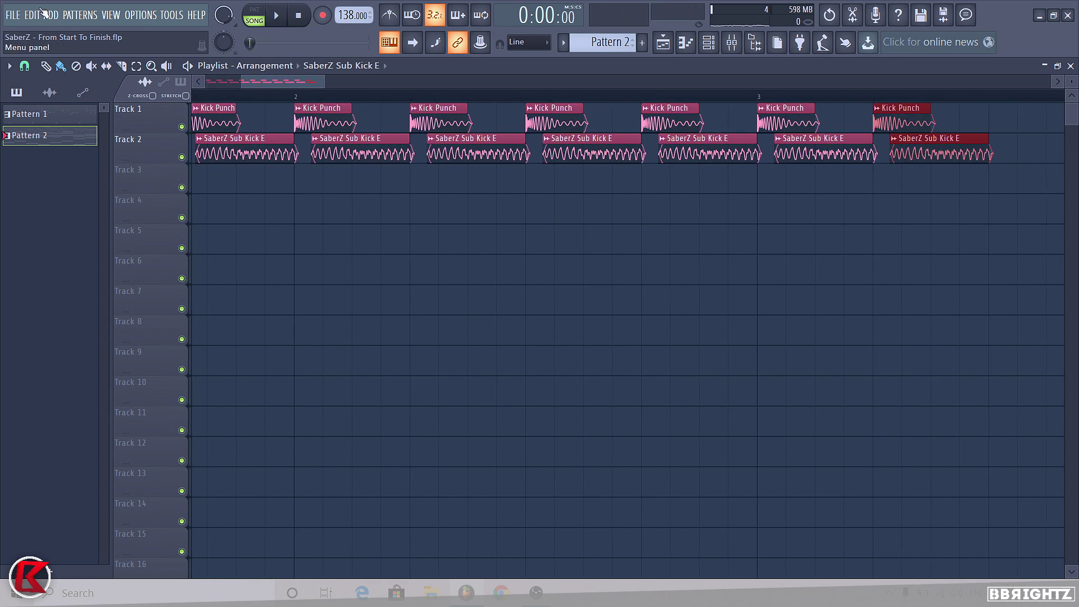
{"action": "key", "text": "ctrl+b"}
{"action": "key", "text": "ctrl+b"}
{"action": "key", "text": "ctrl+b"}
{"action": "key", "text": "ctrl+b"}
{"action": "key", "text": "ctrl+b"}
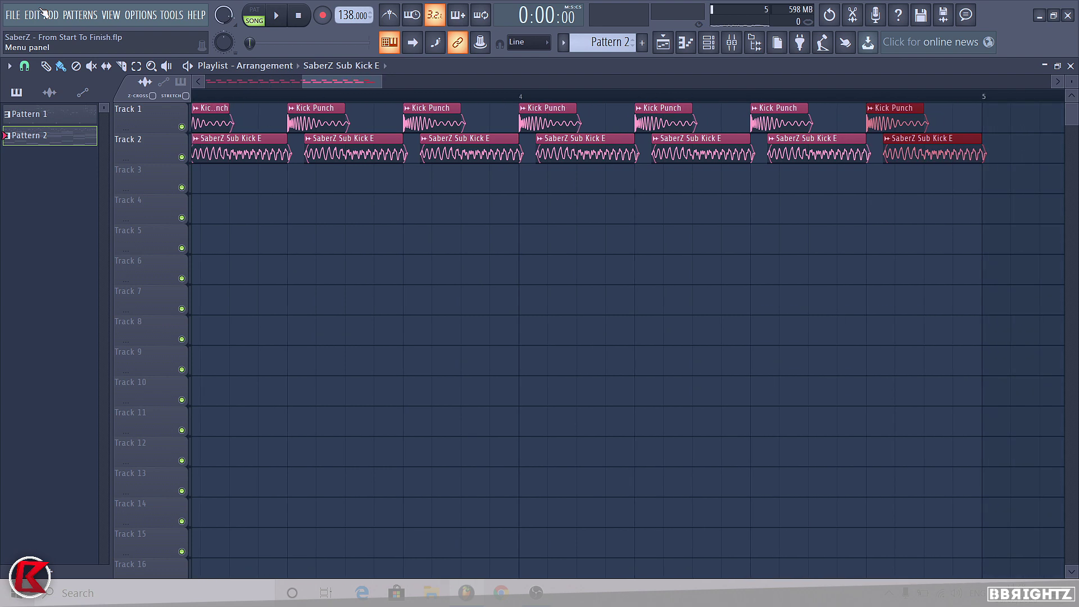
{"action": "key", "text": "ctrl+d"}
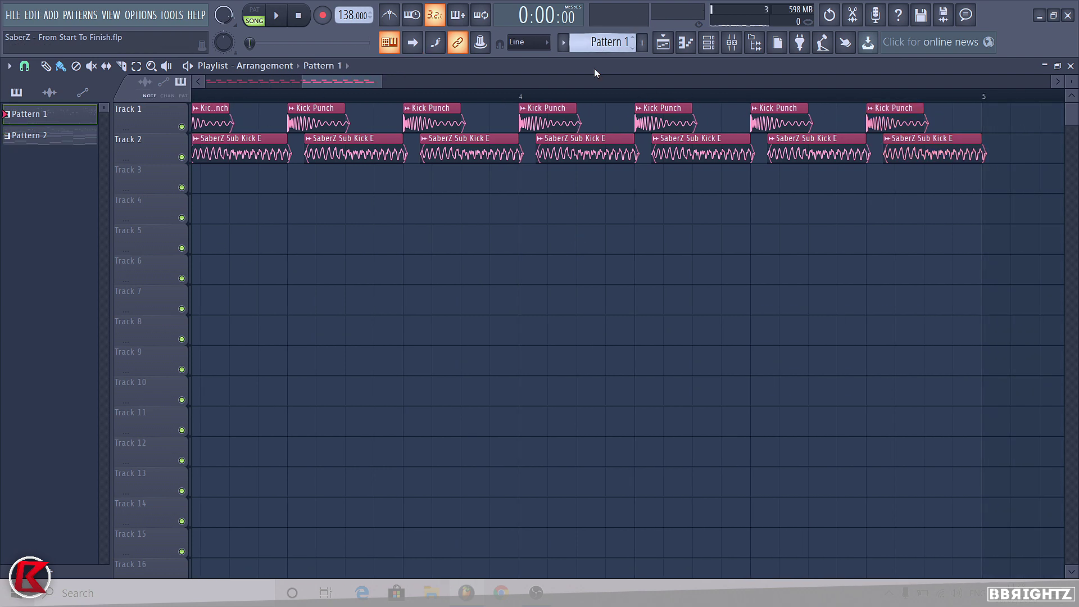
Step: Place Pattern 1 on Track 5 at bar 1 and duplicate the four-bar kick section through bar 8 during playback
{"action": "scroll", "coordinate": [565, 256], "scroll_direction": "down", "scroll_amount": 4}
{"action": "scroll", "coordinate": [487, 238], "scroll_direction": "down", "scroll_amount": 4}
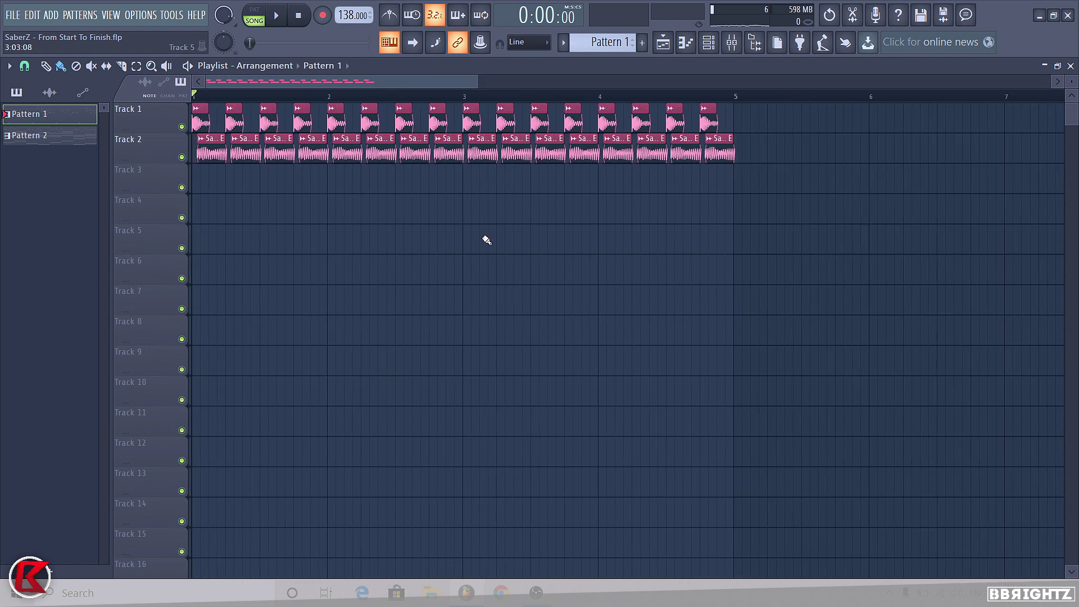
{"action": "left_click", "coordinate": [197, 240]}
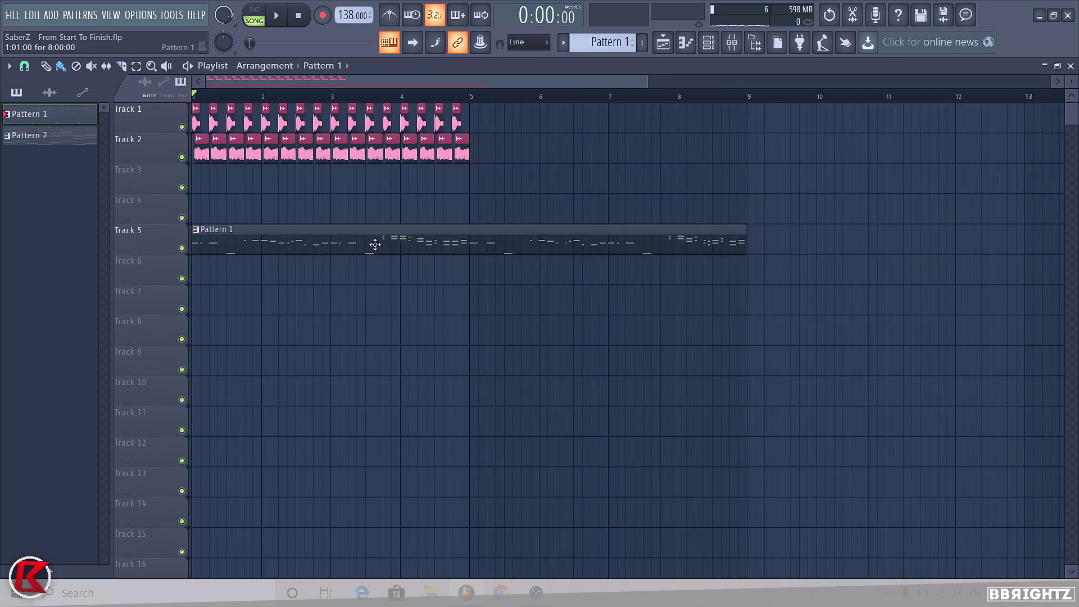
{"action": "key", "text": "space"}
{"action": "left_click_drag", "start_coordinate": [530, 189], "coordinate": [2, 4]}
{"action": "key", "text": "ctrl+b"}
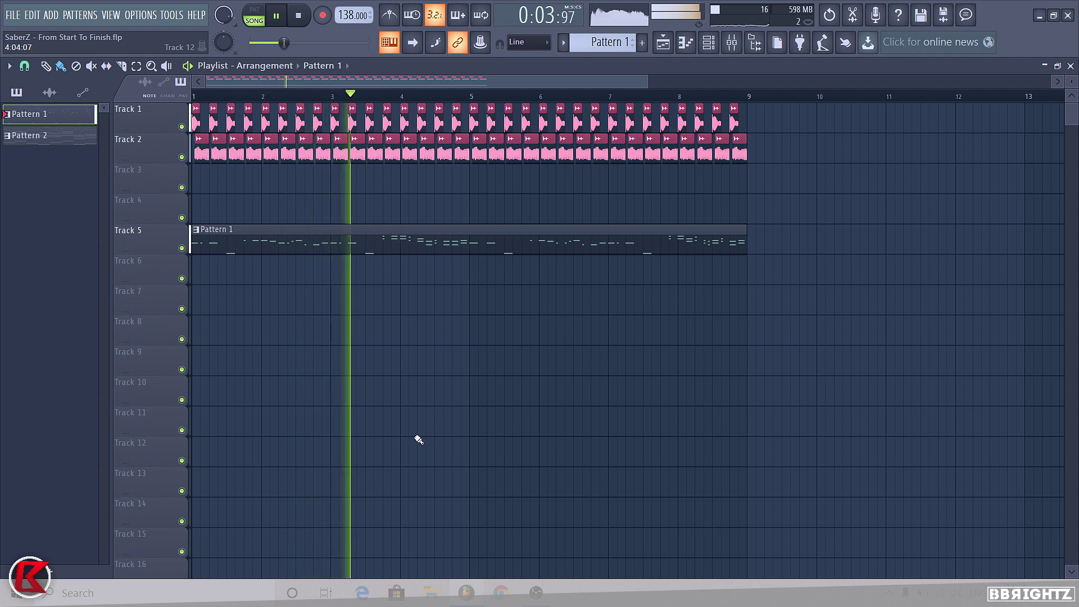
Step: Delete the last kick hit of bar 4 and the last two hits of bar 8 on both kick tracks
{"action": "left_click", "coordinate": [459, 139]}
{"action": "right_click", "coordinate": [458, 120]}
{"action": "right_click", "coordinate": [461, 149]}
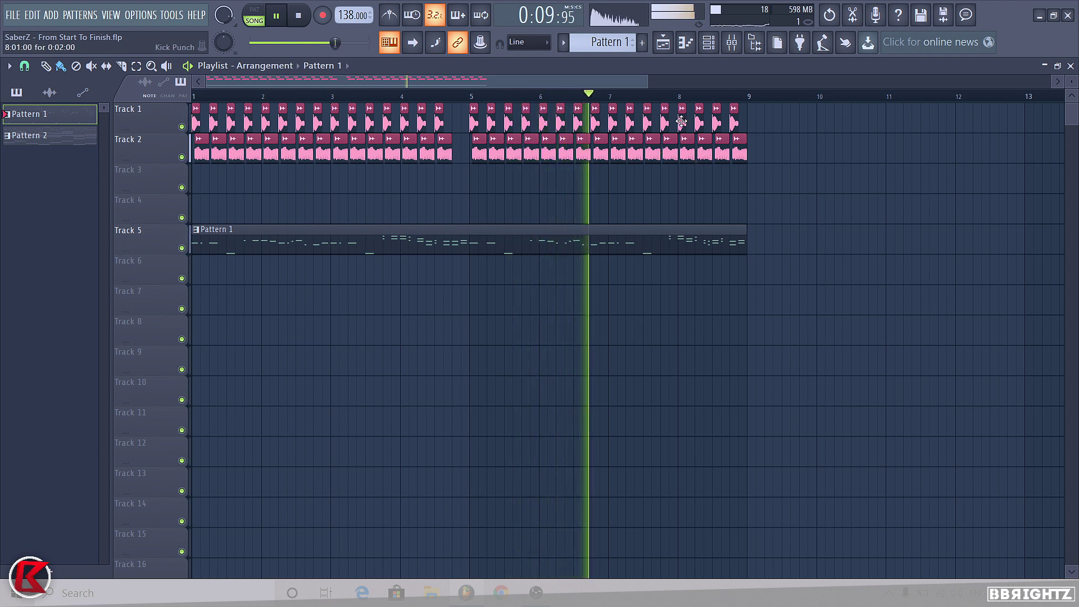
{"action": "right_click", "coordinate": [717, 121]}
{"action": "right_click", "coordinate": [734, 120]}
{"action": "right_click", "coordinate": [738, 147]}
{"action": "right_click", "coordinate": [724, 148]}
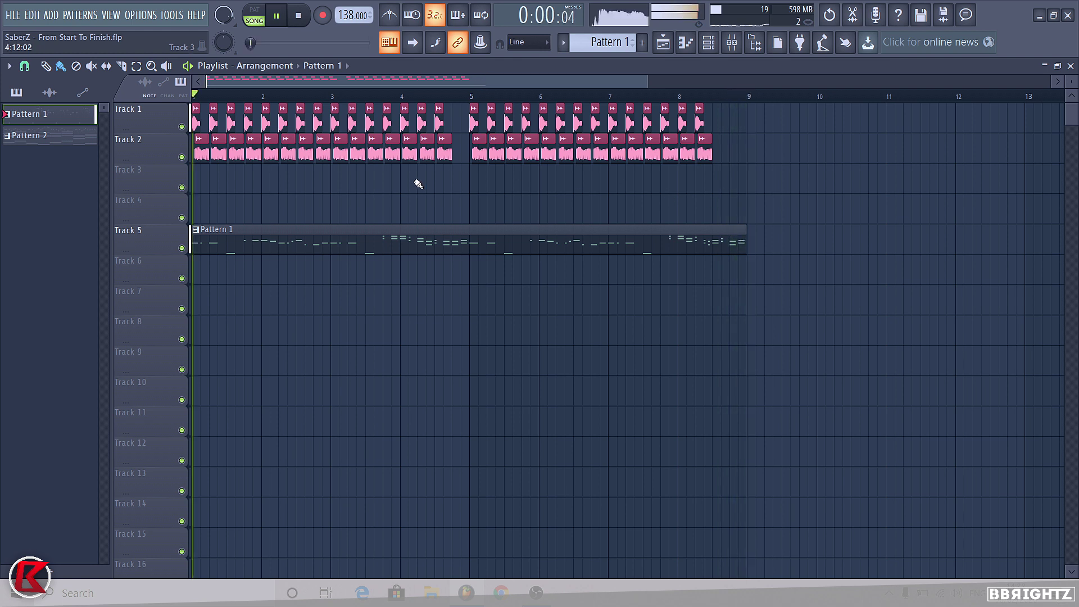
Step: Delete the Pattern 1 clip and all kick clips after bar 1, and play the remaining bar
{"action": "right_click", "coordinate": [462, 231]}
{"action": "key", "text": "space"}
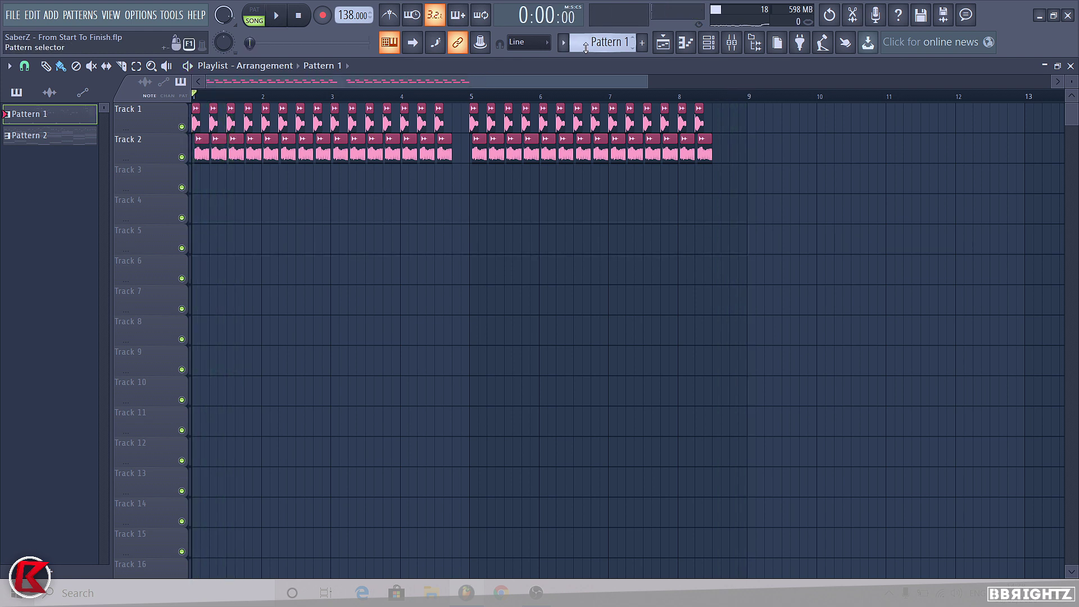
{"action": "left_click_drag", "start_coordinate": [784, 190], "coordinate": [266, 103]}
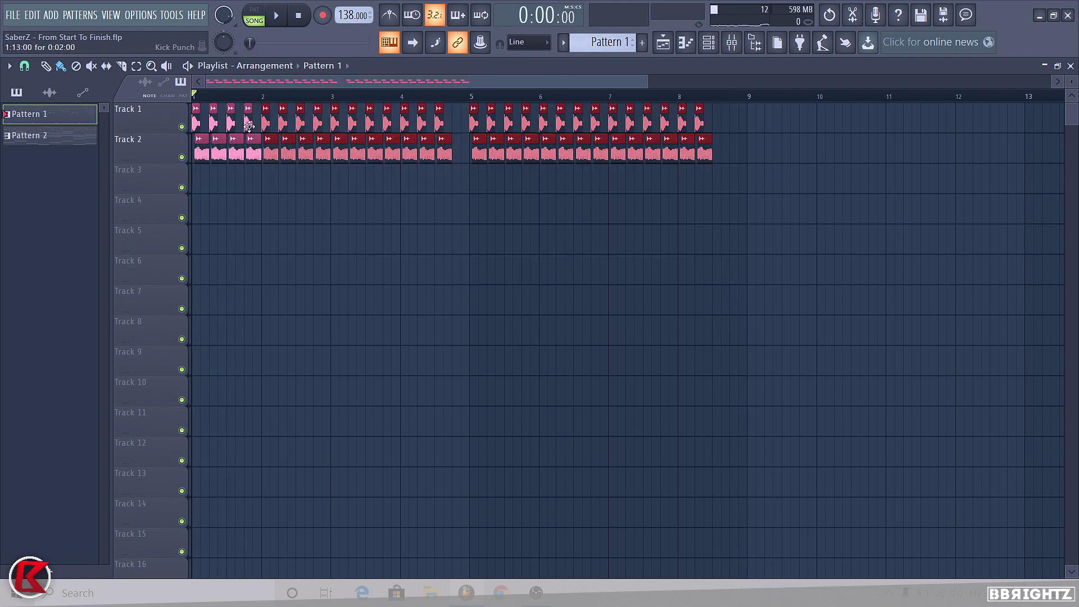
{"action": "key", "text": "Delete"}
{"action": "key", "text": "space"}
{"action": "scroll", "coordinate": [134, 236], "scroll_direction": "up", "scroll_amount": 2}
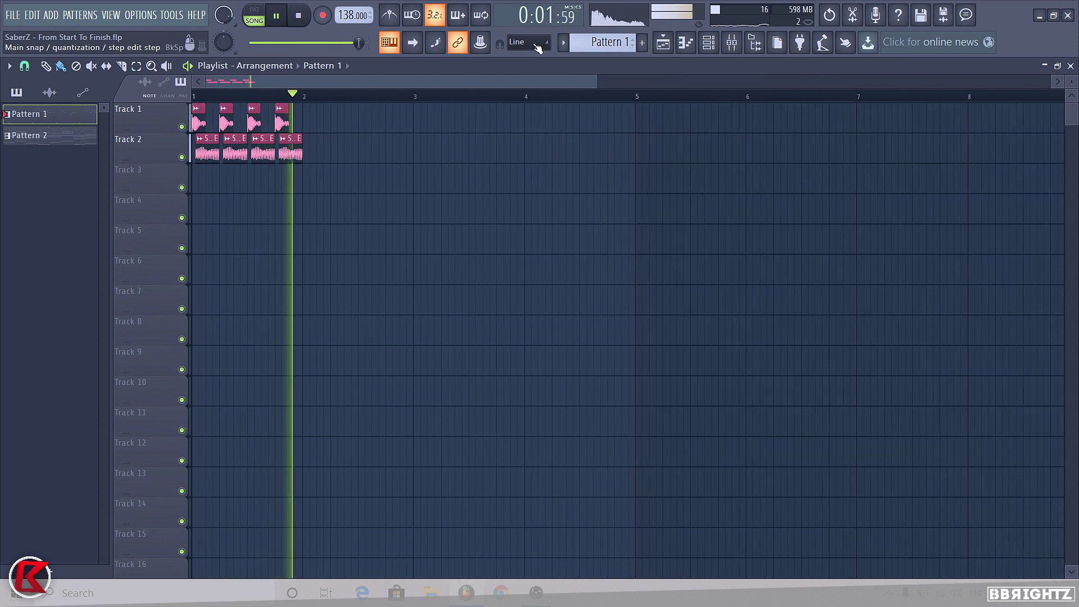
Step: Solo Track 2 to listen to the sub kick alone, and re-enable all playlist tracks
{"action": "key", "text": "F9"}
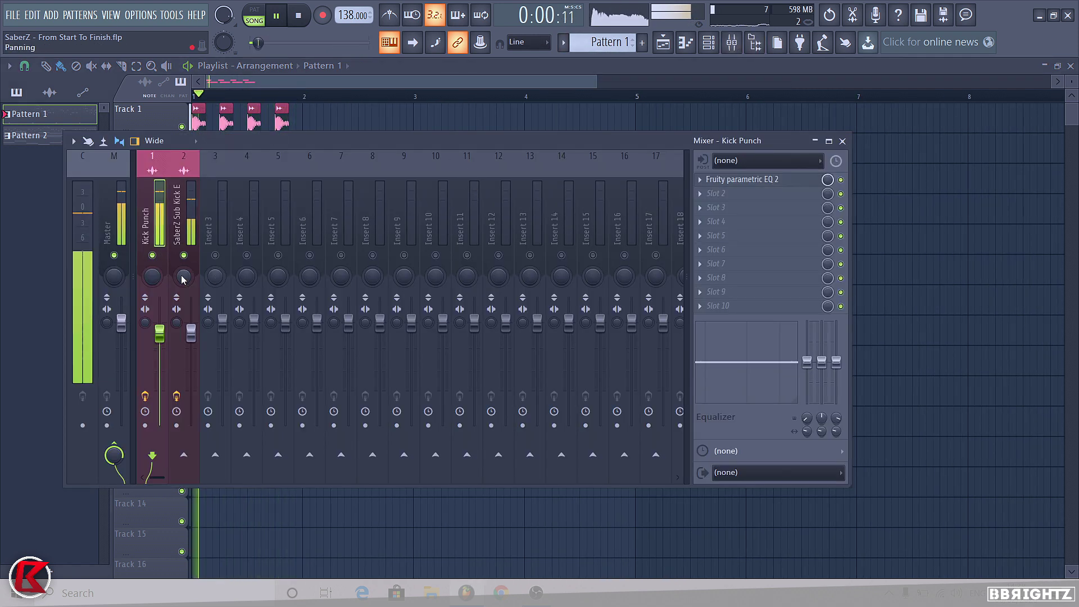
{"action": "key", "text": "space"}
{"action": "key", "text": "F9"}
{"action": "scroll", "coordinate": [181, 164], "scroll_direction": "up", "scroll_amount": 3}
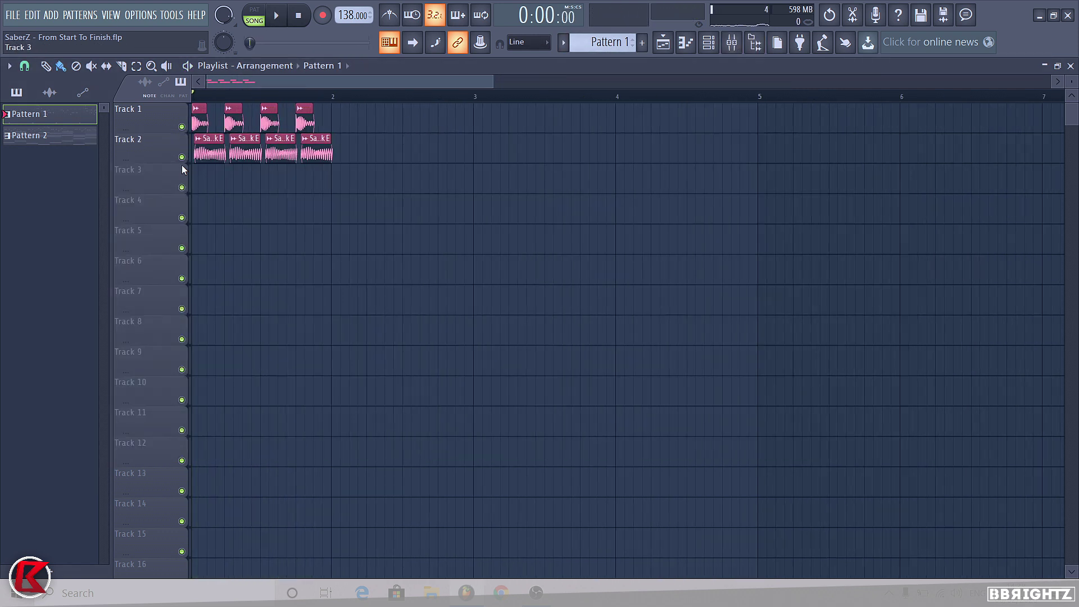
{"action": "right_click", "coordinate": [181, 158]}
{"action": "key", "text": "space"}
{"action": "key", "text": "space"}
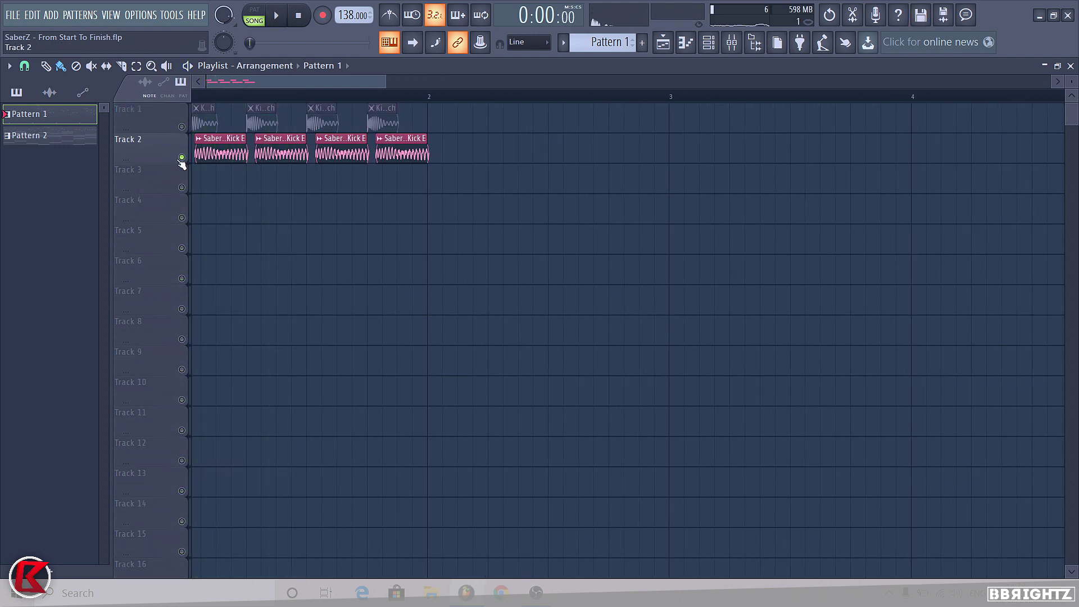
{"action": "right_click", "coordinate": [181, 127]}
{"action": "right_click", "coordinate": [182, 127]}
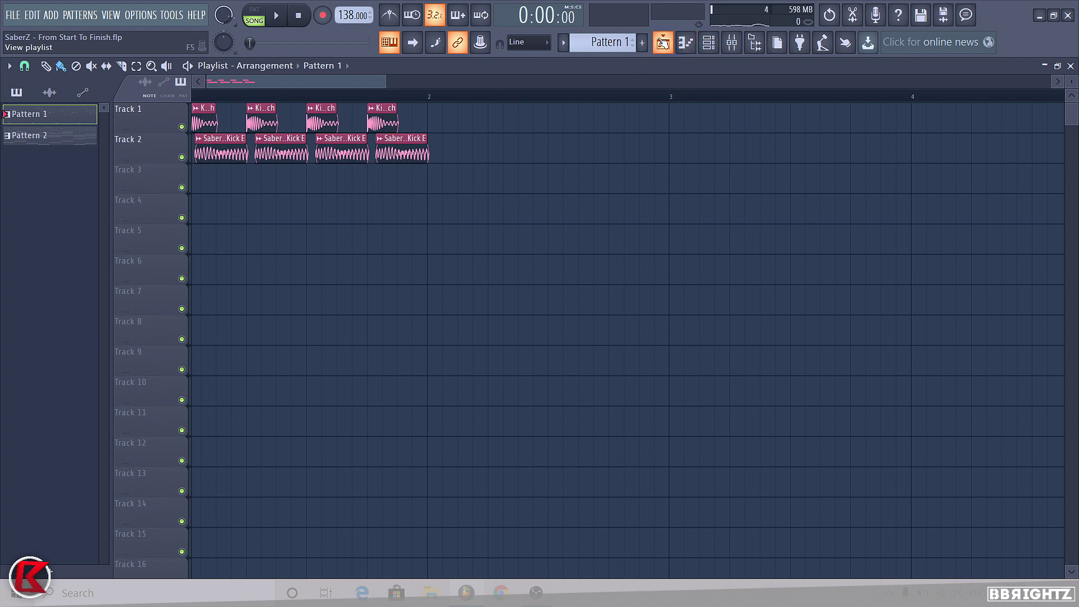
Step: Play the one-bar kick loop with both layers and bring up the mixer on the Kick Punch insert
{"action": "key", "text": "space"}
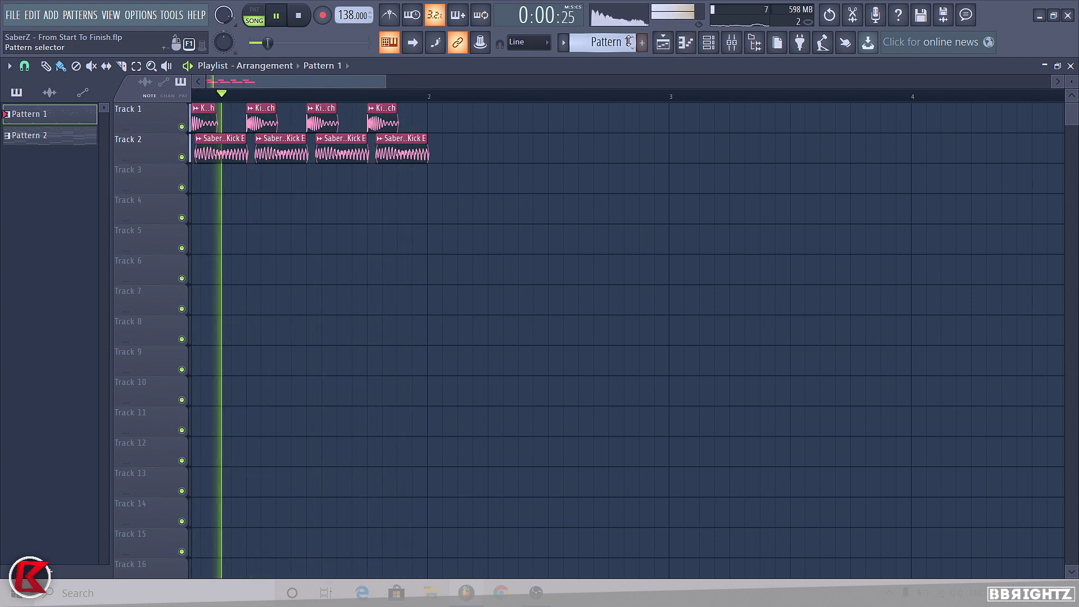
{"action": "left_click", "coordinate": [732, 45]}
{"action": "key", "text": "space"}
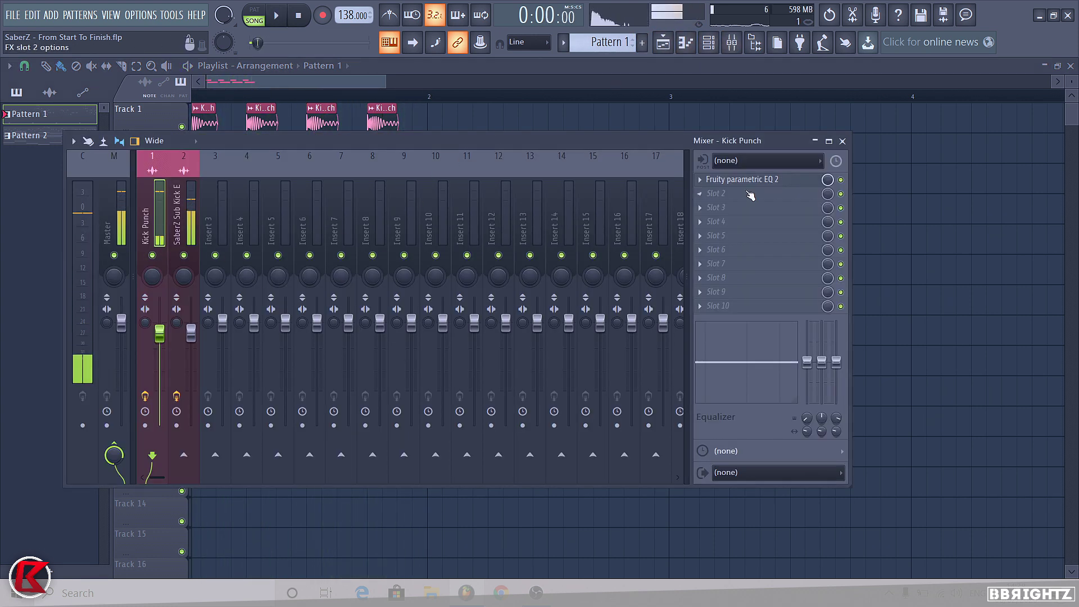
Step: Examine the equalizer curves on the Kick Punch and SaberZ Sub Kick E mixer inserts
{"action": "left_click", "coordinate": [842, 142]}
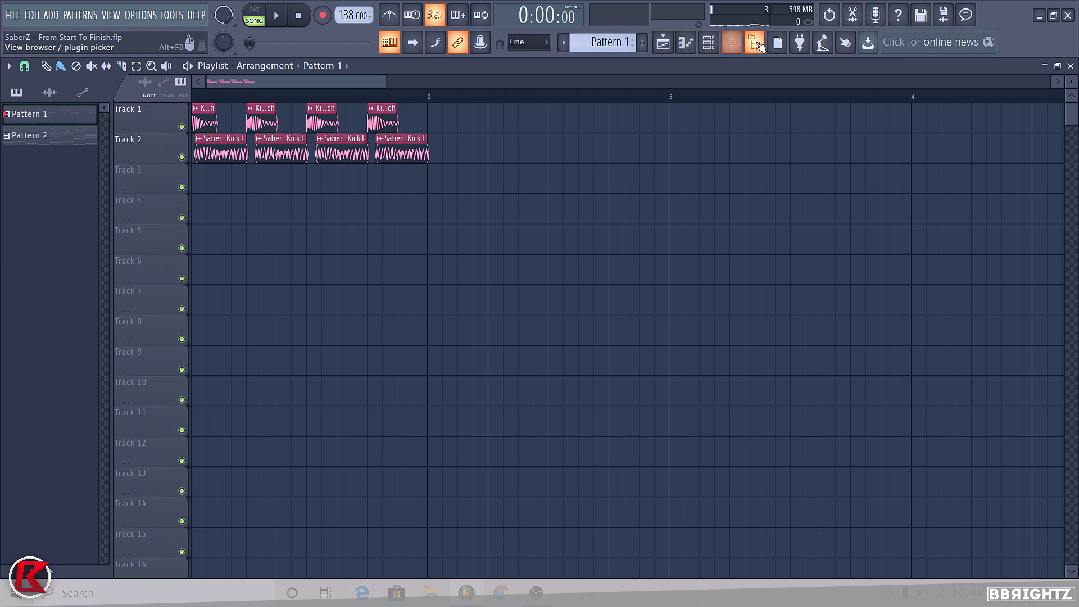
{"action": "left_click_drag", "start_coordinate": [242, 187], "coordinate": [159, 197]}
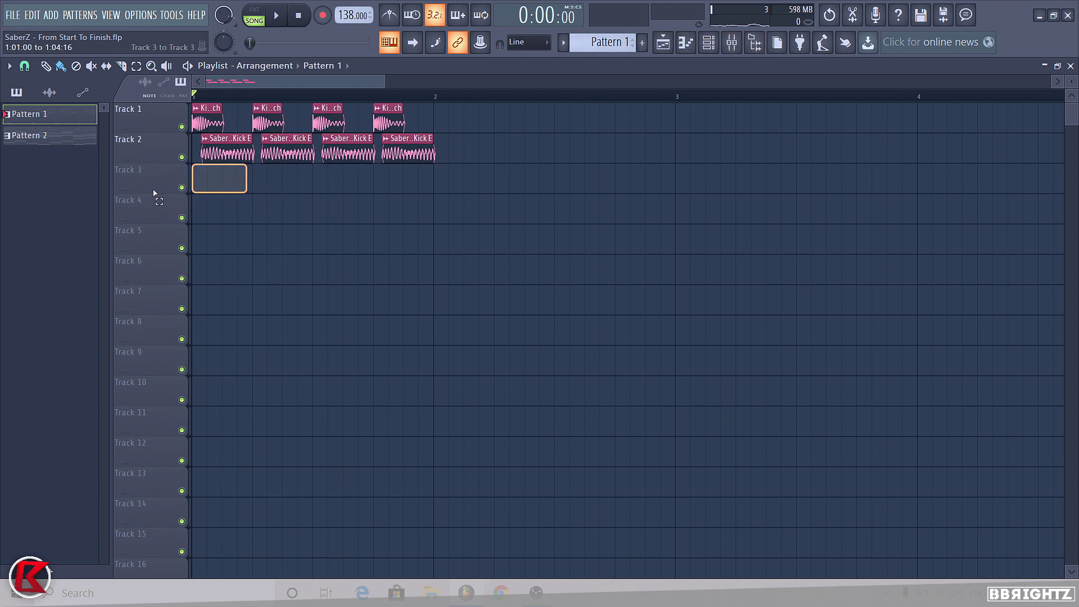
{"action": "left_click", "coordinate": [732, 43]}
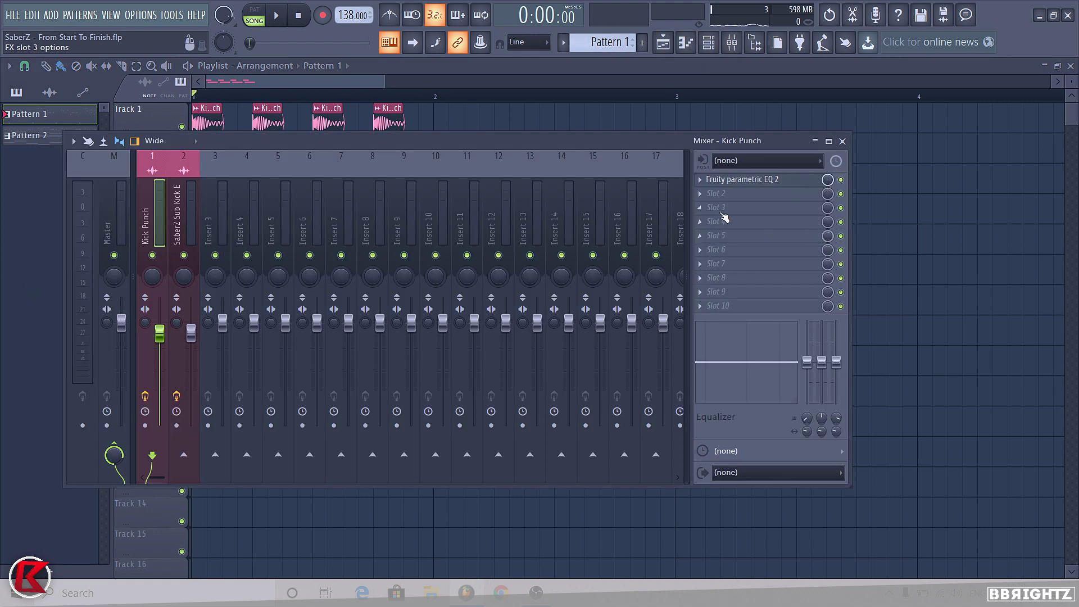
{"action": "left_click", "coordinate": [736, 179]}
{"action": "left_click", "coordinate": [570, 209]}
{"action": "left_click", "coordinate": [190, 204]}
{"action": "left_click", "coordinate": [753, 180]}
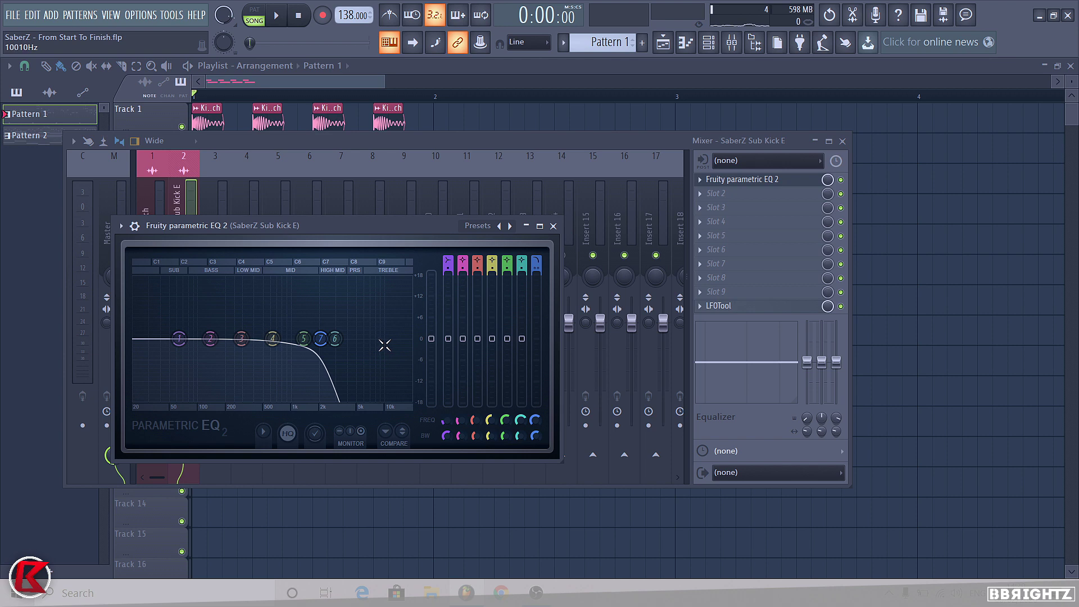
{"action": "left_click", "coordinate": [554, 226]}
{"action": "left_click", "coordinate": [842, 141]}
{"action": "scroll", "coordinate": [604, 45], "scroll_direction": "down", "scroll_amount": 1}
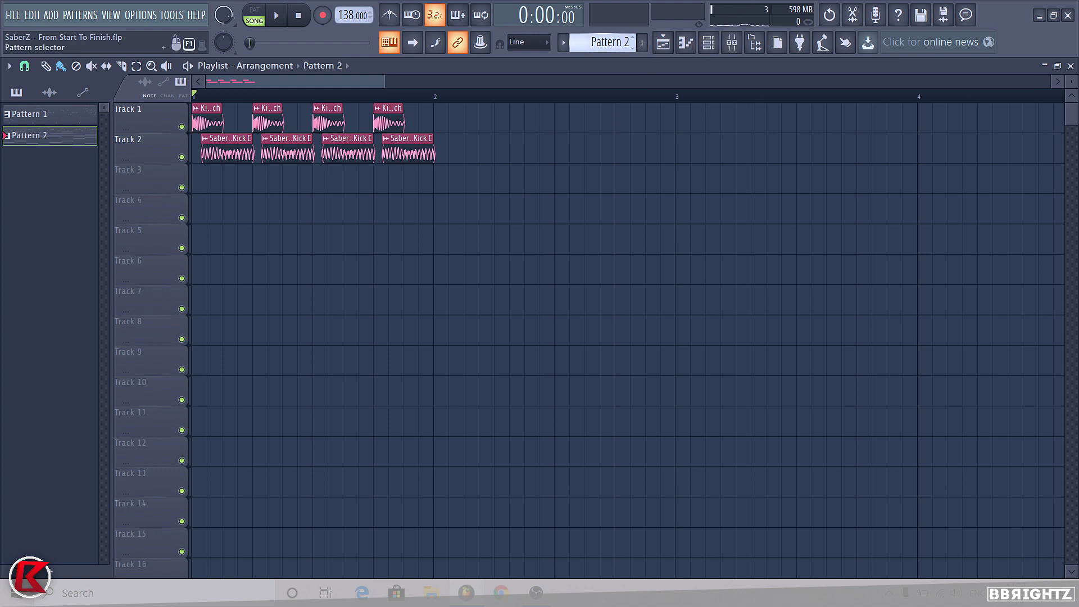
Step: Add the A# Tone sample from the Bounced Files folder to the playlist at the start of bar 1 on Track 3
{"action": "left_click", "coordinate": [754, 43]}
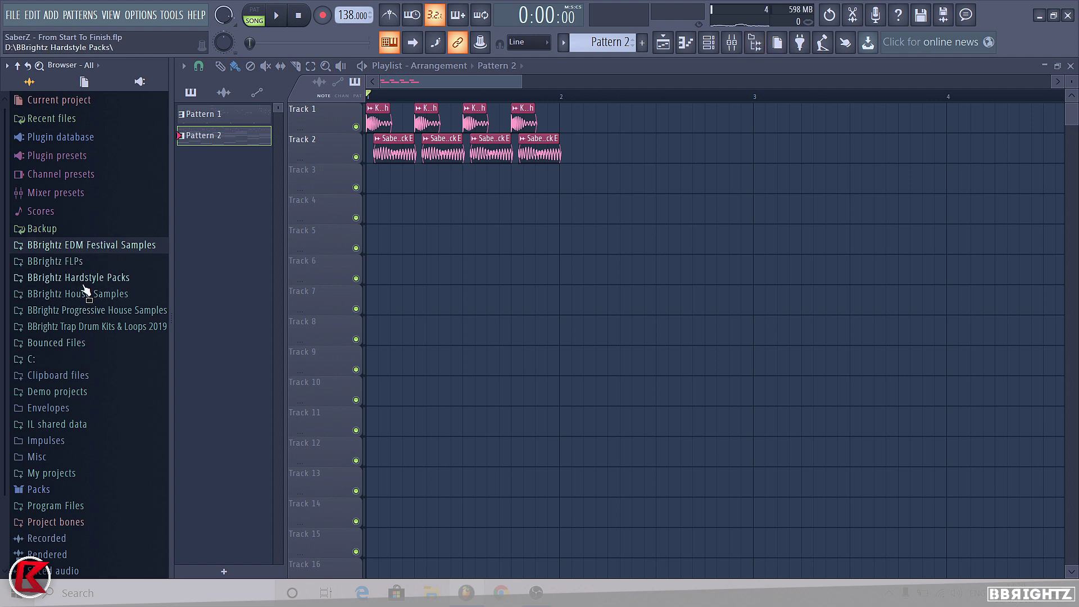
{"action": "left_click", "coordinate": [73, 342]}
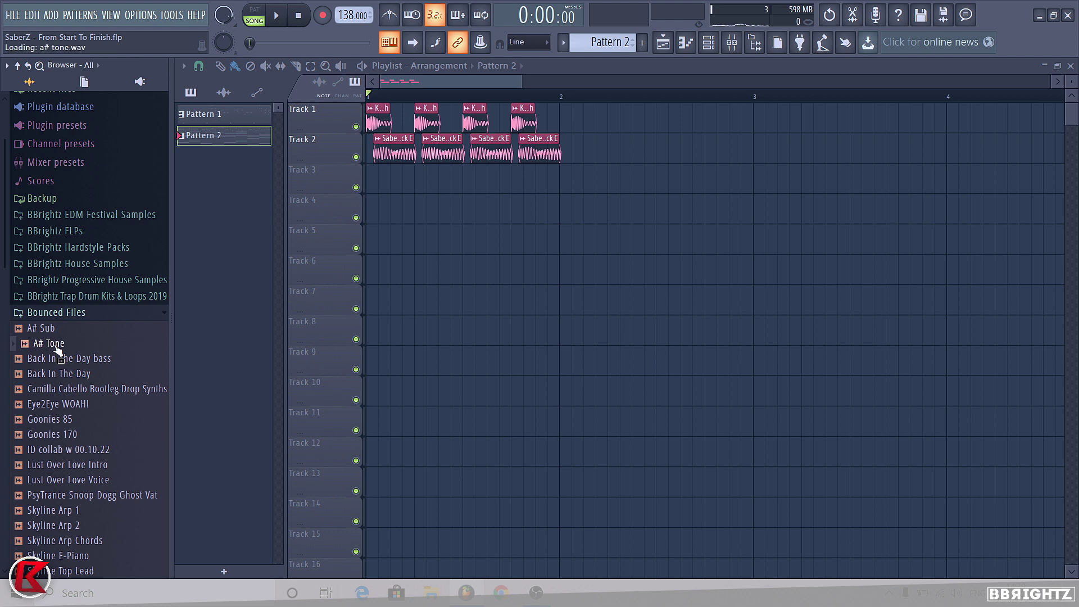
{"action": "left_click_drag", "start_coordinate": [53, 348], "coordinate": [431, 205]}
{"action": "left_click", "coordinate": [57, 312]}
{"action": "scroll", "coordinate": [348, 236], "scroll_direction": "up", "scroll_amount": 1}
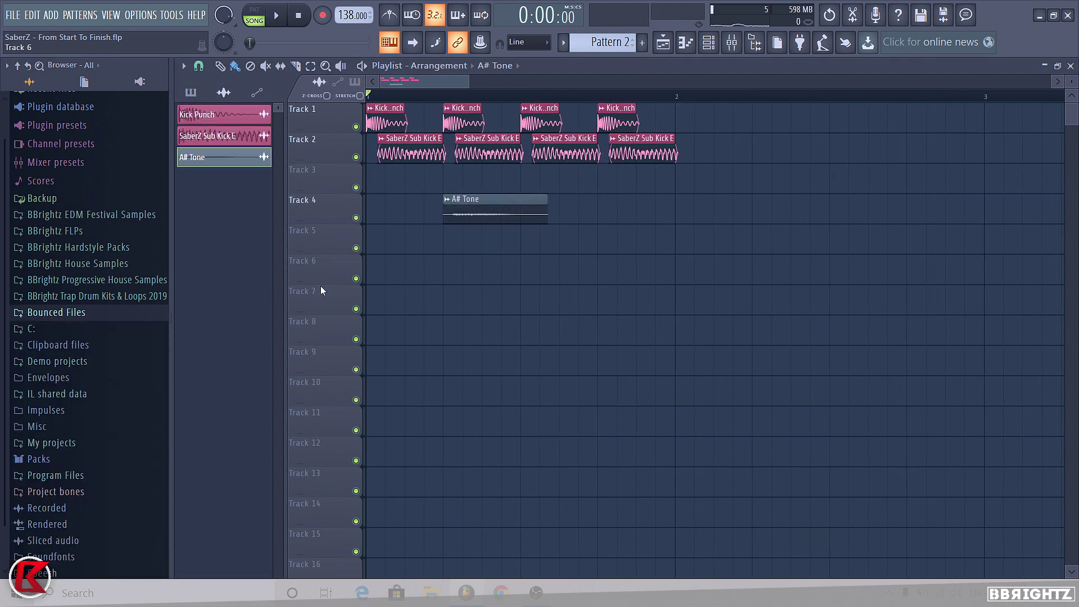
{"action": "left_click_drag", "start_coordinate": [523, 224], "coordinate": [520, 226]}
{"action": "left_click_drag", "start_coordinate": [306, 224], "coordinate": [305, 312]}
{"action": "scroll", "coordinate": [306, 311], "scroll_direction": "up", "scroll_amount": 4}
{"action": "left_click_drag", "start_coordinate": [566, 213], "coordinate": [361, 184]}
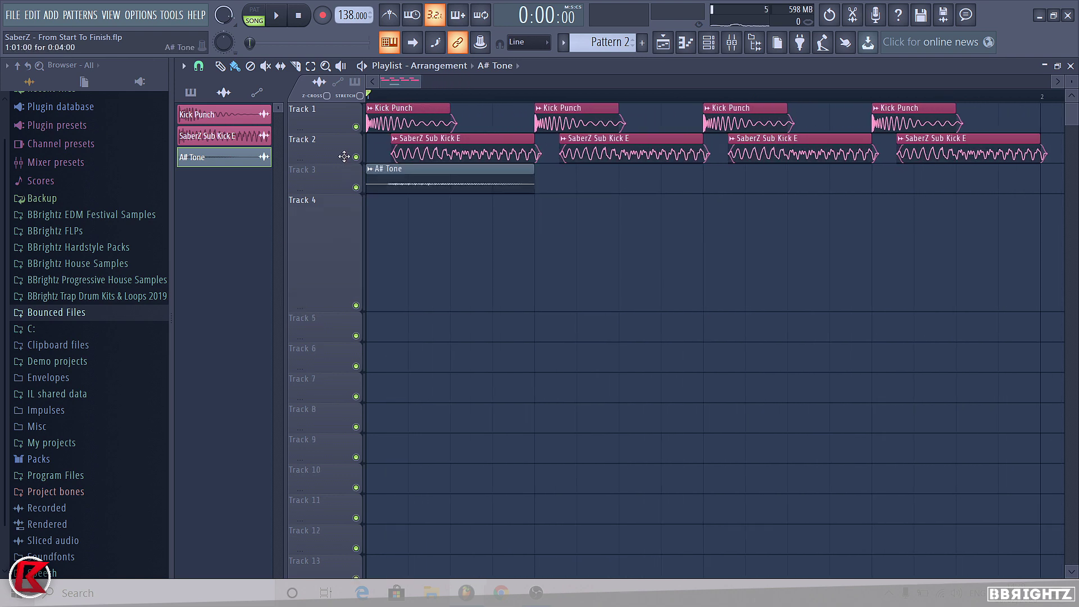
Step: Change the time stretching mode of the A# Tone sample and play the loop with it
{"action": "key", "text": "space"}
{"action": "key", "text": "space"}
{"action": "double_click", "coordinate": [414, 176]}
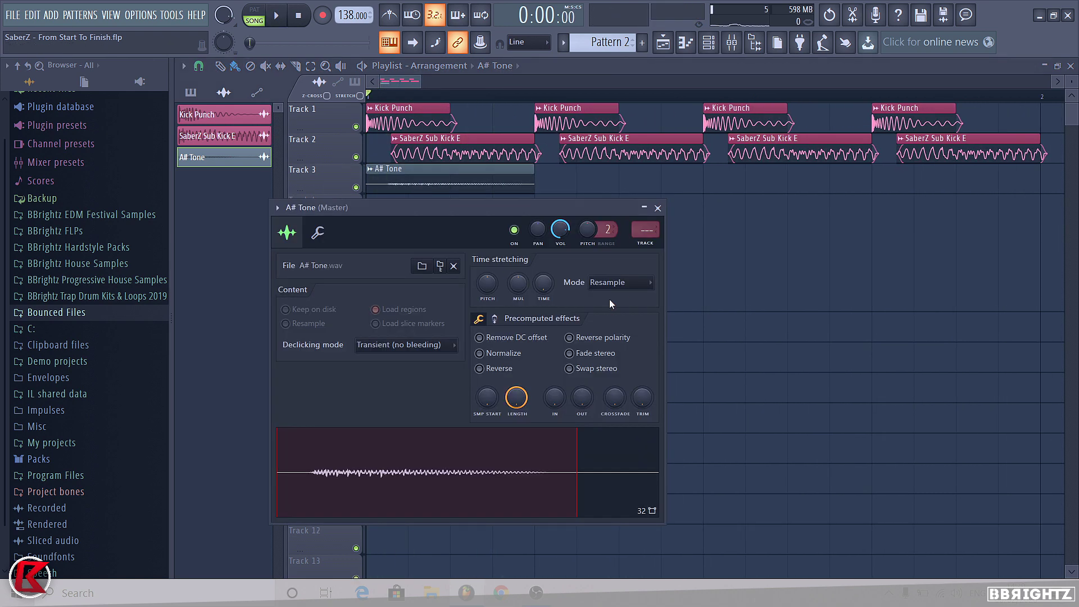
{"action": "left_click", "coordinate": [617, 283]}
{"action": "left_click", "coordinate": [613, 318]}
{"action": "key", "text": "Escape"}
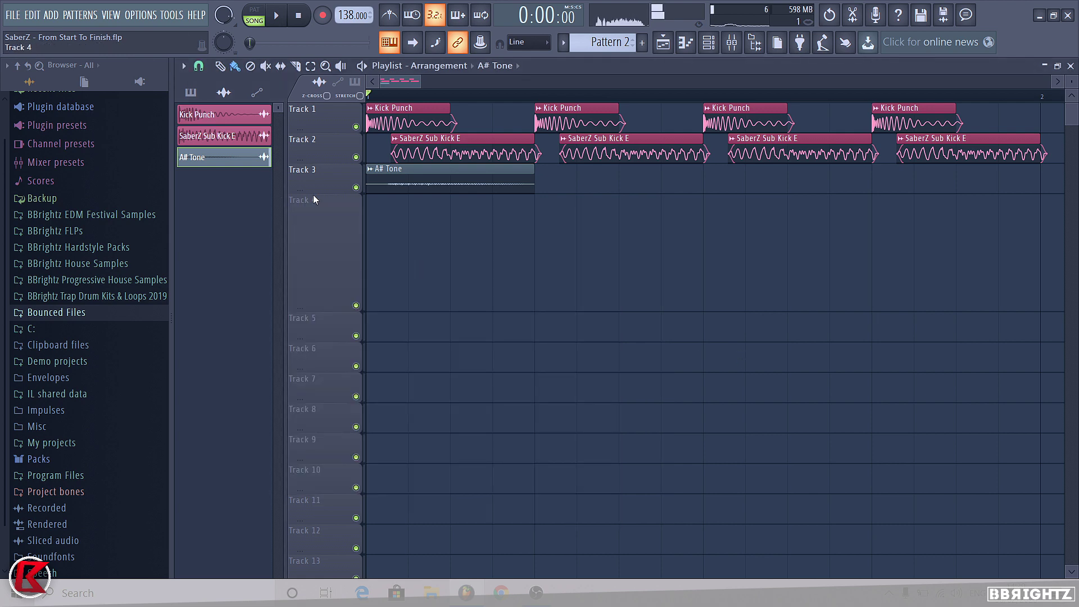
{"action": "scroll", "coordinate": [312, 193], "scroll_direction": "up", "scroll_amount": 2}
{"action": "key", "text": "space"}
{"action": "key", "text": "space"}
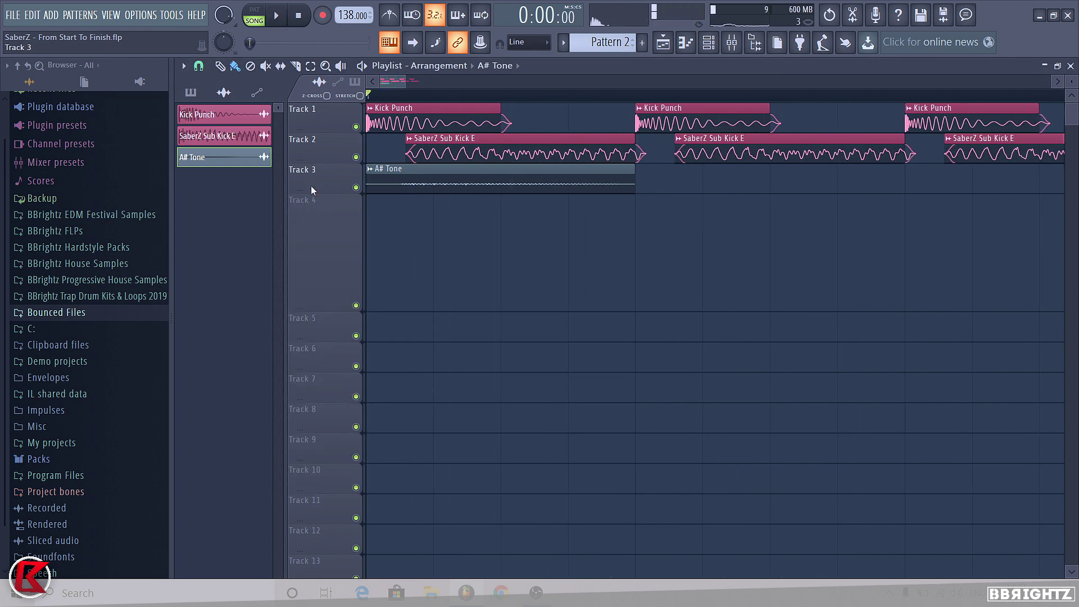
Step: Enlarge Track 3 to show its waveform and reset Track 4 to the same height as the tracks below
{"action": "left_click_drag", "start_coordinate": [300, 191], "coordinate": [301, 285]}
{"action": "right_click", "coordinate": [309, 277]}
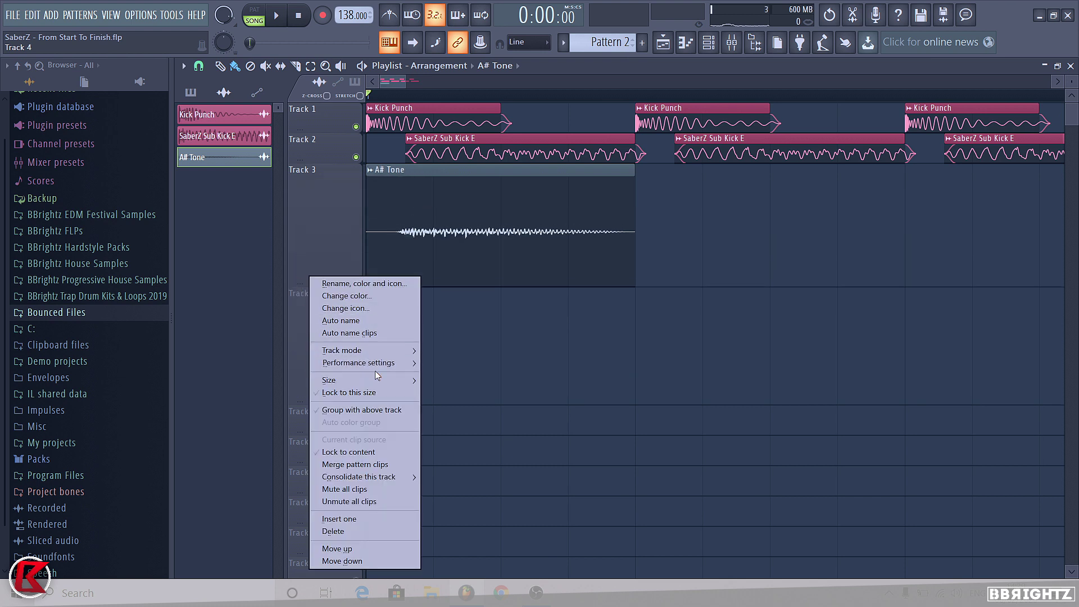
{"action": "mouse_move", "coordinate": [405, 380]}
{"action": "left_click", "coordinate": [434, 393]}
{"action": "scroll", "coordinate": [340, 264], "scroll_direction": "up", "scroll_amount": 2}
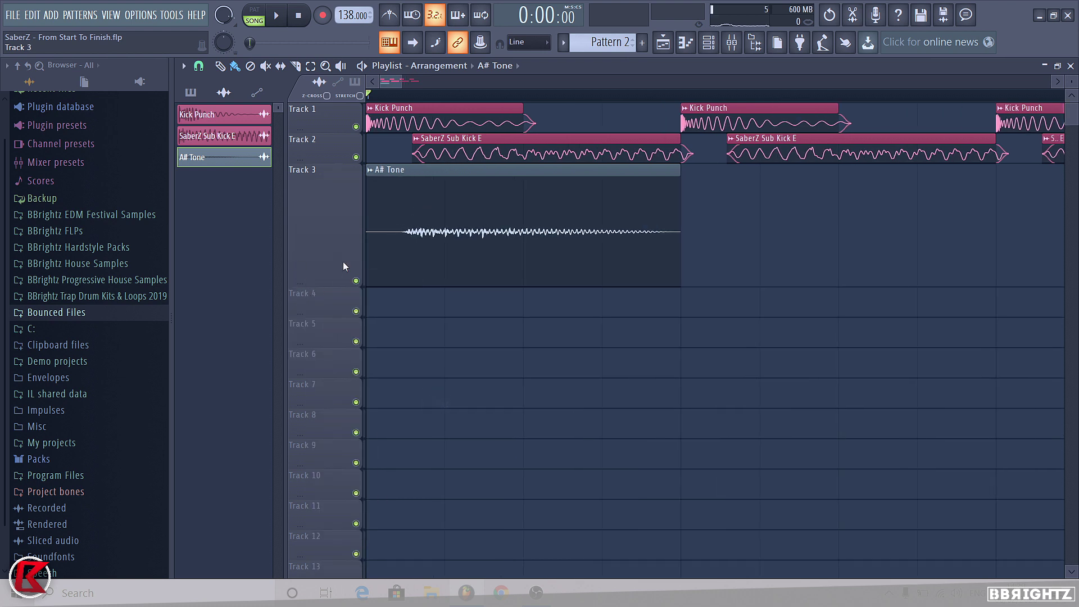
Step: Trim the start of the A# Tone clip, play it, and extend its end to the second kick
{"action": "mouse_move", "coordinate": [369, 251]}
{"action": "left_mouse_down"}
{"action": "mouse_move", "coordinate": [395, 257]}
{"action": "mouse_move", "coordinate": [374, 262]}
{"action": "left_mouse_up"}
{"action": "key", "text": "space"}
{"action": "key", "text": "space"}
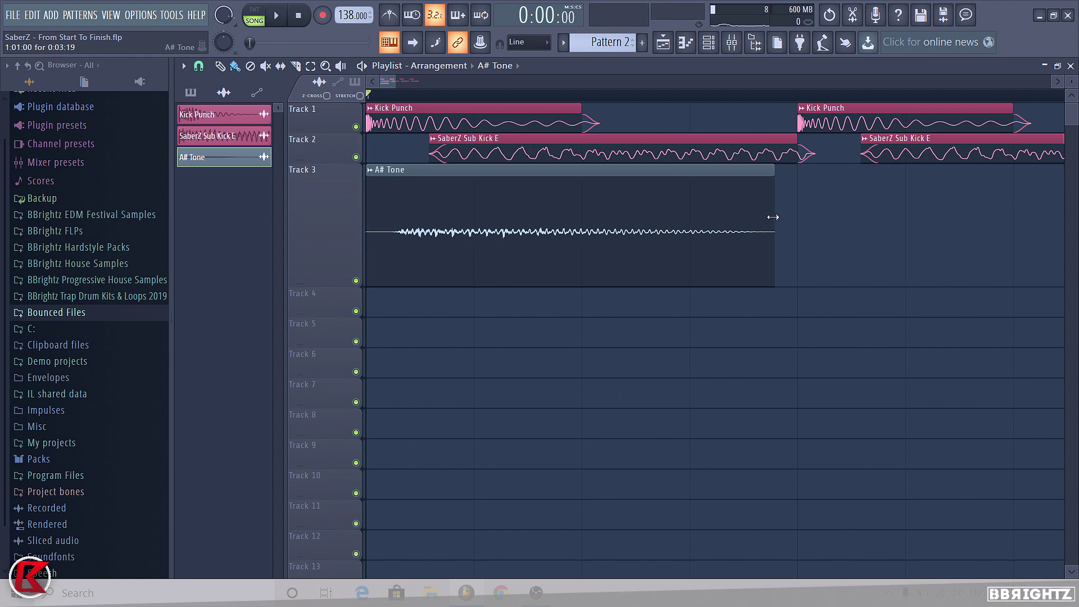
{"action": "left_click_drag", "start_coordinate": [772, 216], "coordinate": [797, 269]}
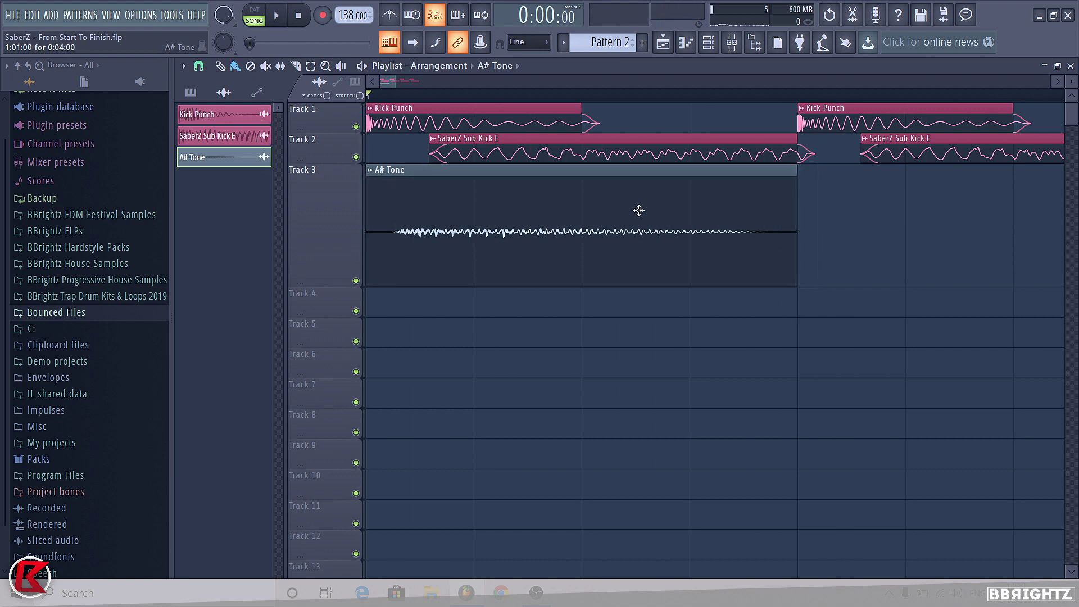
Step: Rename the A# Tone channel to "E Tone" and colour it pink like the kick layers
{"action": "left_click", "coordinate": [370, 169]}
{"action": "left_click", "coordinate": [403, 227]}
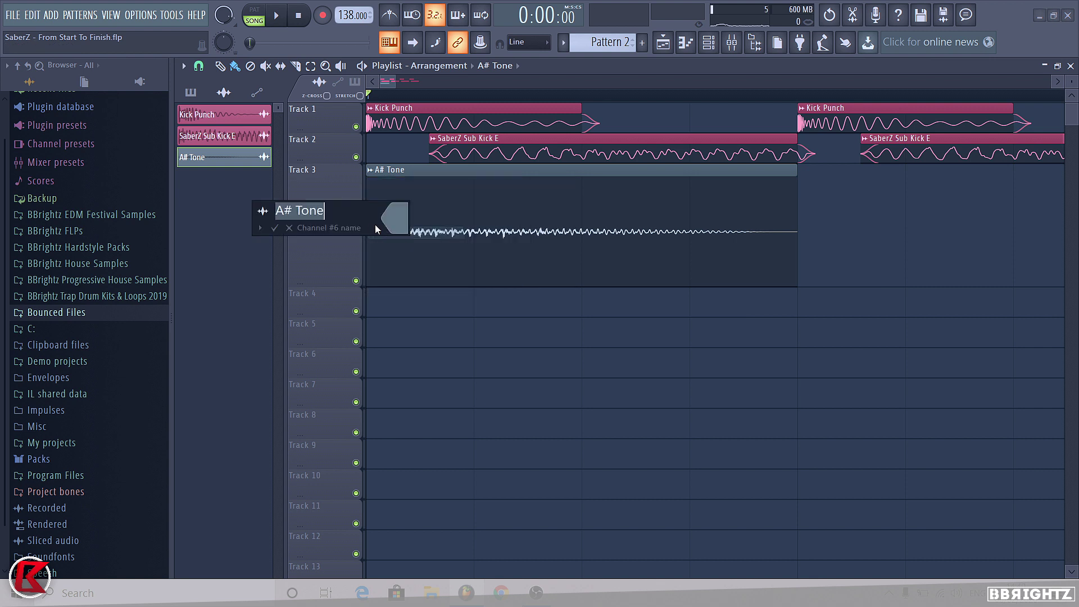
{"action": "left_click_drag", "start_coordinate": [295, 209], "coordinate": [241, 220]}
{"action": "key", "text": "BackSpace"}
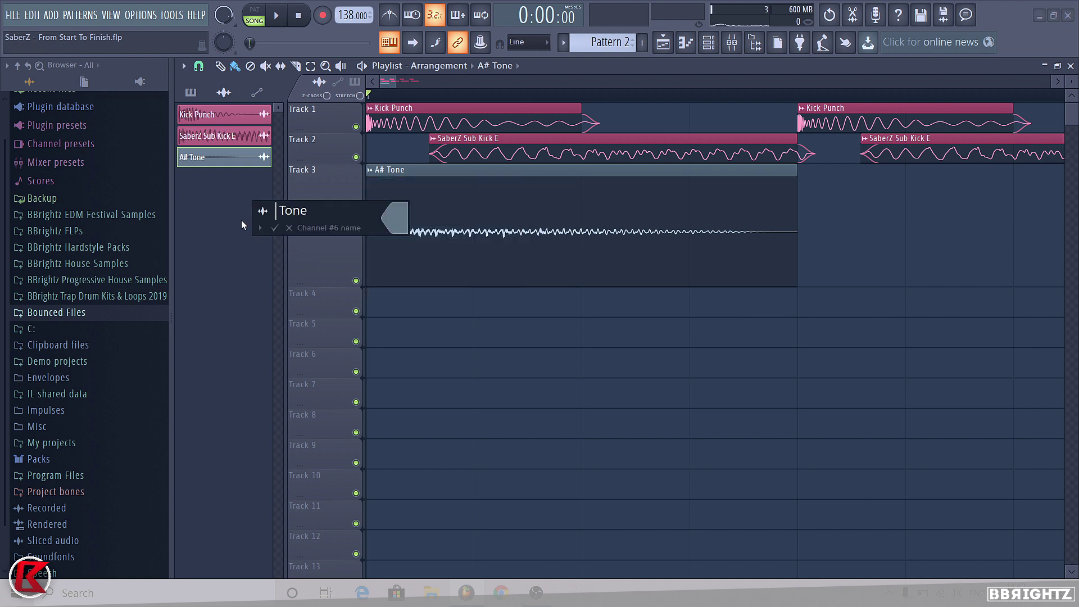
{"action": "type", "text": "E"}
{"action": "key", "text": "Return"}
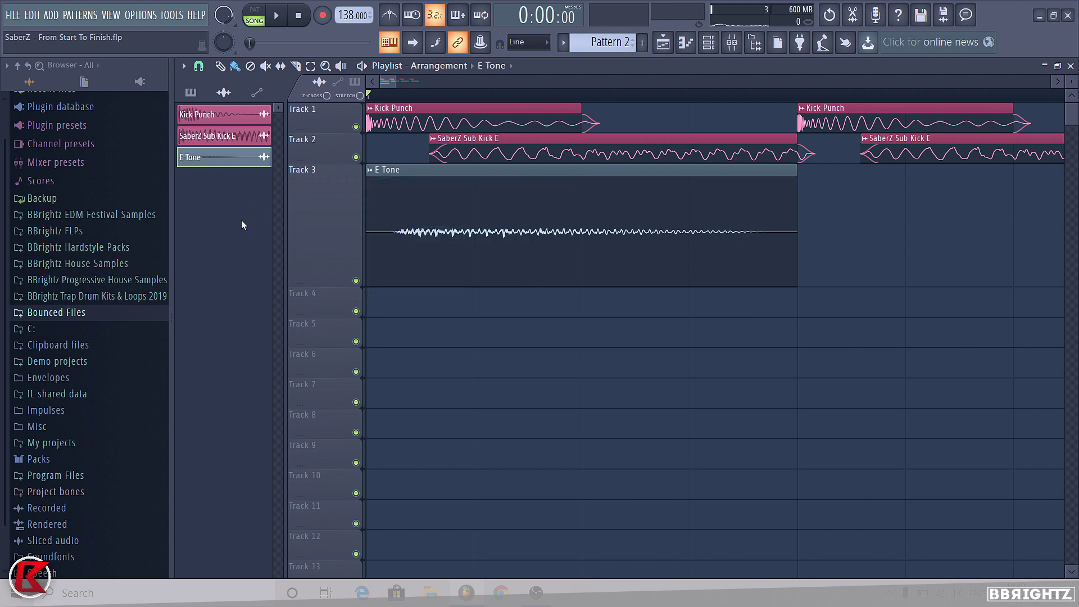
{"action": "left_click", "coordinate": [370, 169]}
{"action": "left_click", "coordinate": [410, 246]}
{"action": "left_click", "coordinate": [417, 329]}
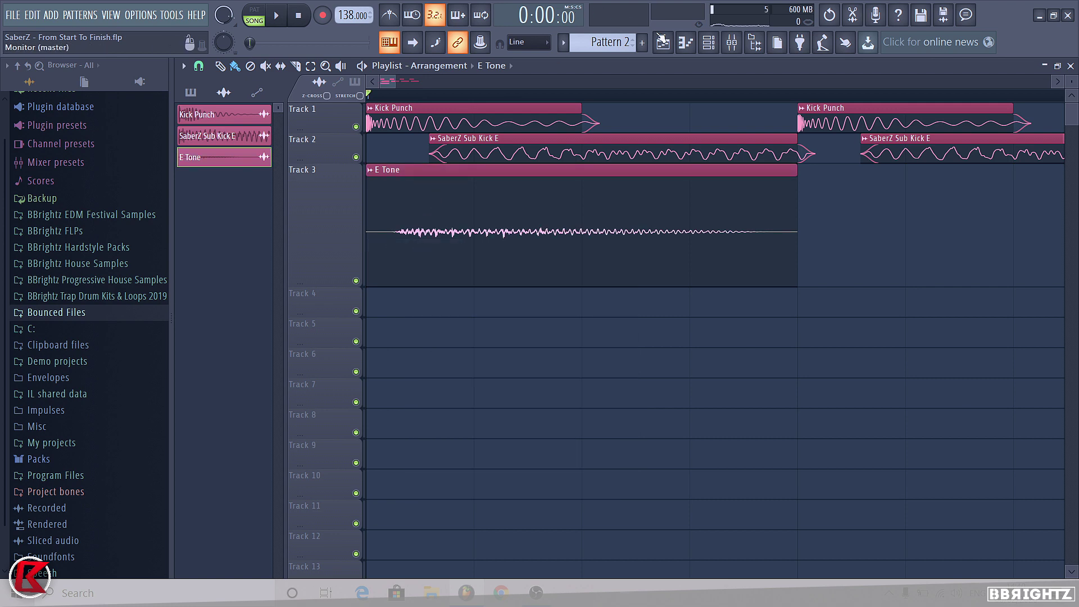
Step: Route E Tone to mixer insert 3 and load Fruity Parametric EQ 2 in its first effect slot
{"action": "left_click", "coordinate": [731, 42]}
{"action": "left_click", "coordinate": [393, 225]}
{"action": "key", "text": "ctrl+l"}
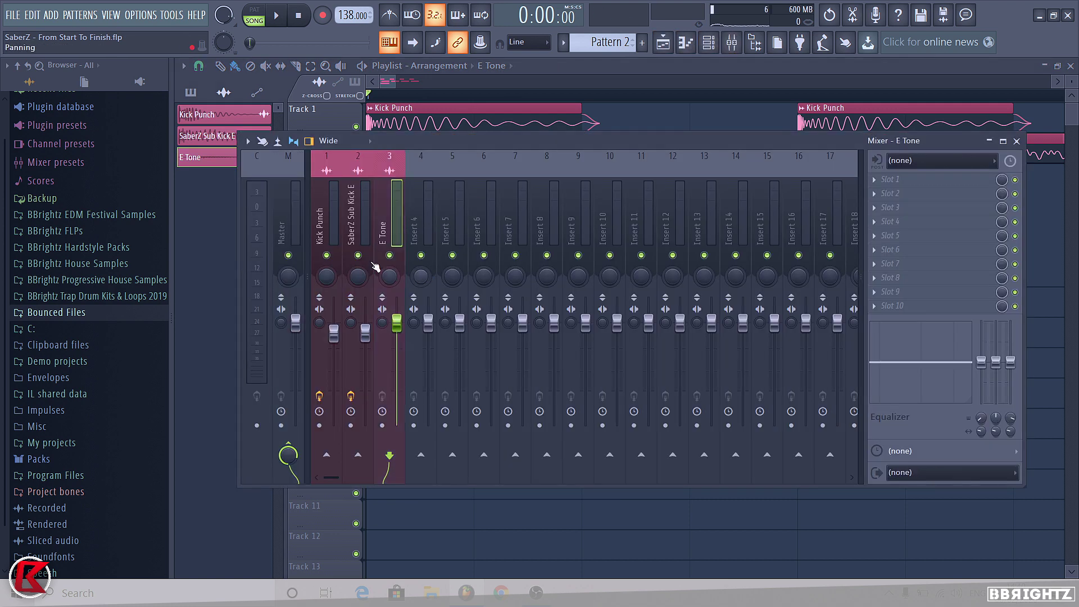
{"action": "key", "text": "space"}
{"action": "left_click", "coordinate": [890, 178]}
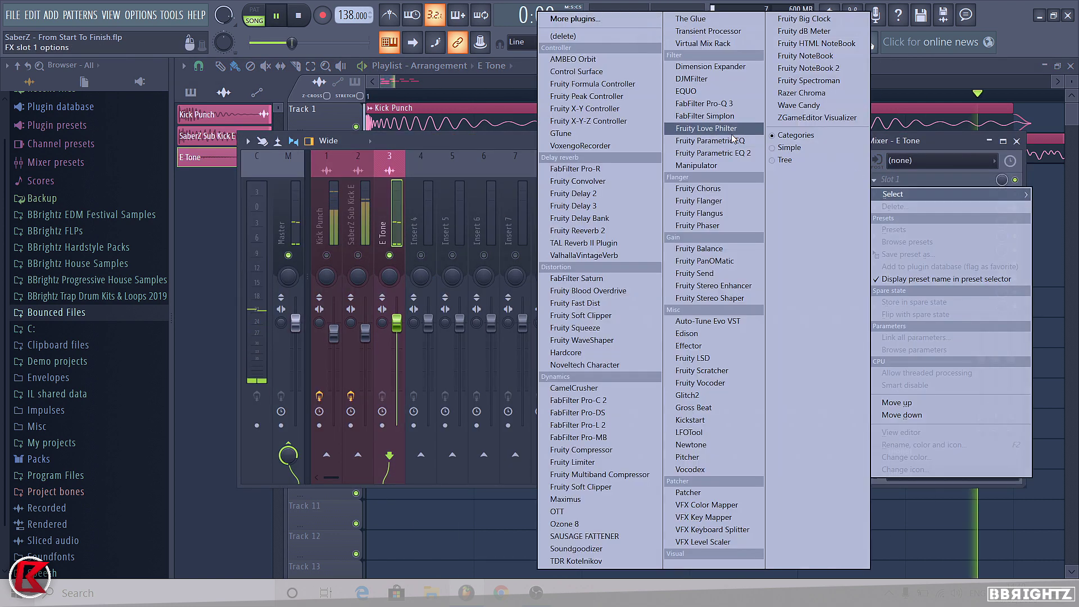
{"action": "left_click", "coordinate": [714, 133]}
Step: Cut E Tone's lows in the EQ with band 1 at about -14.3 dB and 55 Hz, and slightly lower band 2
{"action": "key", "text": "space"}
{"action": "key", "text": "space"}
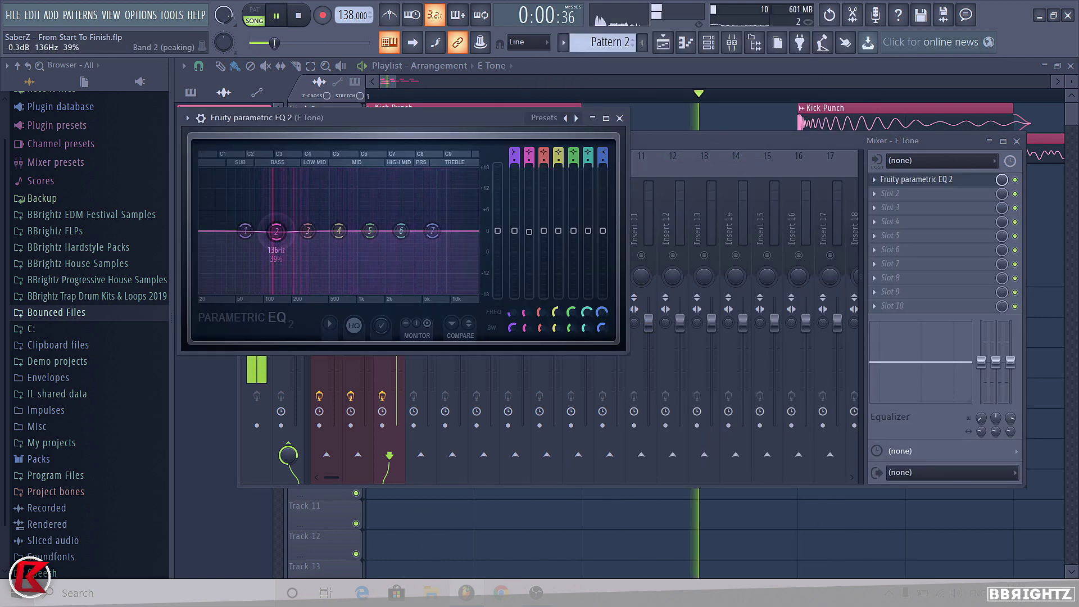
{"action": "key", "text": "space"}
{"action": "key", "text": "space"}
{"action": "left_click_drag", "start_coordinate": [276, 232], "coordinate": [240, 282]}
{"action": "key", "text": "space"}
{"action": "key", "text": "space"}
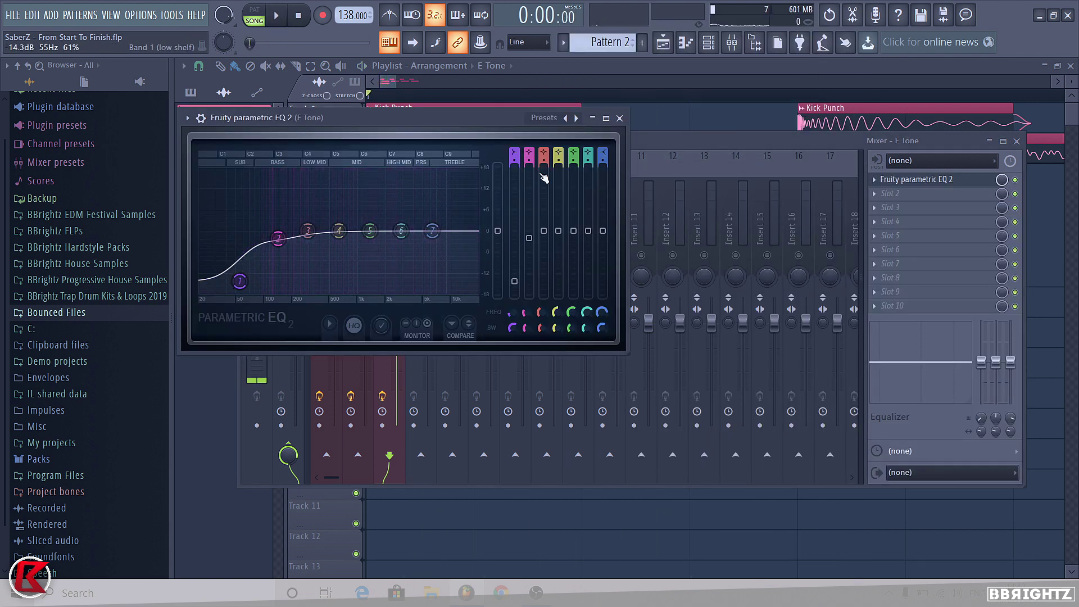
{"action": "left_click", "coordinate": [619, 118]}
Step: Copy the LFOTool preset from the SaberZ Sub Kick E insert to slot 2 of the E Tone insert and play the loop
{"action": "key", "text": "space"}
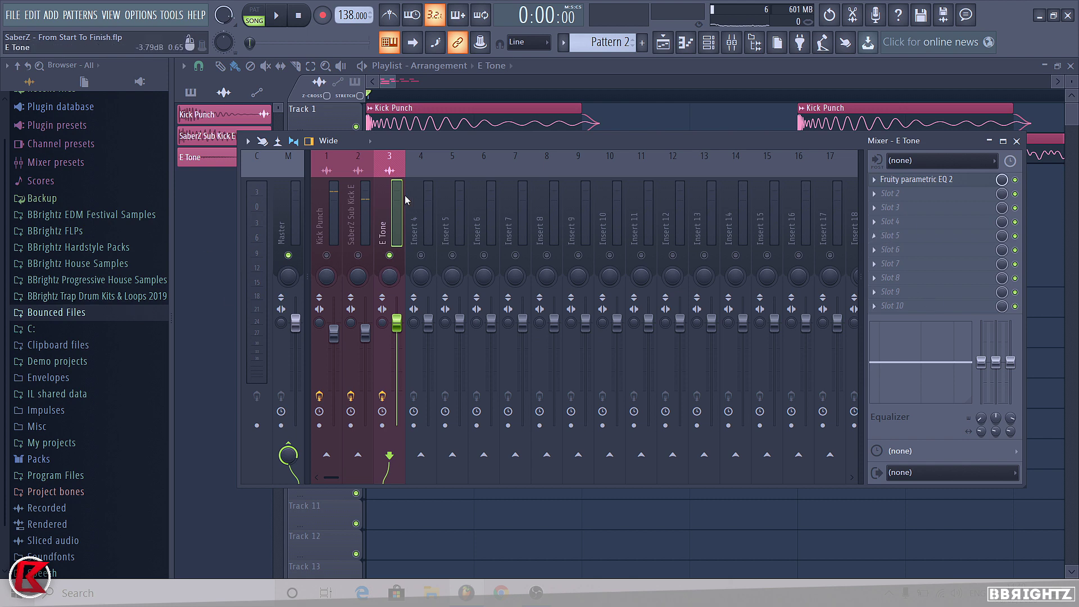
{"action": "key", "text": "Left"}
{"action": "right_click", "coordinate": [879, 312]}
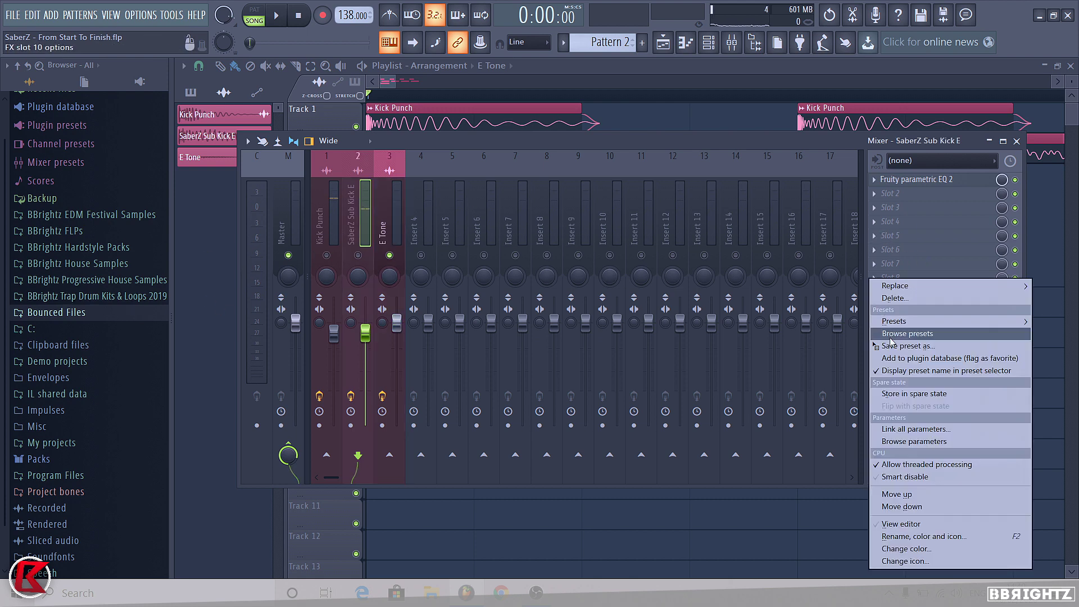
{"action": "left_click_drag", "start_coordinate": [902, 347], "coordinate": [397, 230]}
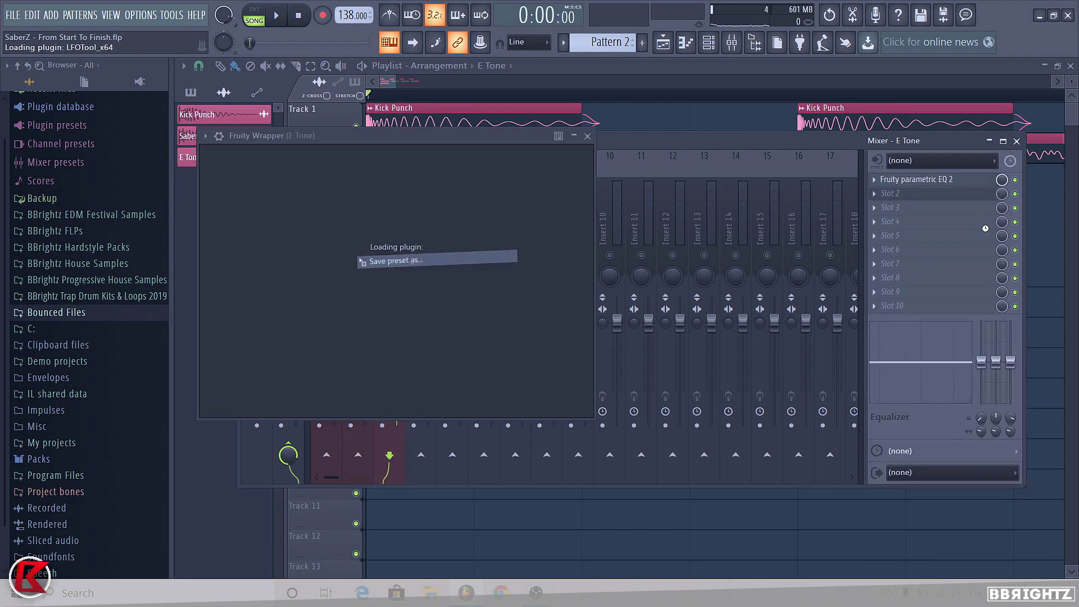
{"action": "key", "text": "space"}
{"action": "left_click", "coordinate": [944, 194]}
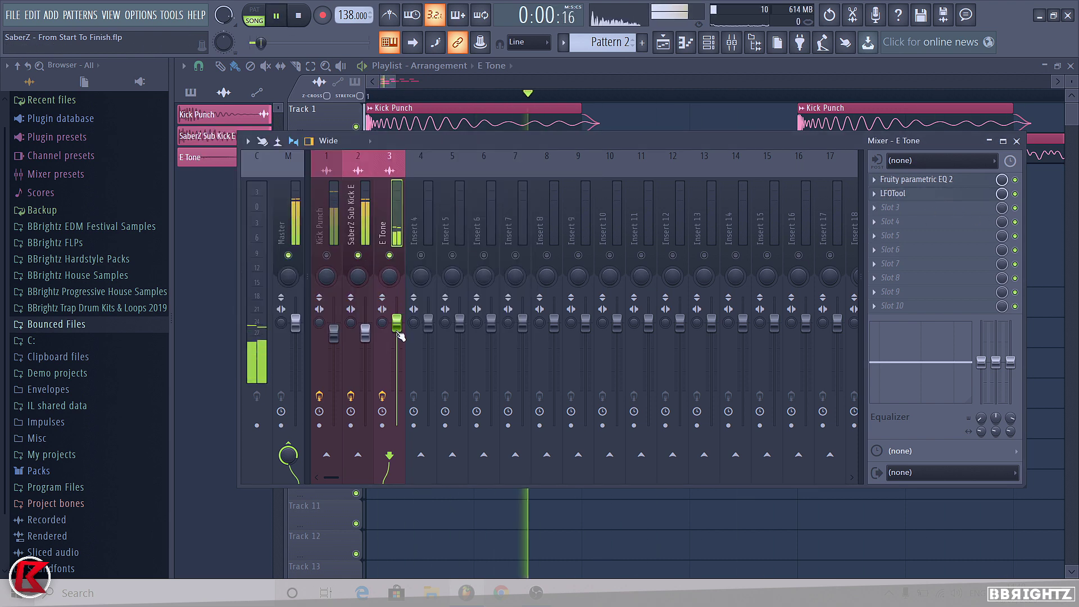
{"action": "key", "text": "F9"}
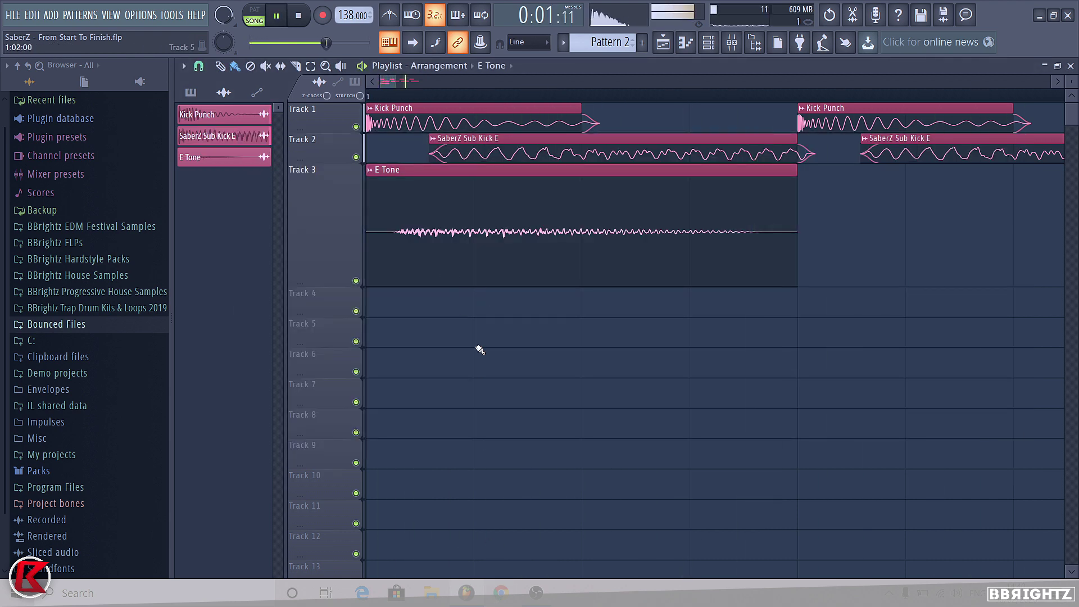
Step: Duplicate the E Tone clip three times so it fills bar 1 on Track 3
{"action": "left_click", "coordinate": [390, 216]}
{"action": "key", "text": "ctrl+b"}
{"action": "key", "text": "ctrl+b"}
{"action": "key", "text": "ctrl+b"}
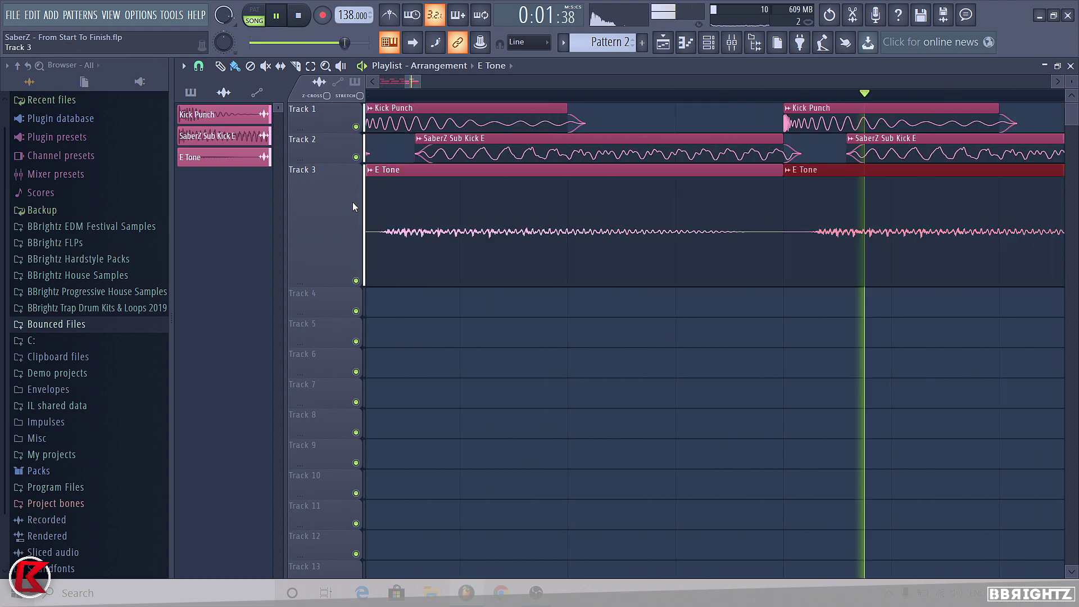
{"action": "left_click", "coordinate": [615, 342], "text": "ctrl"}
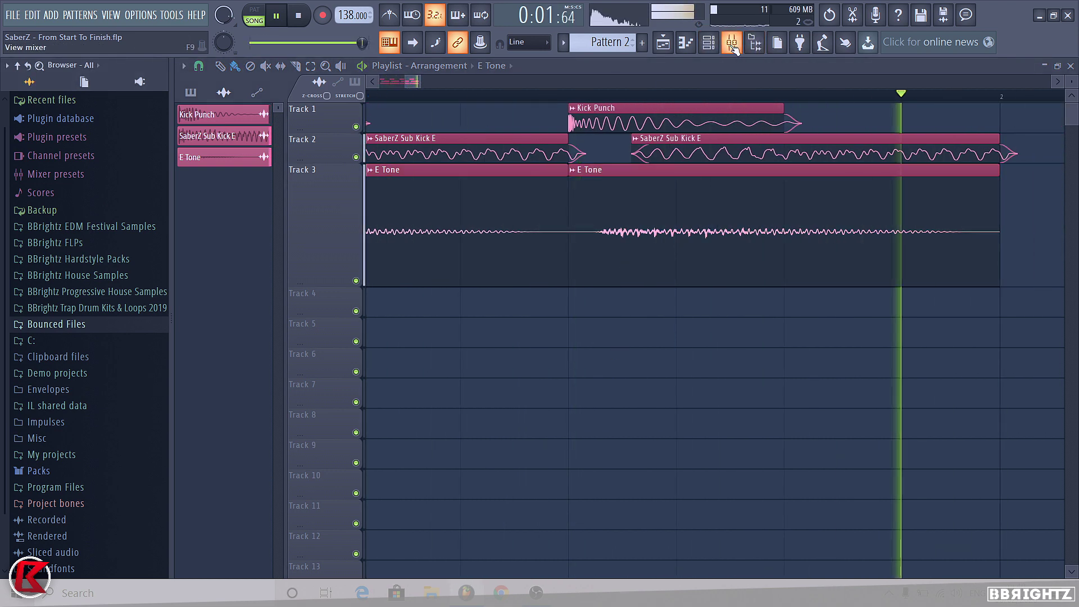
Step: Add a second Fruity Parametric EQ 2 in slot 4 of the E Tone insert
{"action": "left_click", "coordinate": [731, 42]}
{"action": "key", "text": "space"}
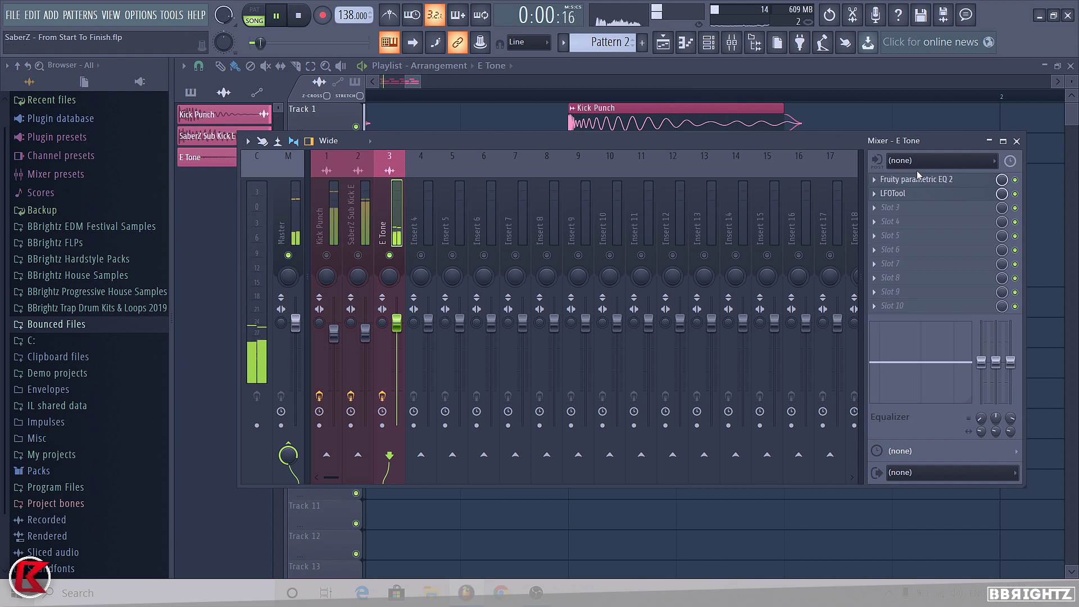
{"action": "left_click", "coordinate": [875, 222]}
{"action": "mouse_move", "coordinate": [887, 236]}
{"action": "left_click", "coordinate": [730, 153]}
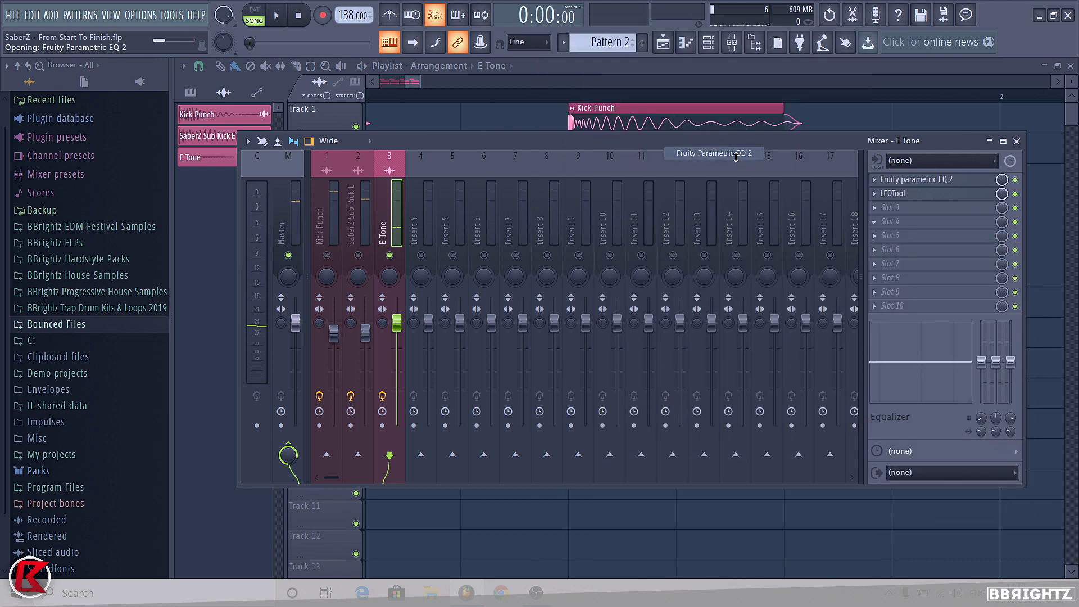
Step: Adjust a band of the second E Tone equalizer during playback and return to the playlist
{"action": "key", "text": "space"}
{"action": "left_click_drag", "start_coordinate": [455, 284], "coordinate": [481, 265]}
{"action": "left_click", "coordinate": [647, 172]}
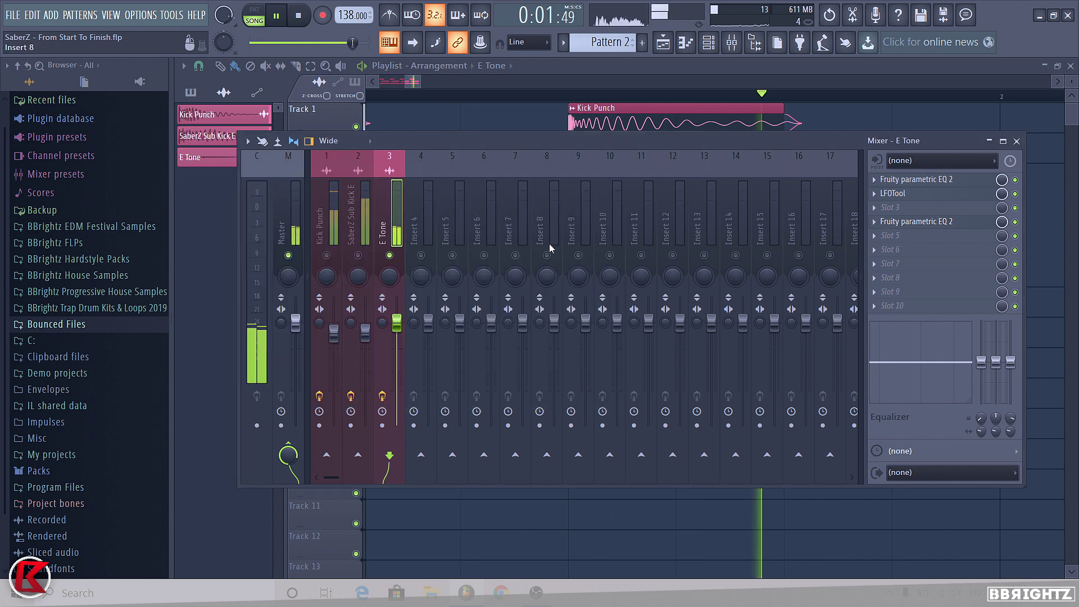
{"action": "key", "text": "F9"}
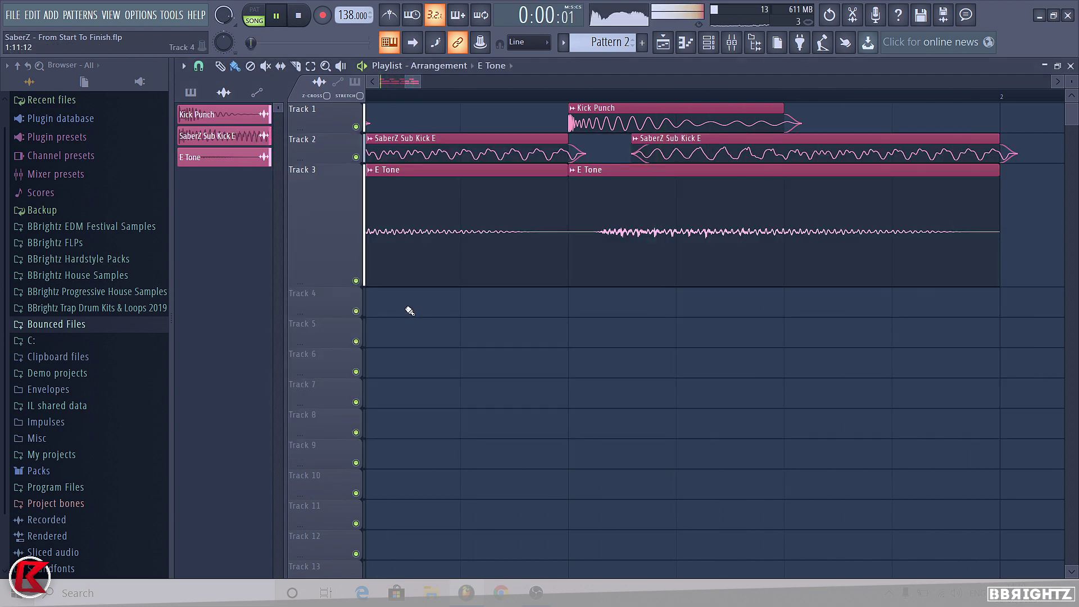
Step: Reset Track 3 to its 100% size and stop playback of the one-bar loop
{"action": "scroll", "coordinate": [525, 356], "scroll_direction": "down", "scroll_amount": 4, "text": "ctrl"}
{"action": "right_click", "coordinate": [314, 164]}
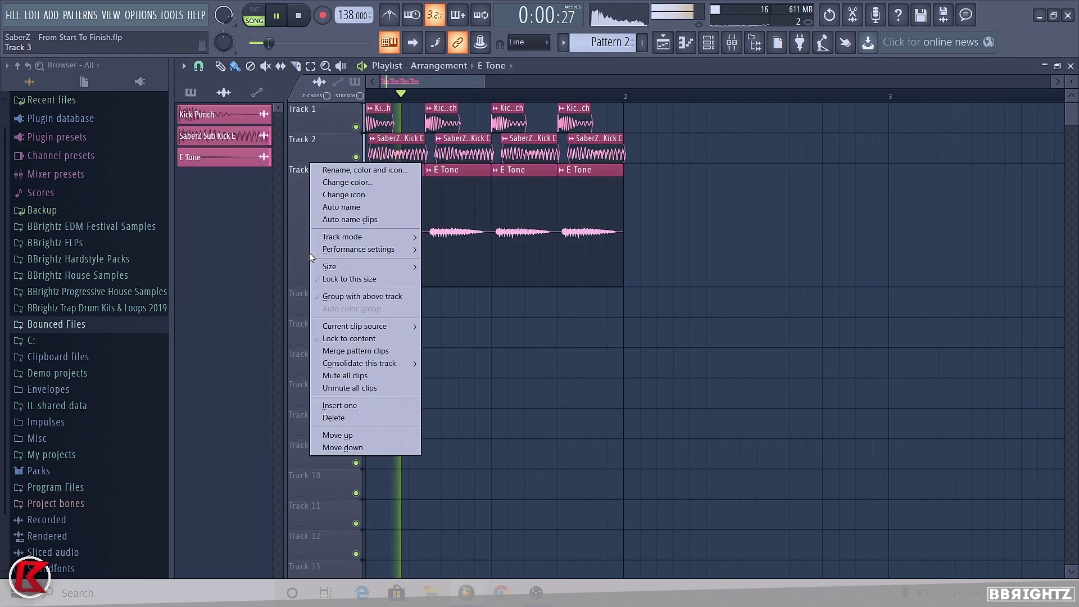
{"action": "left_click", "coordinate": [447, 285]}
{"action": "scroll", "coordinate": [485, 230], "scroll_direction": "down", "scroll_amount": 2, "text": "ctrl"}
{"action": "scroll", "coordinate": [485, 230], "scroll_direction": "down", "scroll_amount": 1, "text": "ctrl"}
{"action": "key", "text": "space"}
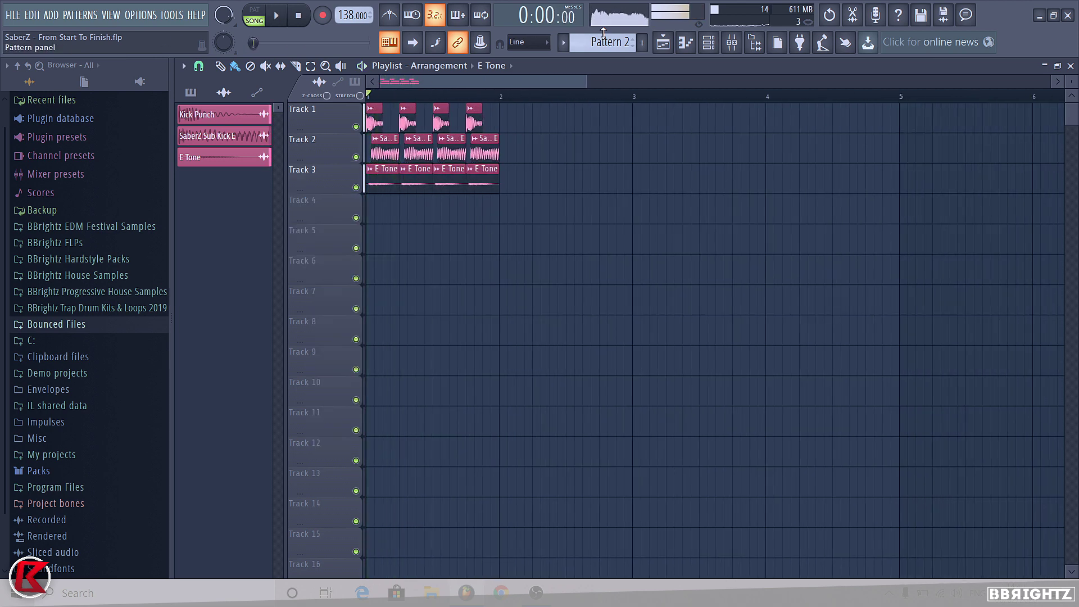
Step: Place Pattern 1 on Track 6 and duplicate the one-bar kick and E Tone loop three times through bar 4, with playback running
{"action": "scroll", "coordinate": [613, 40], "scroll_direction": "up", "scroll_amount": 1}
{"action": "left_click", "coordinate": [380, 258]}
{"action": "left_click_drag", "start_coordinate": [394, 269], "coordinate": [385, 269]}
{"action": "key", "text": "ctrl+b"}
{"action": "key", "text": "ctrl+b"}
{"action": "key", "text": "space"}
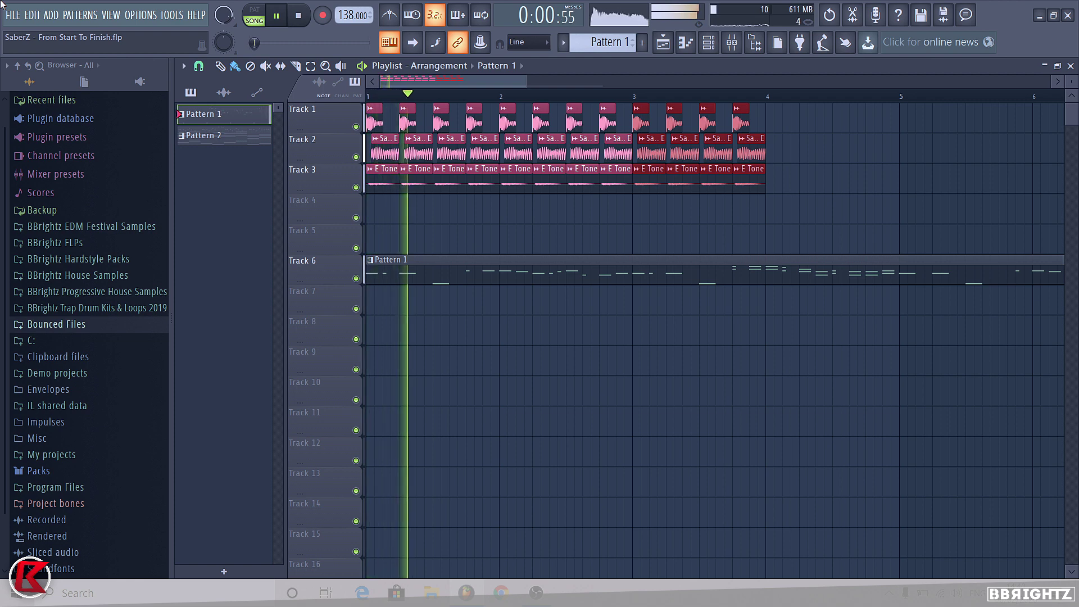
{"action": "key", "text": "ctrl+b"}
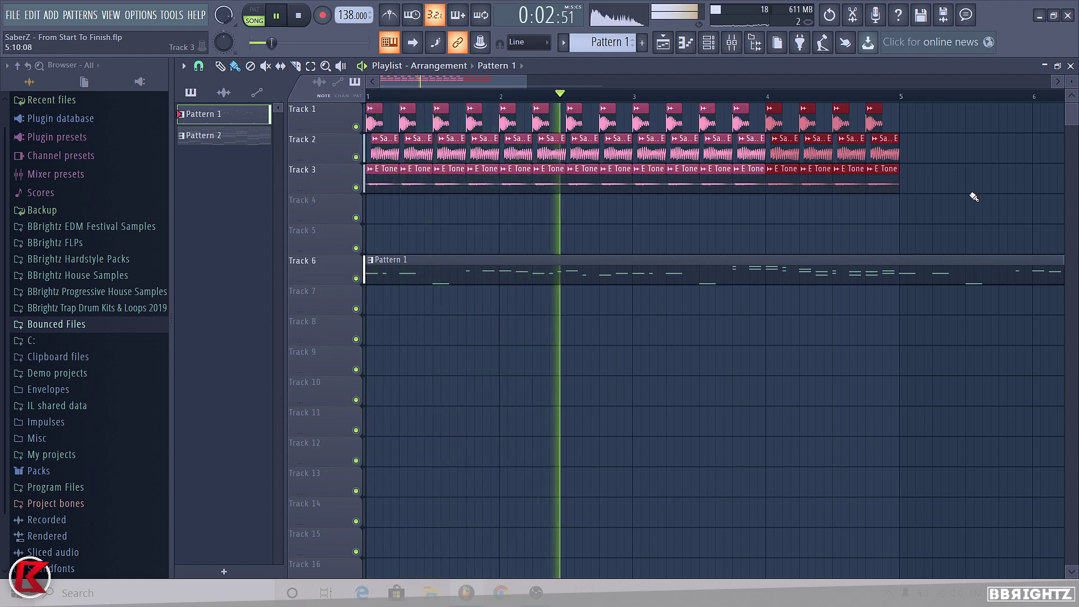
Step: Enlarge Track 3 and select all its E Tone clips during playback, then stop the song
{"action": "left_click_drag", "start_coordinate": [332, 190], "coordinate": [340, 275]}
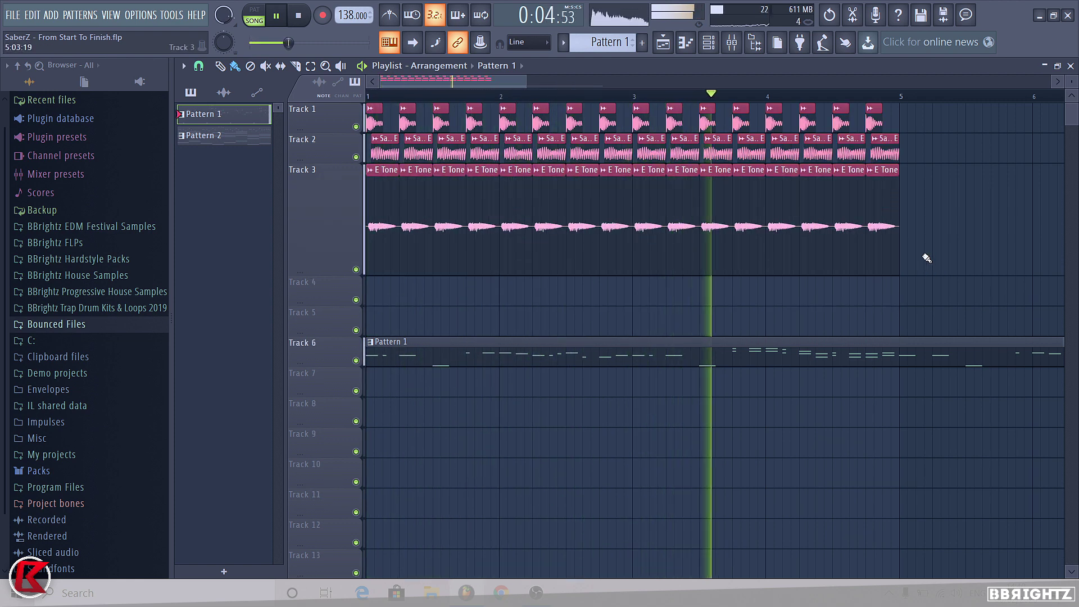
{"action": "left_click_drag", "start_coordinate": [936, 291], "coordinate": [368, 214]}
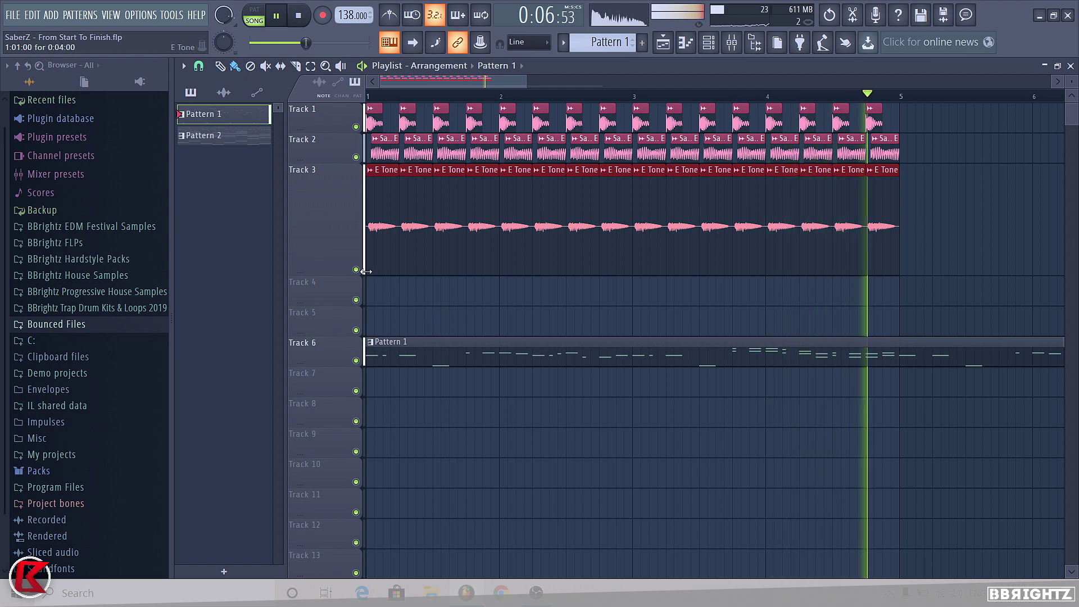
{"action": "key", "text": "space"}
Step: Remove the Pattern 1 clip from Track 6, return Track 3 to 100% size and clear the clip selection
{"action": "right_click", "coordinate": [428, 344]}
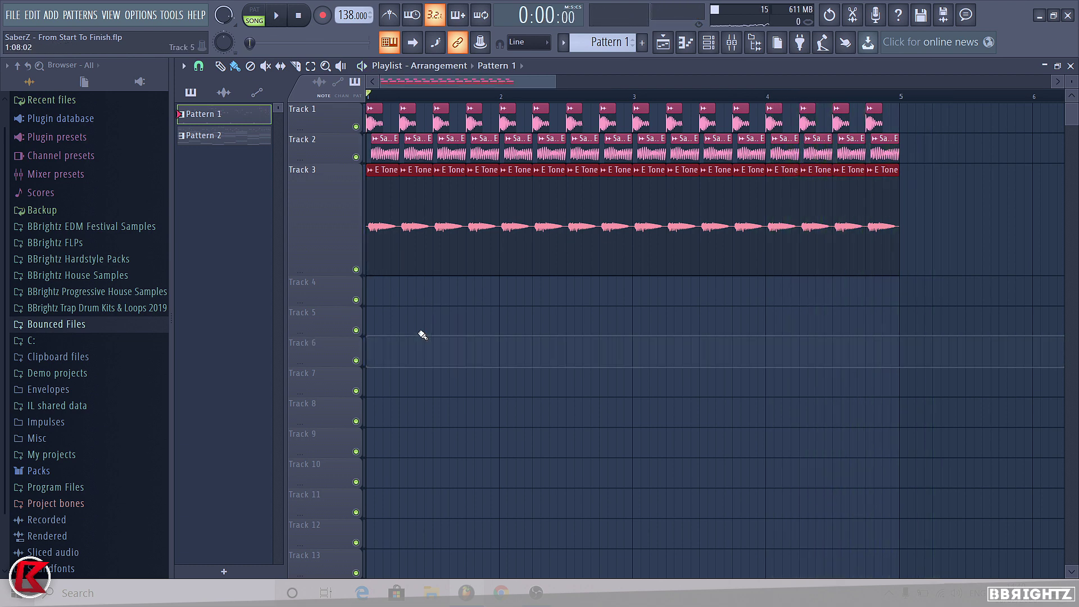
{"action": "right_click", "coordinate": [333, 242]}
{"action": "mouse_move", "coordinate": [397, 269]}
{"action": "left_click", "coordinate": [446, 292]}
{"action": "left_click", "coordinate": [645, 372], "text": "ctrl"}
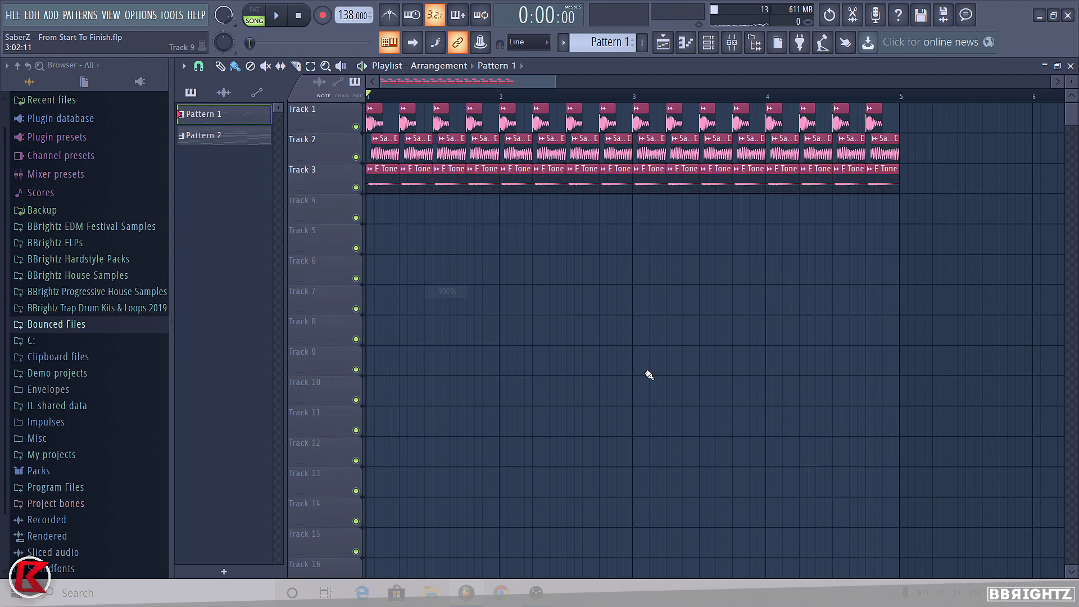
Step: Delete the last Kick Punch, SaberZ Sub Kick E and E Tone clips at the end of bar 4
{"action": "scroll", "coordinate": [613, 215], "scroll_direction": "down", "scroll_amount": 2}
{"action": "scroll", "coordinate": [591, 85], "scroll_direction": "down", "scroll_amount": 1}
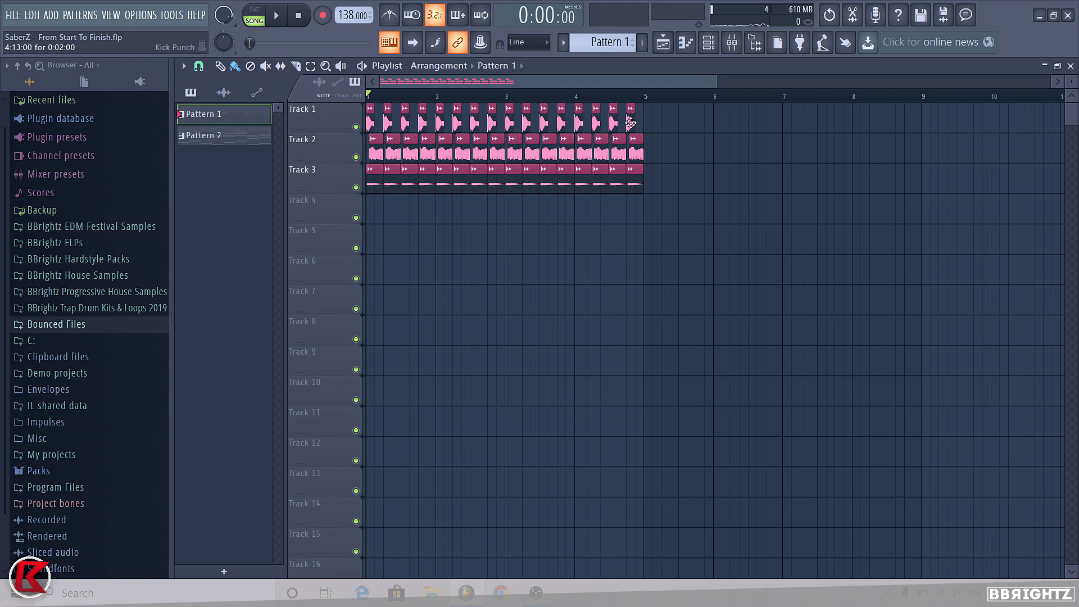
{"action": "right_click", "coordinate": [635, 147]}
{"action": "right_click", "coordinate": [637, 175]}
{"action": "scroll", "coordinate": [639, 125], "scroll_direction": "down", "scroll_amount": 1}
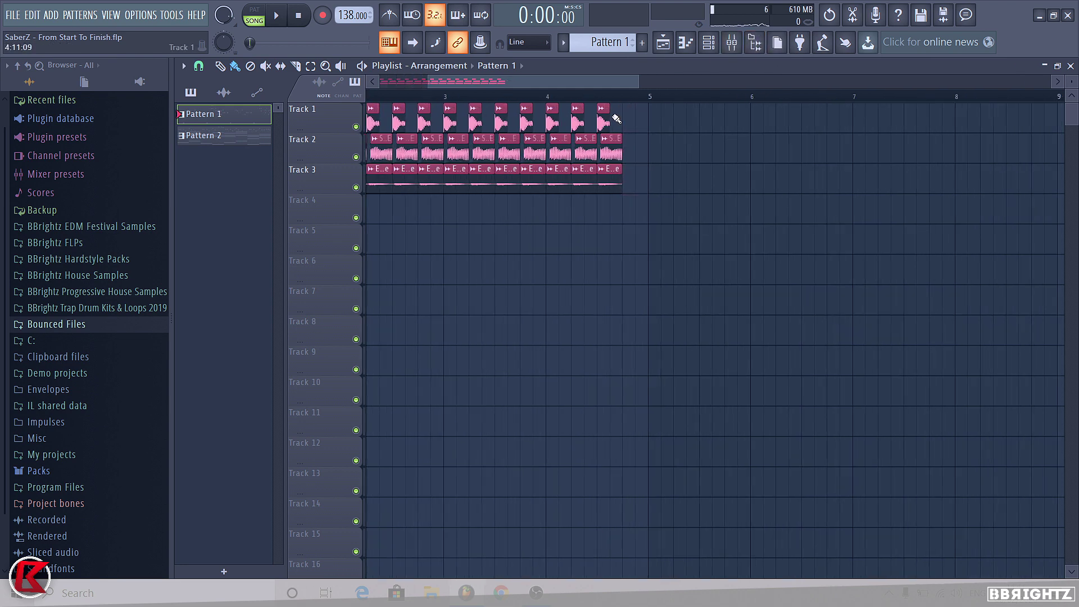
{"action": "scroll", "coordinate": [639, 124], "scroll_direction": "up", "scroll_amount": 3}
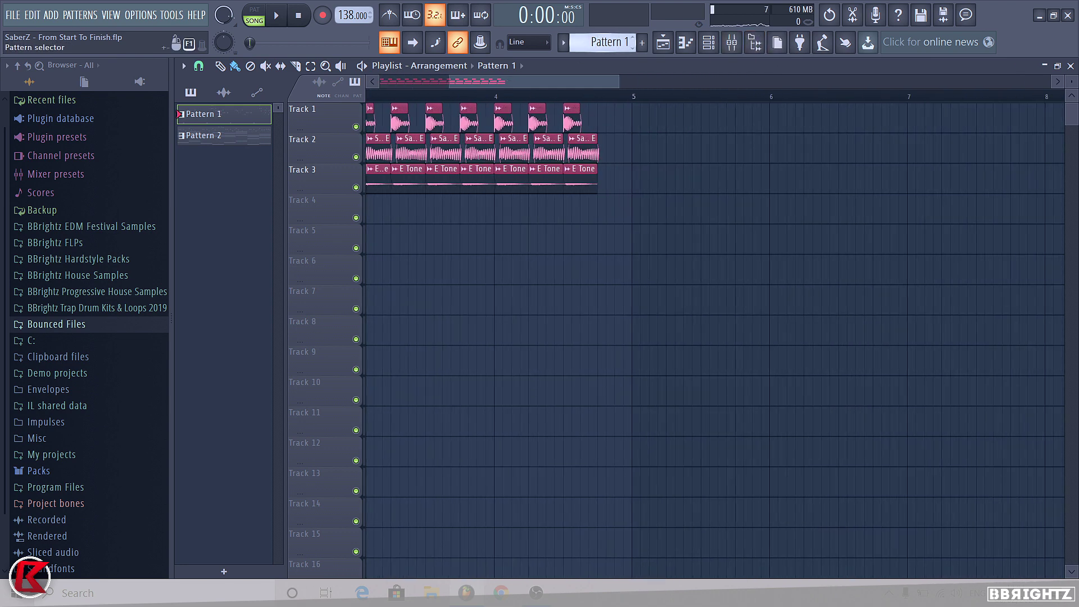
Step: Open the sample settings of the SaberZ Sub Kick E clip on the first beat of bar 4
{"action": "scroll", "coordinate": [545, 178], "scroll_direction": "up", "scroll_amount": 1}
{"action": "left_click_drag", "start_coordinate": [700, 232], "coordinate": [105, 129]}
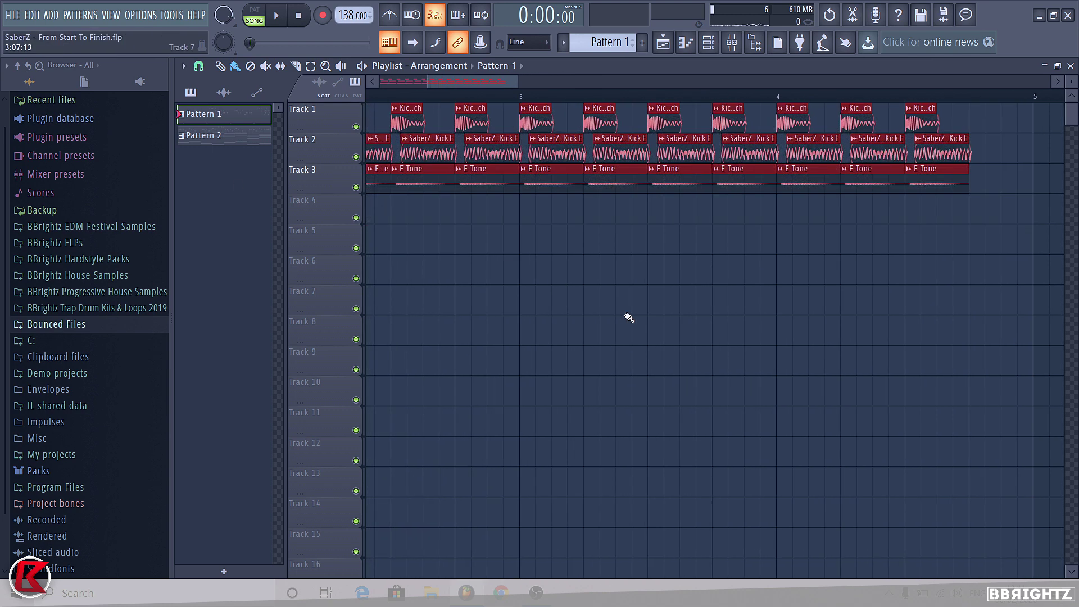
{"action": "left_click", "coordinate": [627, 316], "text": "ctrl"}
{"action": "scroll", "coordinate": [637, 180], "scroll_direction": "down", "scroll_amount": 2}
{"action": "scroll", "coordinate": [723, 202], "scroll_direction": "up", "scroll_amount": 4}
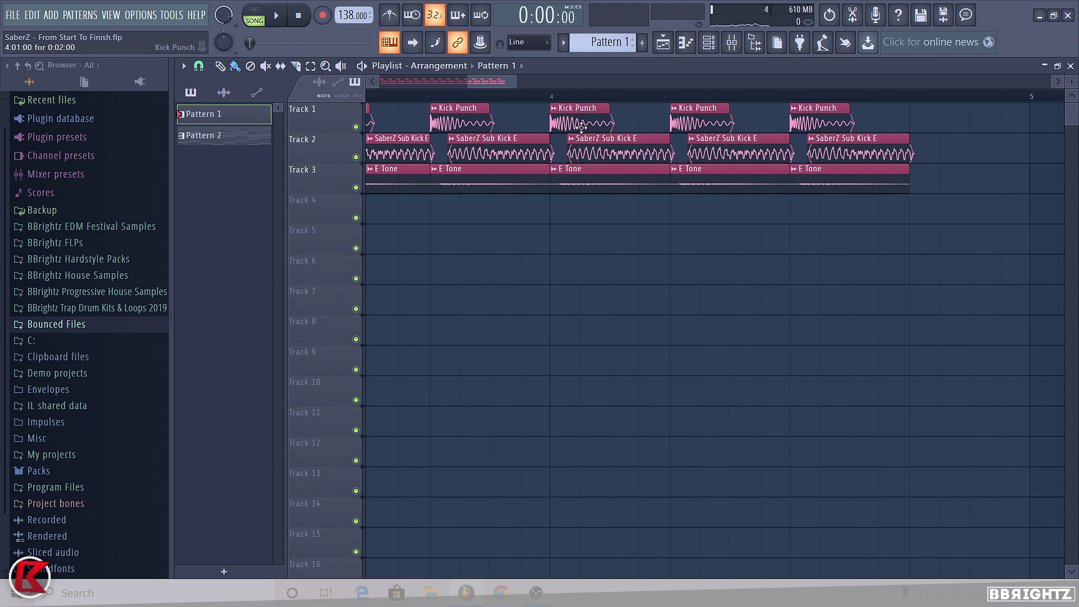
{"action": "double_click", "coordinate": [599, 147]}
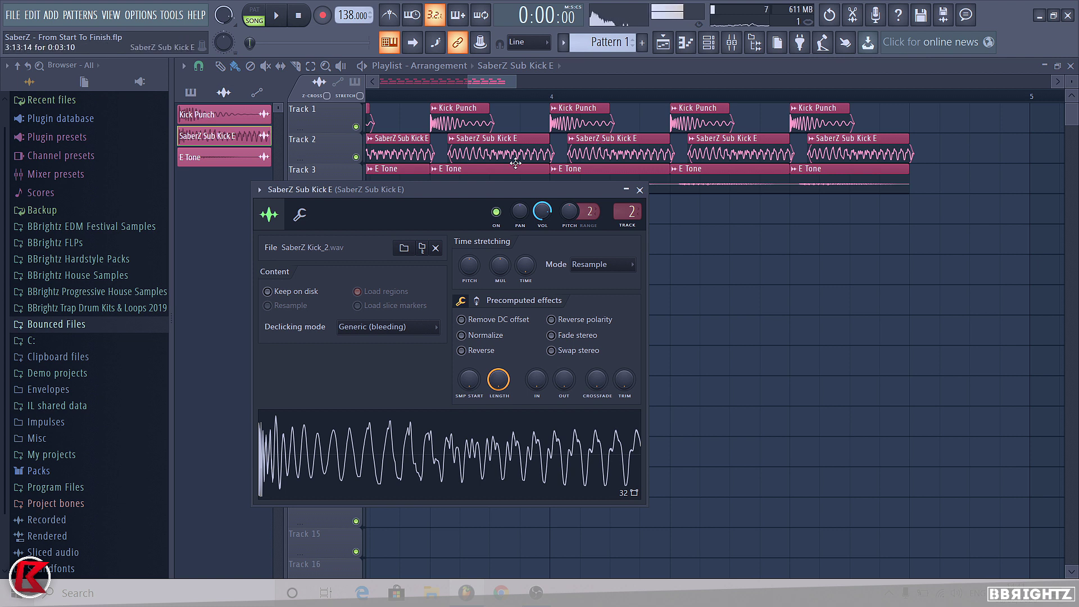
Step: Make the SaberZ Sub Kick E clip at bar 4 unique and rename it SaberZ Sub Kick G
{"action": "left_click", "coordinate": [639, 190]}
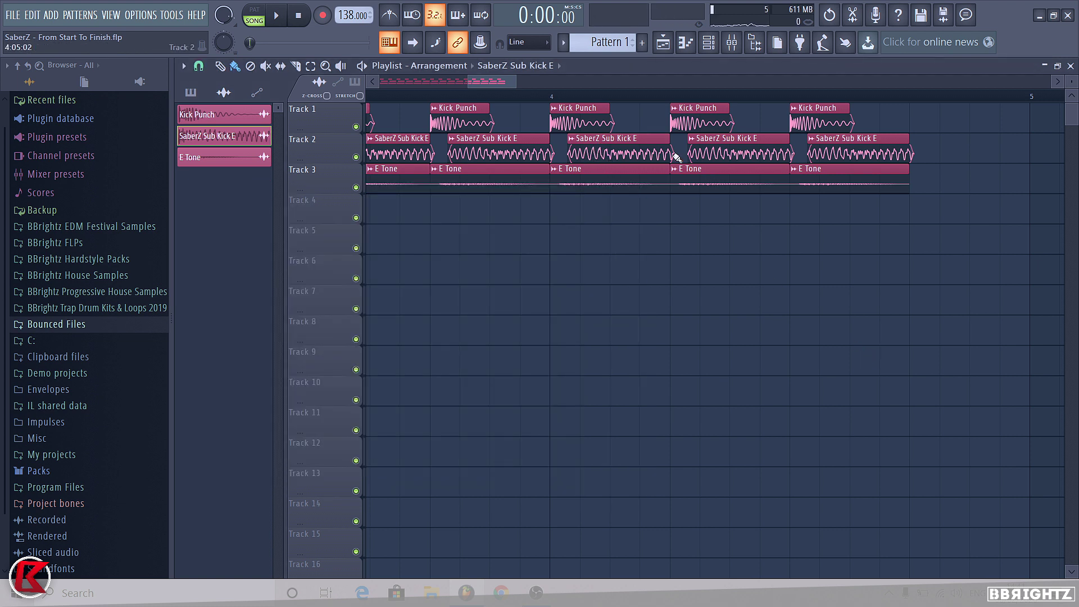
{"action": "left_click", "coordinate": [571, 140]}
{"action": "left_click", "coordinate": [598, 238]}
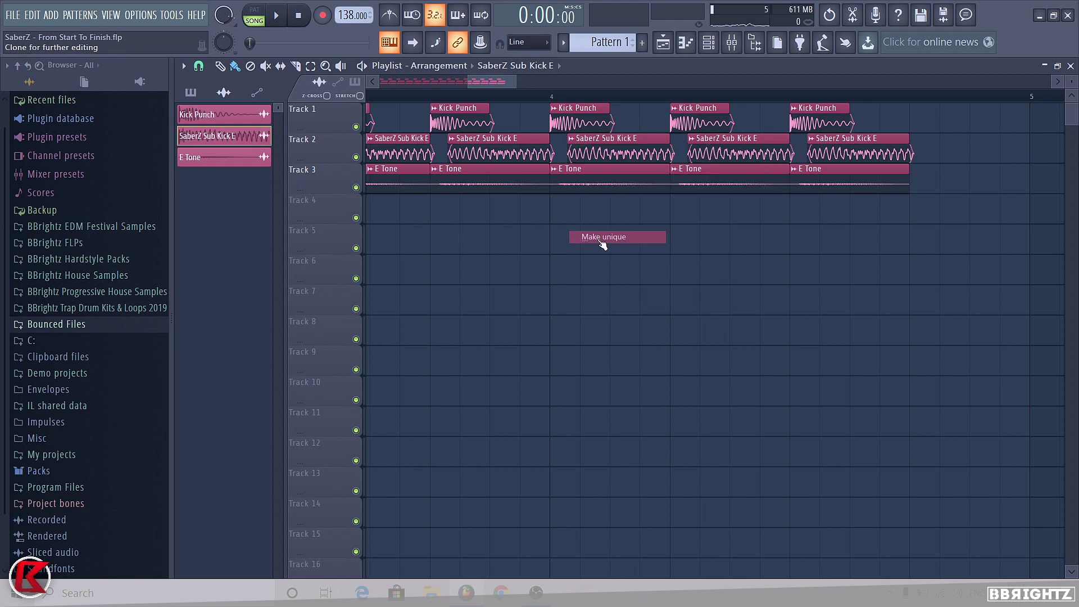
{"action": "left_click", "coordinate": [579, 142]}
{"action": "left_click", "coordinate": [609, 201]}
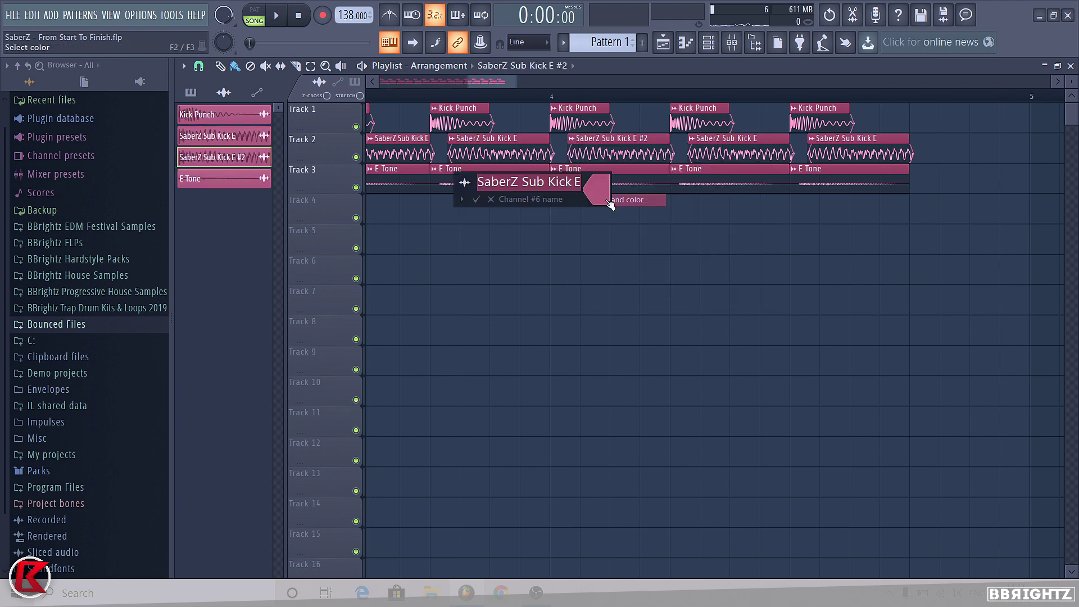
{"action": "key", "text": "End"}
{"action": "key", "text": "BackSpace"}
{"action": "key", "text": "BackSpace"}
{"action": "key", "text": "BackSpace"}
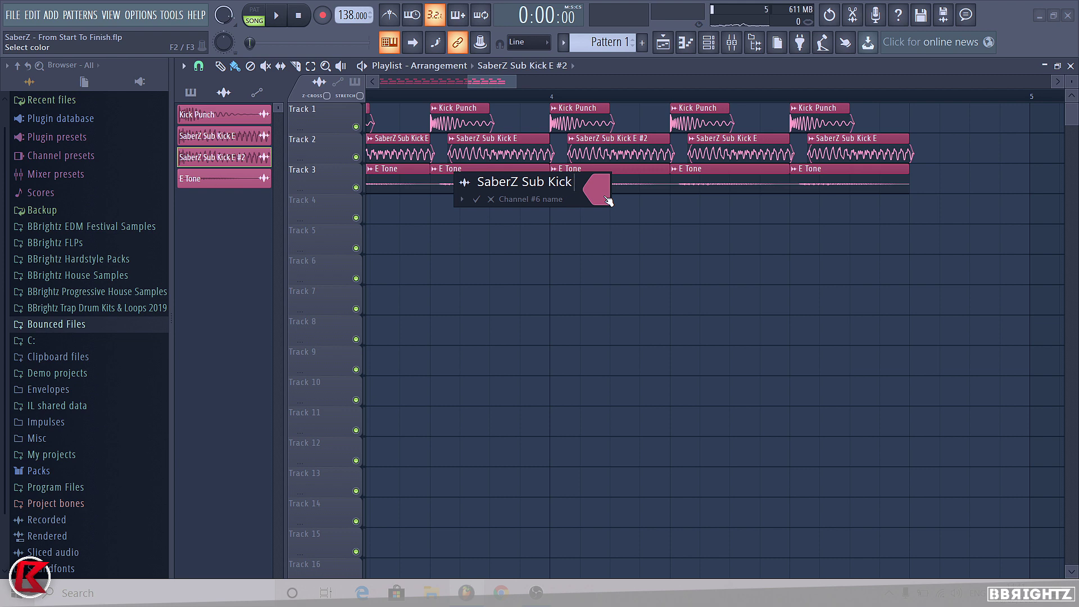
{"action": "type", "text": "G"}
{"action": "key", "text": "Return"}
Step: Set the SaberZ Sub Kick G channel's time stretching mode to Stretch and raise its channel pitch
{"action": "double_click", "coordinate": [618, 140]}
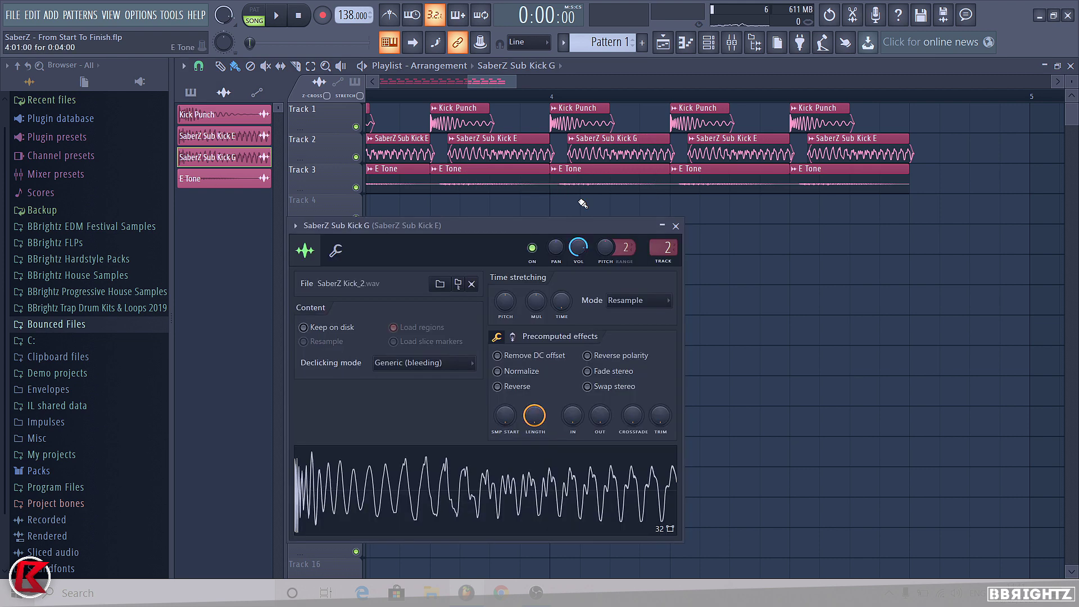
{"action": "left_click", "coordinate": [638, 300]}
{"action": "left_click", "coordinate": [627, 338]}
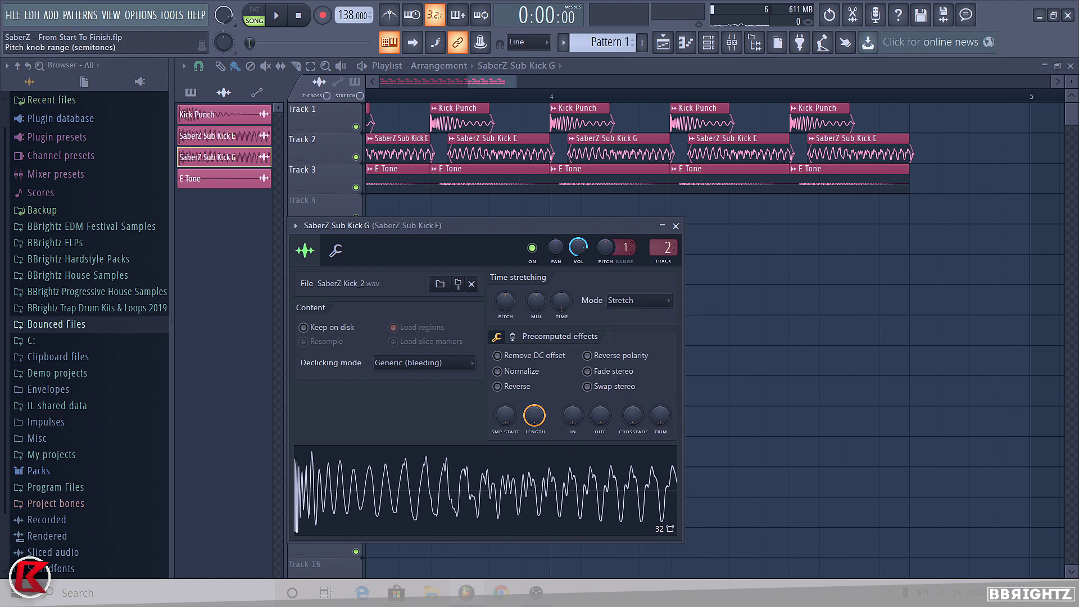
{"action": "left_click_drag", "start_coordinate": [605, 247], "coordinate": [600, 165]}
{"action": "key", "text": "q"}
{"action": "key", "text": "Escape"}
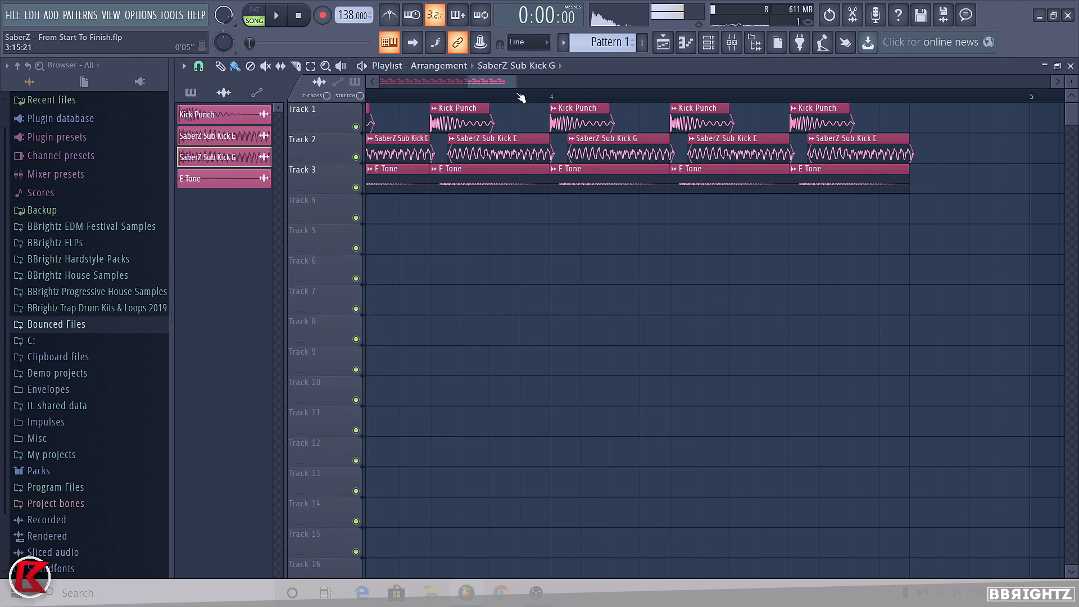
Step: Mute the last three E Tone clips and replace the second sub kick in bar 4 with SaberZ Sub Kick G
{"action": "left_click", "coordinate": [430, 93]}
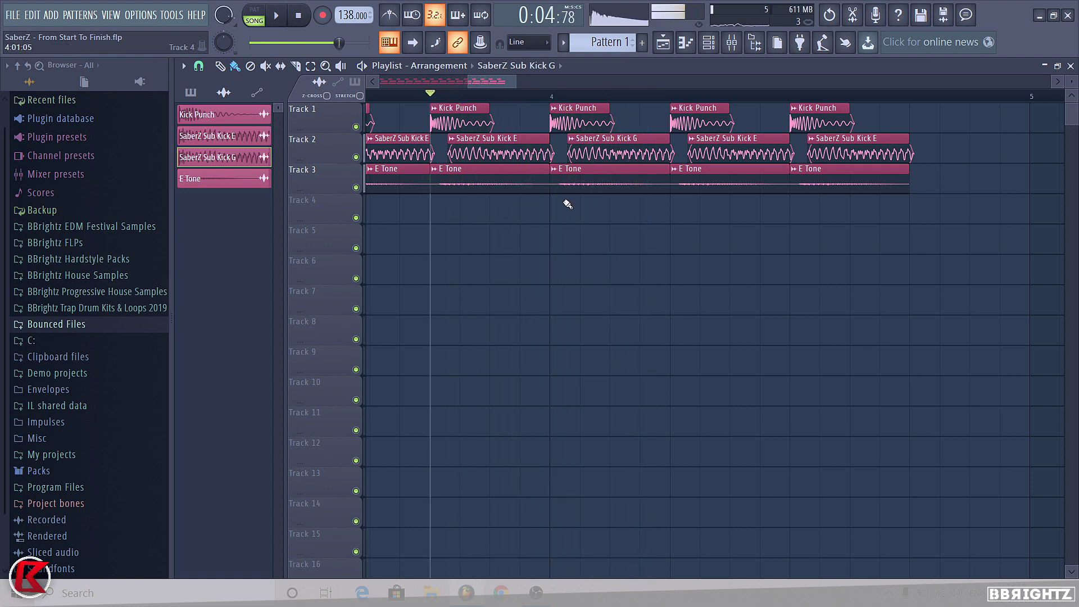
{"action": "mouse_move", "coordinate": [567, 204]}
{"action": "left_mouse_down"}
{"action": "mouse_move", "coordinate": [602, 191]}
{"action": "mouse_move", "coordinate": [830, 186]}
{"action": "left_mouse_up"}
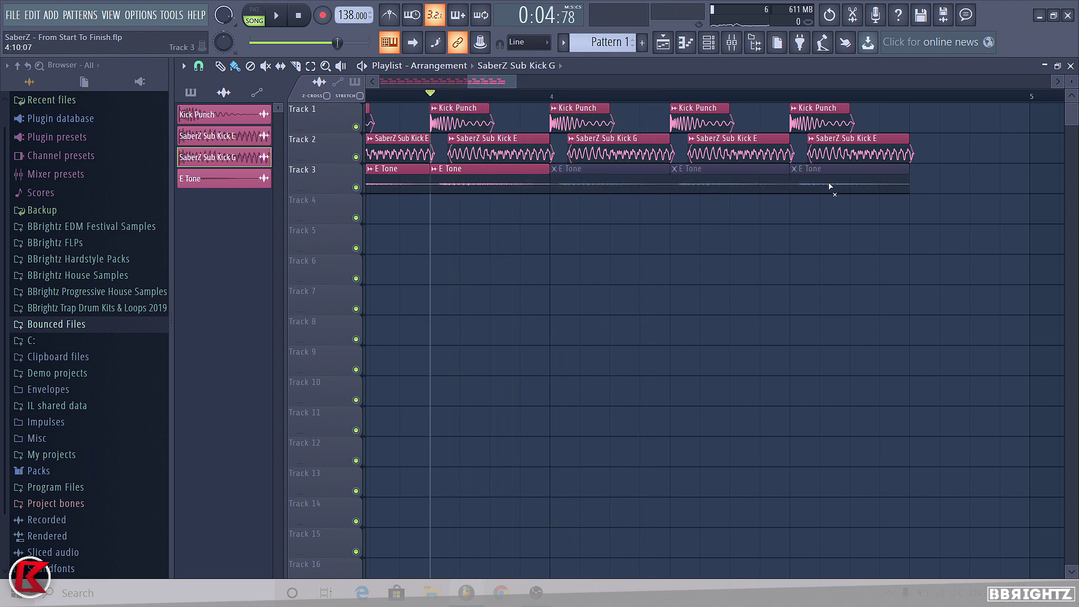
{"action": "right_click", "coordinate": [698, 148]}
{"action": "mouse_move", "coordinate": [649, 151]}
{"action": "left_mouse_down"}
{"action": "mouse_move", "coordinate": [790, 149]}
{"action": "mouse_move", "coordinate": [771, 147]}
{"action": "left_mouse_up"}
Step: Make the last sub kick clip unique and lower its channel pitch in Stretch mode, using a pitch range of 2
{"action": "left_click", "coordinate": [813, 139]}
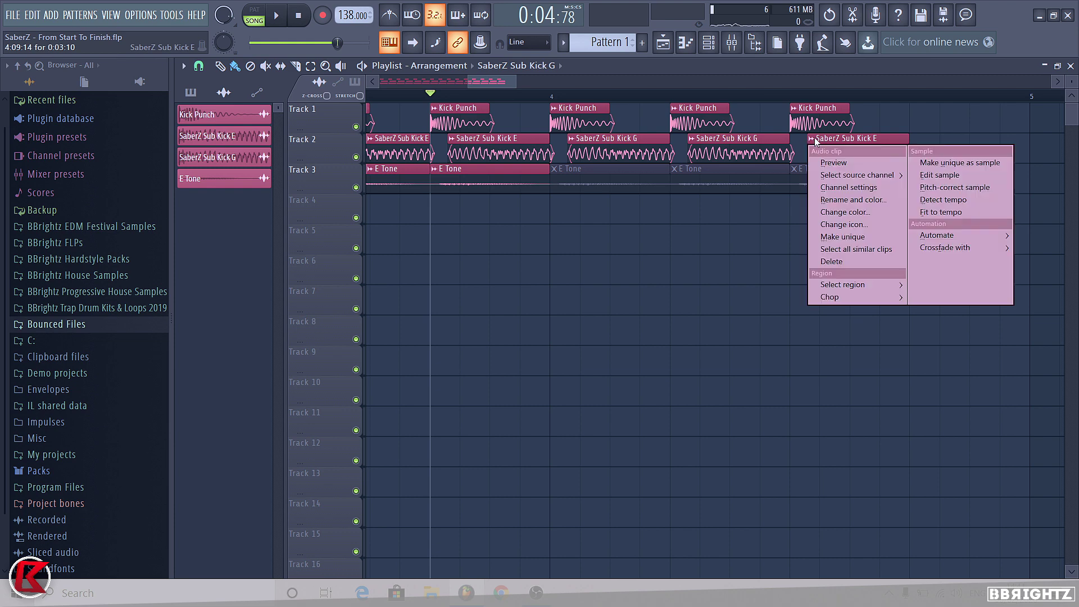
{"action": "left_click", "coordinate": [842, 236]}
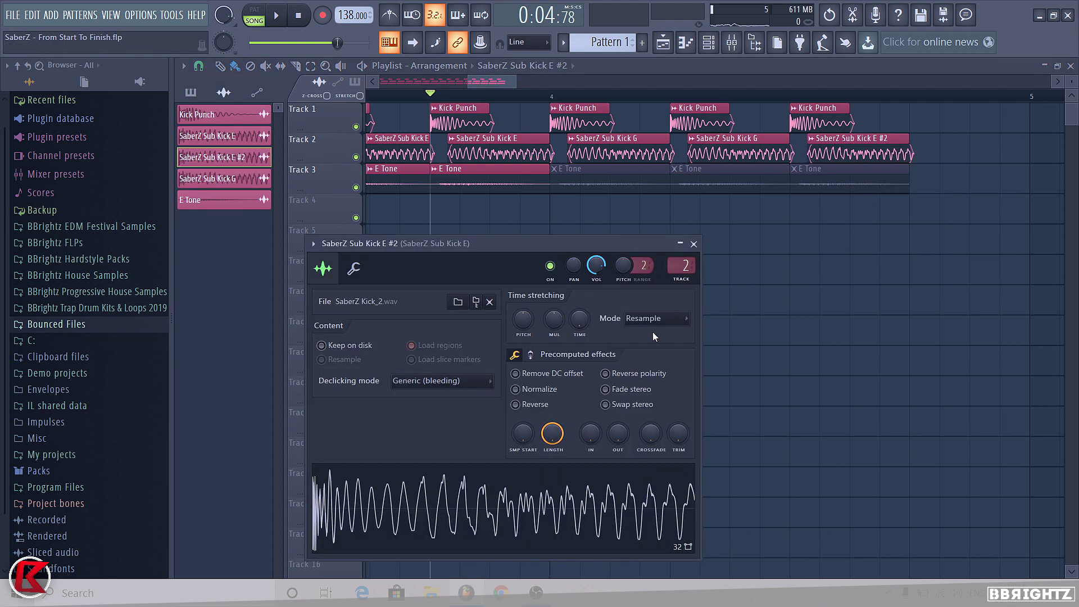
{"action": "left_click", "coordinate": [653, 319]}
{"action": "left_click", "coordinate": [651, 351]}
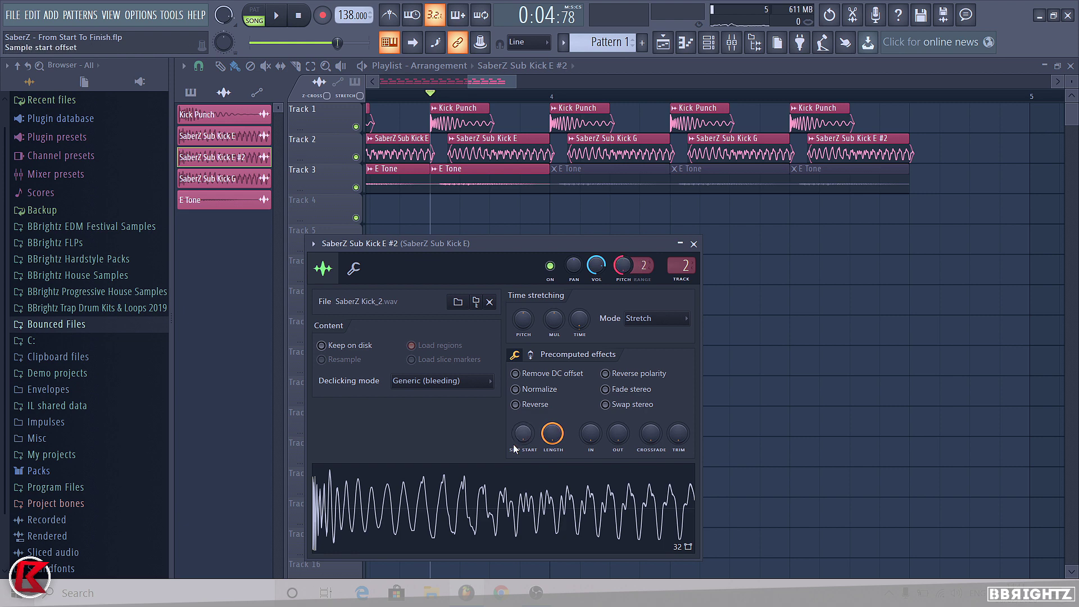
{"action": "left_click", "coordinate": [693, 243]}
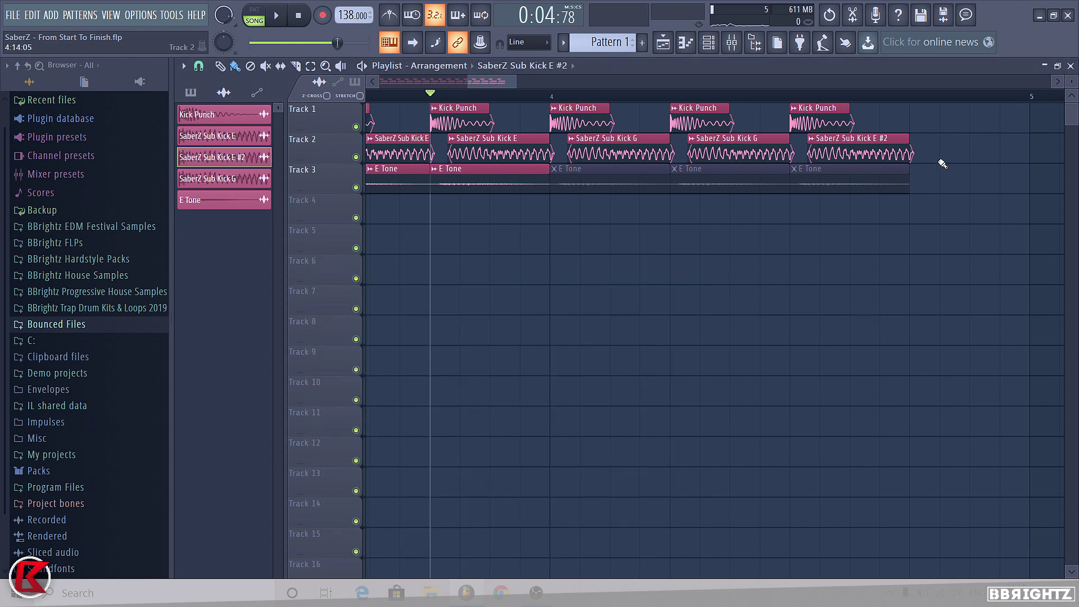
Step: Make the muted E Tone clip at bar 4 unique and replace the following E Tone clip with the copy
{"action": "left_click", "coordinate": [559, 171]}
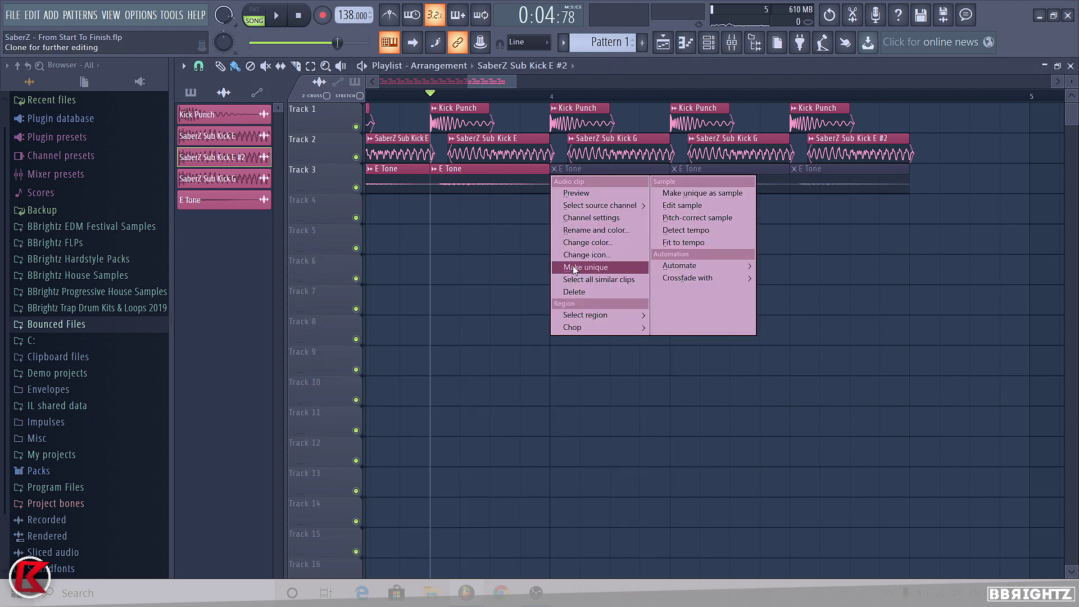
{"action": "left_click", "coordinate": [601, 268]}
{"action": "left_click", "coordinate": [710, 183]}
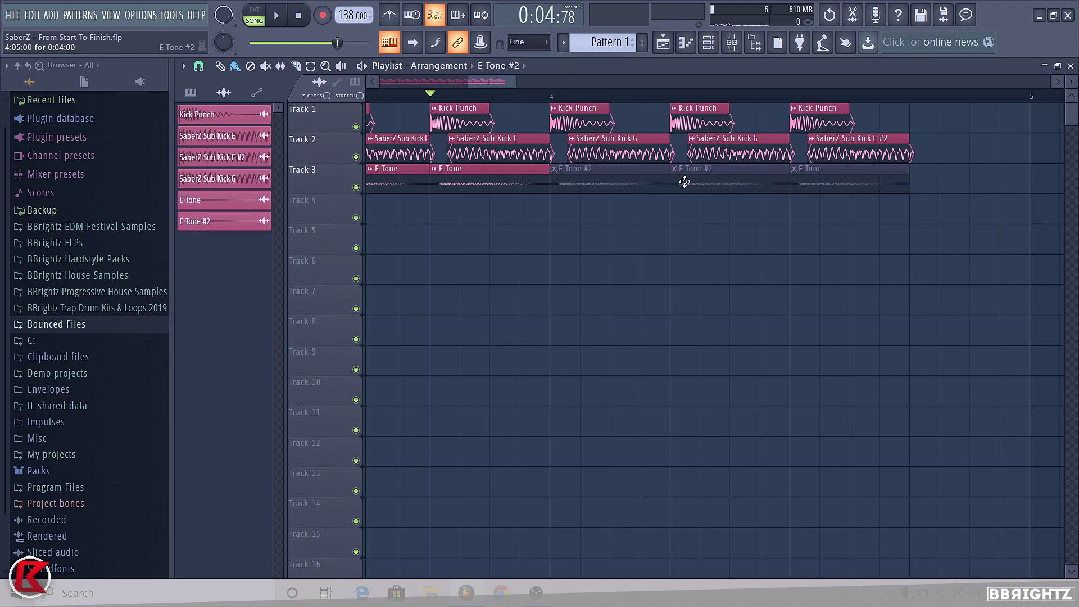
Step: Rename the duplicated tone channel in bar 4 as G Tone
{"action": "left_click", "coordinate": [677, 176]}
{"action": "left_click", "coordinate": [753, 230]}
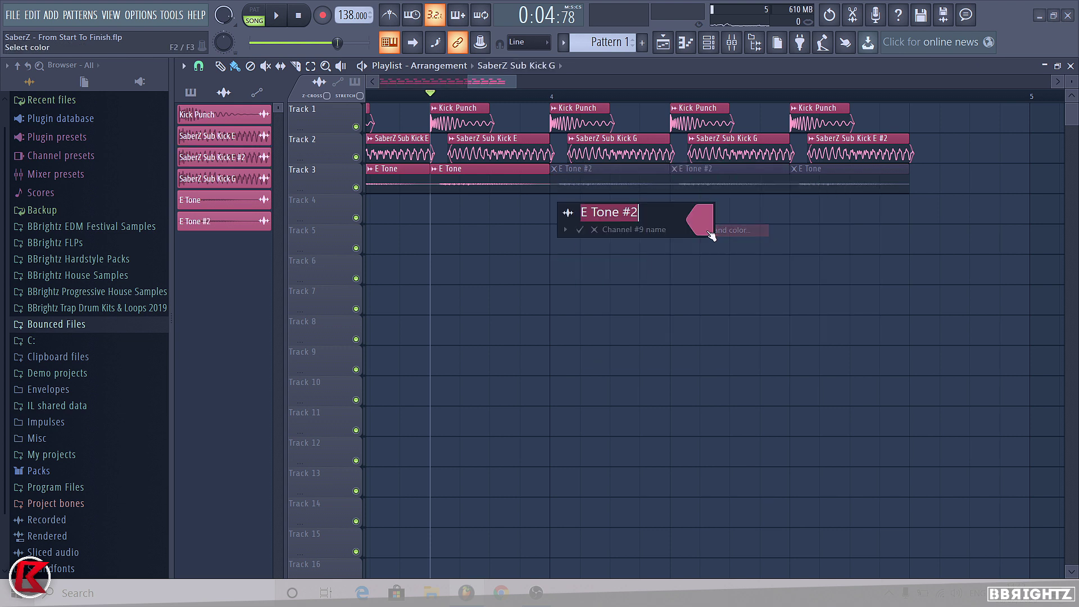
{"action": "key", "text": "BackSpace"}
{"action": "key", "text": "BackSpace"}
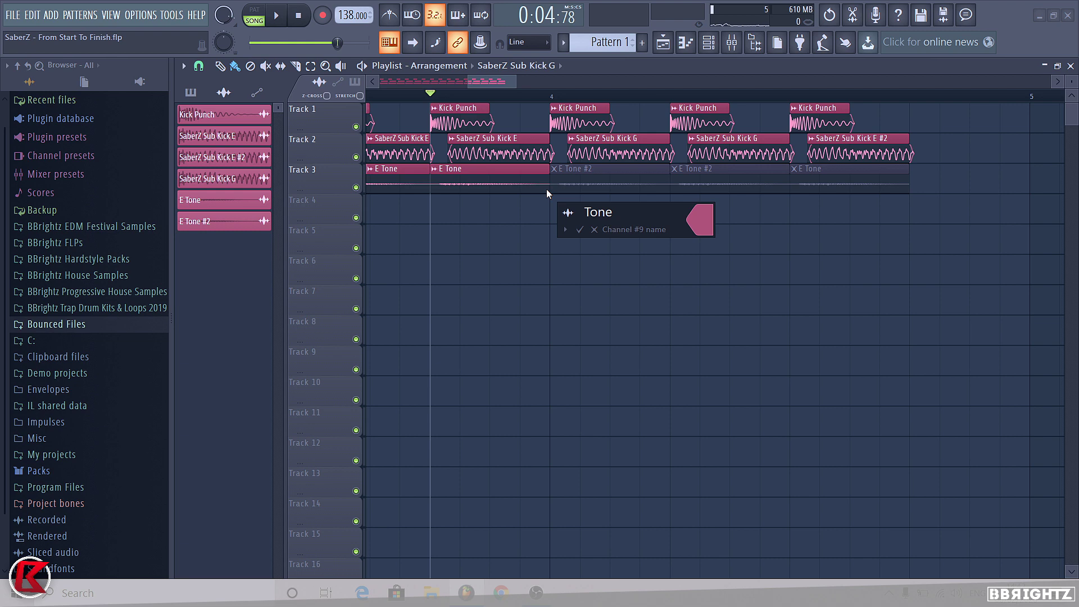
{"action": "type", "text": "G"}
{"action": "key", "text": "Return"}
Step: Set the G Tone channel's time stretching mode to Stretch and unmute both G Tone clips
{"action": "double_click", "coordinate": [632, 176]}
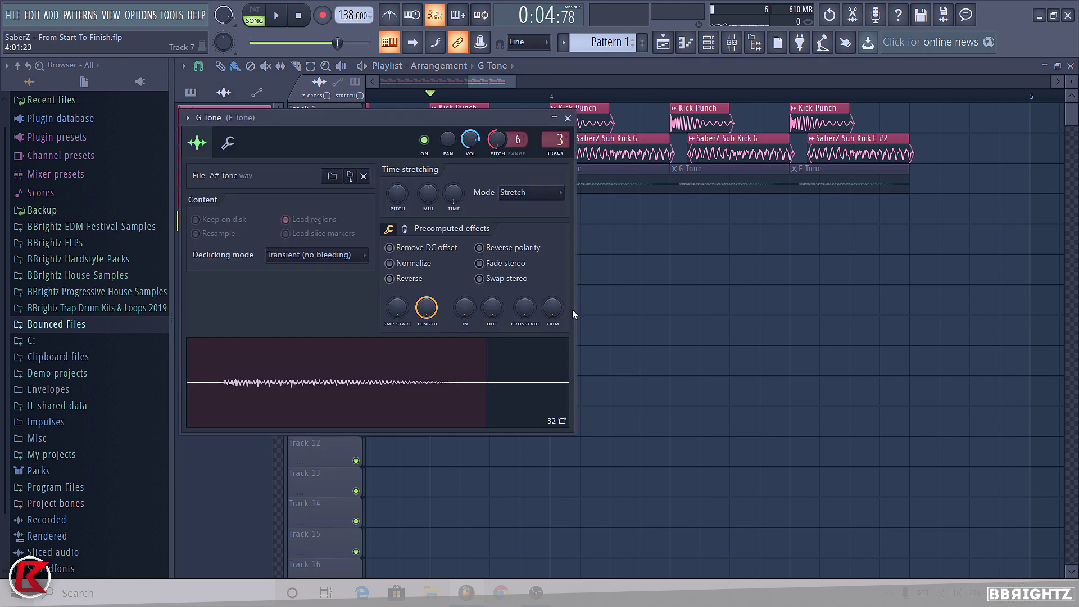
{"action": "left_click", "coordinate": [523, 193]}
{"action": "left_click", "coordinate": [515, 230]}
{"action": "left_click", "coordinate": [568, 118]}
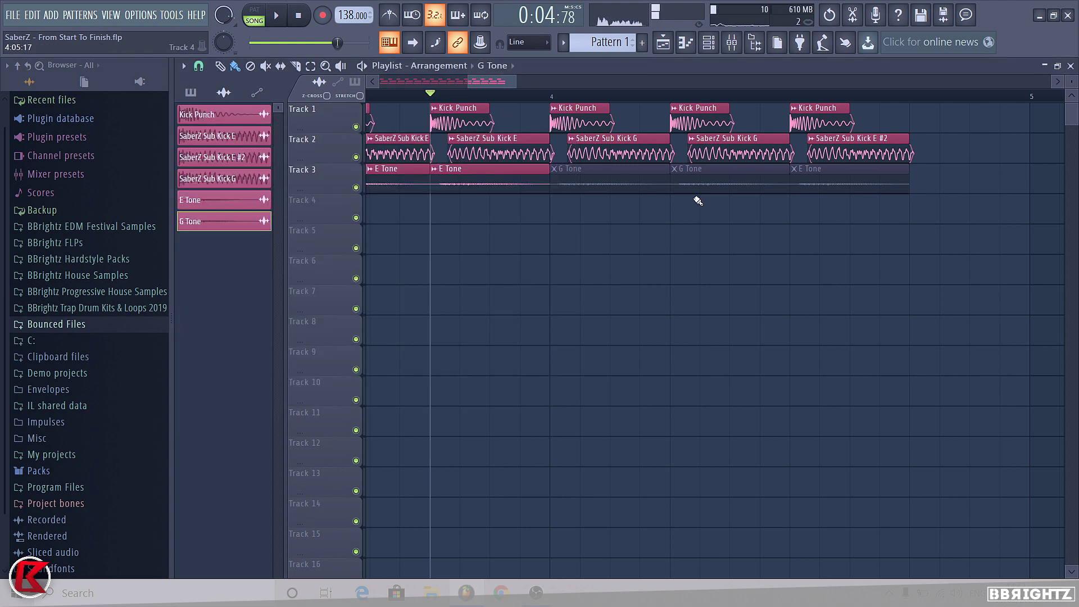
{"action": "right_click", "coordinate": [688, 179], "text": "alt"}
{"action": "right_click", "coordinate": [602, 174], "text": "alt"}
Step: Make the last E Tone clip unique with a pitch range of 8 and unmute it
{"action": "left_click", "coordinate": [806, 176]}
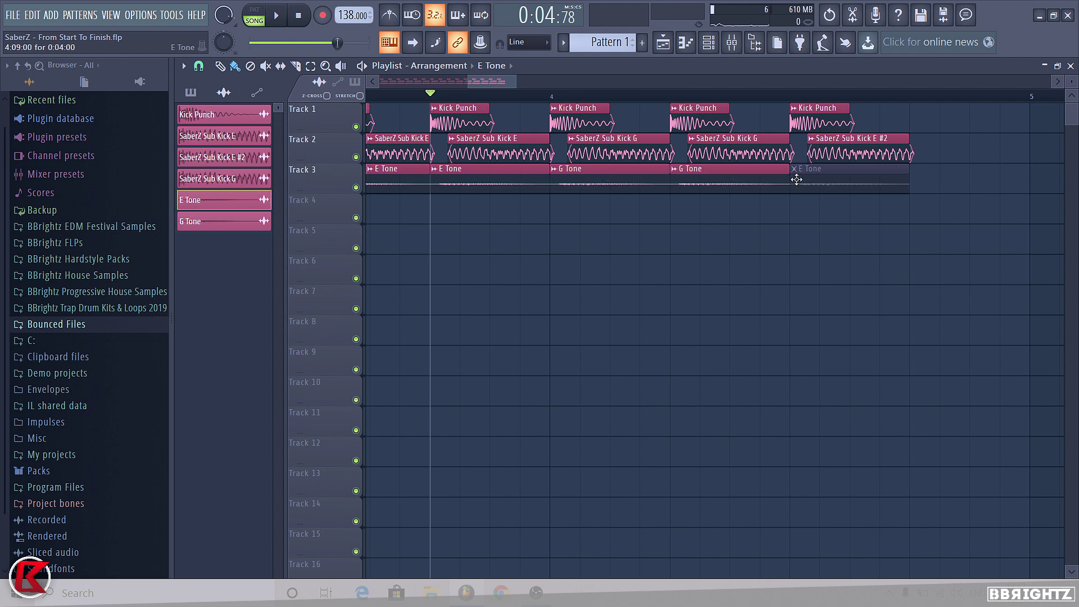
{"action": "left_click", "coordinate": [794, 169]}
{"action": "left_click", "coordinate": [814, 265]}
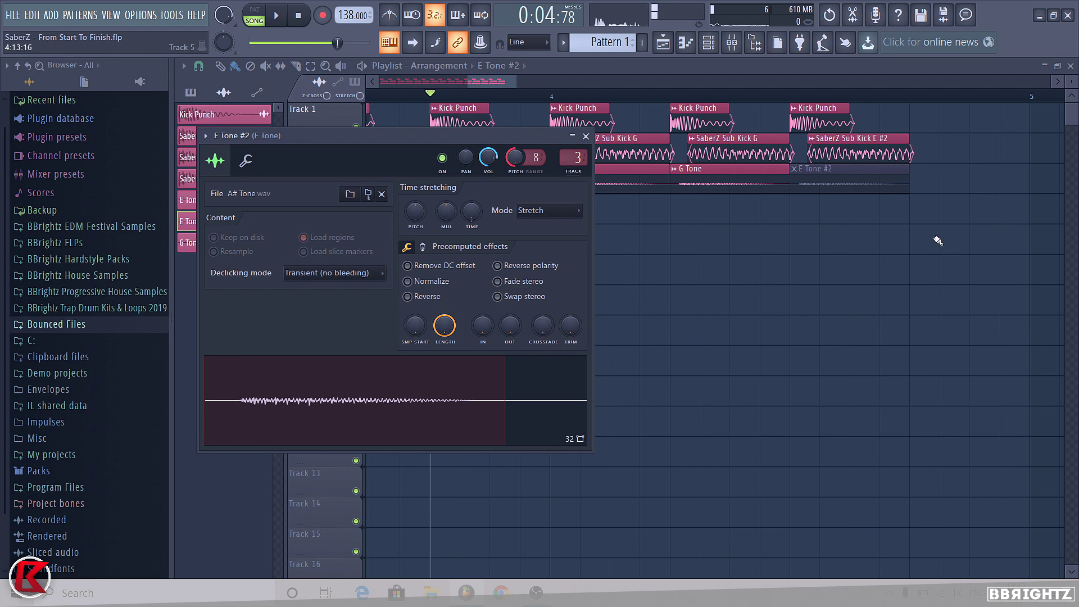
{"action": "right_click", "coordinate": [834, 190], "text": "alt"}
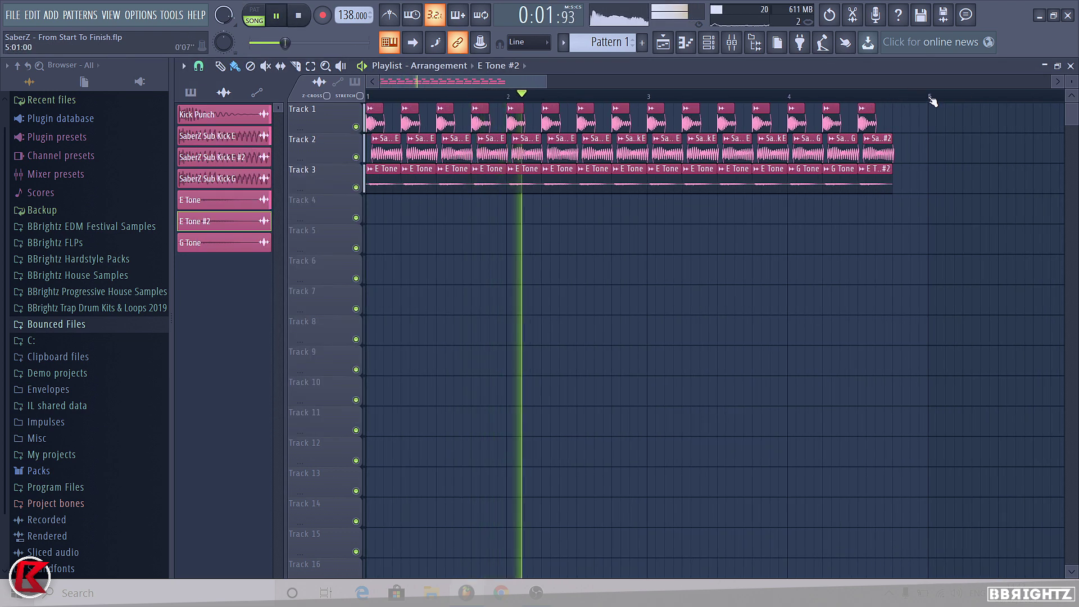
Step: Play back the first four bars as a timeline selection to check the pitched kicks, and stop playback
{"action": "key", "text": "ctrl+a"}
{"action": "scroll", "coordinate": [696, 354], "scroll_direction": "down", "scroll_amount": 1}
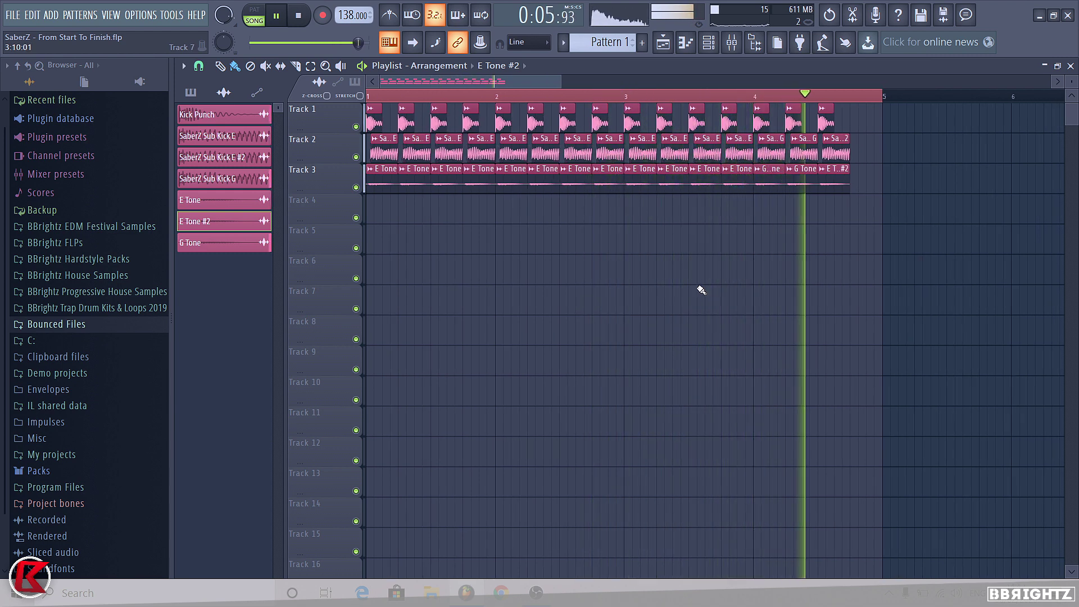
{"action": "key", "text": "space"}
Step: Set the SaberZ Sub Kick E channel's time stretching mode to Stretch and its pitch range to 3
{"action": "scroll", "coordinate": [790, 236], "scroll_direction": "up", "scroll_amount": 2}
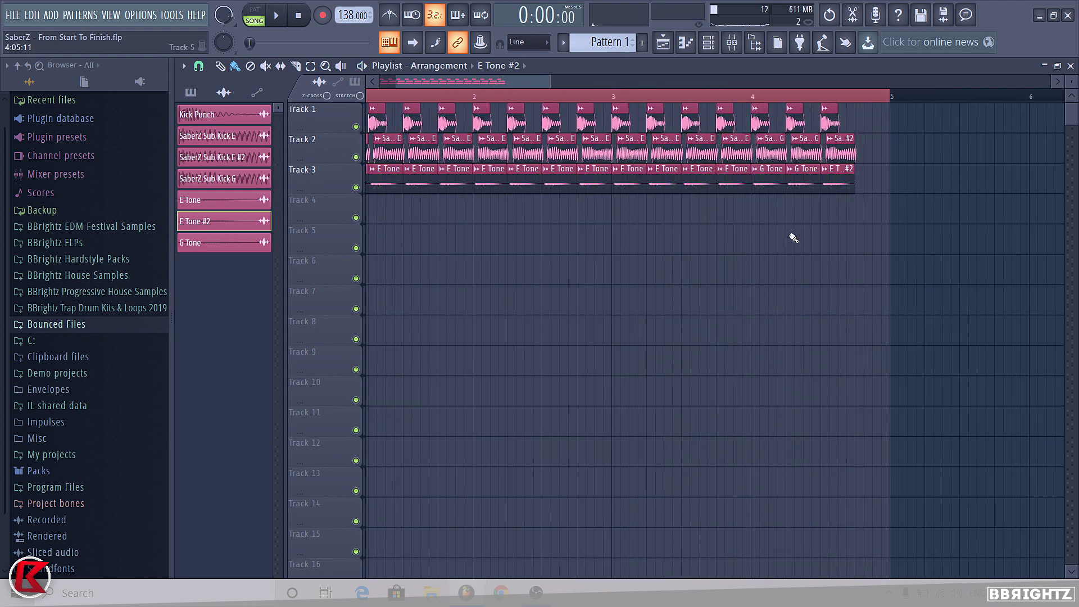
{"action": "double_click", "coordinate": [735, 152]}
{"action": "key", "text": "Escape"}
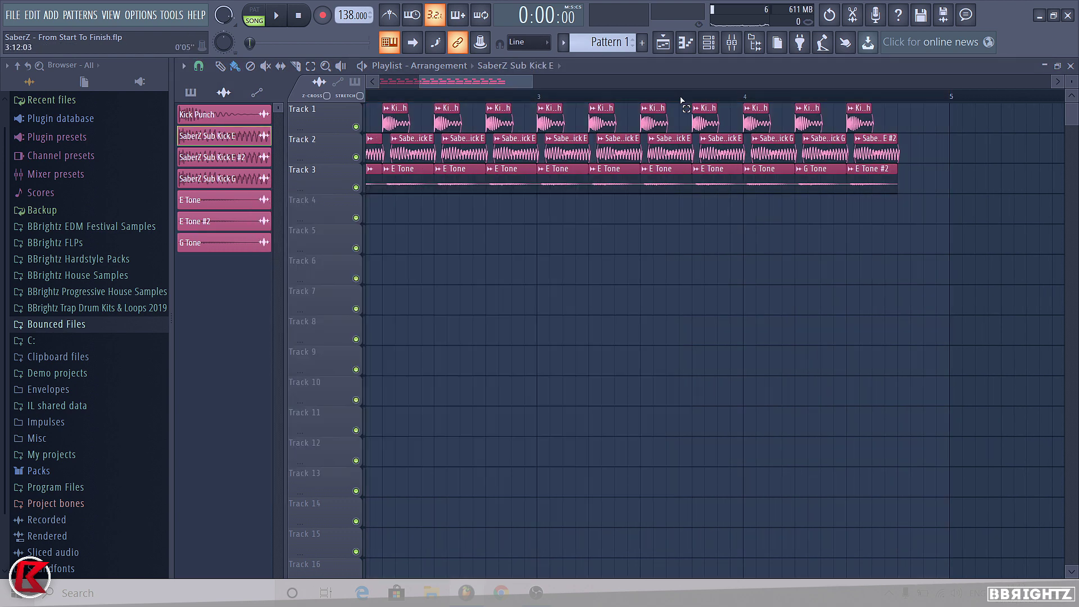
{"action": "double_click", "coordinate": [722, 154]}
{"action": "key", "text": "Escape"}
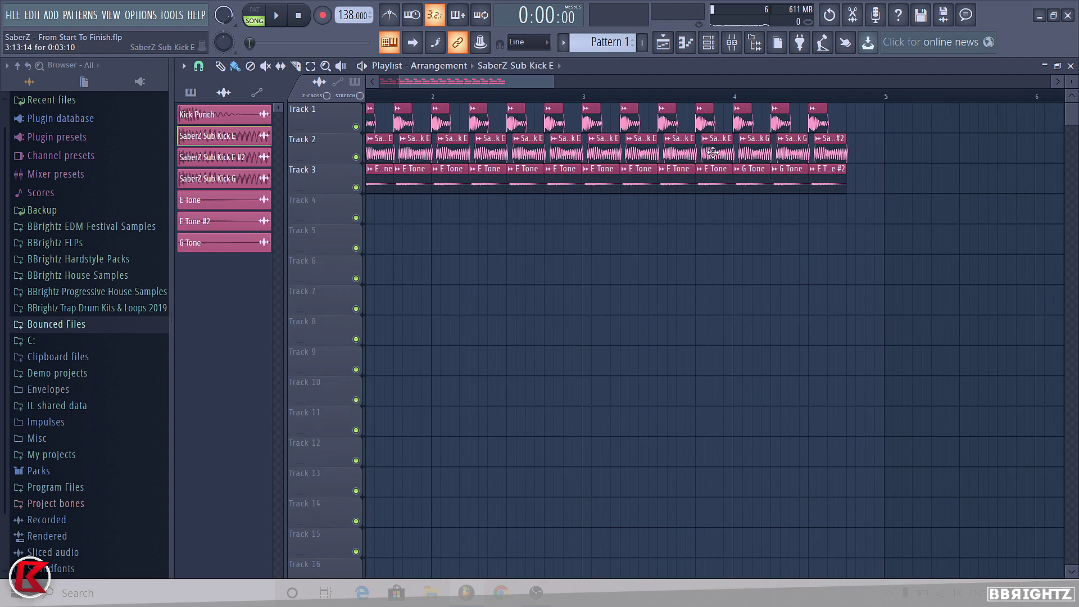
{"action": "scroll", "coordinate": [707, 155], "scroll_direction": "down", "scroll_amount": 1}
{"action": "double_click", "coordinate": [712, 152]}
{"action": "left_click", "coordinate": [594, 271]}
{"action": "left_click", "coordinate": [603, 301]}
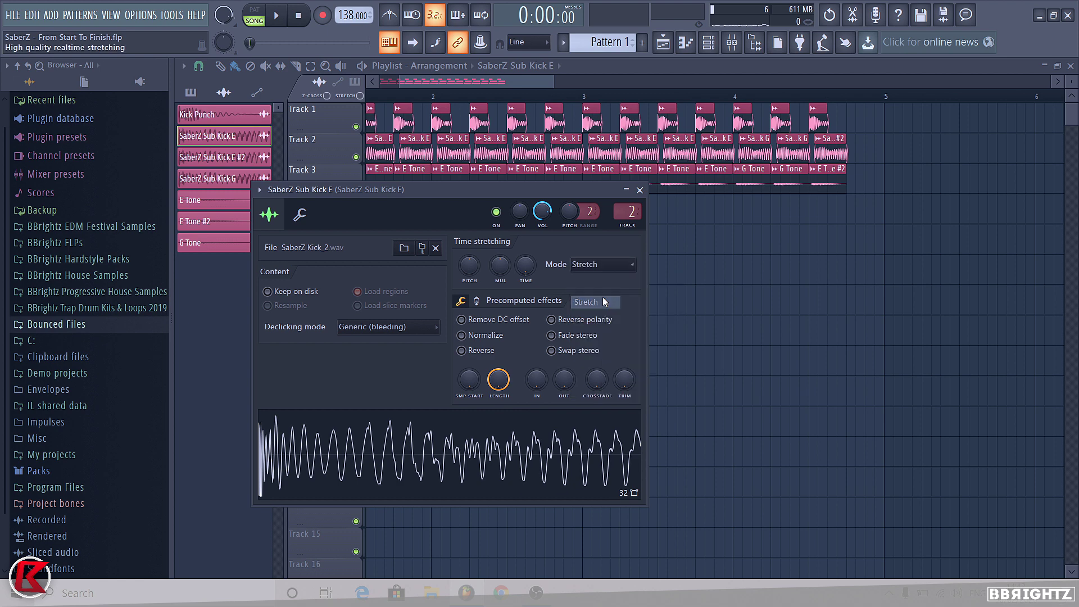
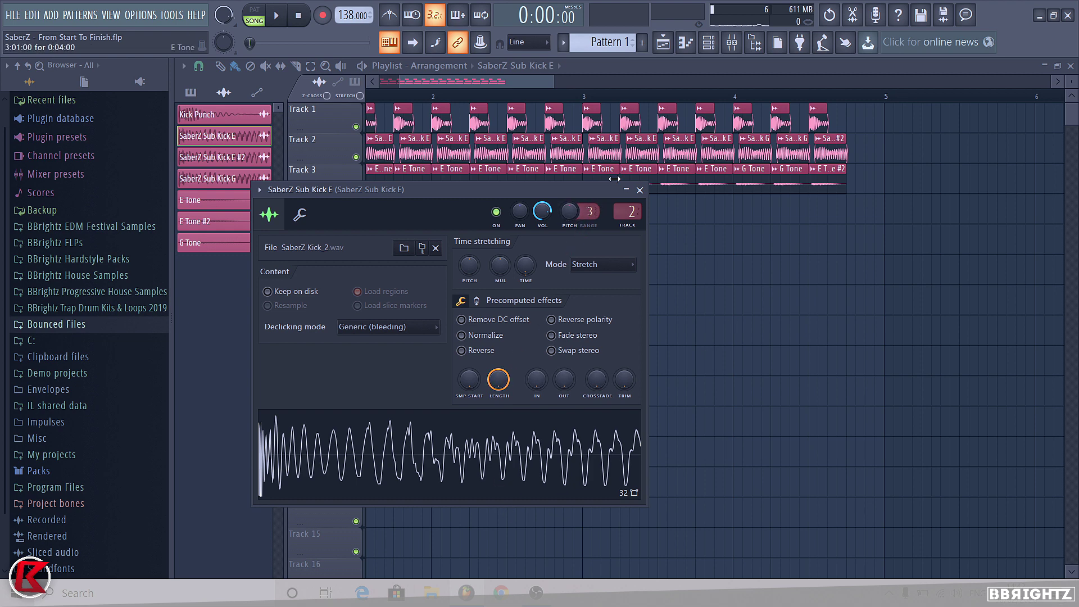
Step: Create a channel pitch automation clip for SaberZ Sub Kick E and extend it to bar 5 with its end point at 50%
{"action": "right_click", "coordinate": [569, 211]}
{"action": "left_click", "coordinate": [598, 294]}
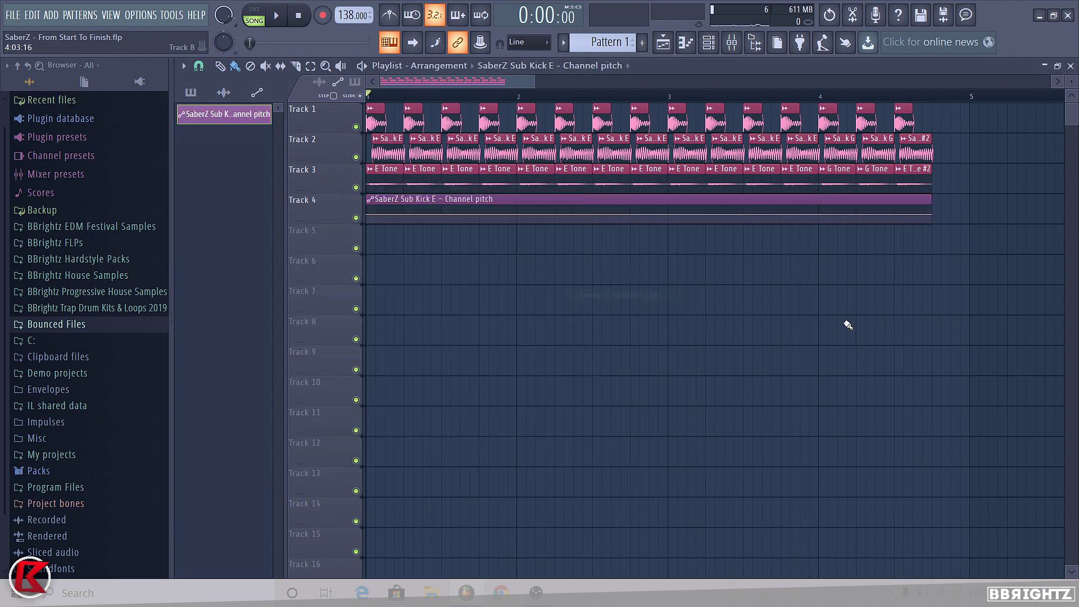
{"action": "right_click", "coordinate": [930, 215]}
{"action": "left_click", "coordinate": [965, 423]}
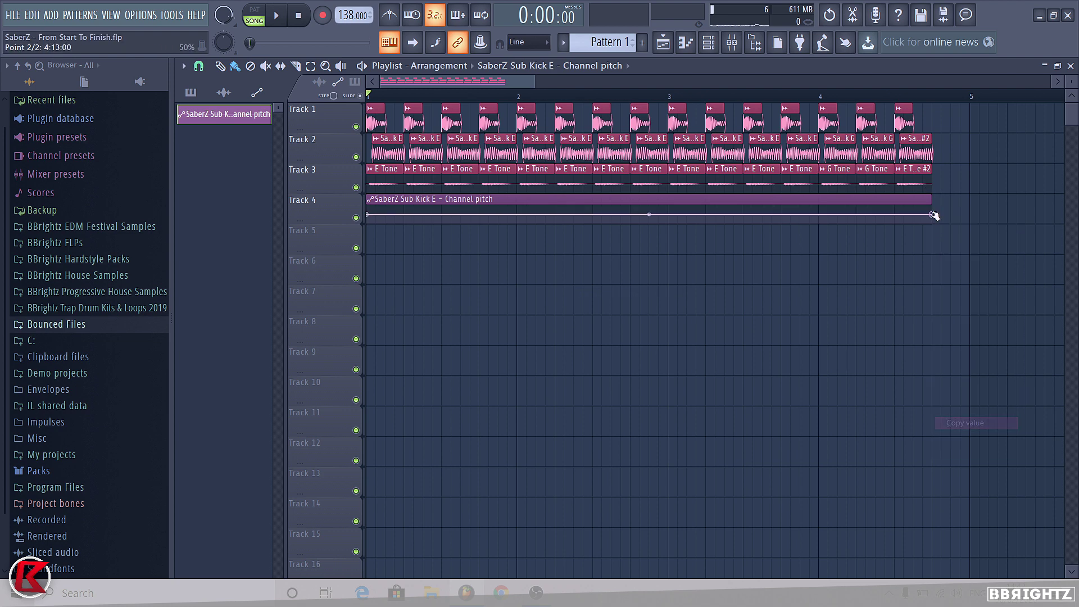
{"action": "left_click_drag", "start_coordinate": [932, 215], "coordinate": [968, 215]}
{"action": "right_click", "coordinate": [968, 215]}
{"action": "left_click", "coordinate": [1011, 435]}
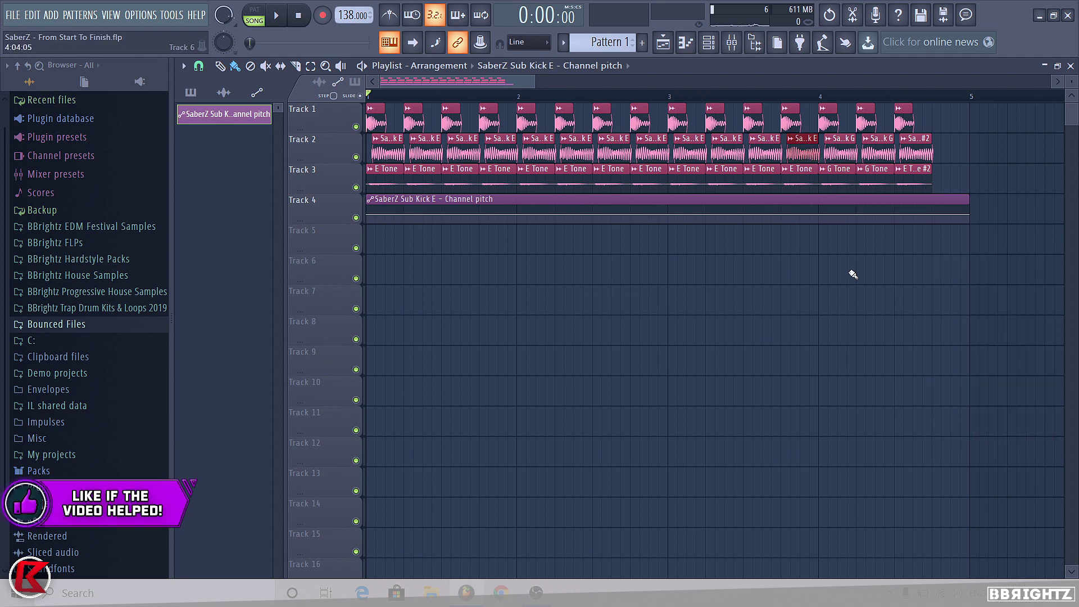
Step: Add a short pitch rise leading into bar 4 on the automation clip, dropping back to 50% at bar 4
{"action": "scroll", "coordinate": [806, 221], "scroll_direction": "up", "scroll_amount": 4}
{"action": "right_click", "coordinate": [780, 217]}
{"action": "right_click", "coordinate": [781, 217]}
{"action": "left_click", "coordinate": [823, 439]}
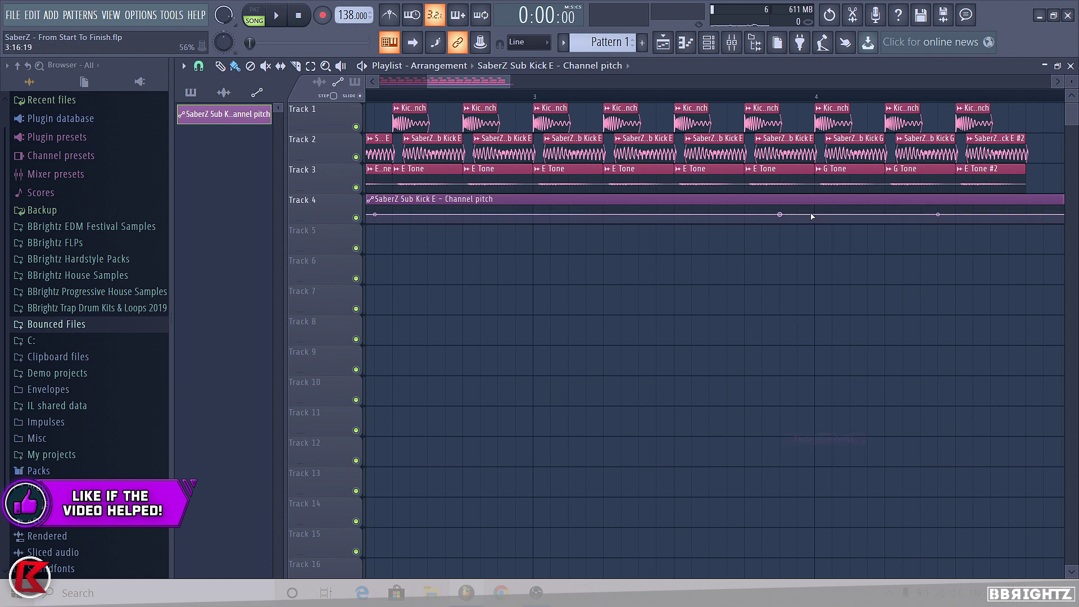
{"action": "right_click", "coordinate": [817, 211]}
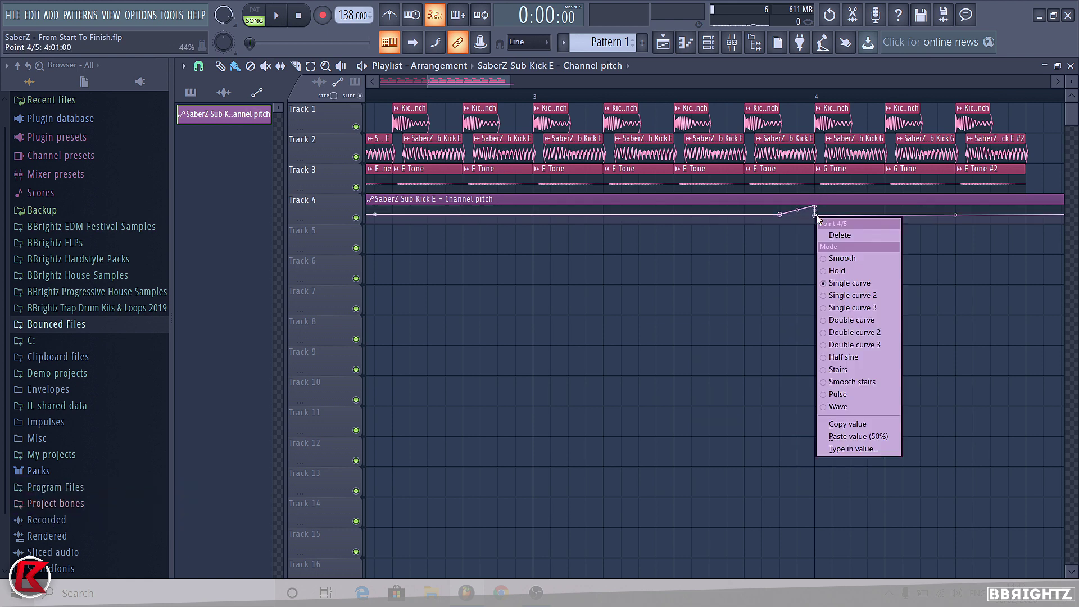
{"action": "left_click", "coordinate": [823, 437]}
Step: Play the arrangement and show the project's patterns in the playlist's clip picker
{"action": "scroll", "coordinate": [781, 370], "scroll_direction": "down", "scroll_amount": 3}
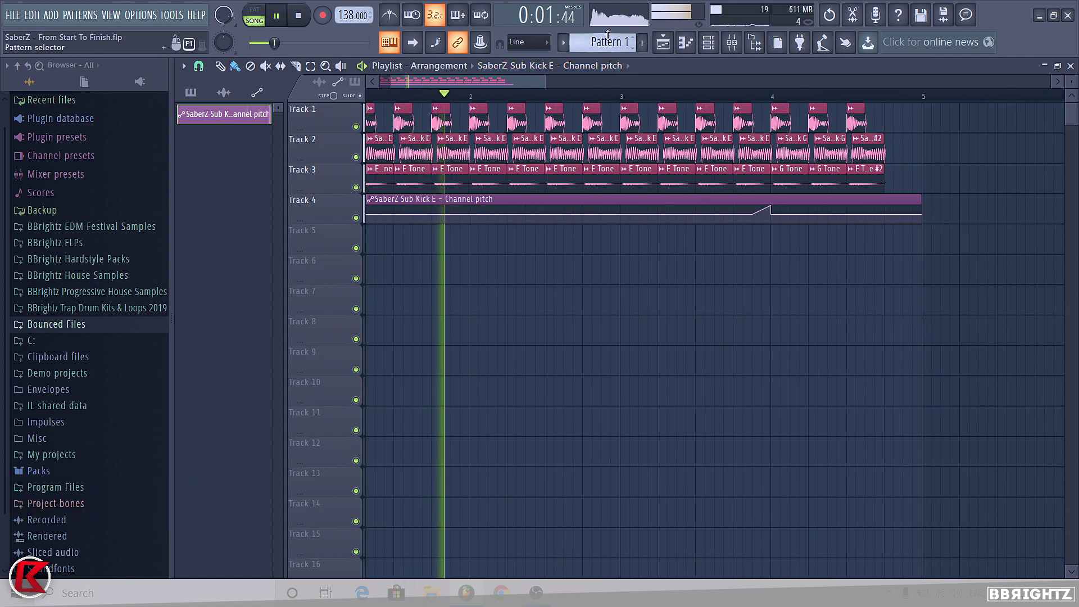
{"action": "left_click", "coordinate": [354, 82]}
{"action": "scroll", "coordinate": [494, 226], "scroll_direction": "down", "scroll_amount": 1}
{"action": "scroll", "coordinate": [542, 233], "scroll_direction": "down", "scroll_amount": 2}
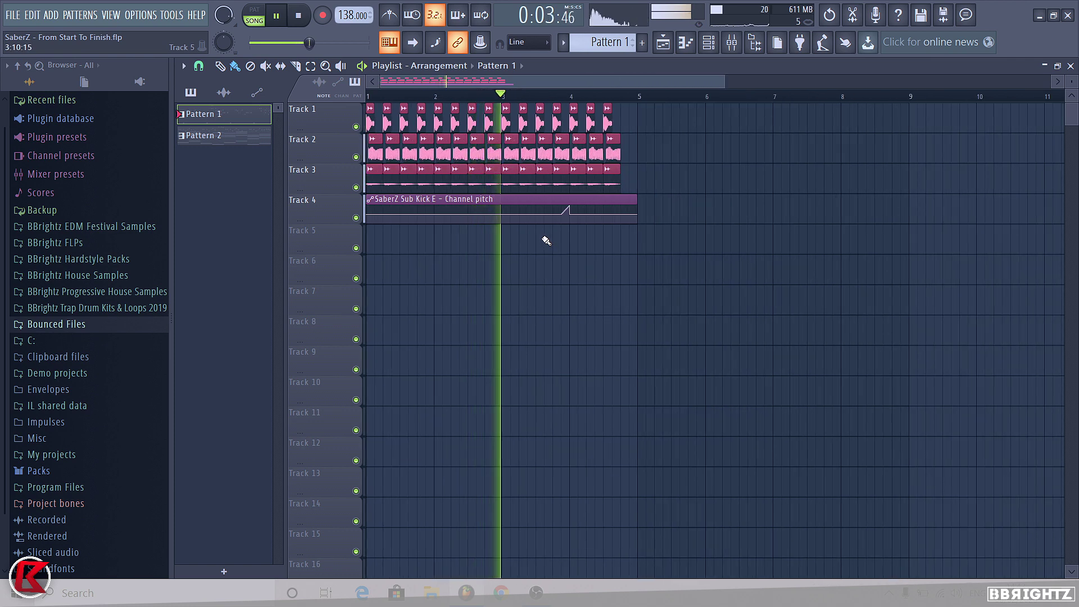
Step: Stop playback and examine the clips around bar 4, temporarily enlarging Track 3 to inspect the tone waveforms
{"action": "scroll", "coordinate": [546, 230], "scroll_direction": "up", "scroll_amount": 3}
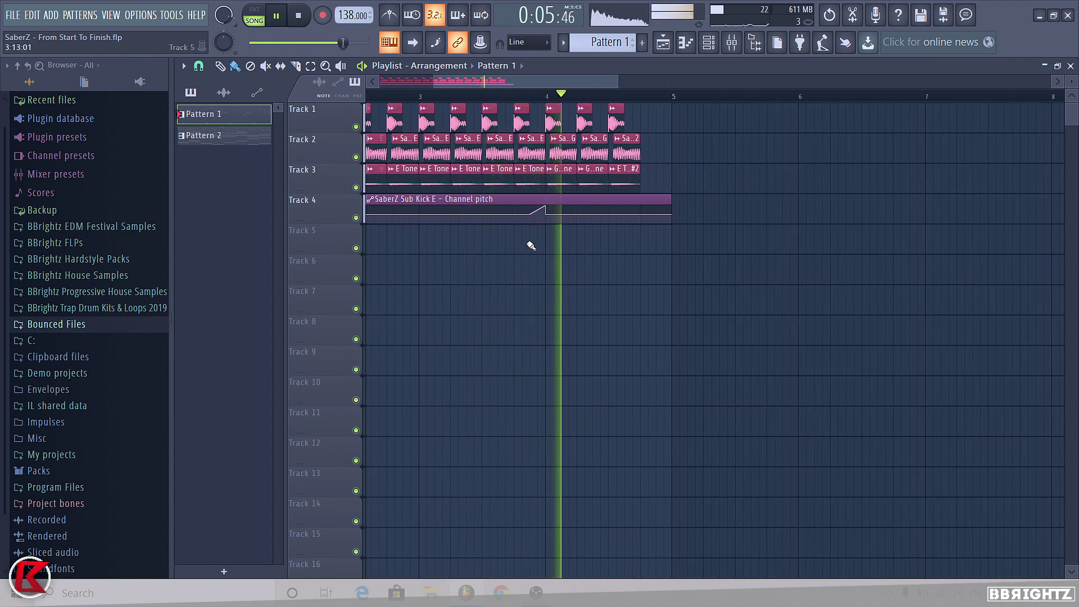
{"action": "scroll", "coordinate": [539, 230], "scroll_direction": "down", "scroll_amount": 1}
{"action": "key", "text": "space"}
{"action": "scroll", "coordinate": [525, 247], "scroll_direction": "up", "scroll_amount": 3}
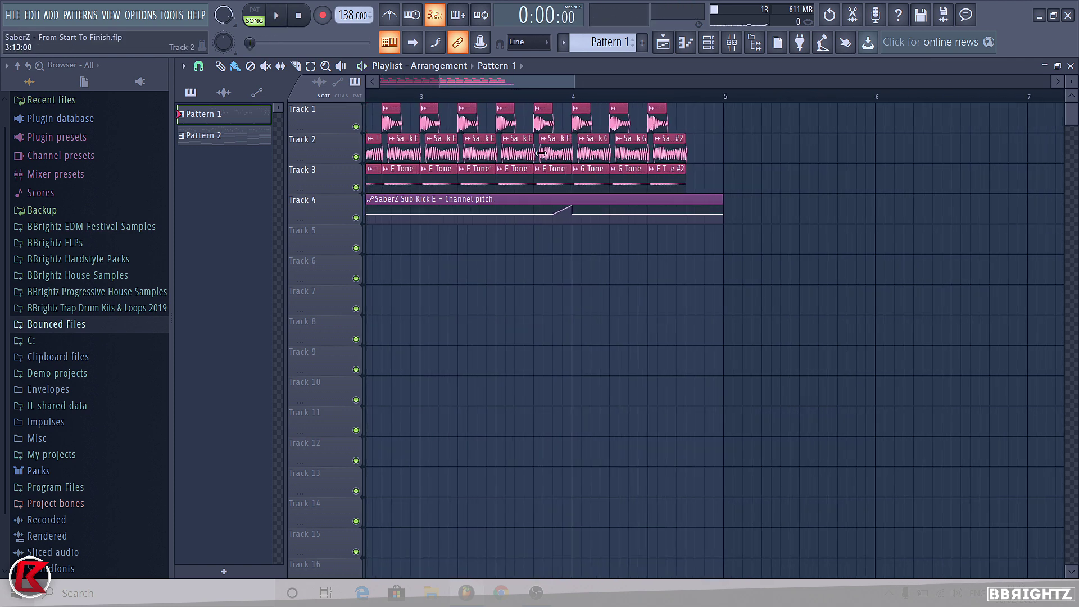
{"action": "scroll", "coordinate": [559, 229], "scroll_direction": "up", "scroll_amount": 2}
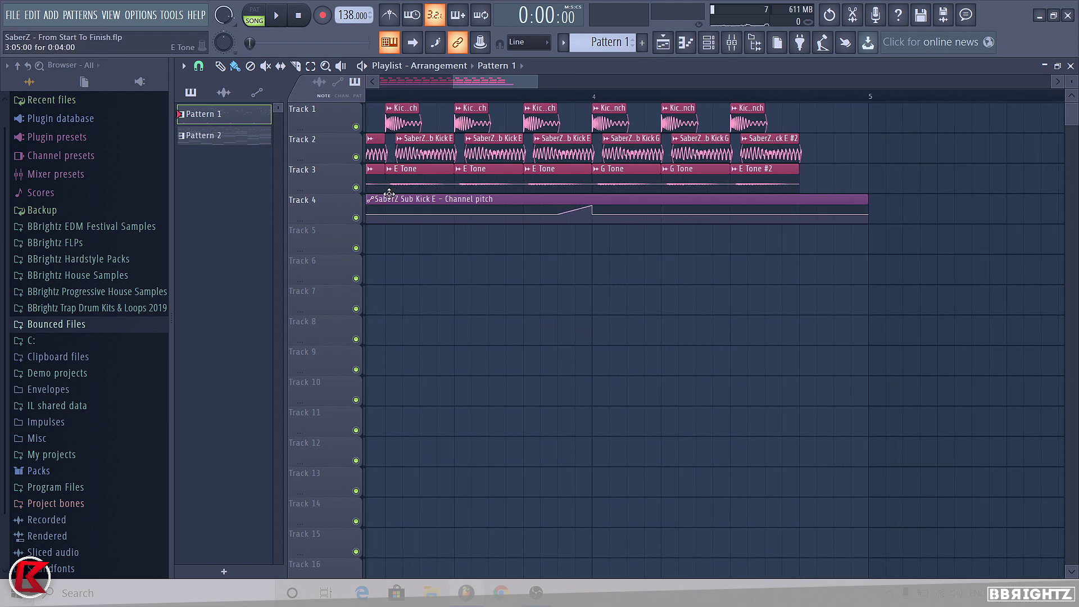
{"action": "left_click_drag", "start_coordinate": [335, 189], "coordinate": [336, 378]}
{"action": "scroll", "coordinate": [581, 285], "scroll_direction": "up", "scroll_amount": 1}
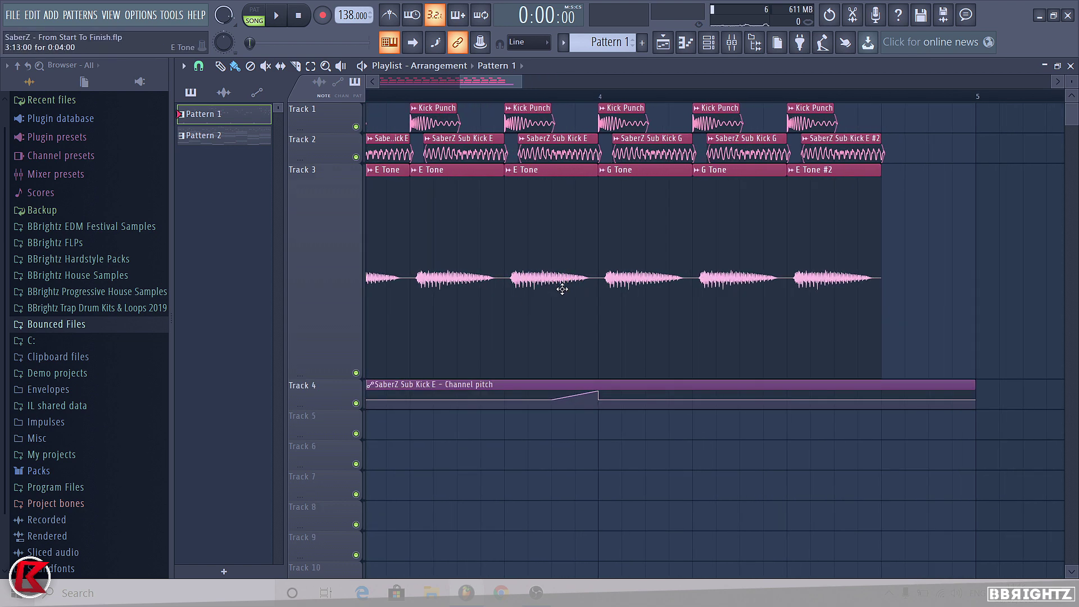
{"action": "right_click", "coordinate": [330, 318]}
{"action": "left_click", "coordinate": [465, 245]}
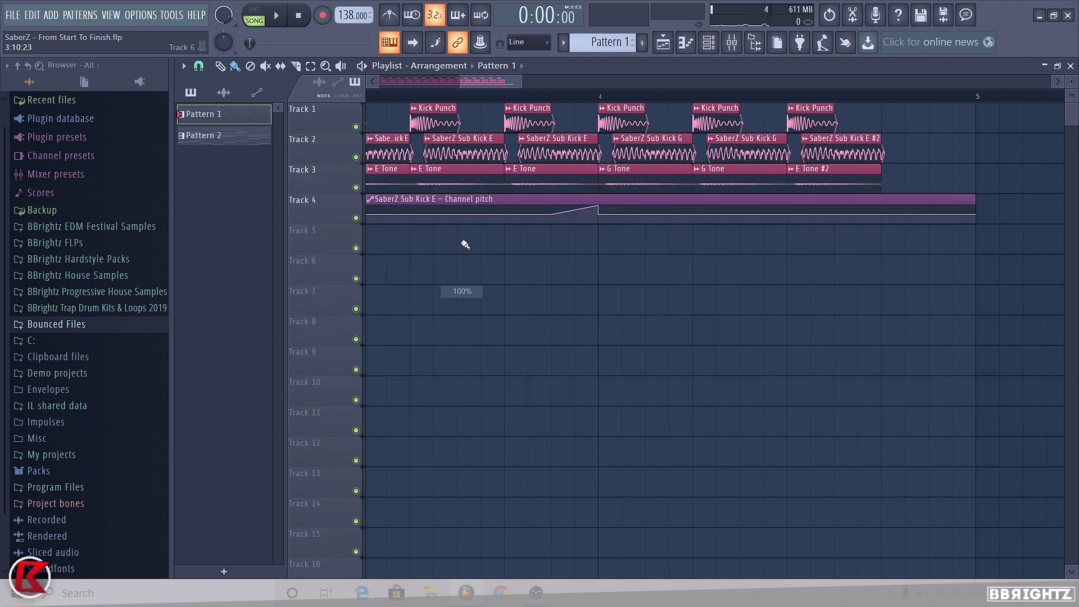
Step: Play the section from the last kick before bar 4 to hear the sub kick's pitch rise
{"action": "left_click", "coordinate": [509, 98]}
{"action": "left_click", "coordinate": [508, 99]}
{"action": "left_click", "coordinate": [508, 99]}
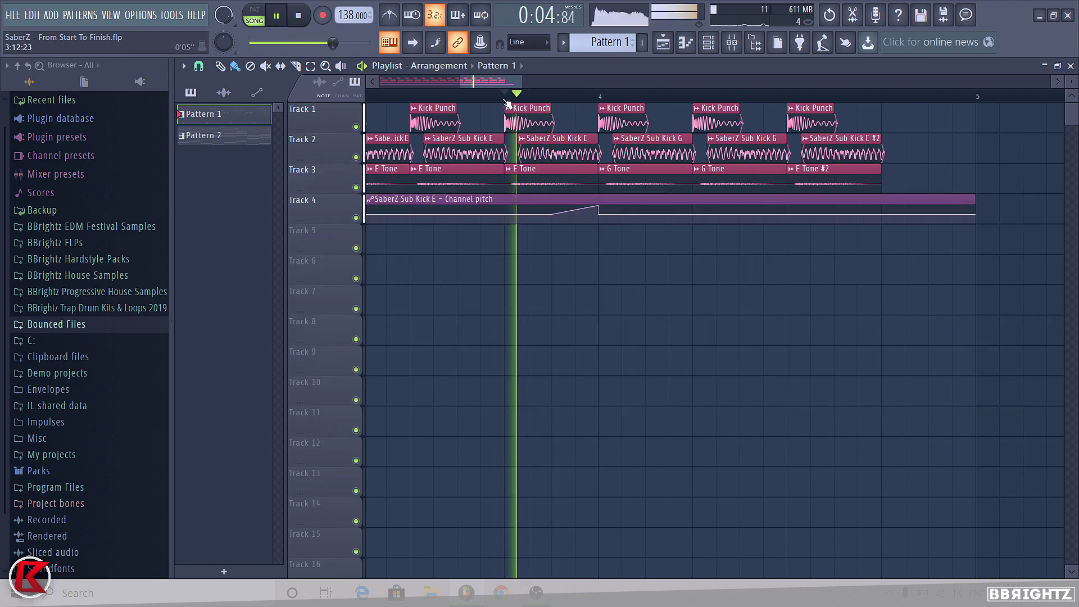
{"action": "scroll", "coordinate": [511, 225], "scroll_direction": "down", "scroll_amount": 1}
{"action": "key", "text": "space"}
{"action": "scroll", "coordinate": [570, 272], "scroll_direction": "down", "scroll_amount": 6}
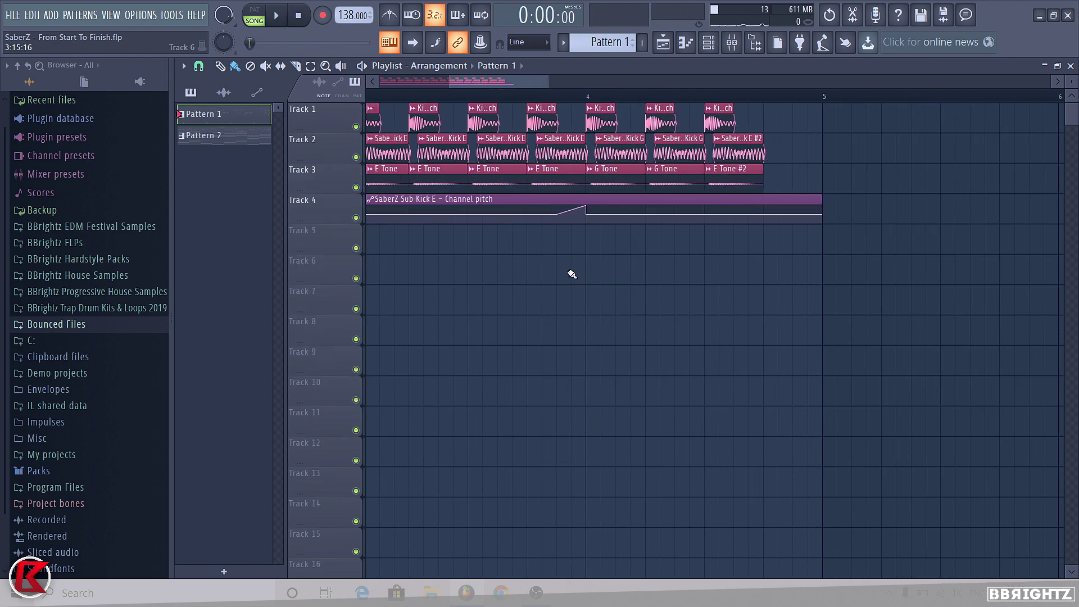
{"action": "left_click_drag", "start_coordinate": [649, 215], "coordinate": [588, 227]}
{"action": "key", "text": "shift+Up"}
{"action": "key", "text": "shift+Up"}
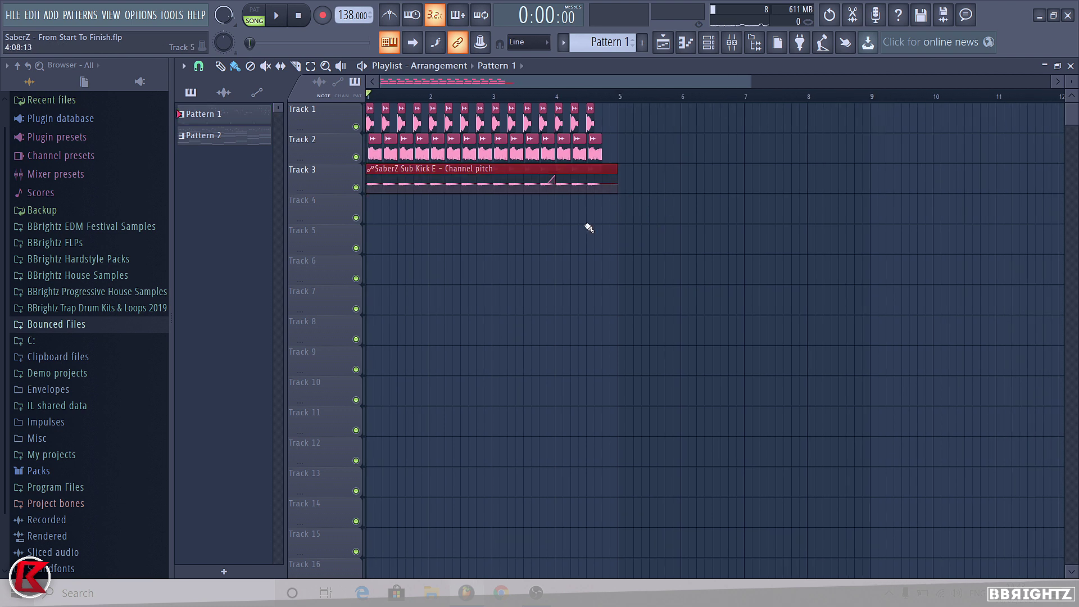
{"action": "left_click", "coordinate": [657, 183], "text": "ctrl"}
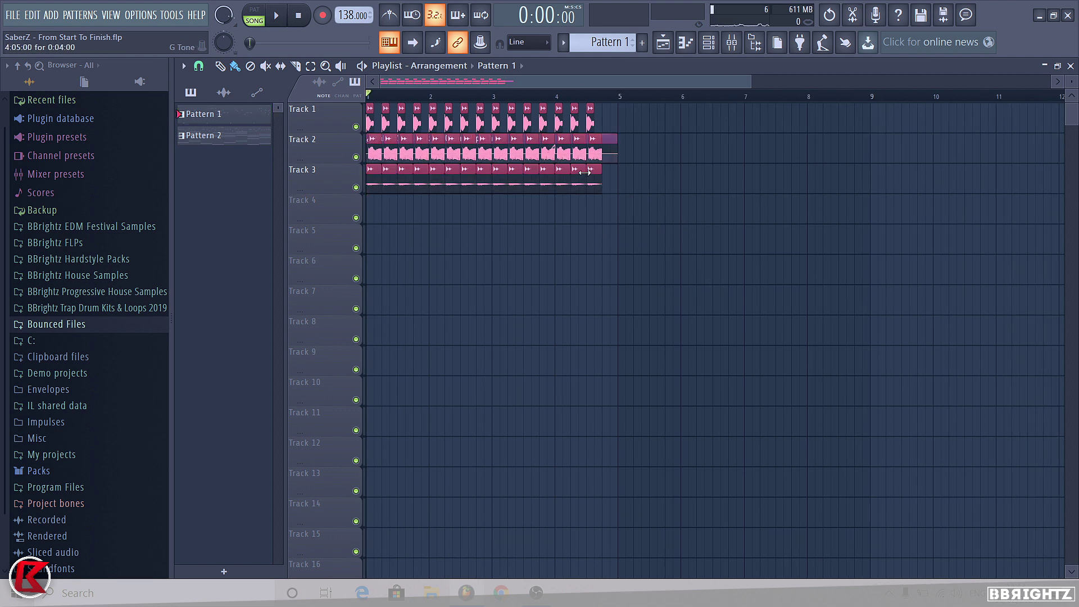
{"action": "key", "text": "shift+Down"}
{"action": "double_click", "coordinate": [333, 145]}
{"action": "key", "text": "shift+Up"}
{"action": "left_click_drag", "start_coordinate": [637, 177], "coordinate": [596, 144]}
{"action": "key", "text": "shift+Up"}
{"action": "left_click", "coordinate": [674, 236], "text": "ctrl"}
{"action": "key", "text": "shift+Down"}
{"action": "key", "text": "shift+Down"}
{"action": "key", "text": "shift+Down"}
{"action": "left_click_drag", "start_coordinate": [632, 245], "coordinate": [146, 169]}
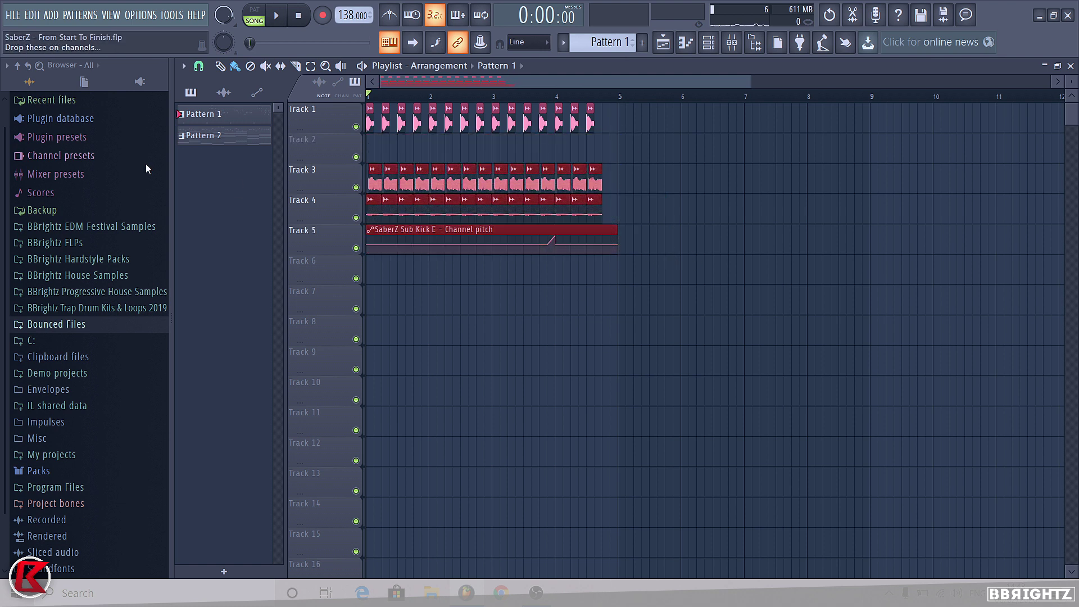
{"action": "key", "text": "shift+Up"}
{"action": "right_click", "coordinate": [674, 307]}
{"action": "left_click_drag", "start_coordinate": [646, 245], "coordinate": [379, 193]}
{"action": "left_click", "coordinate": [659, 314], "text": "ctrl"}
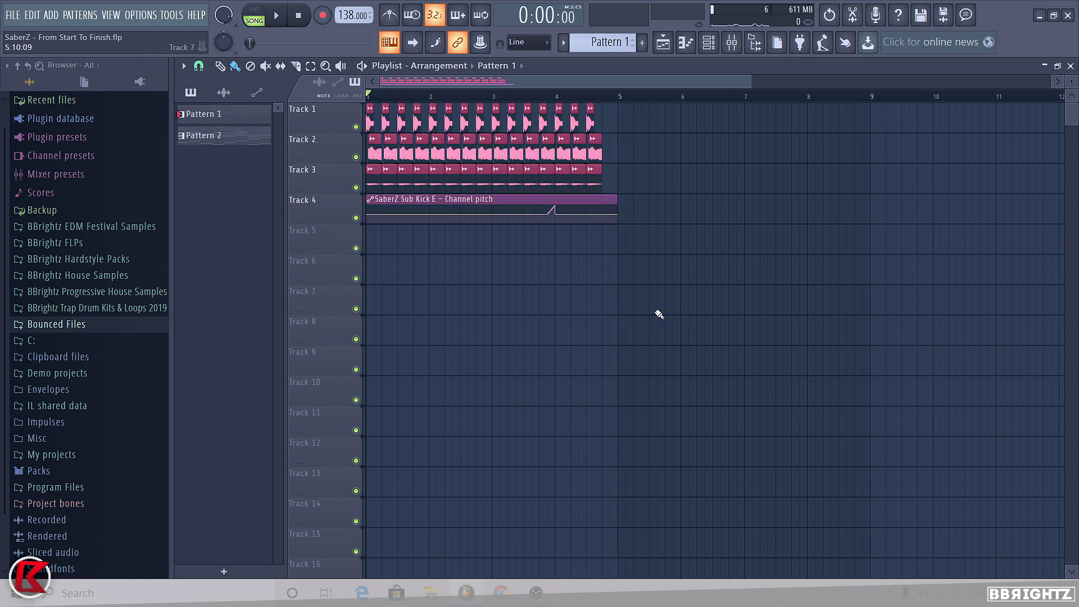
Step: Duplicate all clips from bars 1–4 to bar 5 and delete the copied kick, sub kick and tone clips from bar 8 onward
{"action": "left_click_drag", "start_coordinate": [695, 268], "coordinate": [2, 2]}
{"action": "key", "text": "ctrl+b"}
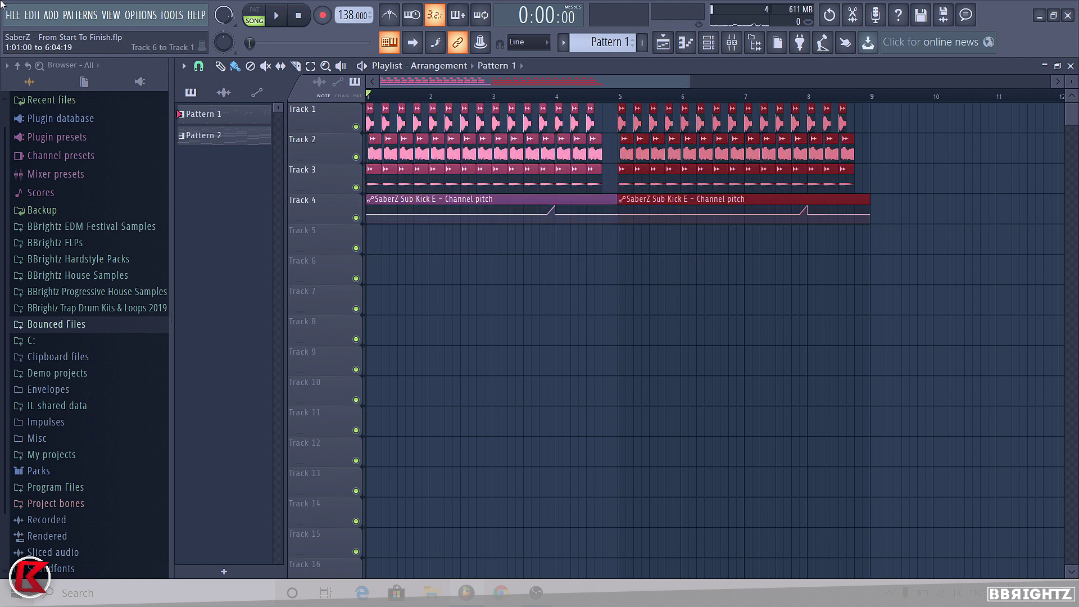
{"action": "left_click", "coordinate": [946, 291], "text": "ctrl"}
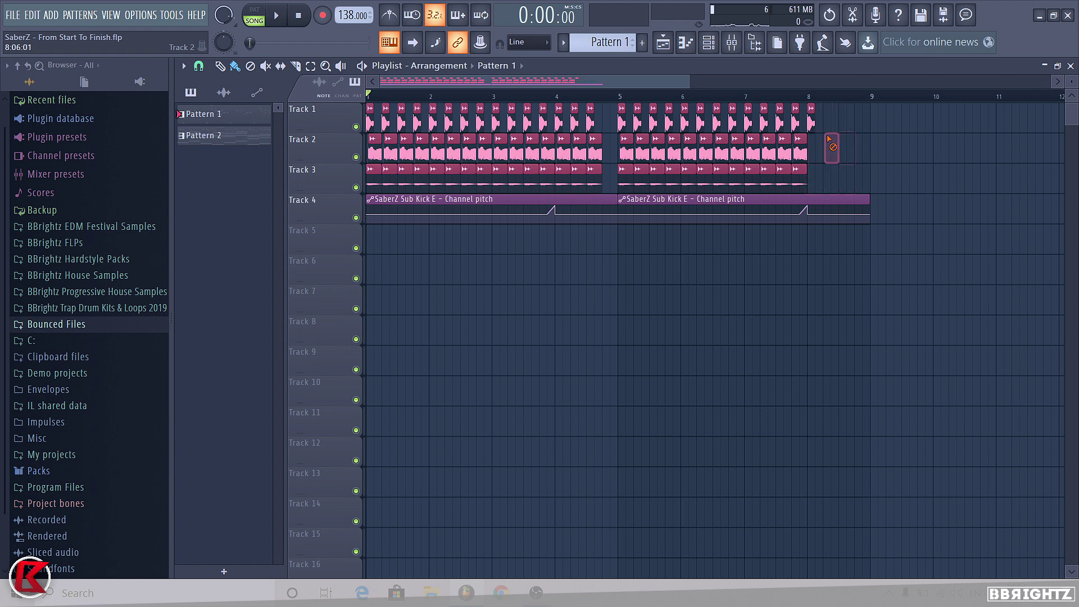
{"action": "scroll", "coordinate": [813, 125], "scroll_direction": "up", "scroll_amount": 4}
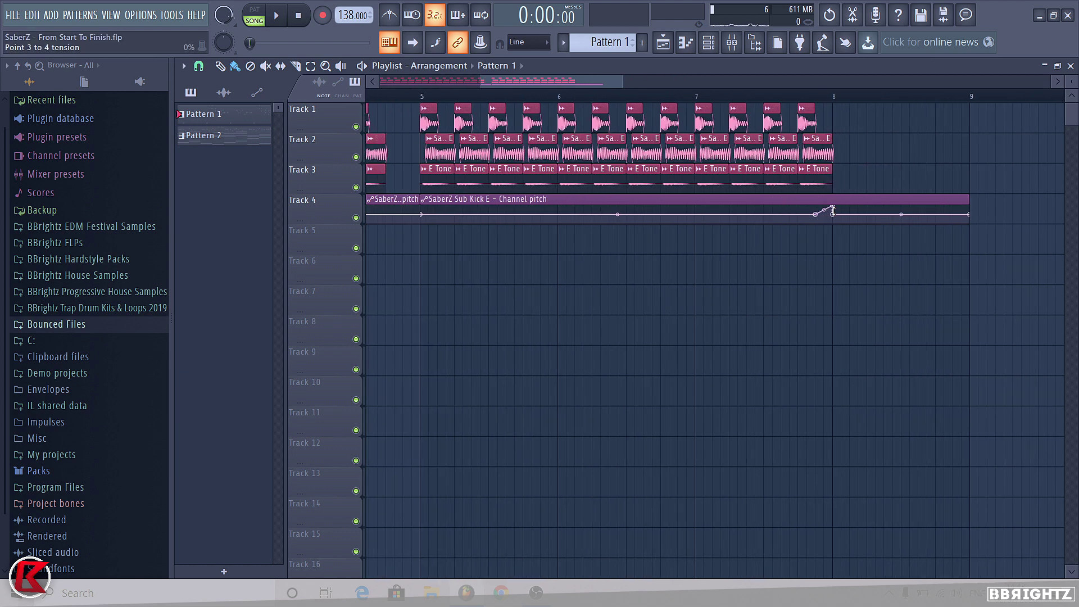
Step: Delete the duplicated channel pitch automation clip and extend the original one to bar 9
{"action": "scroll", "coordinate": [787, 239], "scroll_direction": "down", "scroll_amount": 4}
{"action": "right_click", "coordinate": [691, 220]}
{"action": "left_click_drag", "start_coordinate": [601, 200], "coordinate": [839, 214]}
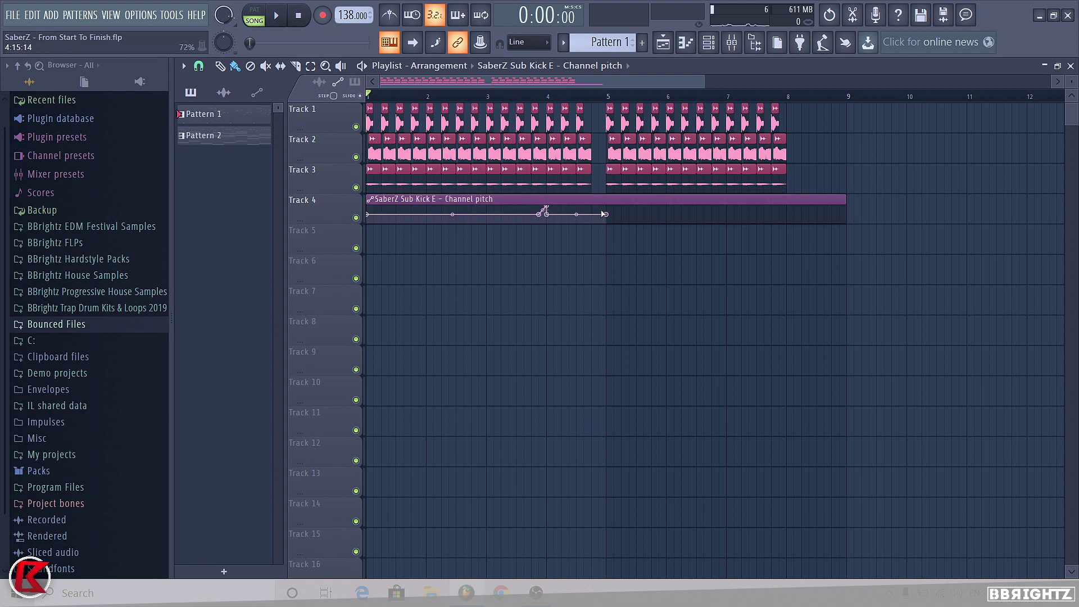
Step: Move the pitch automation's end point to bar 9 and give it the value copied from its former position
{"action": "right_click", "coordinate": [605, 214]}
{"action": "left_click", "coordinate": [639, 423]}
{"action": "left_click_drag", "start_coordinate": [605, 214], "coordinate": [644, 216]}
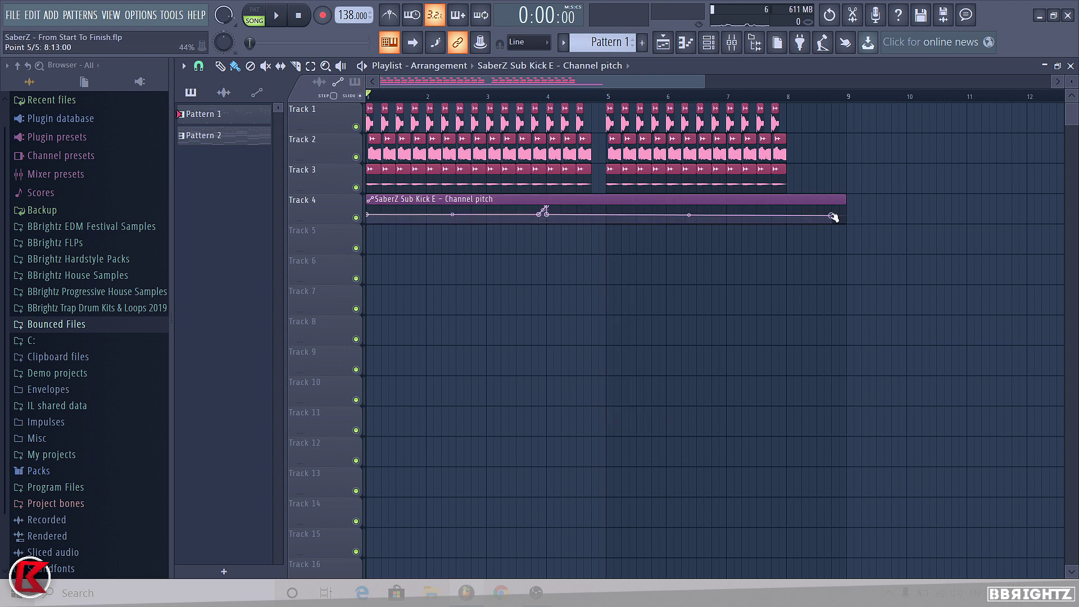
{"action": "right_click", "coordinate": [849, 219]}
{"action": "left_click", "coordinate": [891, 438]}
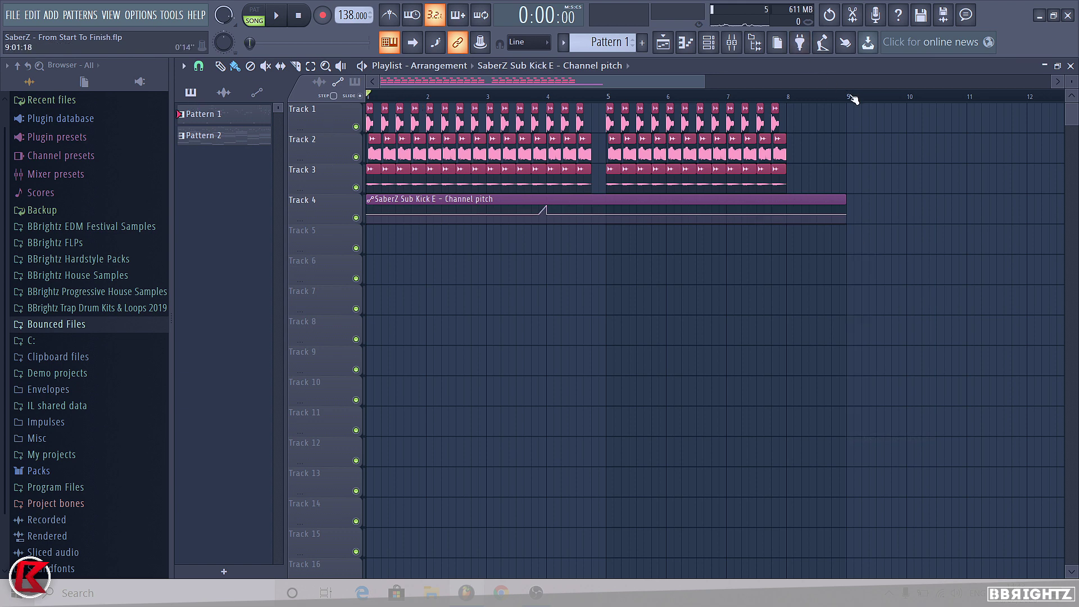
Step: Select the timeline from bar 1 to bar 9 and start playing the arrangement
{"action": "left_click_drag", "start_coordinate": [851, 96], "coordinate": [367, 97]}
{"action": "left_click", "coordinate": [523, 352], "text": "ctrl"}
{"action": "key", "text": "space"}
{"action": "key", "text": "space"}
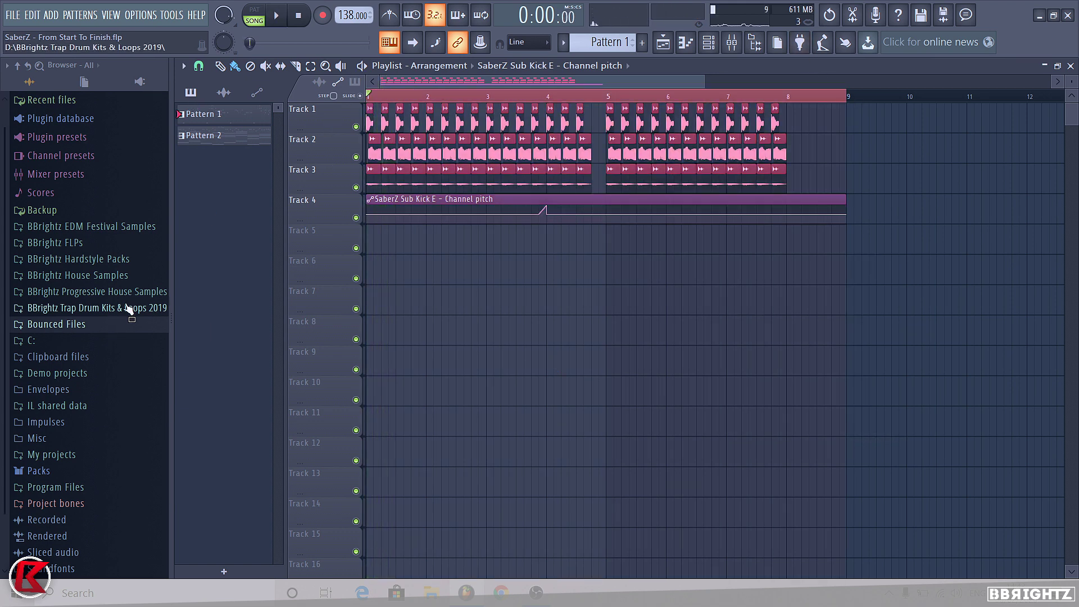
{"action": "key", "text": "space"}
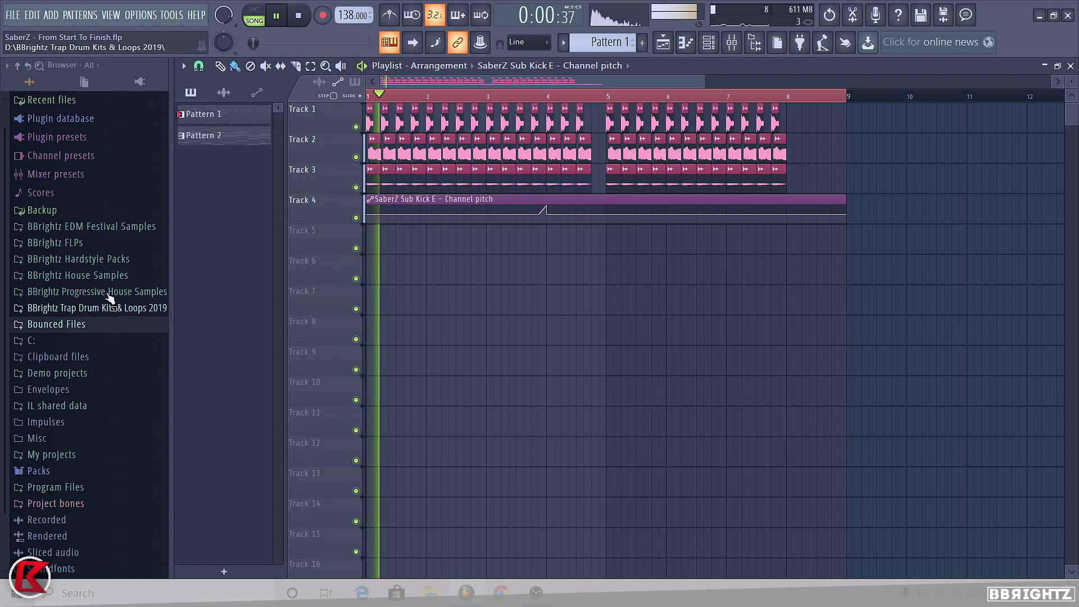
Step: Open the Drums folder in the $5 section of Olly James Essentials Vol.1 in the sample browser, then stop playback
{"action": "left_click", "coordinate": [78, 226]}
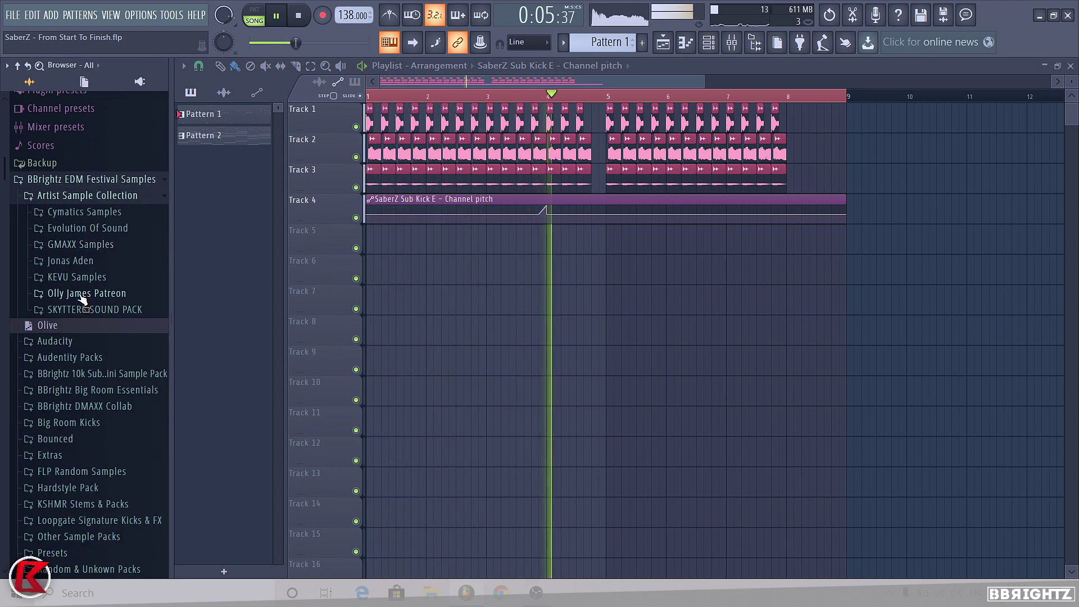
{"action": "left_click", "coordinate": [84, 293]}
{"action": "left_click", "coordinate": [94, 361]}
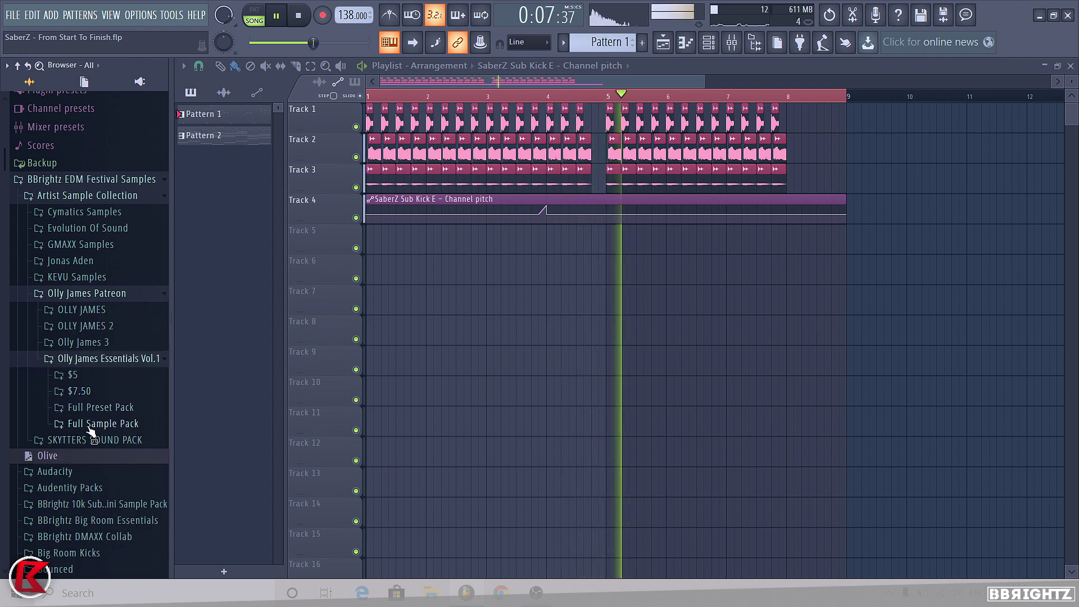
{"action": "left_click", "coordinate": [92, 424]}
{"action": "left_click", "coordinate": [102, 487]}
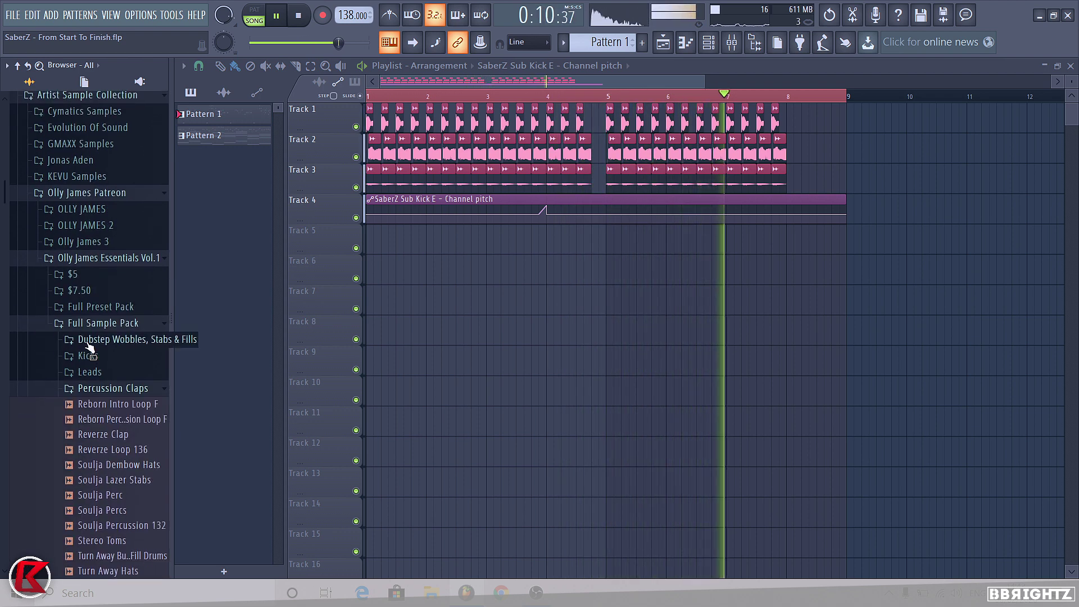
{"action": "left_click", "coordinate": [72, 274]}
{"action": "left_click", "coordinate": [84, 290]}
{"action": "key", "text": "space"}
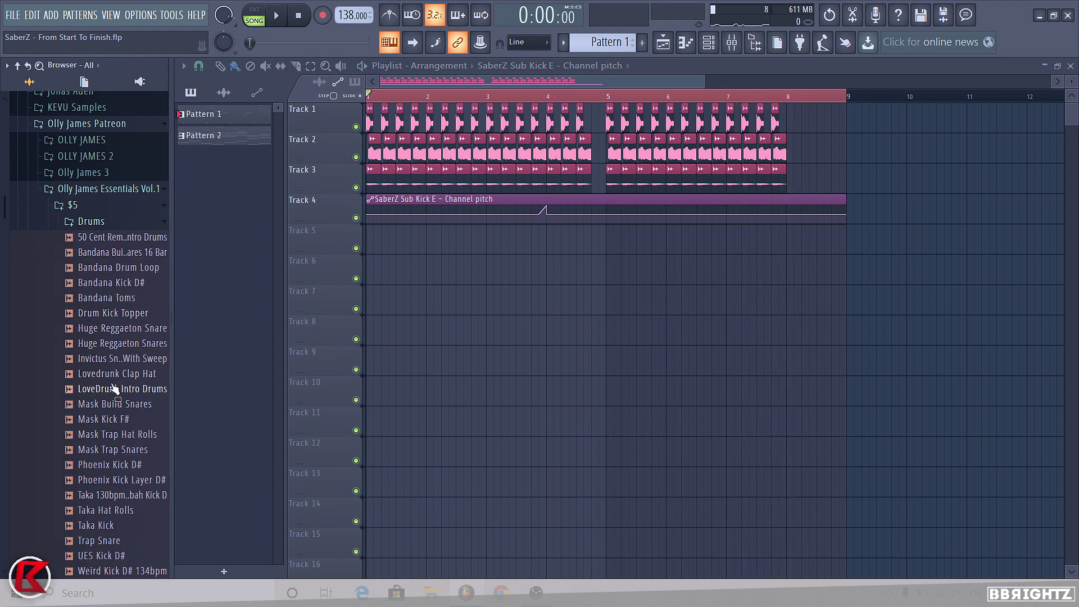
Step: Add the Lovedrunk Clap Hat sample to Track 6 and align its start with bar 5
{"action": "left_click_drag", "start_coordinate": [193, 372], "coordinate": [458, 264]}
{"action": "scroll", "coordinate": [571, 266], "scroll_direction": "up", "scroll_amount": 4}
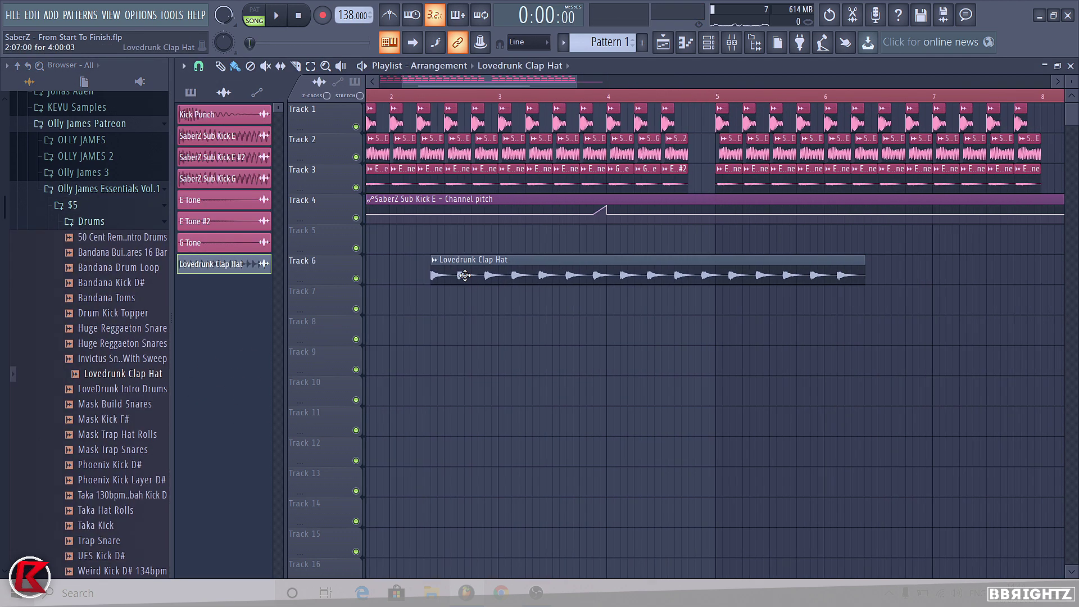
{"action": "left_click_drag", "start_coordinate": [572, 266], "coordinate": [746, 265]}
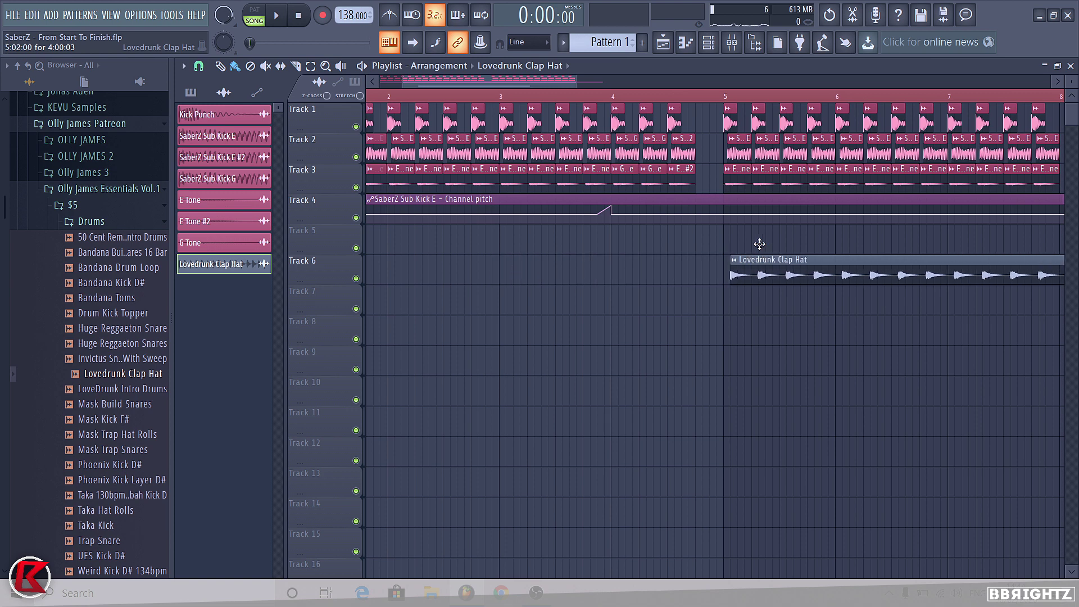
{"action": "left_click", "coordinate": [811, 259]}
{"action": "scroll", "coordinate": [787, 270], "scroll_direction": "up", "scroll_amount": 5}
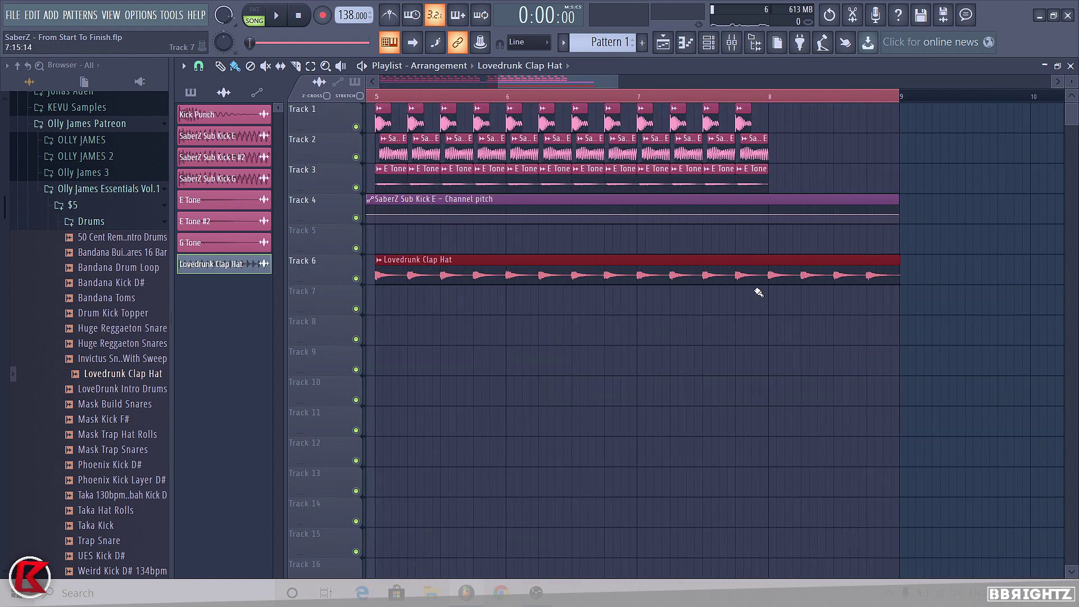
Step: Trim the end of the Lovedrunk Clap Hat clip to bar 9
{"action": "scroll", "coordinate": [763, 271], "scroll_direction": "up", "scroll_amount": 6}
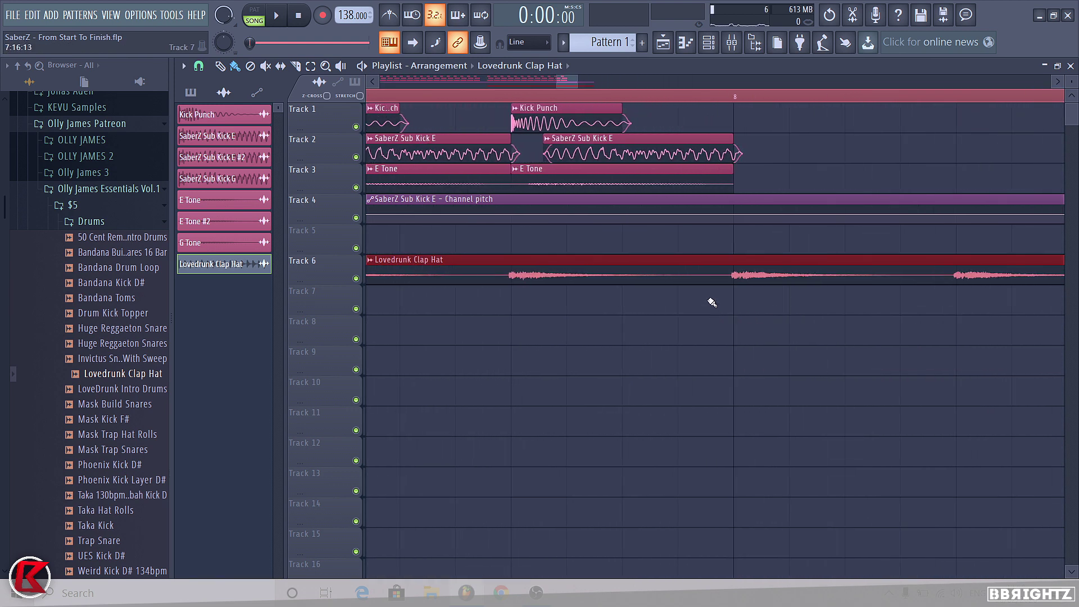
{"action": "scroll", "coordinate": [724, 303], "scroll_direction": "down", "scroll_amount": 4}
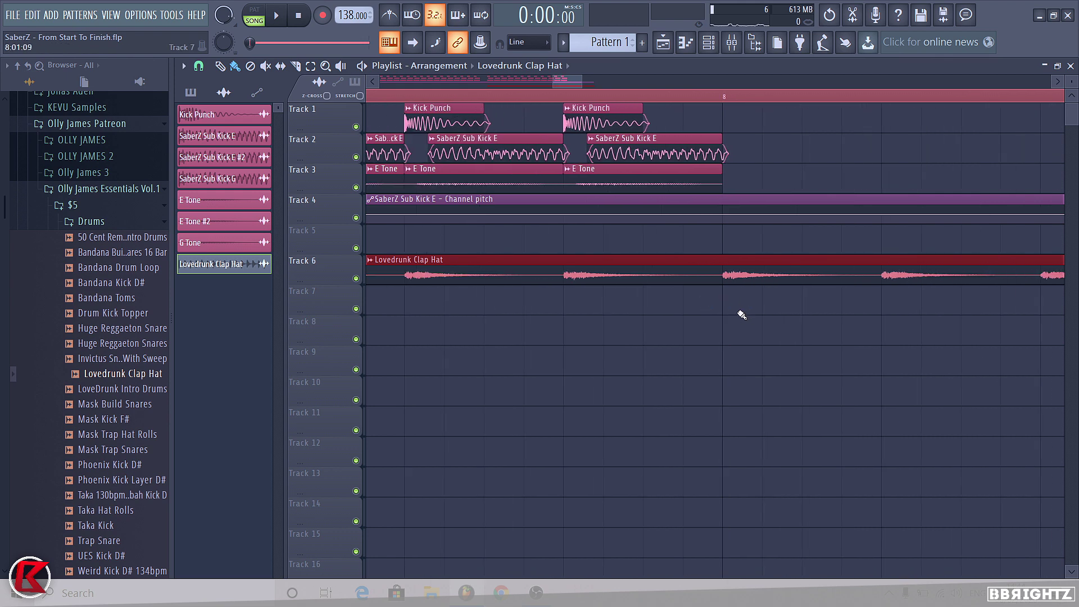
{"action": "left_click_drag", "start_coordinate": [899, 282], "coordinate": [886, 275]}
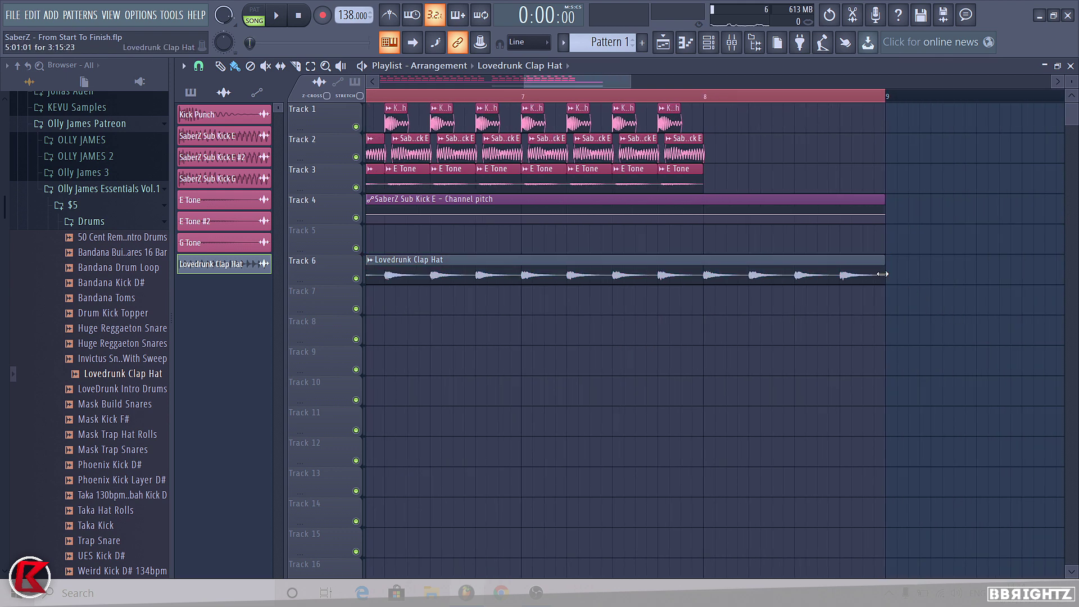
Step: Play the arrangement to hear the clap hat loop with the kicks from bar 5
{"action": "scroll", "coordinate": [730, 298], "scroll_direction": "down", "scroll_amount": 4}
{"action": "scroll", "coordinate": [500, 308], "scroll_direction": "down", "scroll_amount": 2}
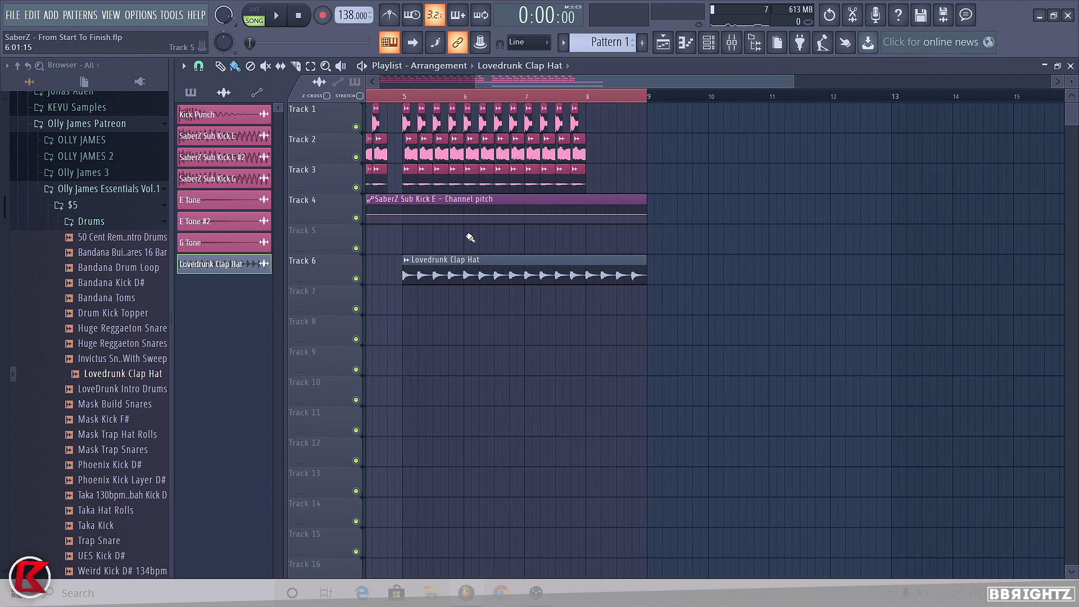
{"action": "right_click", "coordinate": [374, 106]}
{"action": "key", "text": "Escape"}
{"action": "key", "text": "space"}
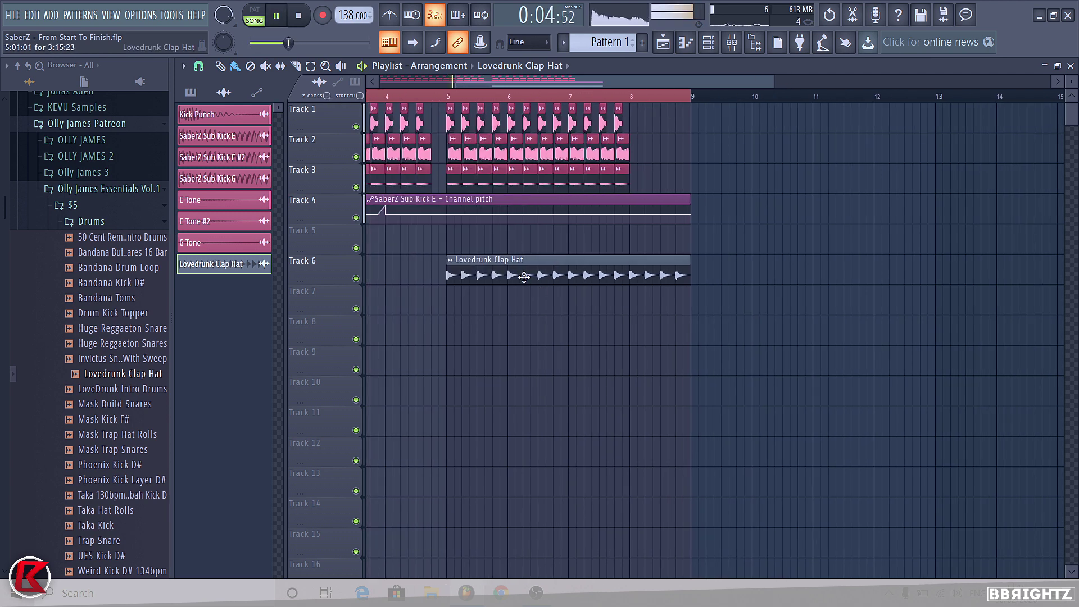
Step: Recolor the Lovedrunk Clap Hat clip teal
{"action": "left_click", "coordinate": [450, 260]}
{"action": "left_click", "coordinate": [488, 319]}
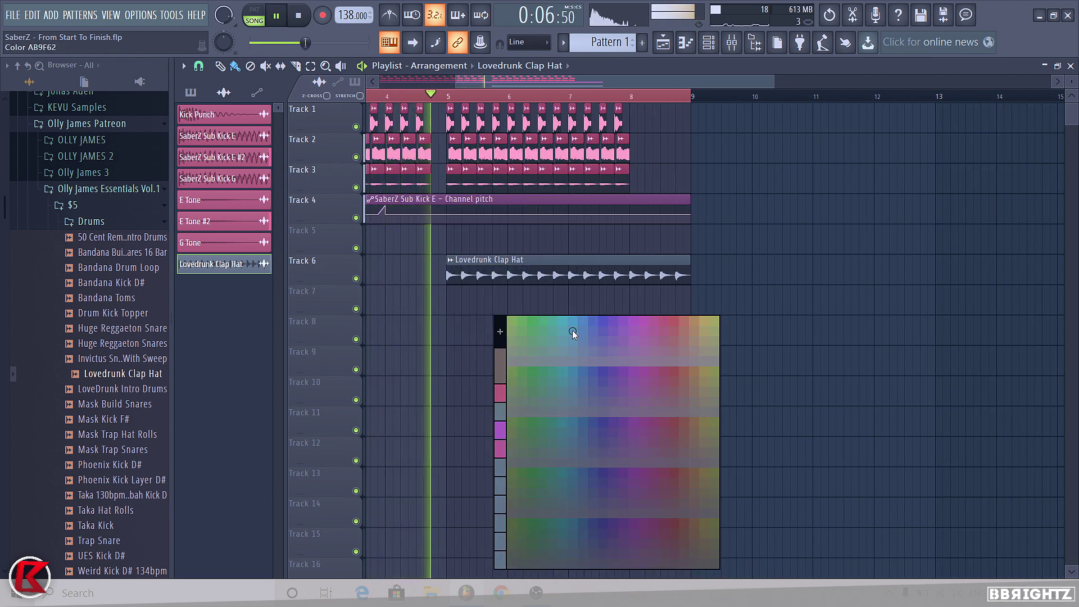
{"action": "left_click", "coordinate": [555, 323]}
Step: Route the Lovedrunk Clap Hat channel to mixer insert 4 and lower that insert's volume well below the kick tracks
{"action": "key", "text": "F9"}
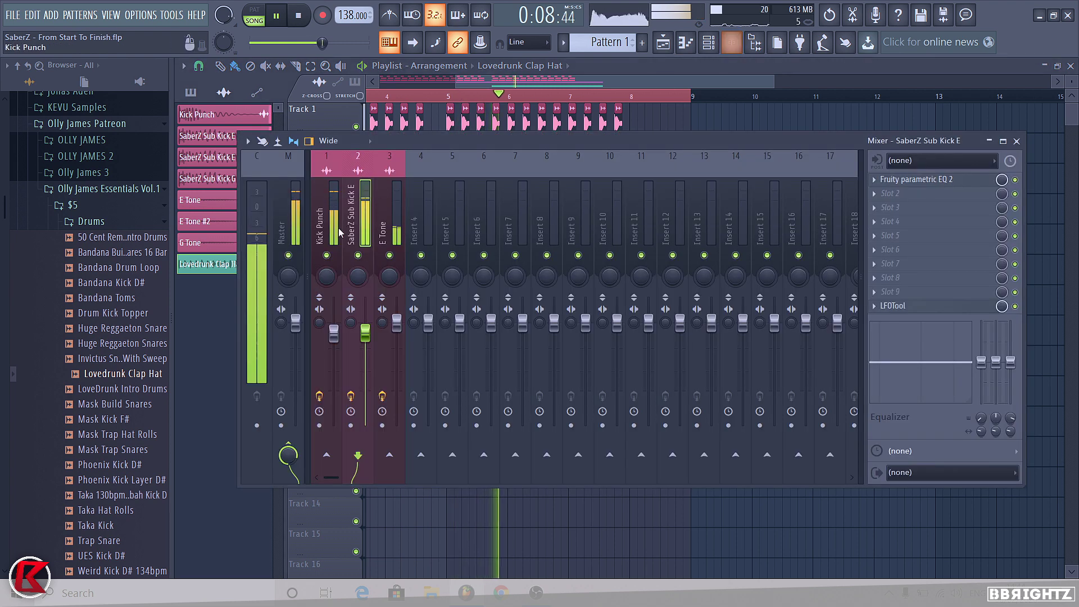
{"action": "left_click", "coordinate": [417, 211]}
{"action": "key", "text": "ctrl+l"}
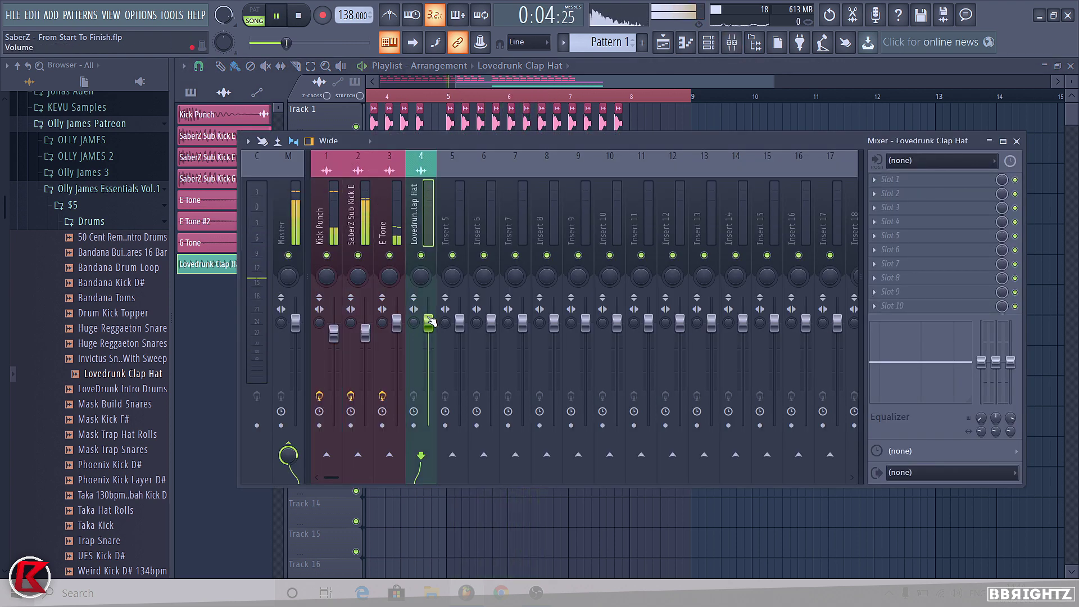
{"action": "left_click_drag", "start_coordinate": [428, 342], "coordinate": [428, 364]}
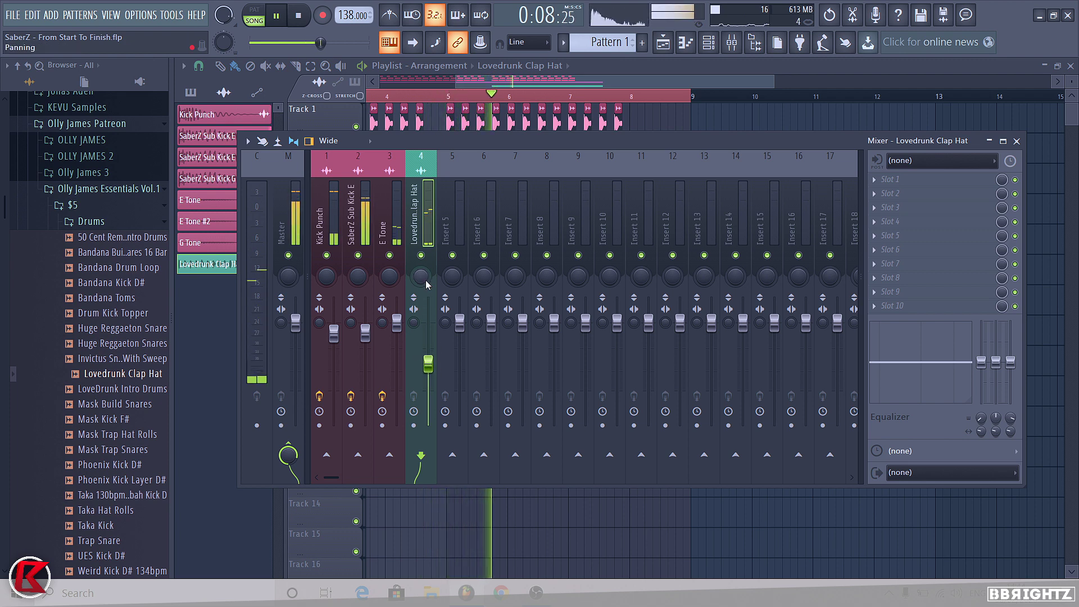
Step: Pan the Lovedrunk Clap Hat mixer insert slightly left and raise its volume a little
{"action": "left_click_drag", "start_coordinate": [425, 280], "coordinate": [425, 285]}
{"action": "left_click_drag", "start_coordinate": [428, 364], "coordinate": [428, 358]}
{"action": "key", "text": "F9"}
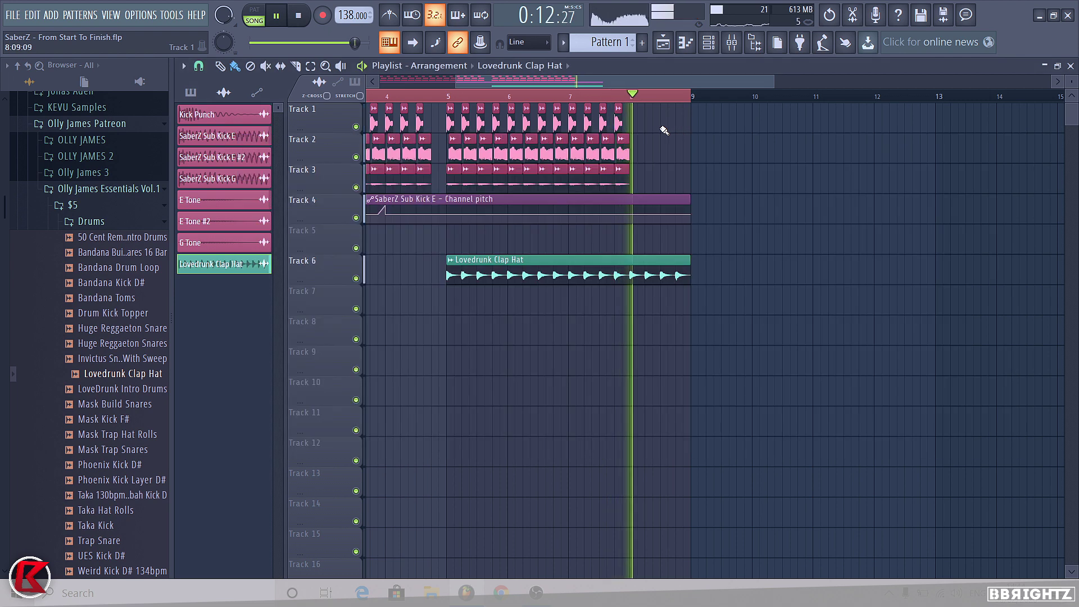
Step: Stop playback and trim the end of the Lovedrunk Clap Hat clip on Track 6 back to bar 8, where the kicks stop
{"action": "key", "text": "space"}
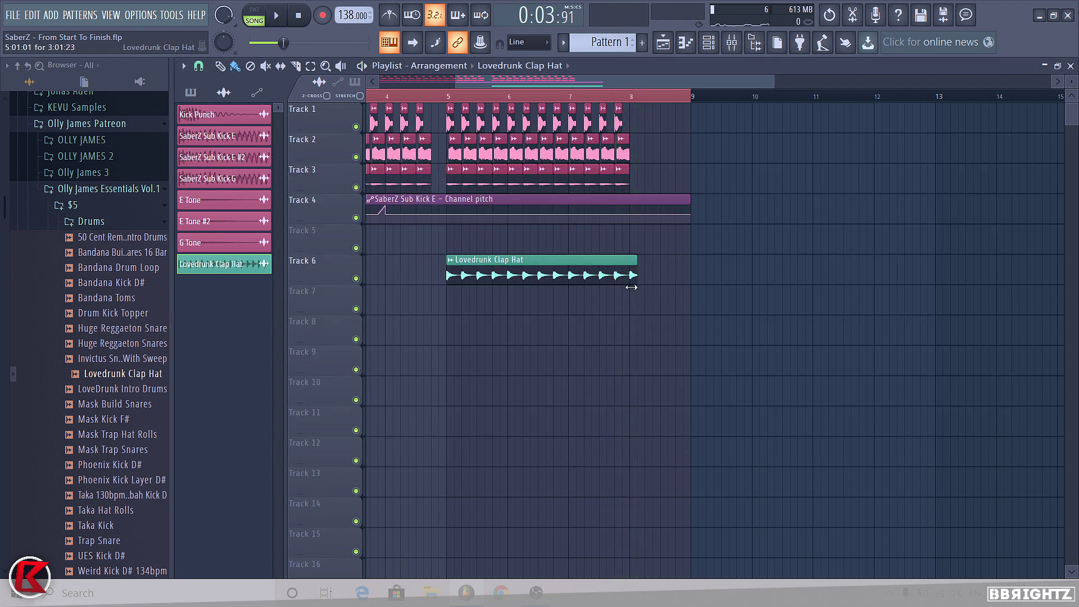
{"action": "scroll", "coordinate": [634, 298], "scroll_direction": "up", "scroll_amount": 4}
{"action": "scroll", "coordinate": [631, 281], "scroll_direction": "down", "scroll_amount": 4}
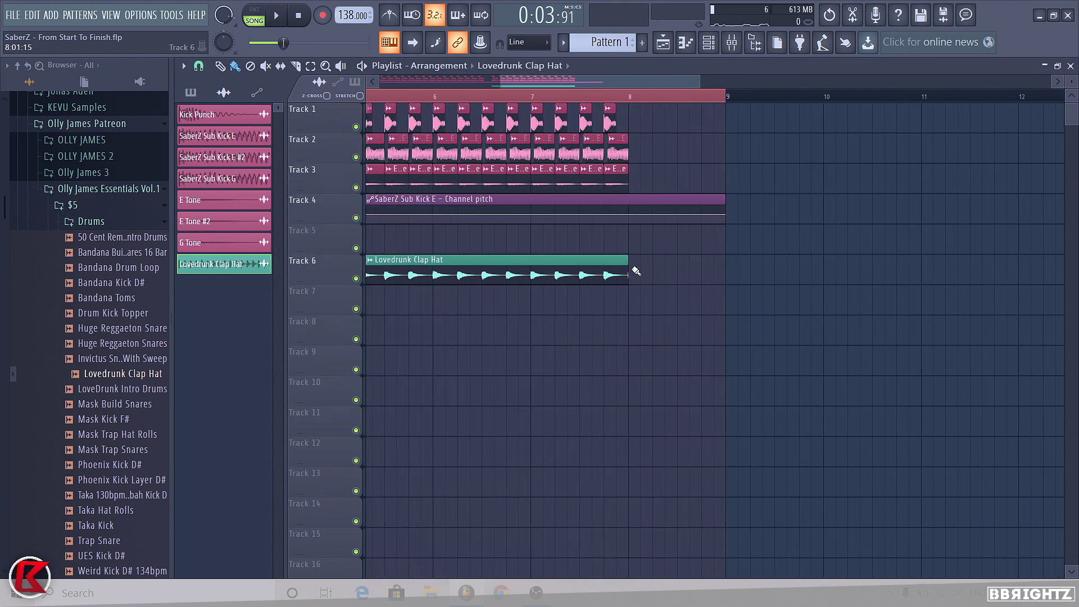
{"action": "scroll", "coordinate": [651, 286], "scroll_direction": "down", "scroll_amount": 3}
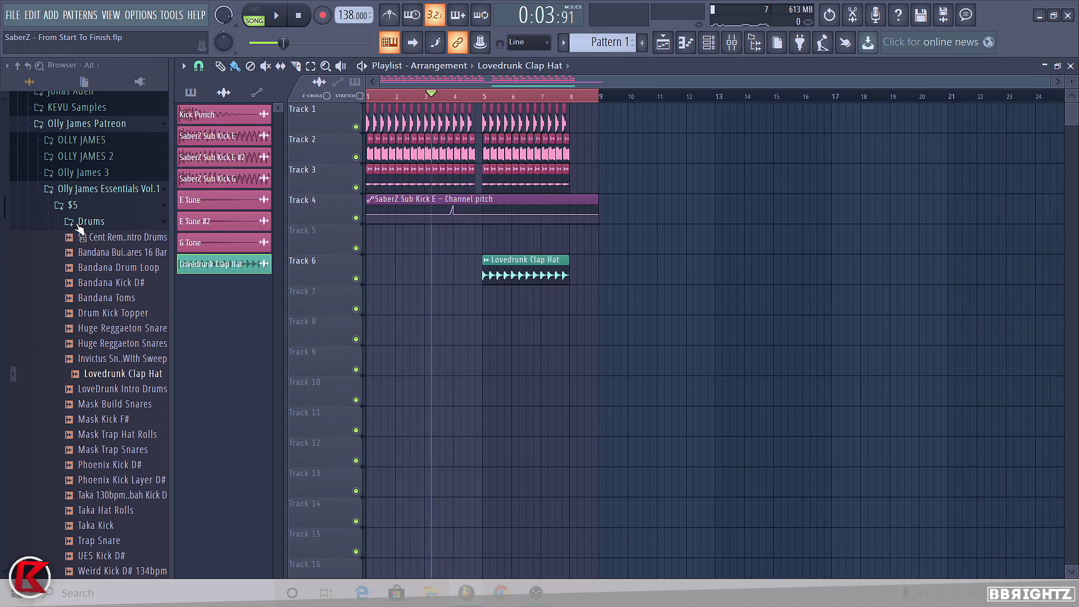
Step: Collapse the open Olly James Patreon and Artist Sample Collection folders in the sample browser
{"action": "left_click", "coordinate": [79, 224]}
{"action": "left_click", "coordinate": [69, 207]}
{"action": "left_click", "coordinate": [85, 191]}
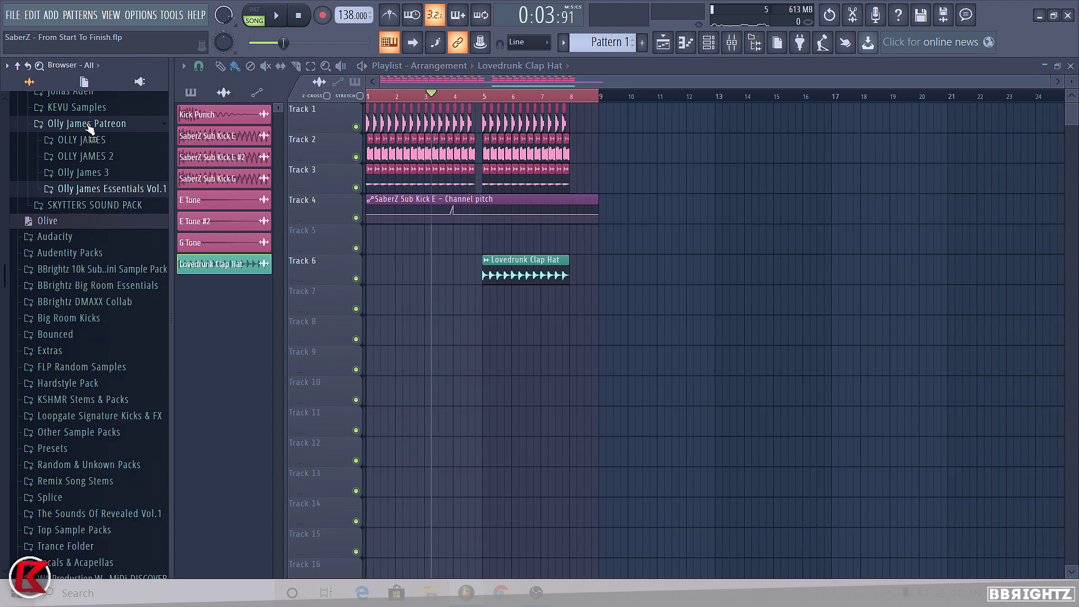
{"action": "left_click", "coordinate": [85, 125]}
{"action": "left_click", "coordinate": [73, 117]}
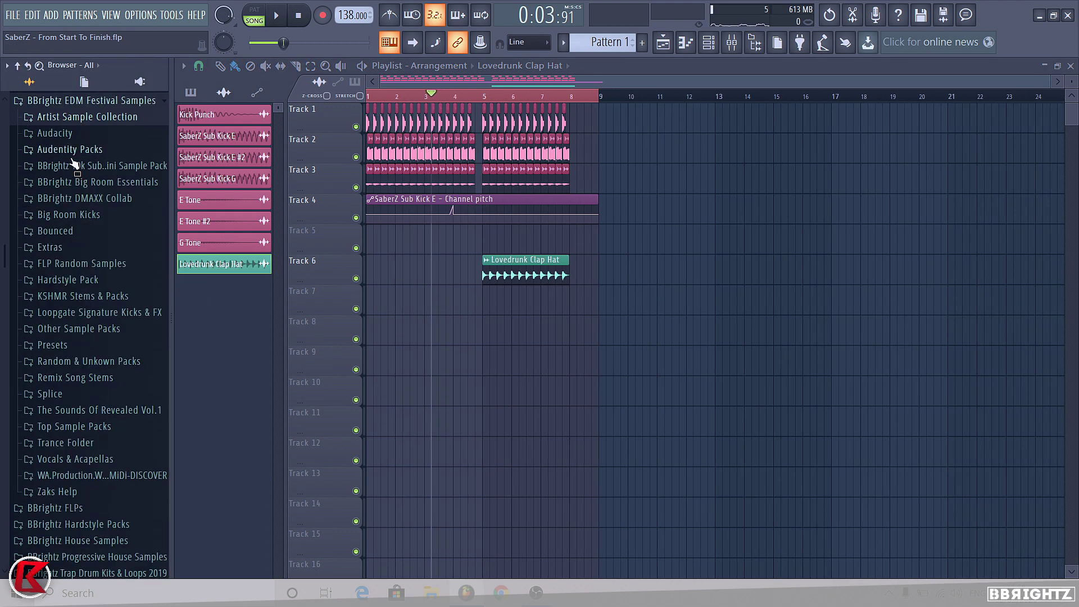
Step: Place the SaberZ Toms 01 sample from the FLP Random Samples folder on Track 7 at bar 6 and open its channel settings
{"action": "left_click", "coordinate": [63, 264]}
{"action": "scroll", "coordinate": [81, 371], "scroll_direction": "down", "scroll_amount": 15}
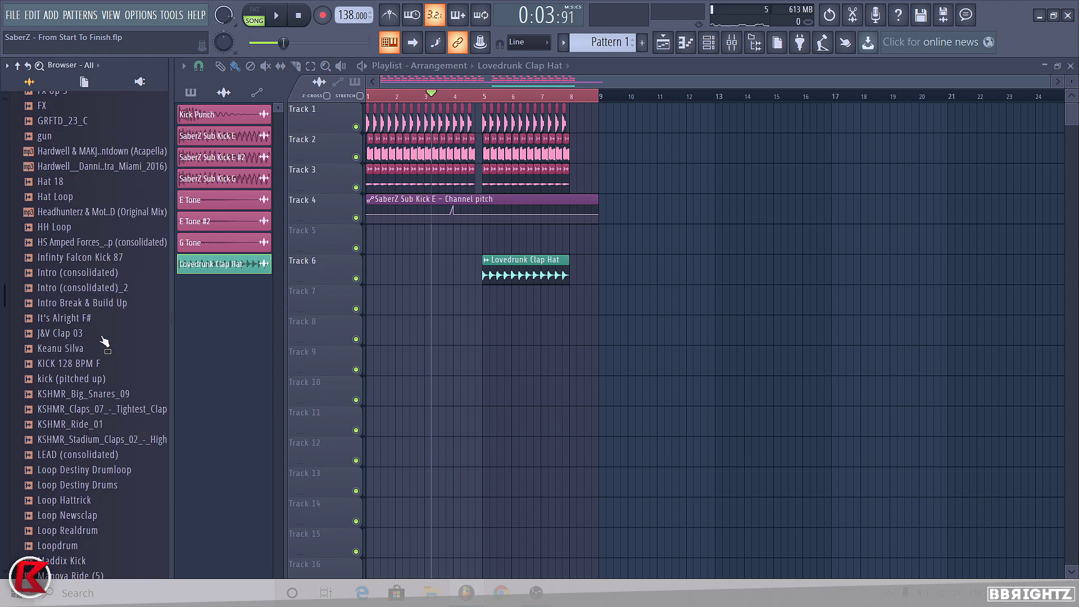
{"action": "scroll", "coordinate": [104, 341], "scroll_direction": "down", "scroll_amount": 18}
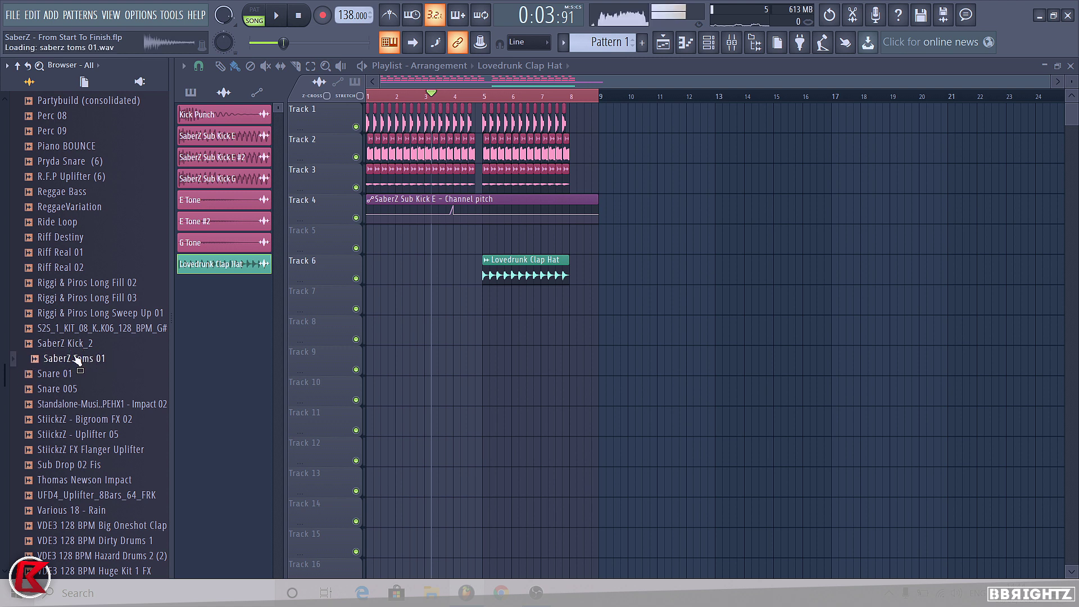
{"action": "left_click_drag", "start_coordinate": [512, 307], "coordinate": [514, 308]}
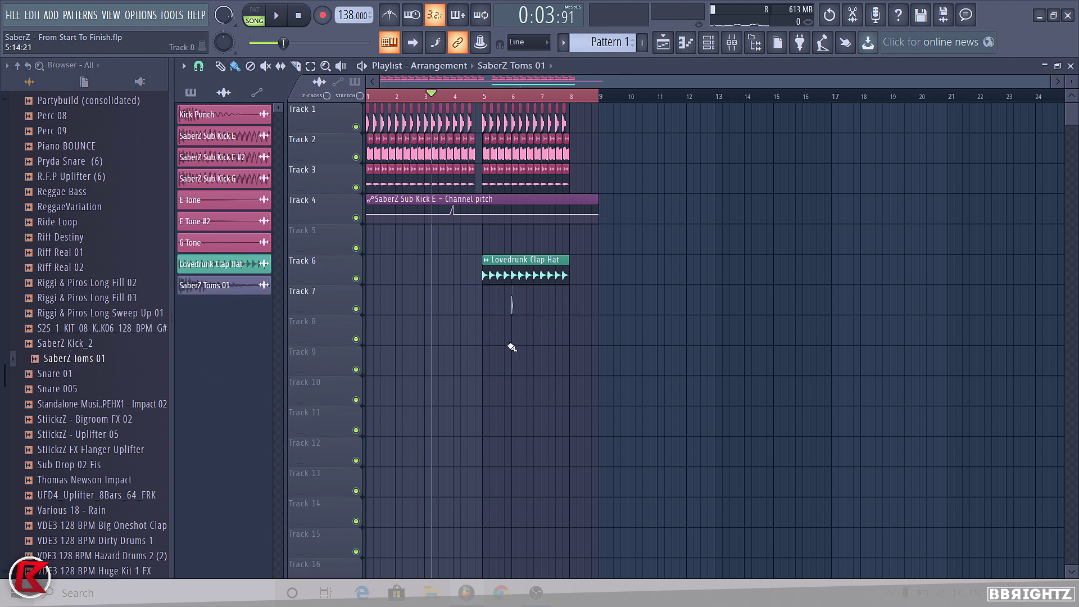
{"action": "double_click", "coordinate": [513, 304]}
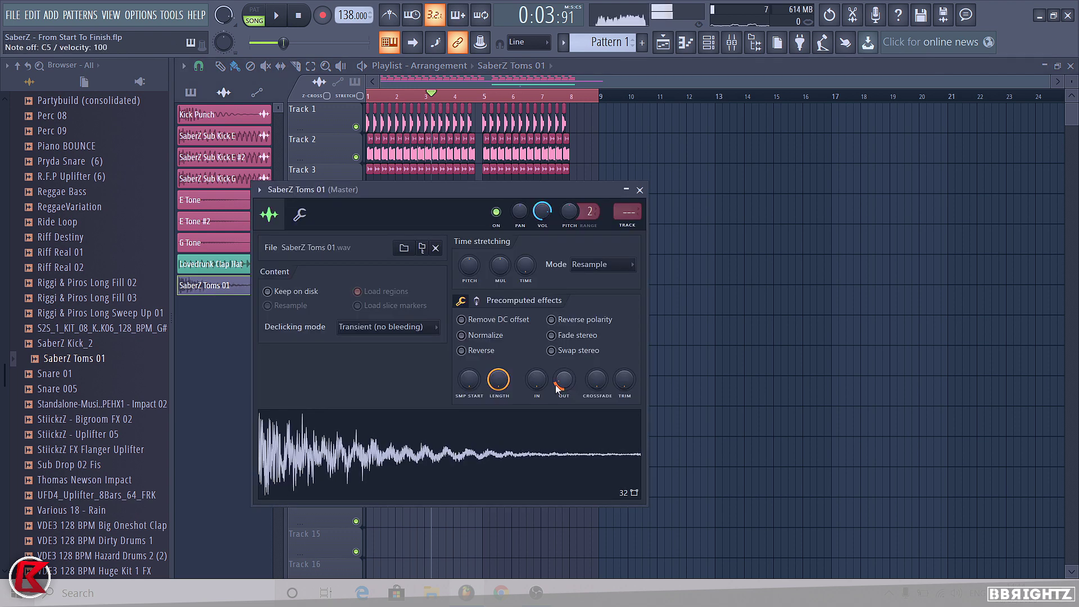
{"action": "key", "text": "Escape"}
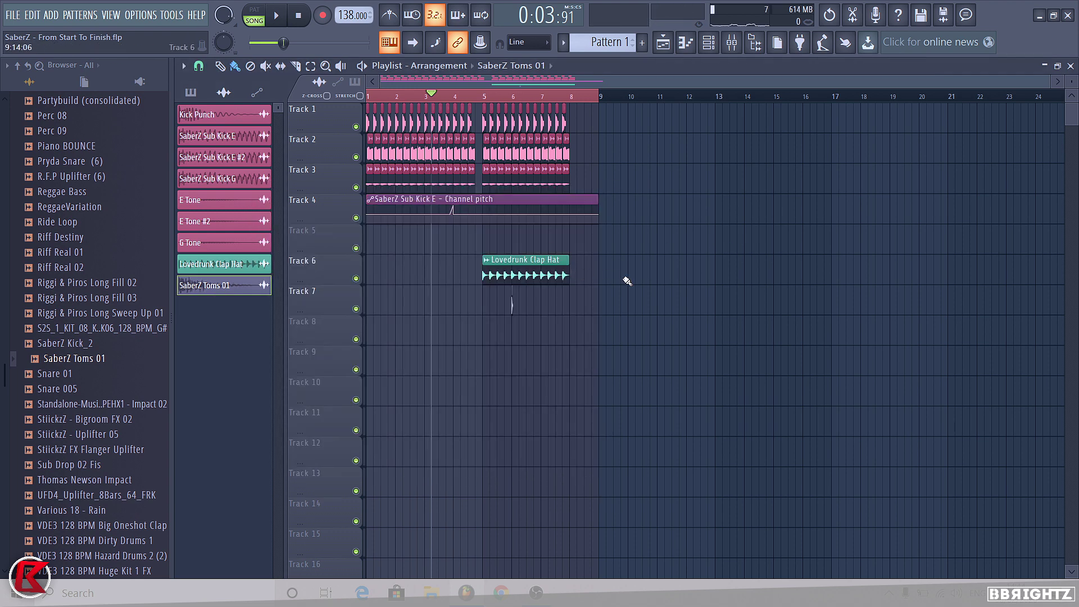
Step: Duplicate the kick clips and channel pitch automation on Tracks 1 to 4 from bars 1-8 to start at bar 9
{"action": "left_click_drag", "start_coordinate": [640, 200], "coordinate": [369, 115]}
{"action": "left_click", "coordinate": [574, 95], "text": "ctrl"}
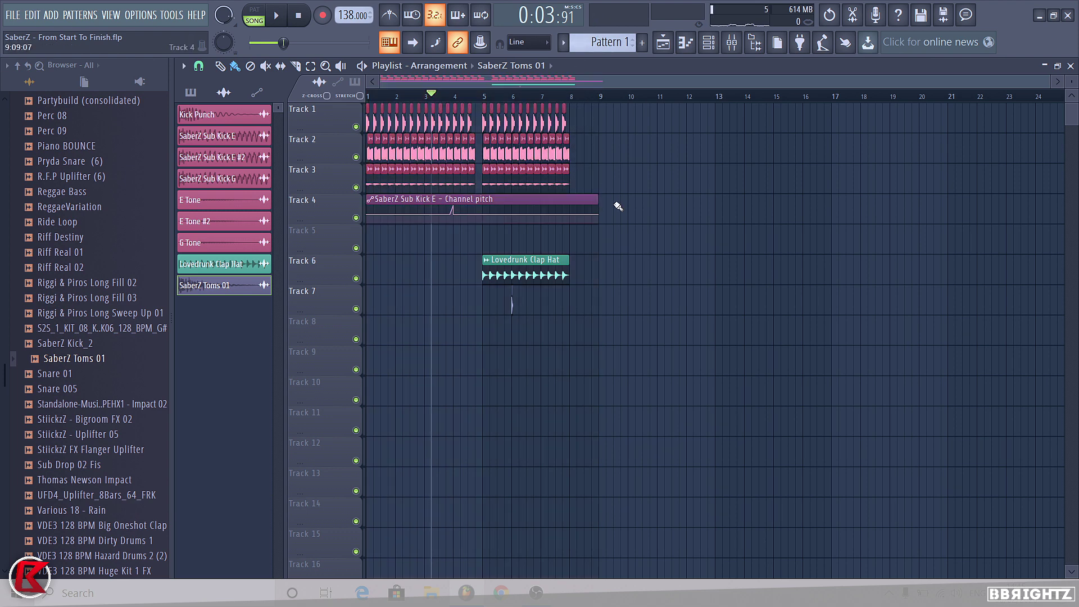
{"action": "left_click_drag", "start_coordinate": [615, 205], "coordinate": [369, 115]}
{"action": "key", "text": "ctrl+b"}
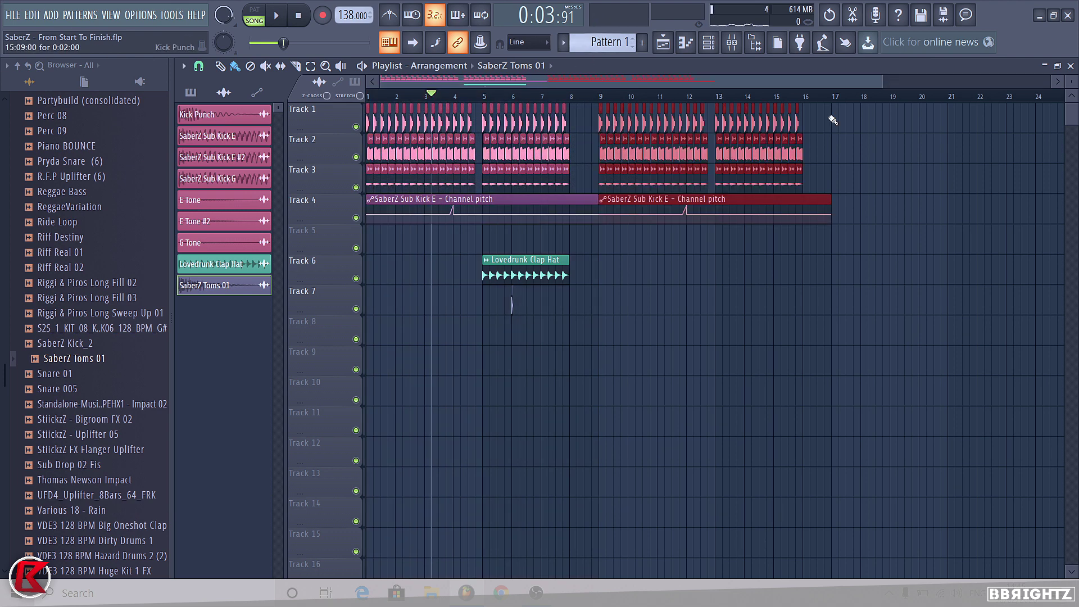
{"action": "scroll", "coordinate": [832, 119], "scroll_direction": "down", "scroll_amount": 2}
{"action": "left_click", "coordinate": [691, 224]}
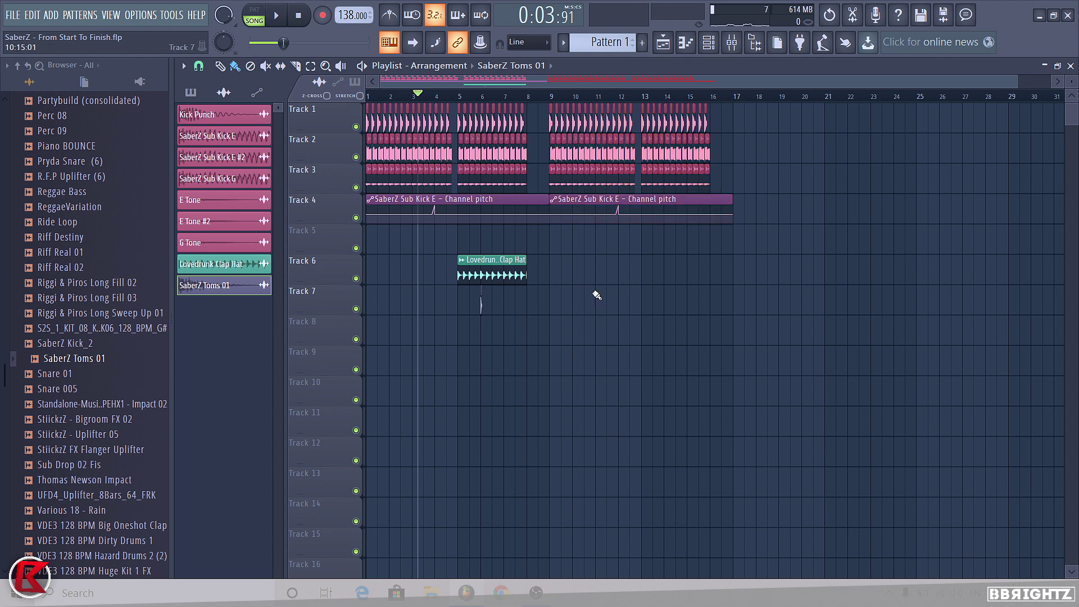
Step: Copy the Lovedrunk Clap Hat clip on Track 6 to bars 9 and 13, matching the length of each kick section
{"action": "scroll", "coordinate": [487, 308], "scroll_direction": "up", "scroll_amount": 3}
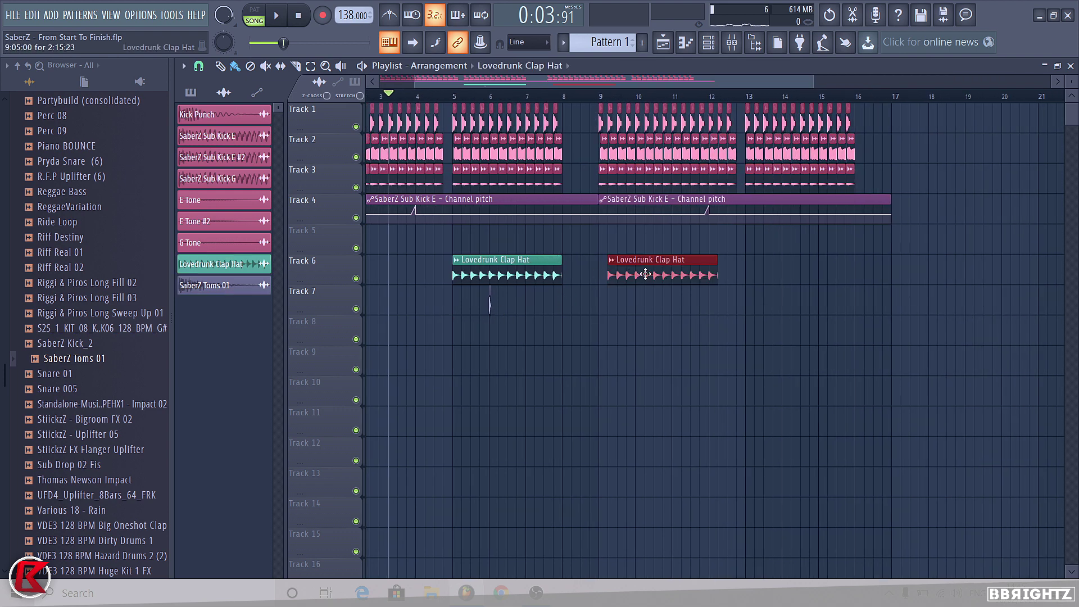
{"action": "left_click", "coordinate": [742, 270]}
{"action": "scroll", "coordinate": [479, 307], "scroll_direction": "up", "scroll_amount": 1}
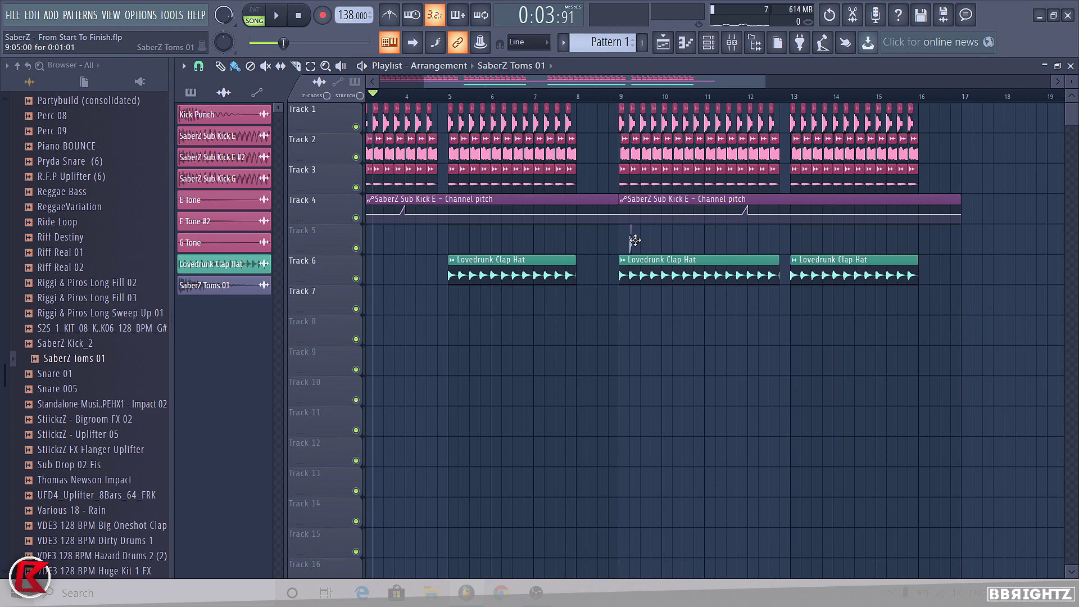
Step: Position the SaberZ Toms 01 clip on Track 5 at step 4 of bar 9, with a length of one step
{"action": "scroll", "coordinate": [635, 241], "scroll_direction": "up", "scroll_amount": 8}
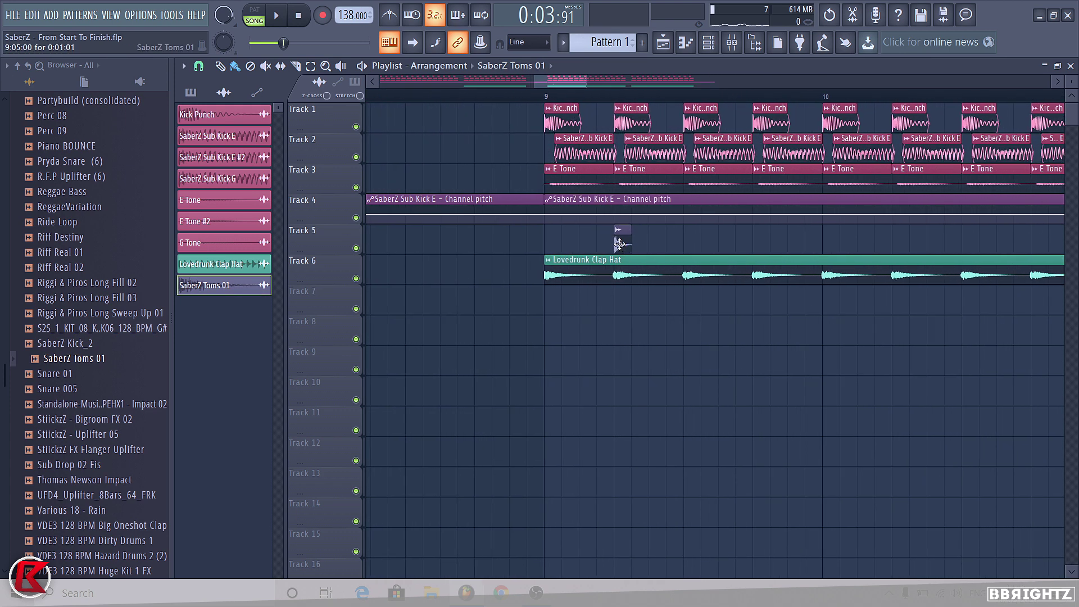
{"action": "scroll", "coordinate": [597, 242], "scroll_direction": "up", "scroll_amount": 3}
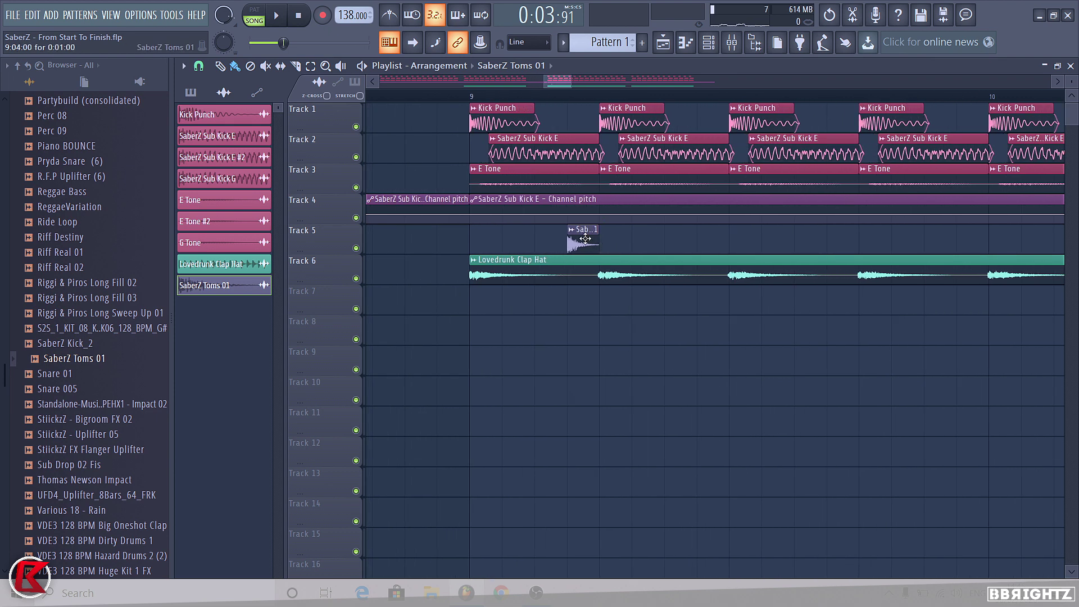
{"action": "double_click", "coordinate": [585, 238]}
{"action": "right_click", "coordinate": [723, 409]}
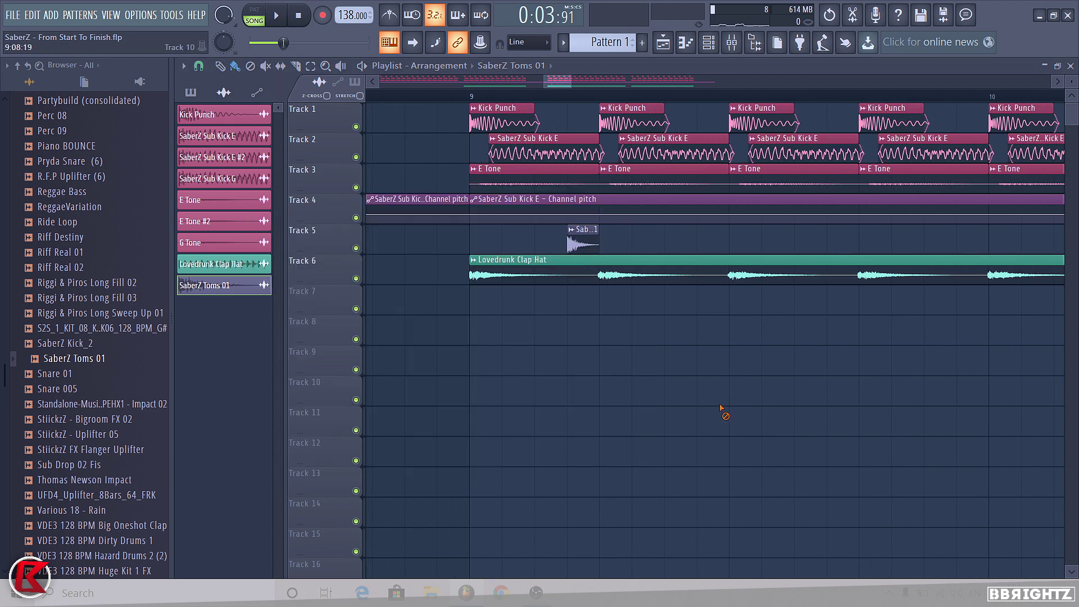
Step: Add SaberZ Toms 01 hits on Track 5 at steps 7, 12 and 15 of bar 9, and play the pattern
{"action": "left_click", "coordinate": [687, 245]}
{"action": "scroll", "coordinate": [687, 245], "scroll_direction": "down", "scroll_amount": 2}
{"action": "right_click", "coordinate": [699, 243]}
{"action": "left_click", "coordinate": [790, 242]}
{"action": "key", "text": "space"}
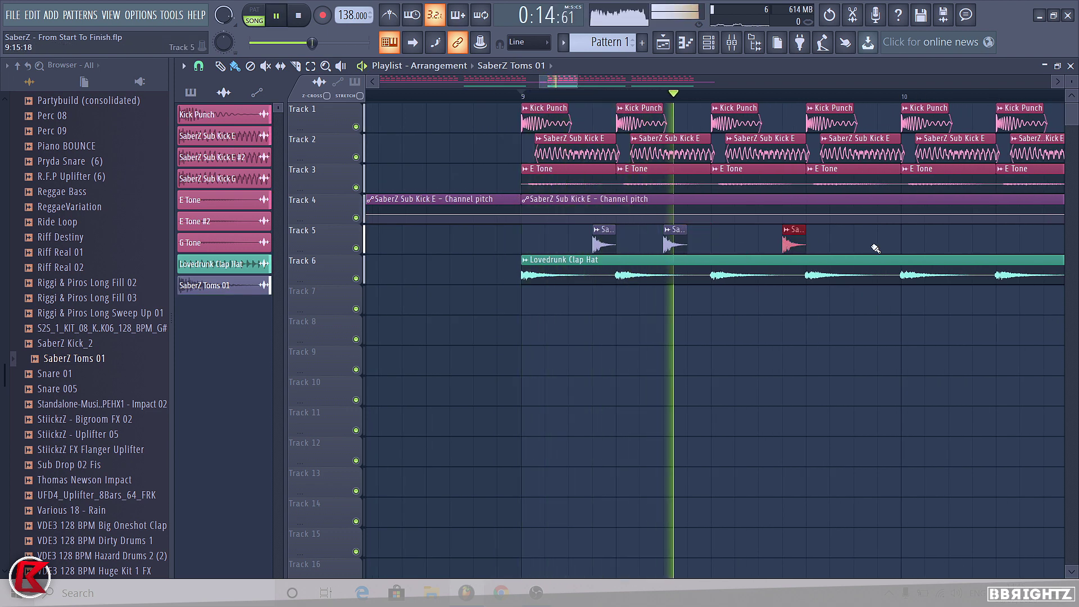
{"action": "left_click", "coordinate": [875, 247]}
{"action": "scroll", "coordinate": [874, 249], "scroll_direction": "down", "scroll_amount": 2}
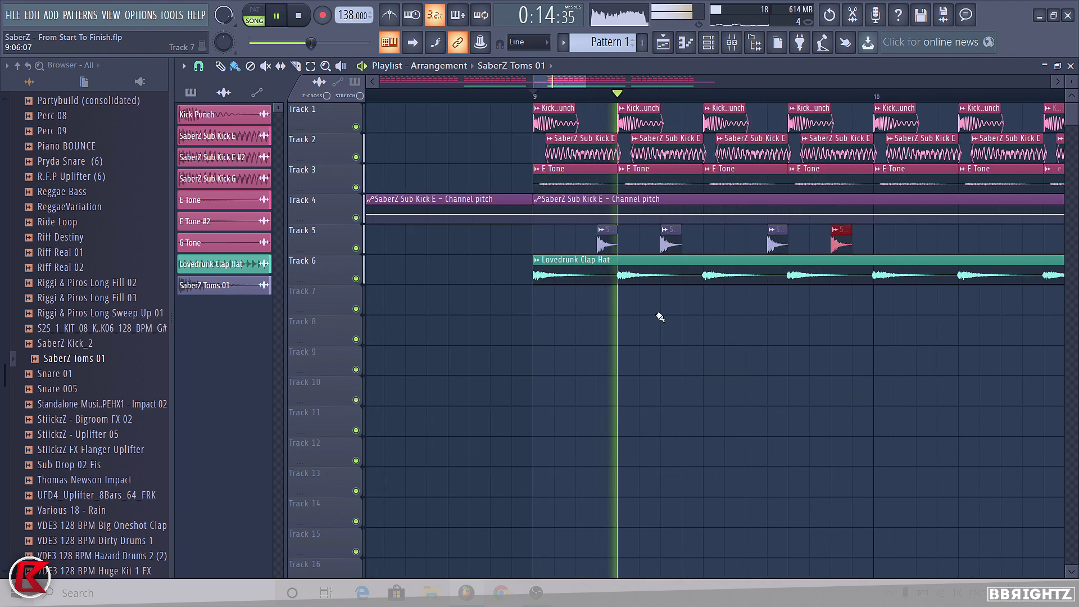
Step: Add SaberZ Toms 01 hits on Track 5 at steps 4, 7, 10, 12 and 15 of bar 10, checking them with playback
{"action": "left_click", "coordinate": [886, 245]}
{"action": "left_click", "coordinate": [938, 245]}
{"action": "scroll", "coordinate": [899, 245], "scroll_direction": "down", "scroll_amount": 1}
{"action": "key", "text": "space"}
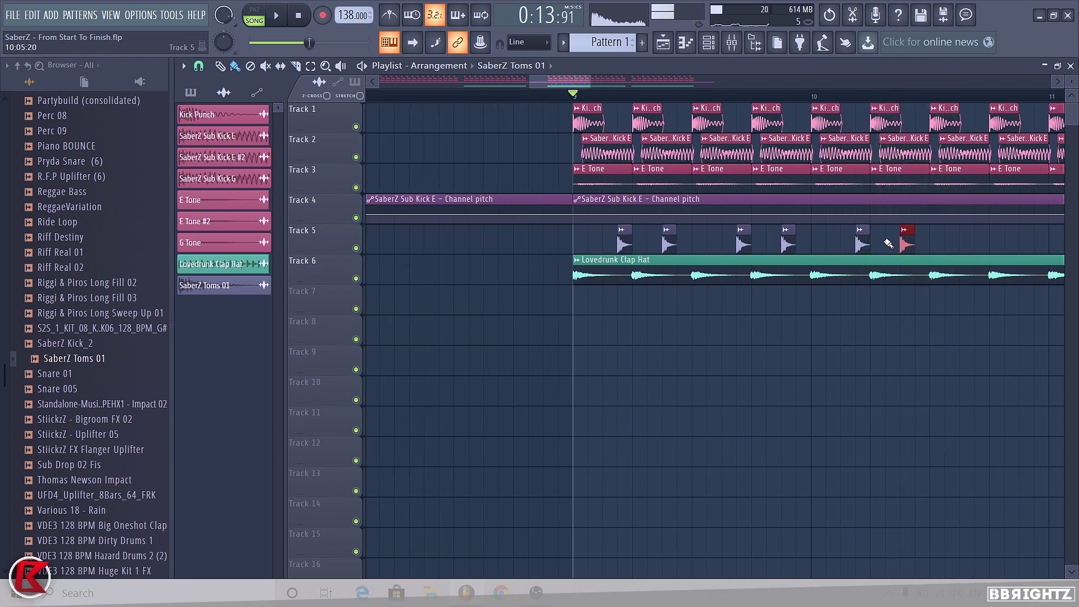
{"action": "key", "text": "space"}
{"action": "right_click", "coordinate": [965, 242]}
{"action": "left_click", "coordinate": [952, 243]}
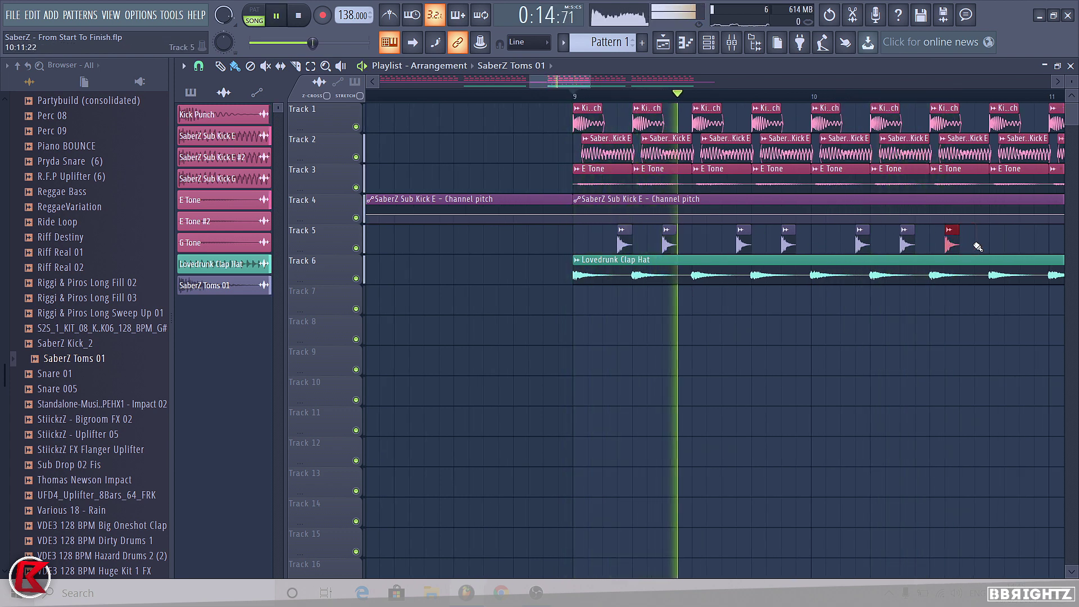
{"action": "left_click", "coordinate": [980, 244]}
{"action": "left_click", "coordinate": [1037, 242]}
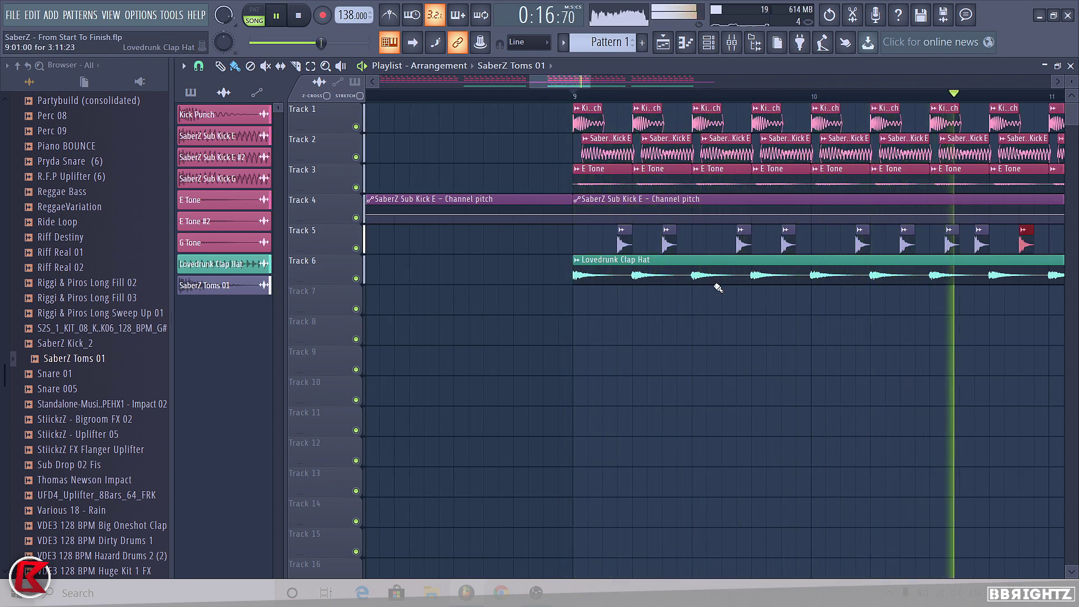
{"action": "scroll", "coordinate": [1028, 242], "scroll_direction": "down", "scroll_amount": 1}
{"action": "key", "text": "space"}
Step: Duplicate the two-bar tom pattern to bars 11-12 and recolor the SaberZ Toms 01 clips teal
{"action": "left_click_drag", "start_coordinate": [853, 245], "coordinate": [609, 227]}
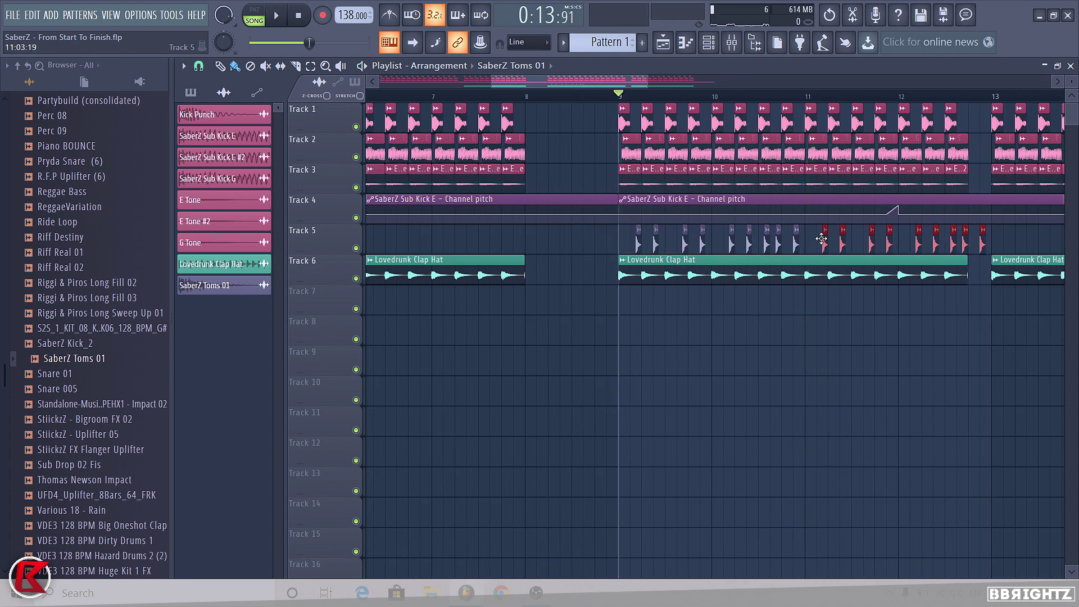
{"action": "right_click", "coordinate": [826, 240]}
{"action": "left_click", "coordinate": [843, 303]}
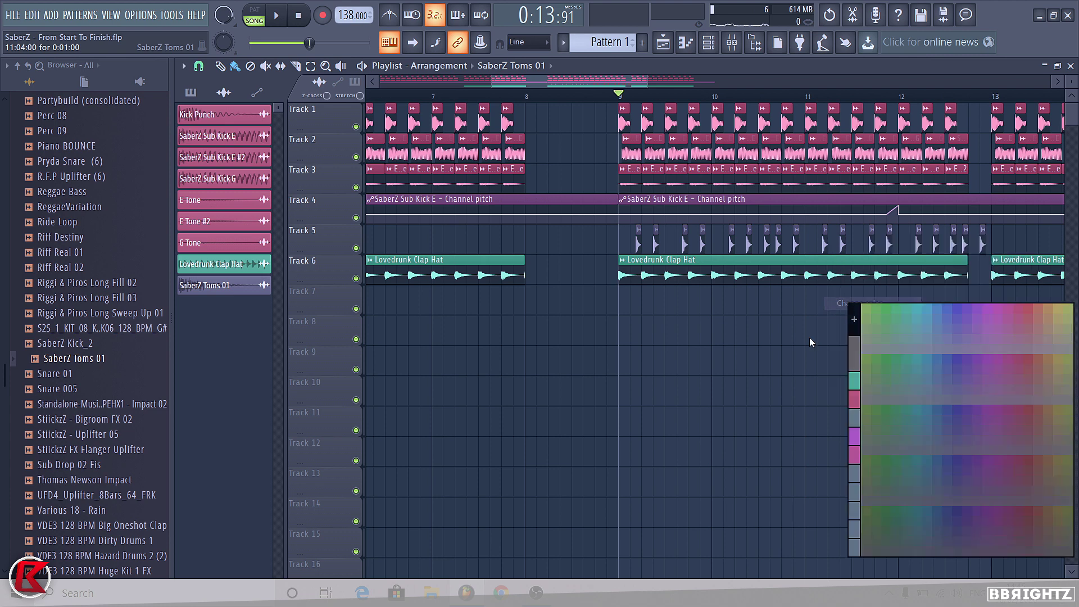
{"action": "left_click", "coordinate": [853, 381]}
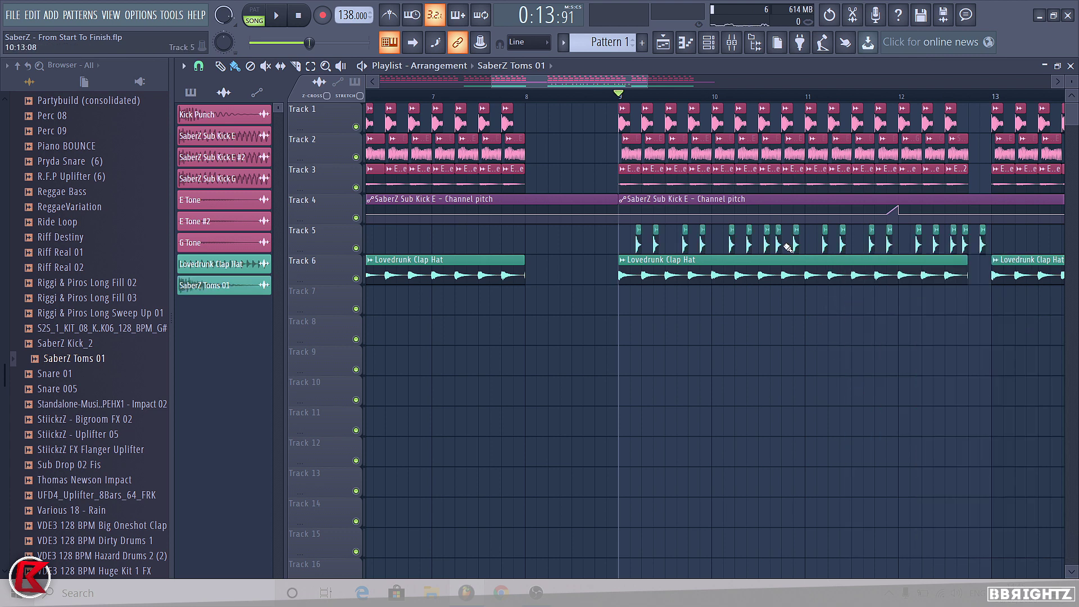
Step: Route the SaberZ Toms 01 channel to mixer insert 5 and solo that insert
{"action": "left_click", "coordinate": [731, 45]}
{"action": "left_click", "coordinate": [447, 220]}
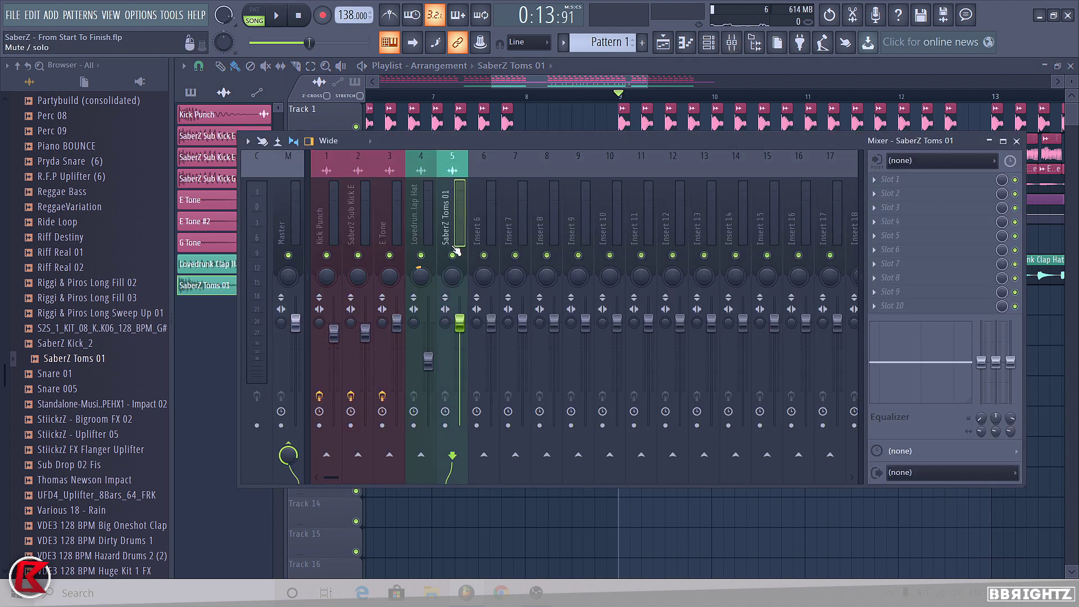
{"action": "right_click", "coordinate": [453, 255]}
Step: Lower the toms insert's volume to just above the clap hat's fader and adjust its panning slightly during playback, then unsolo it
{"action": "key", "text": "space"}
{"action": "left_click_drag", "start_coordinate": [461, 325], "coordinate": [461, 356]}
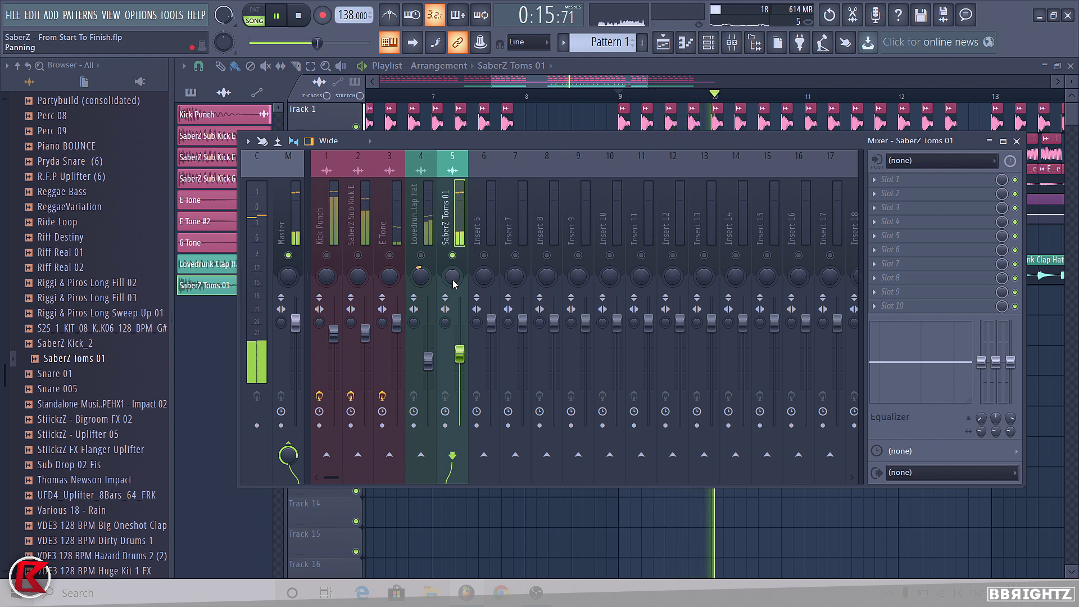
{"action": "left_click_drag", "start_coordinate": [453, 280], "coordinate": [453, 283]}
{"action": "right_click", "coordinate": [453, 256]}
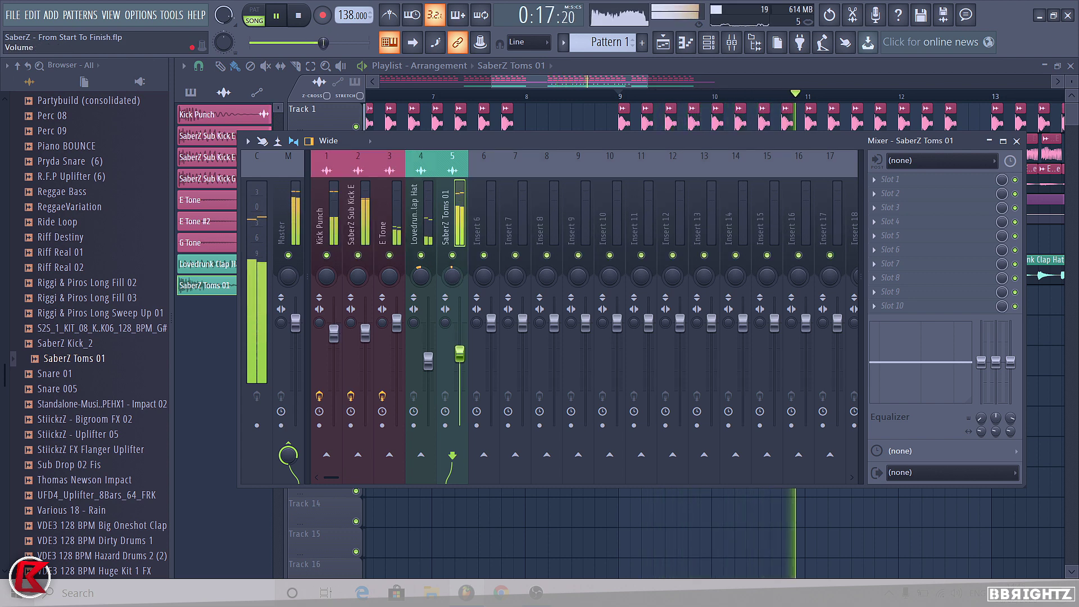
{"action": "left_click", "coordinate": [568, 513]}
Step: Thin out the tom hits at the end of bar 12 on Track 5, leaving three hits that finish before the kick gap
{"action": "scroll", "coordinate": [702, 177], "scroll_direction": "down", "scroll_amount": 3}
{"action": "scroll", "coordinate": [874, 264], "scroll_direction": "up", "scroll_amount": 1}
{"action": "right_click", "coordinate": [841, 248]}
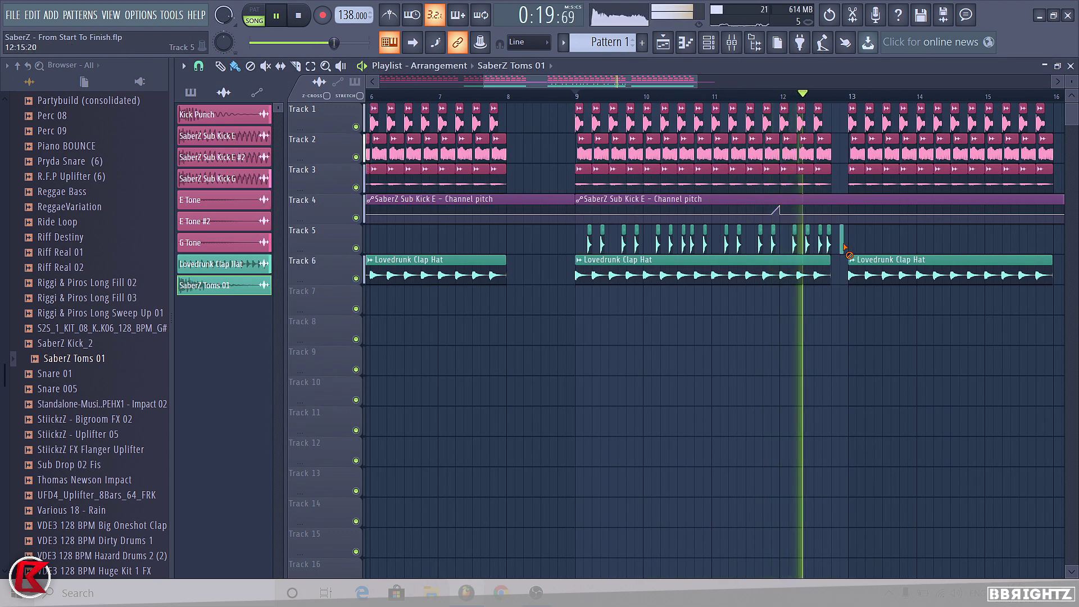
{"action": "key", "text": "space"}
{"action": "scroll", "coordinate": [832, 255], "scroll_direction": "up", "scroll_amount": 2}
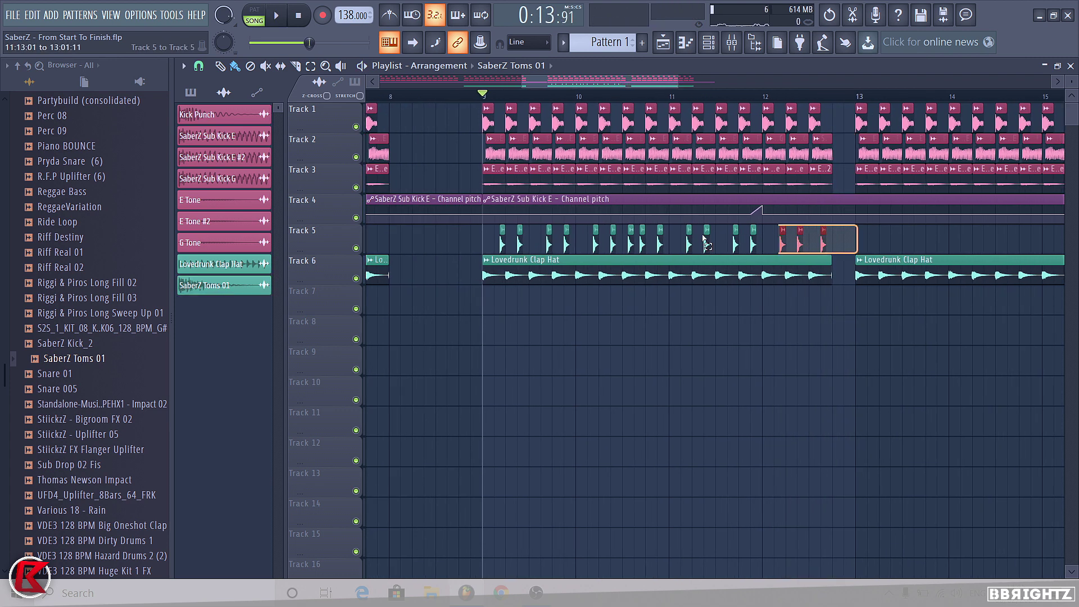
Step: Duplicate the Track 5 tom pattern from bars 9-12 to start at bar 13 and remove the copied hits in bar 16
{"action": "left_click_drag", "start_coordinate": [706, 244], "coordinate": [484, 241]}
{"action": "key", "text": "ctrl+b"}
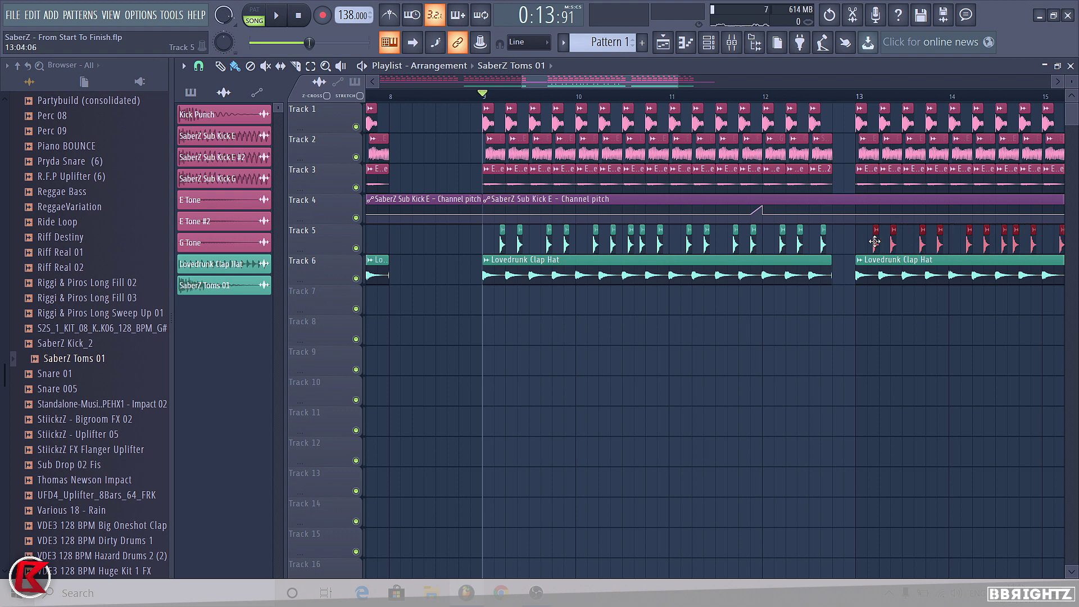
{"action": "scroll", "coordinate": [874, 241], "scroll_direction": "down", "scroll_amount": 3}
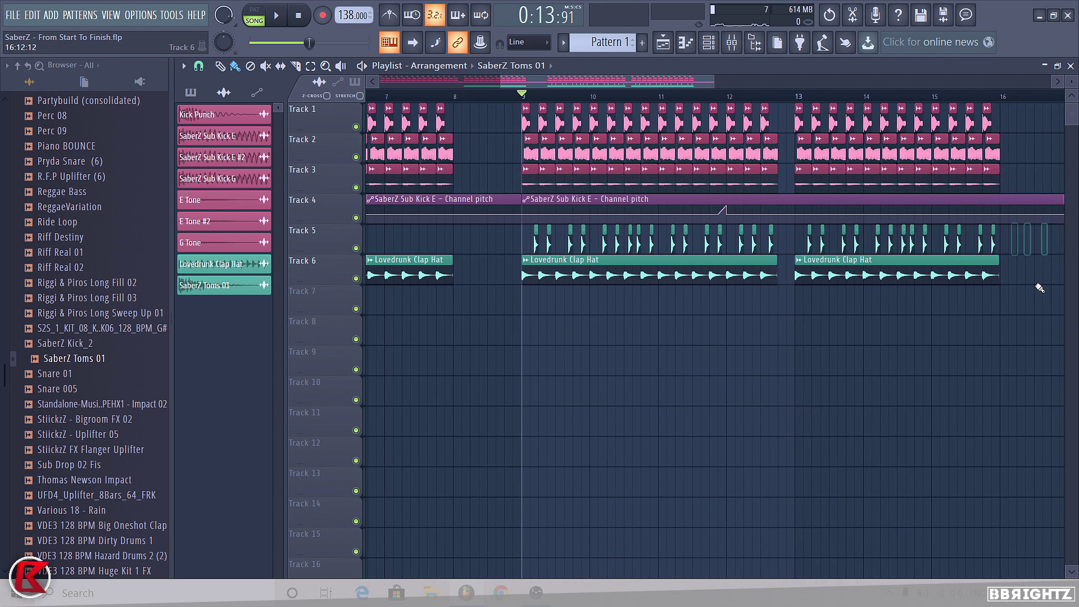
{"action": "scroll", "coordinate": [1039, 288], "scroll_direction": "up", "scroll_amount": 2}
{"action": "key", "text": "space"}
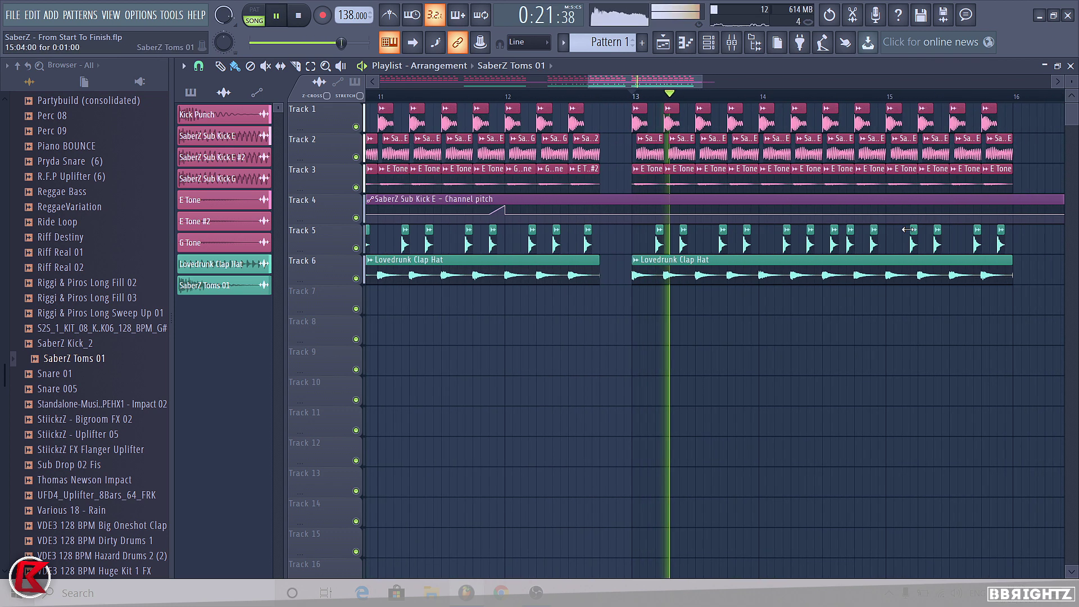
Step: Add closely spaced SaberZ Toms 01 hits in the middle of bar 14 on Track 5 to form a quick roll
{"action": "scroll", "coordinate": [797, 261], "scroll_direction": "up", "scroll_amount": 5}
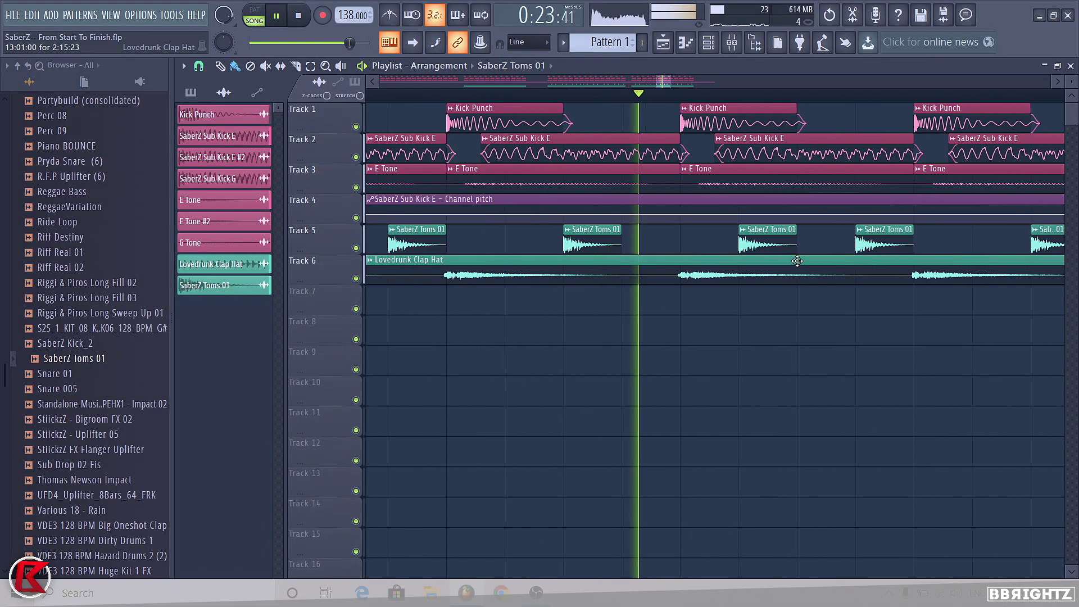
{"action": "key", "text": "space"}
{"action": "scroll", "coordinate": [797, 256], "scroll_direction": "up", "scroll_amount": 3}
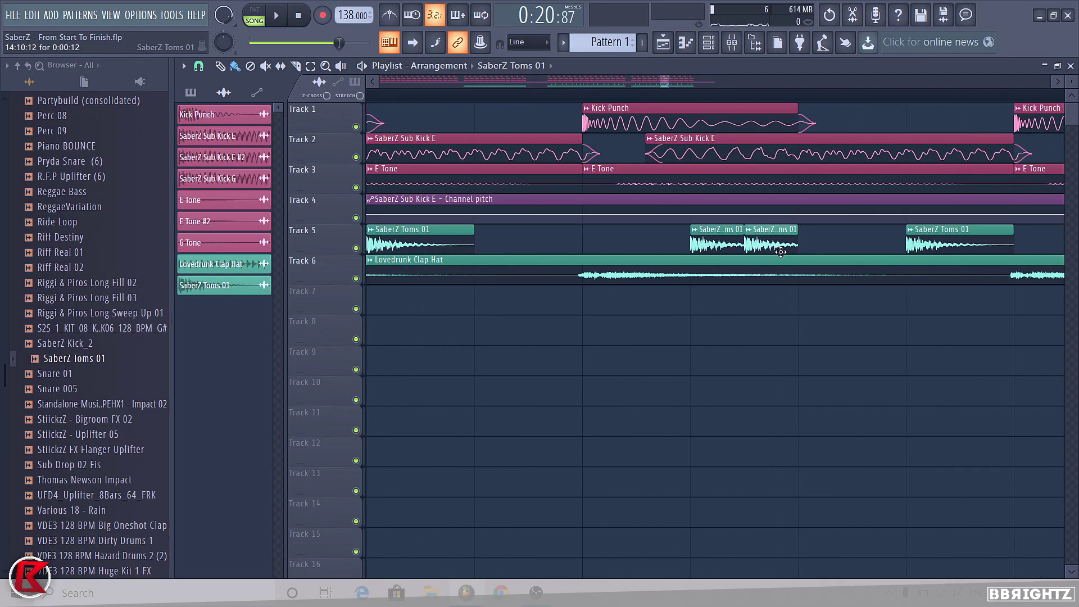
{"action": "left_click", "coordinate": [803, 249]}
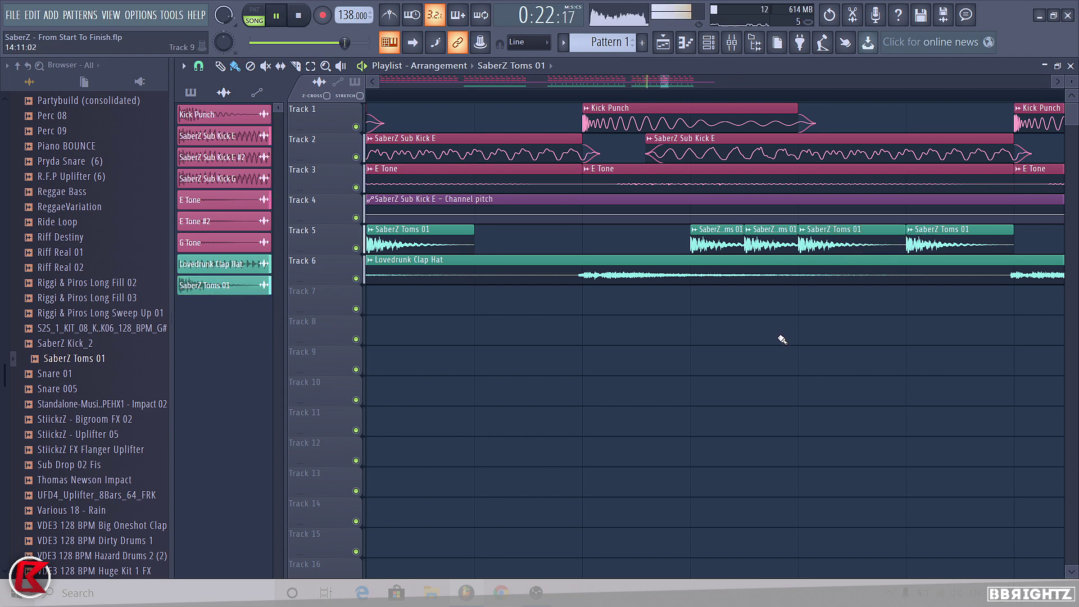
{"action": "scroll", "coordinate": [777, 337], "scroll_direction": "down", "scroll_amount": 3}
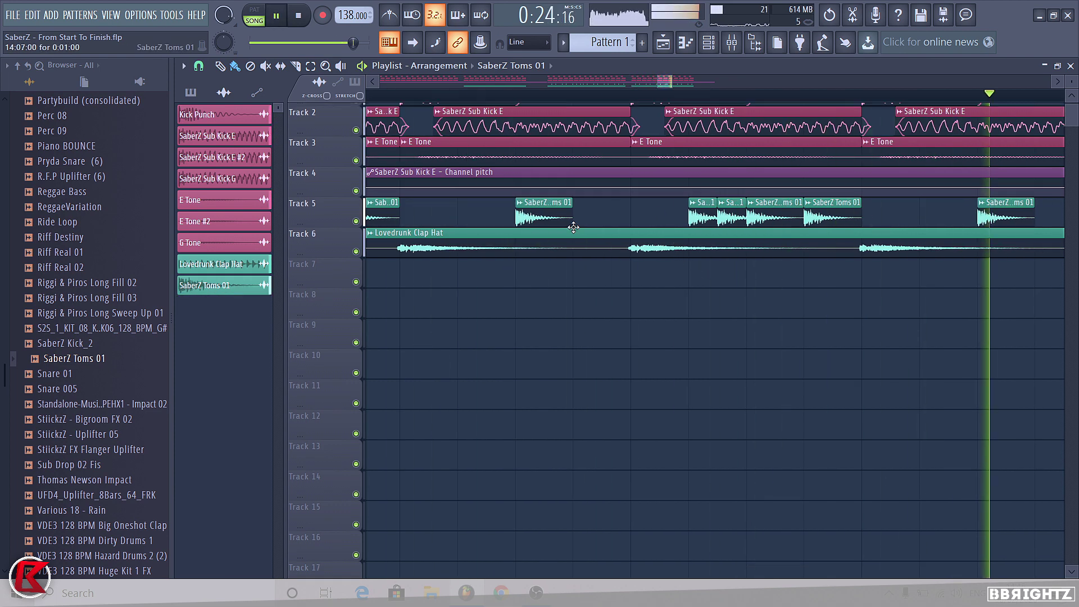
{"action": "key", "text": "space"}
{"action": "scroll", "coordinate": [573, 229], "scroll_direction": "up", "scroll_amount": 3}
{"action": "scroll", "coordinate": [546, 269], "scroll_direction": "down", "scroll_amount": 2}
{"action": "scroll", "coordinate": [639, 260], "scroll_direction": "down", "scroll_amount": 5}
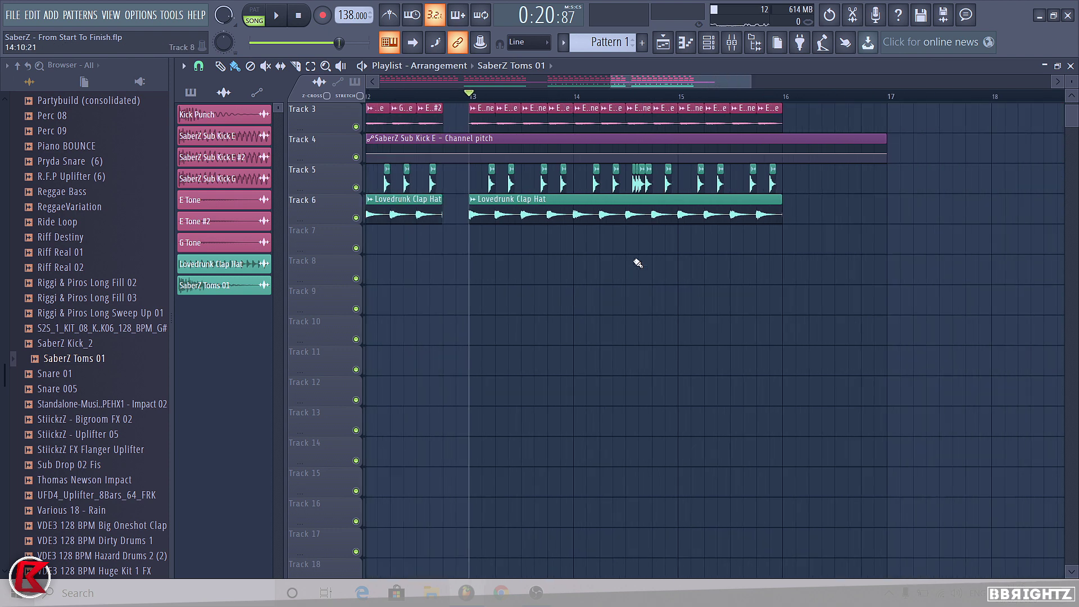
{"action": "scroll", "coordinate": [388, 314], "scroll_direction": "up", "scroll_amount": 2}
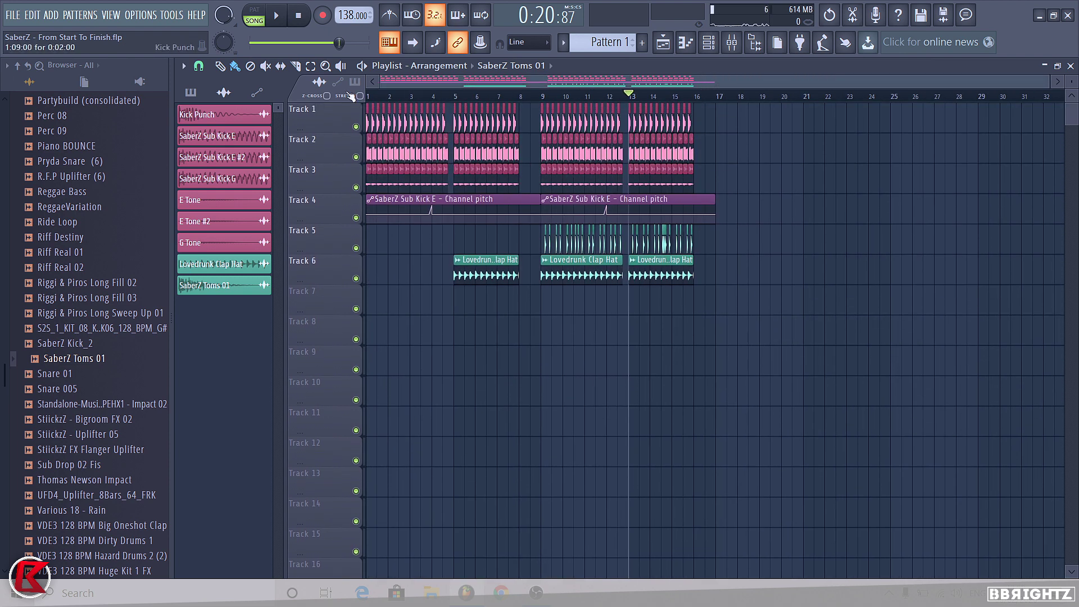
Step: Return playback to bar 1 and audition clap, snare and percussion samples in the browser, down to VEDM Synth Perc 41 E
{"action": "left_click", "coordinate": [369, 97]}
{"action": "key", "text": "space"}
{"action": "key", "text": "space"}
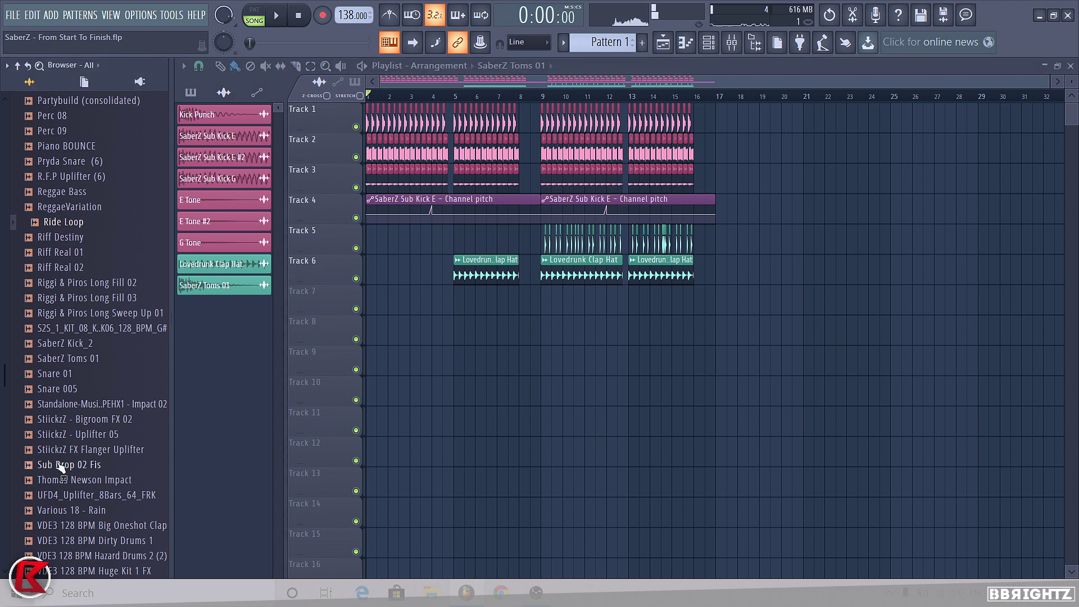
{"action": "scroll", "coordinate": [79, 415], "scroll_direction": "down", "scroll_amount": 2}
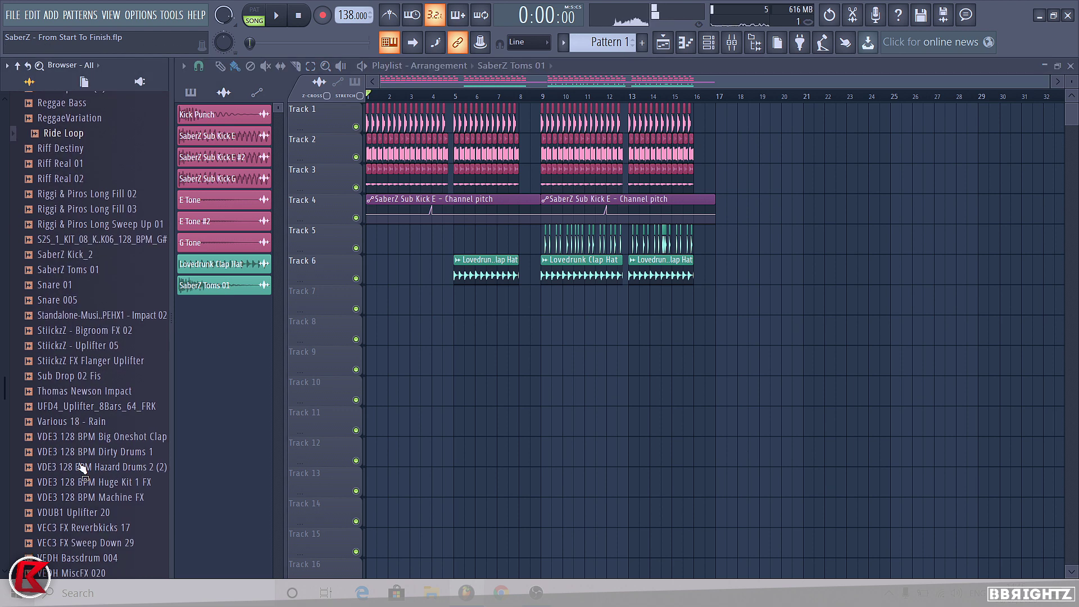
{"action": "left_click", "coordinate": [89, 465]}
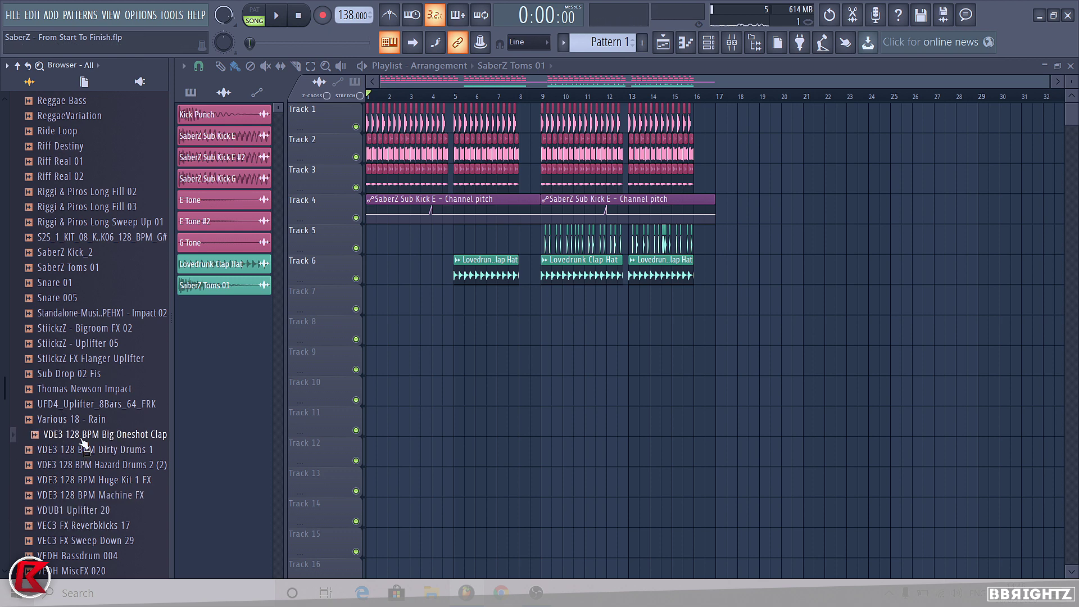
{"action": "scroll", "coordinate": [82, 435], "scroll_direction": "down", "scroll_amount": 2}
{"action": "left_click", "coordinate": [82, 495]}
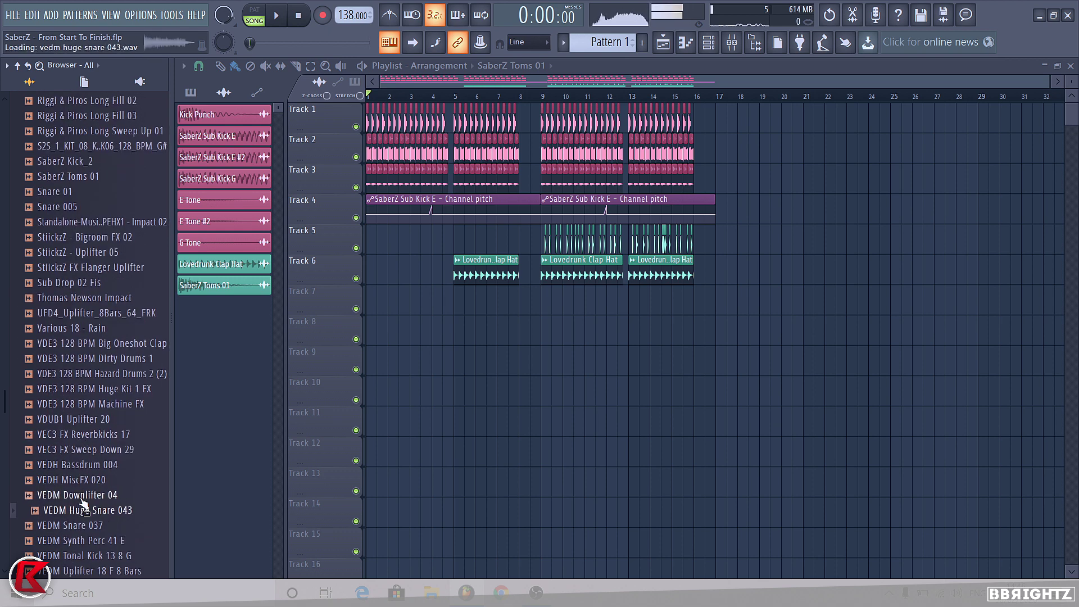
{"action": "scroll", "coordinate": [82, 499], "scroll_direction": "down", "scroll_amount": 4}
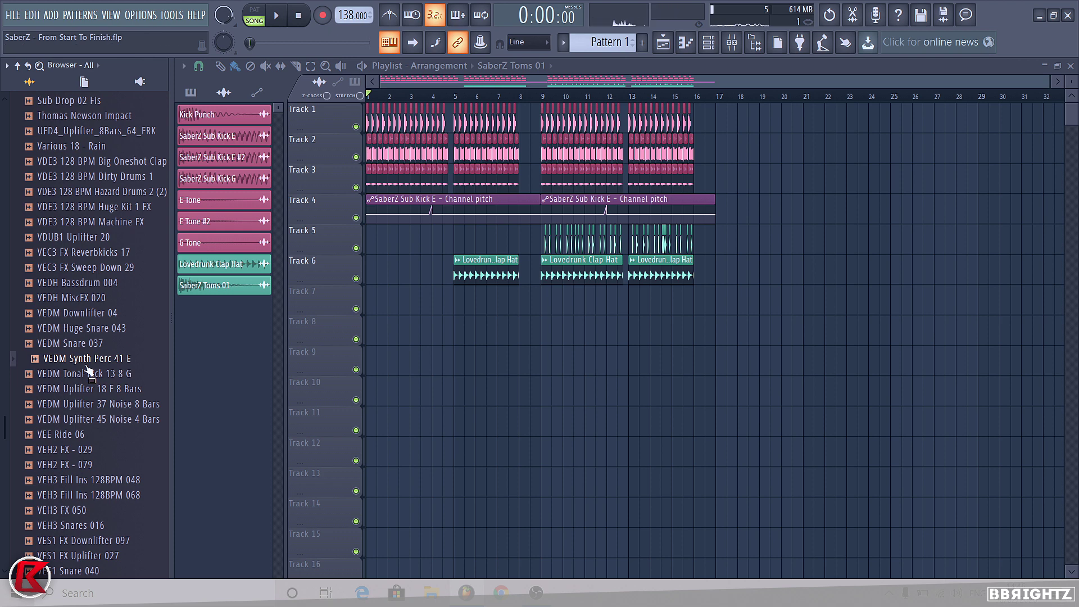
Step: Add the VEDM Synth Perc 41 E sample to the playlist, placing it on Track 6 with the clap hat clips moved down to Track 7
{"action": "left_click_drag", "start_coordinate": [563, 313], "coordinate": [684, 361]}
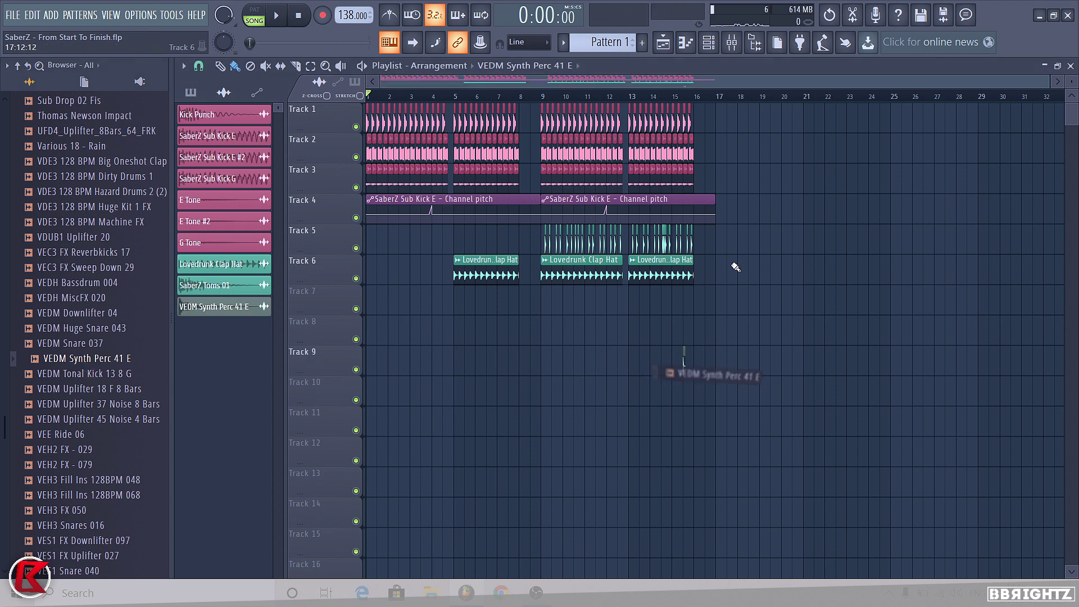
{"action": "left_click_drag", "start_coordinate": [739, 258], "coordinate": [412, 388]}
{"action": "key", "text": "shift+Down"}
{"action": "right_click", "coordinate": [719, 501]}
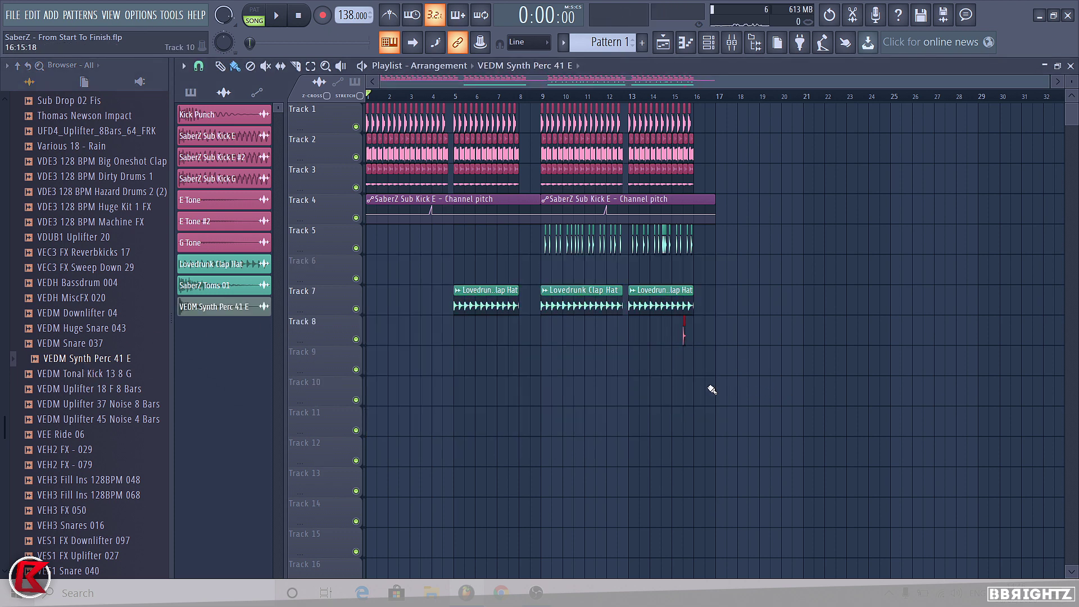
{"action": "key", "text": "shift+Up"}
{"action": "scroll", "coordinate": [626, 274], "scroll_direction": "up", "scroll_amount": 2}
{"action": "scroll", "coordinate": [809, 318], "scroll_direction": "up", "scroll_amount": 3}
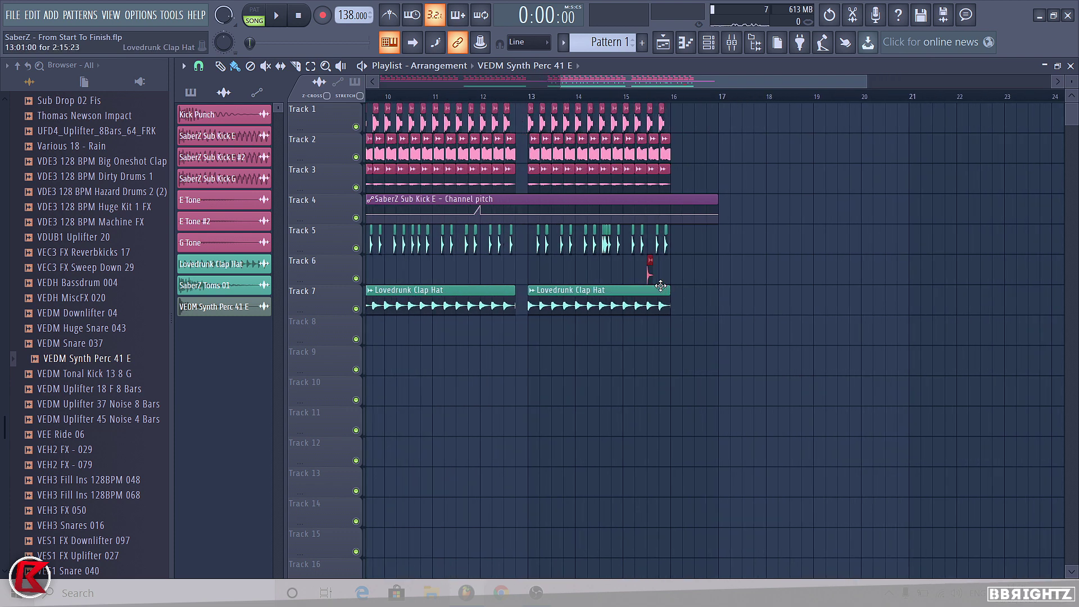
Step: Move the synth perc clip on Track 6 to line up with the first tom hit in bar 9
{"action": "left_click_drag", "start_coordinate": [650, 277], "coordinate": [473, 273]}
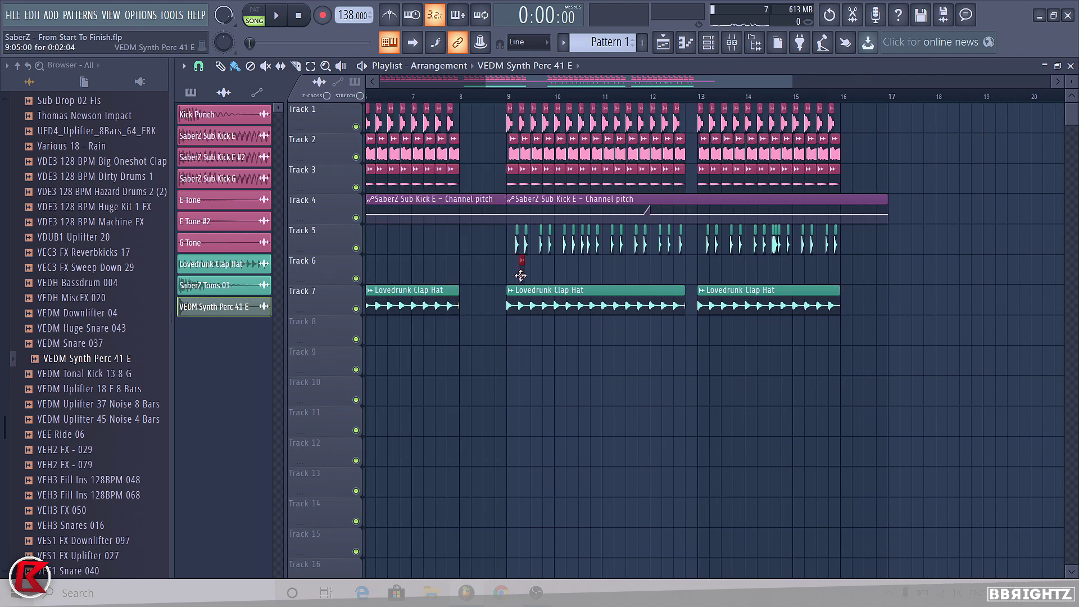
{"action": "scroll", "coordinate": [521, 276], "scroll_direction": "up", "scroll_amount": 5}
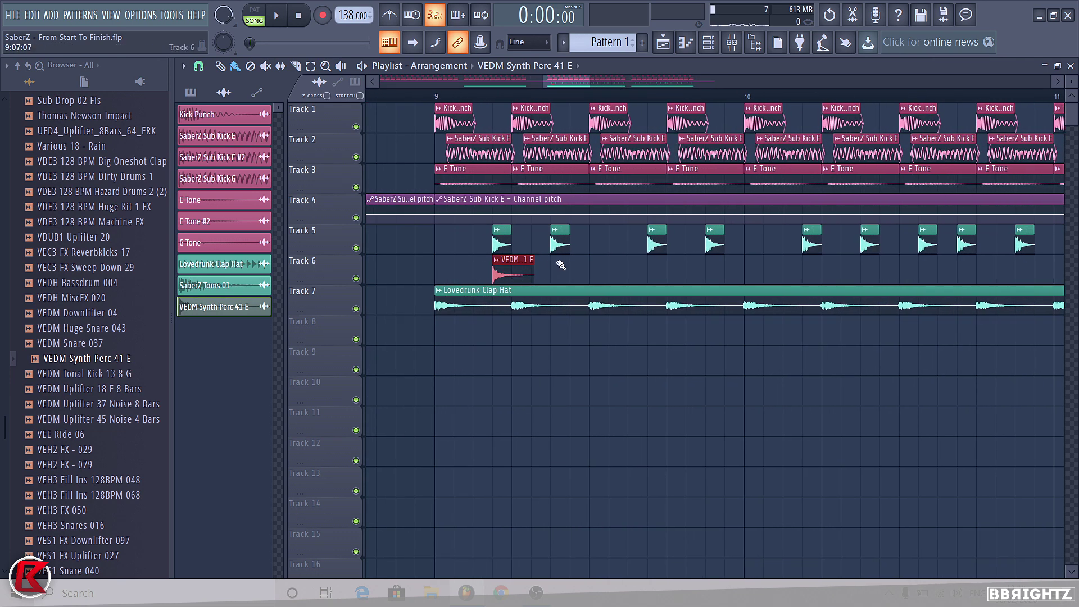
{"action": "right_click", "coordinate": [531, 268]}
{"action": "left_click", "coordinate": [536, 262]}
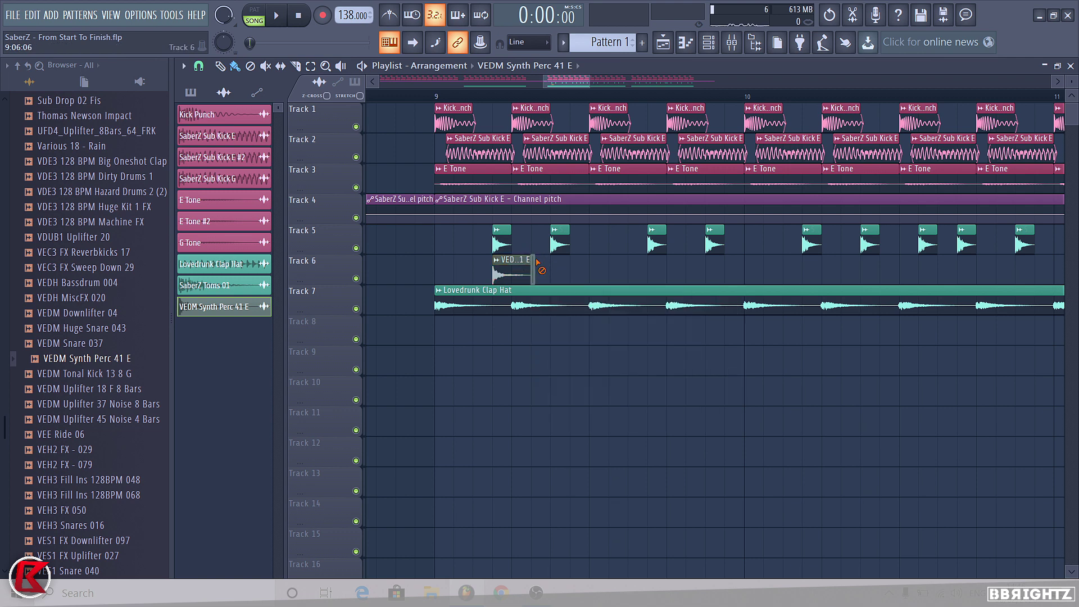
Step: Rename the synth perc channel to Tonal Perc and give it the same teal colour as the other percussion
{"action": "left_click", "coordinate": [501, 260]}
{"action": "left_click", "coordinate": [504, 315]}
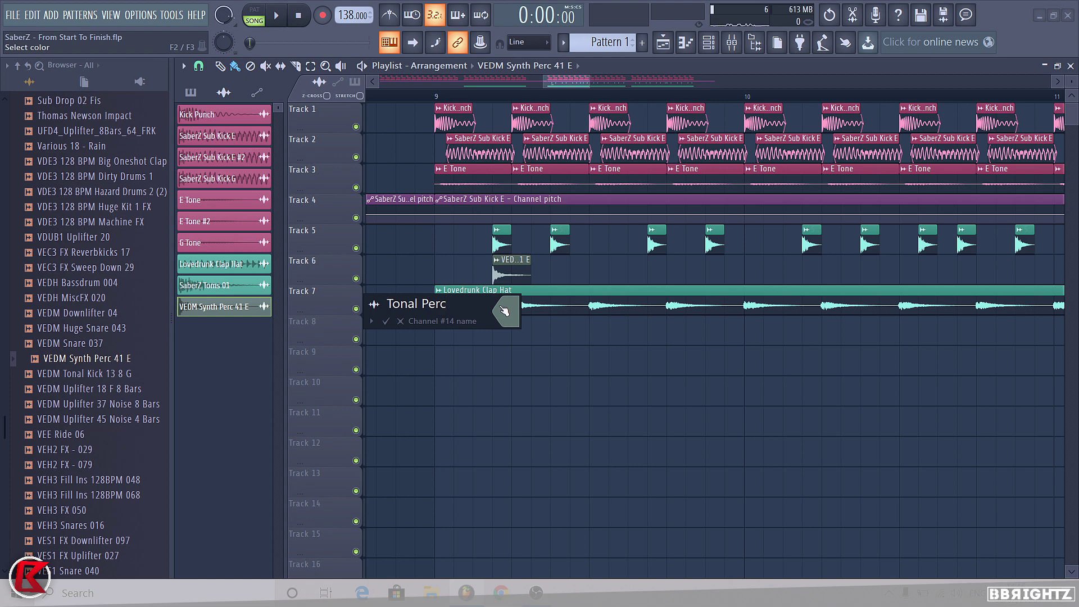
{"action": "left_click", "coordinate": [502, 311]}
{"action": "left_click", "coordinate": [525, 372]}
{"action": "key", "text": "Return"}
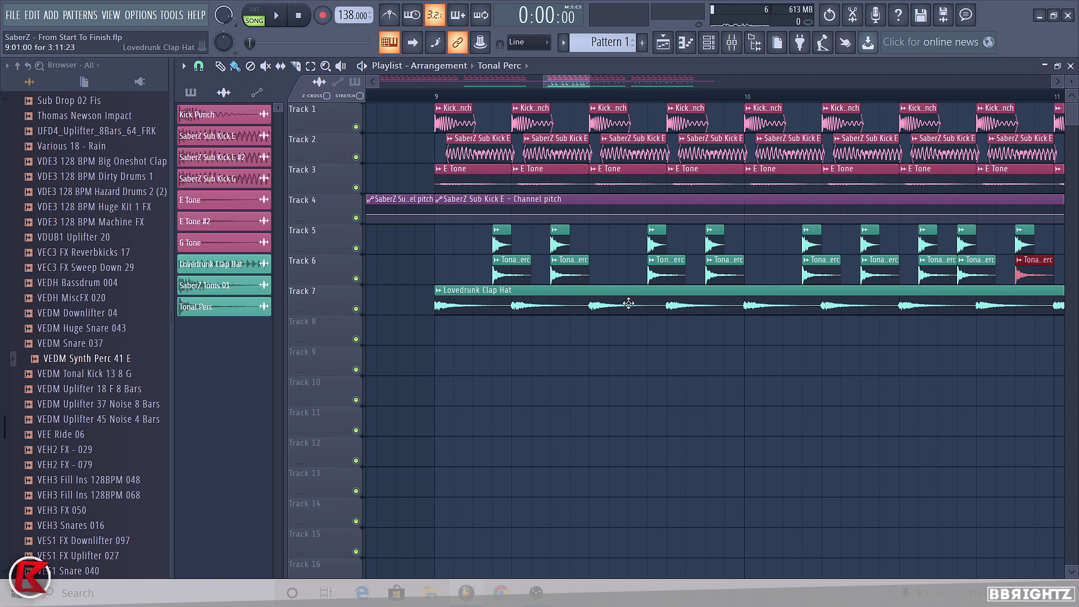
Step: Copy Tonal Perc under each tom hit in bars 9-12, then duplicate that pattern at bar 13 without the hits in bar 16
{"action": "scroll", "coordinate": [628, 303], "scroll_direction": "down", "scroll_amount": 2}
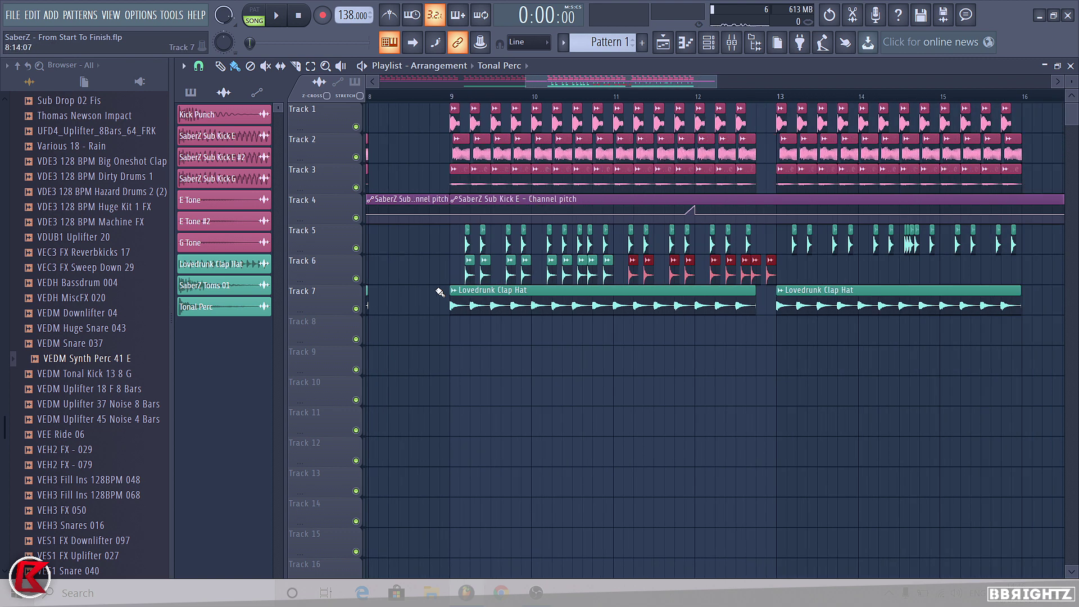
{"action": "scroll", "coordinate": [692, 274], "scroll_direction": "up", "scroll_amount": 2}
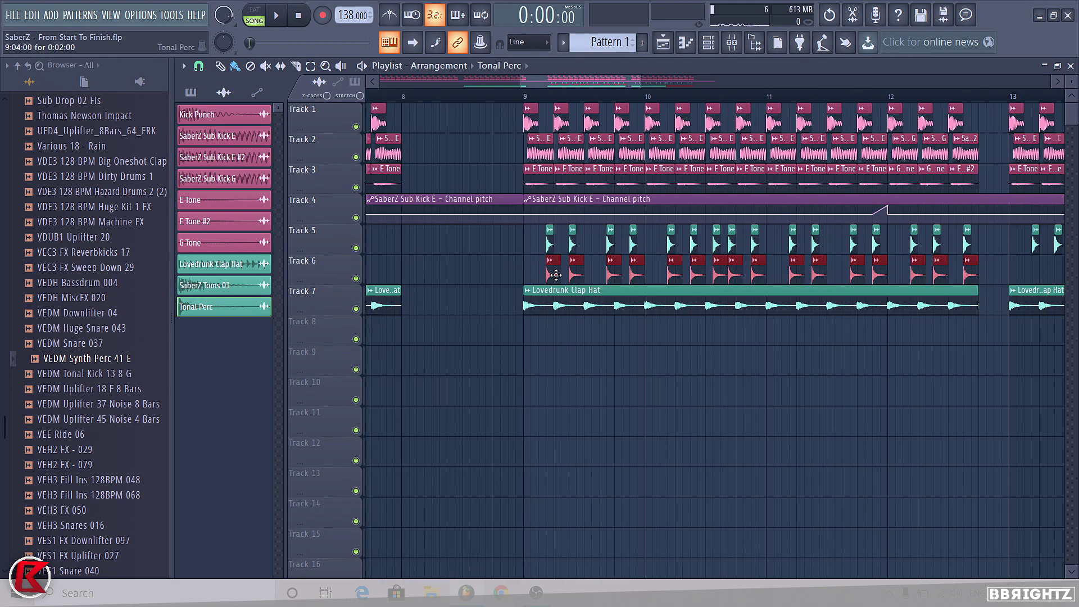
{"action": "left_click_drag", "start_coordinate": [556, 275], "coordinate": [1000, 275]}
{"action": "scroll", "coordinate": [646, 320], "scroll_direction": "down", "scroll_amount": 3}
{"action": "scroll", "coordinate": [798, 306], "scroll_direction": "up", "scroll_amount": 1}
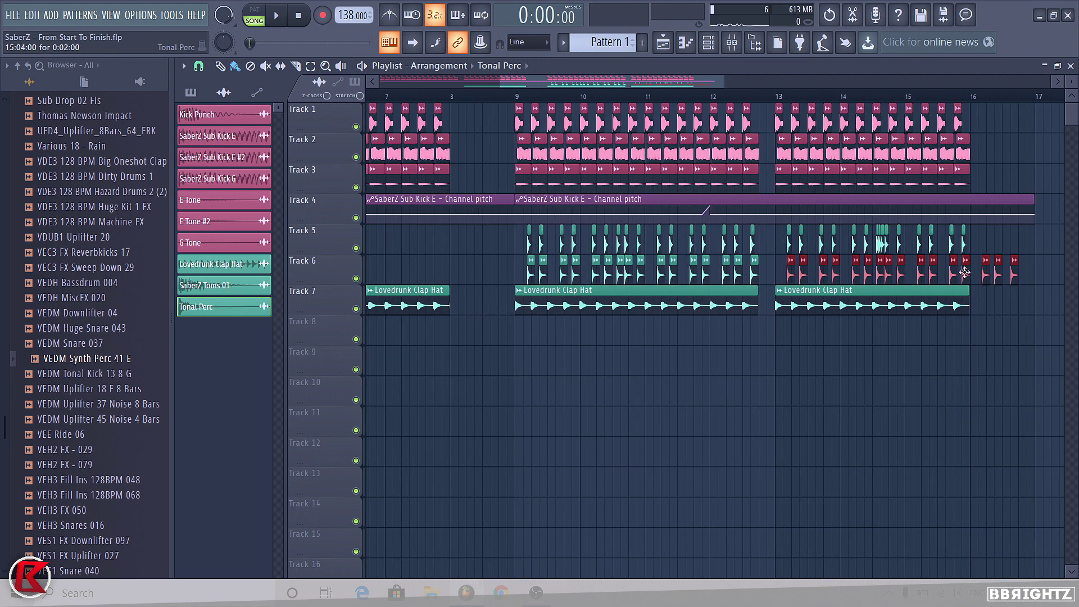
{"action": "right_click", "coordinate": [989, 273]}
Step: Shorten the Tonal Perc hits in the middle of bar 14 and add an extra one to match the tom roll
{"action": "scroll", "coordinate": [950, 273], "scroll_direction": "up", "scroll_amount": 1}
{"action": "scroll", "coordinate": [902, 273], "scroll_direction": "up", "scroll_amount": 8}
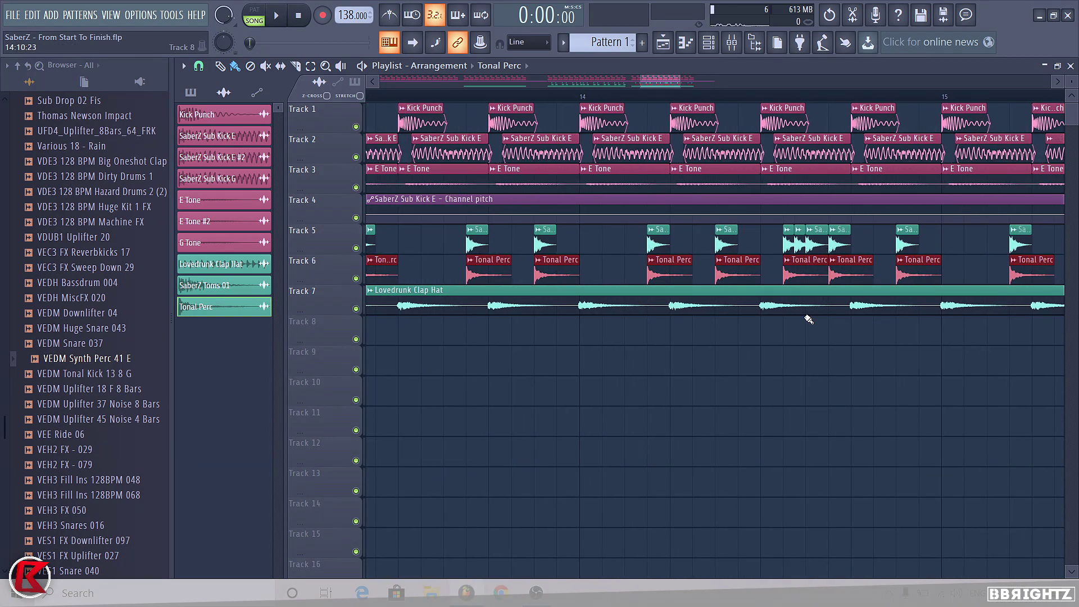
{"action": "left_click", "coordinate": [810, 319], "text": "ctrl"}
{"action": "scroll", "coordinate": [823, 284], "scroll_direction": "up", "scroll_amount": 3}
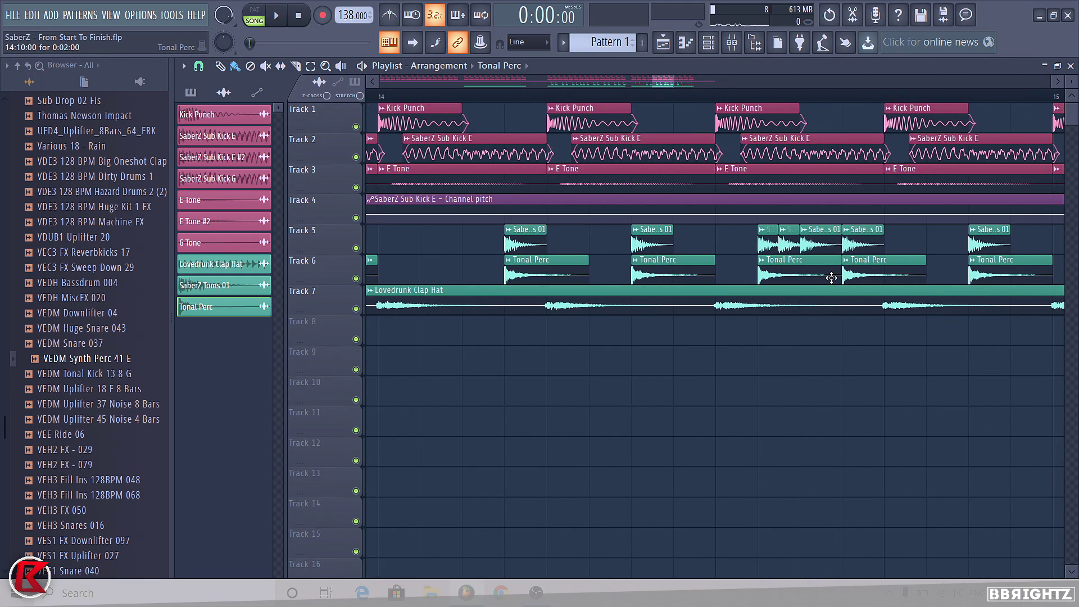
{"action": "scroll", "coordinate": [781, 278], "scroll_direction": "up", "scroll_amount": 2}
{"action": "left_click", "coordinate": [783, 276]}
{"action": "scroll", "coordinate": [792, 275], "scroll_direction": "up", "scroll_amount": 4}
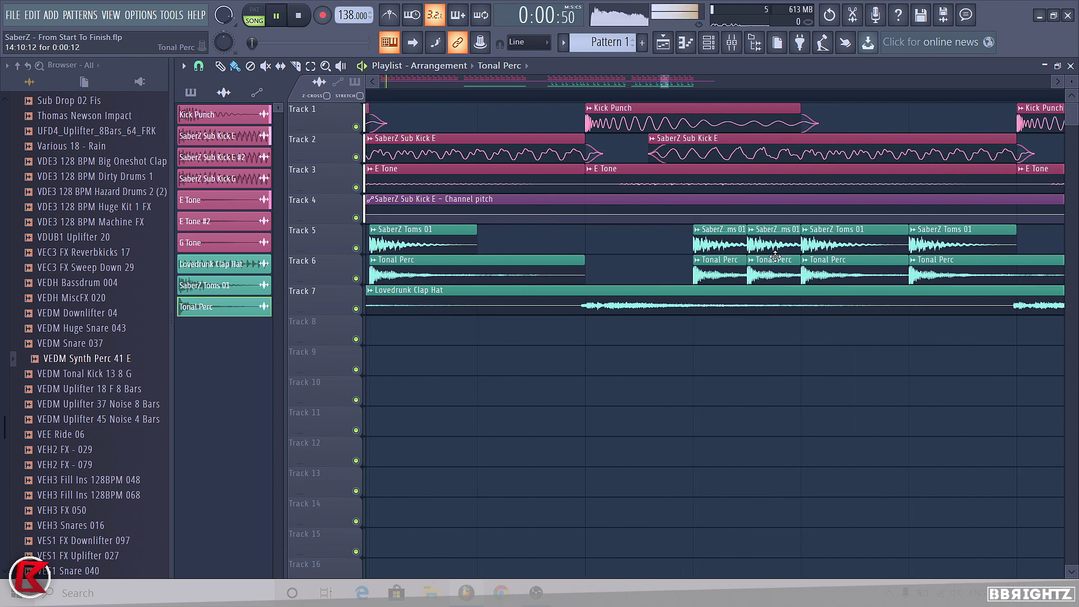
Step: Route the Tonal Perc channel to mixer insert 6
{"action": "left_click", "coordinate": [731, 42]}
{"action": "left_click", "coordinate": [485, 216]}
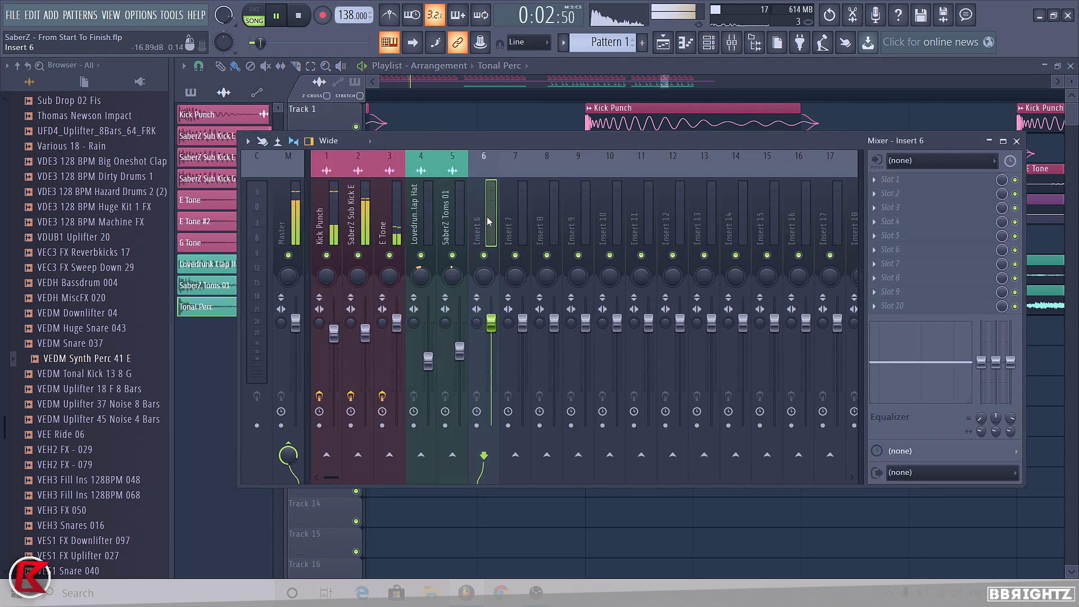
{"action": "key", "text": "ctrl+l"}
{"action": "key", "text": "F9"}
Step: Play the arrangement from bar 9 and lower the Tonal Perc insert's volume to about -8.9 dB
{"action": "scroll", "coordinate": [602, 398], "scroll_direction": "down", "scroll_amount": 5}
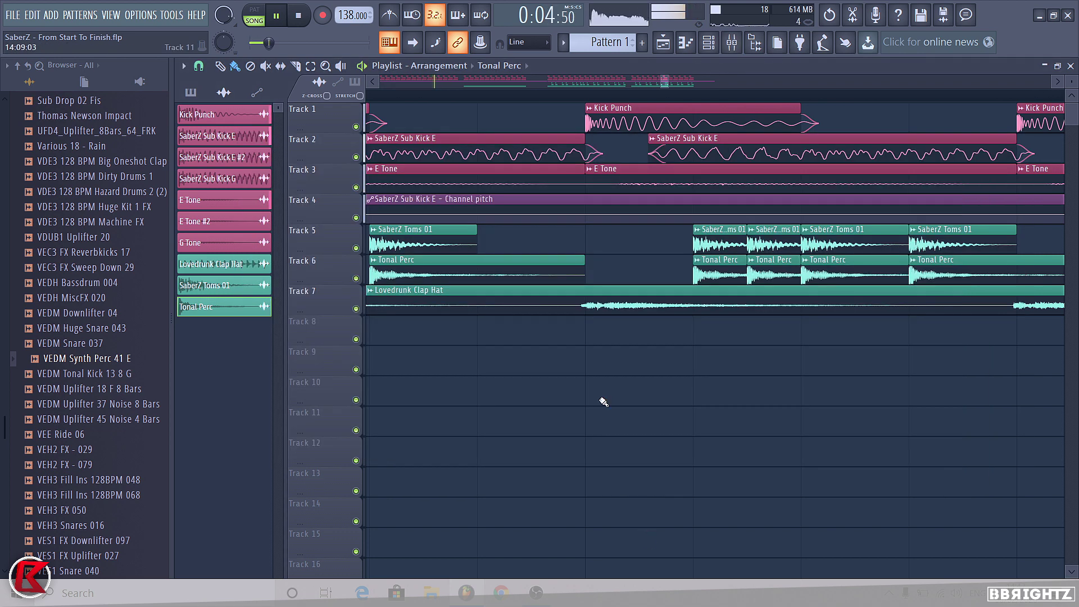
{"action": "scroll", "coordinate": [815, 397], "scroll_direction": "down", "scroll_amount": 4}
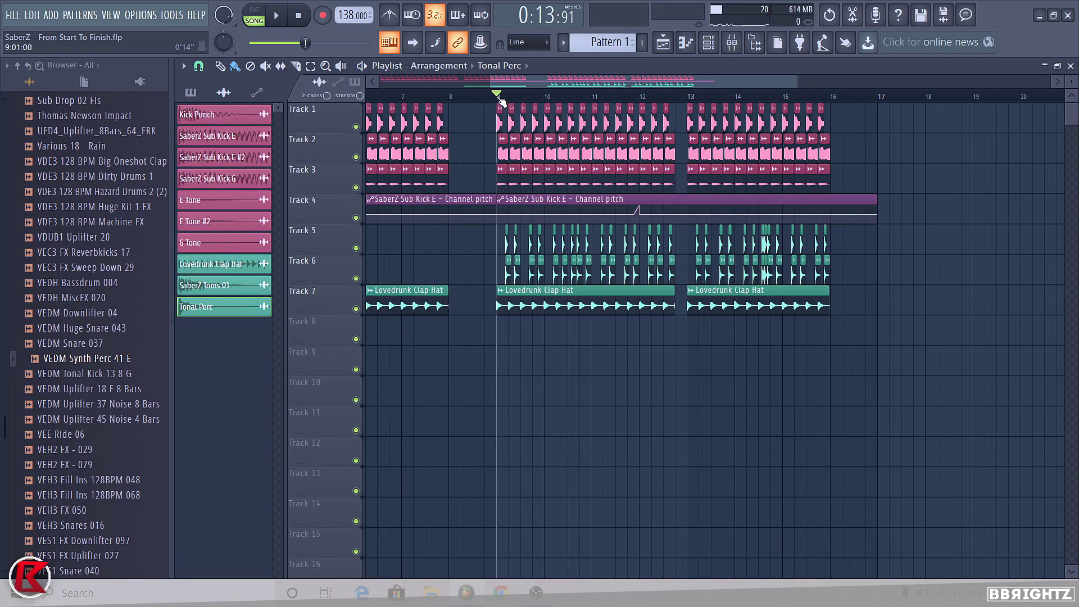
{"action": "key", "text": "space"}
{"action": "left_click", "coordinate": [730, 42]}
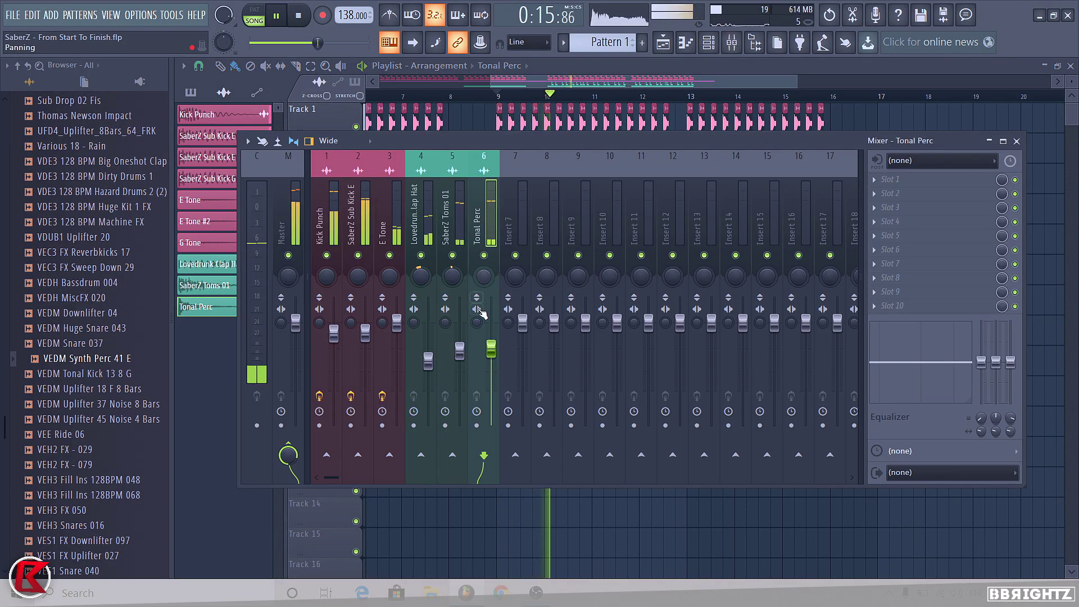
{"action": "left_click_drag", "start_coordinate": [491, 352], "coordinate": [493, 365]}
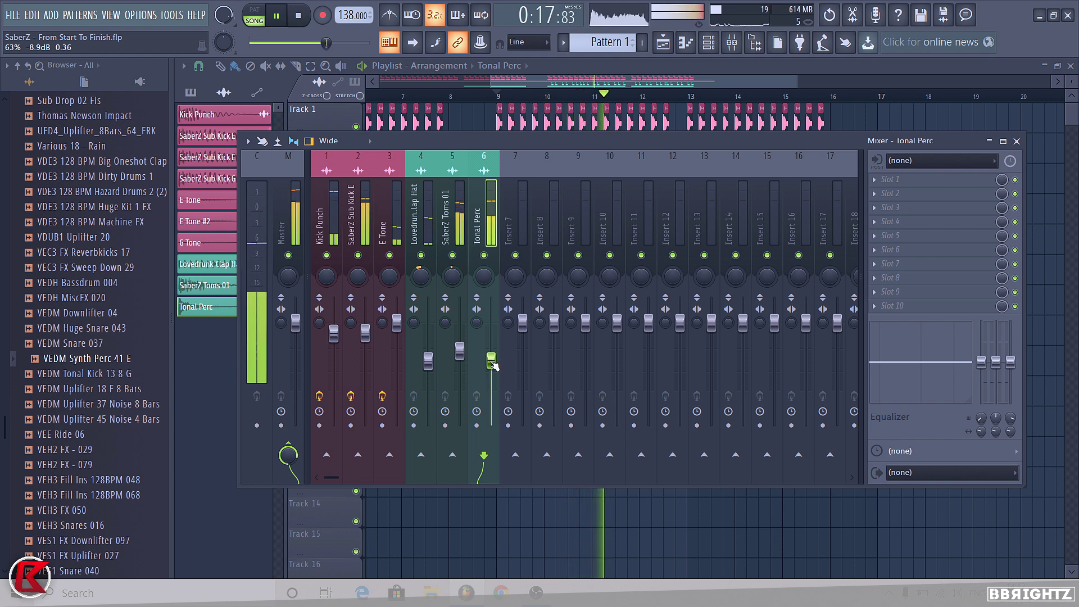
{"action": "key", "text": "F9"}
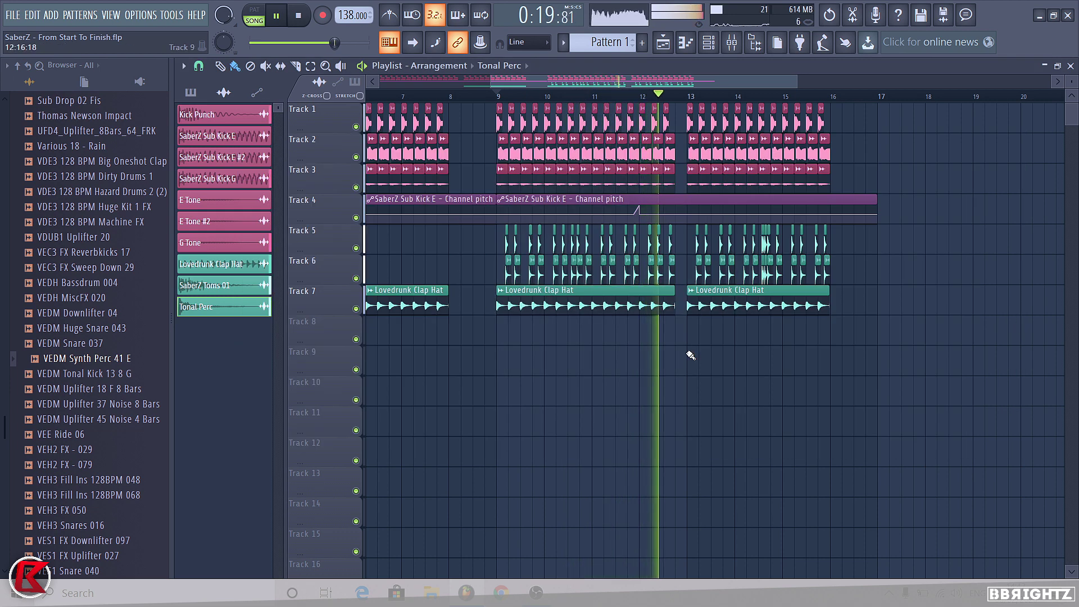
{"action": "key", "text": "space"}
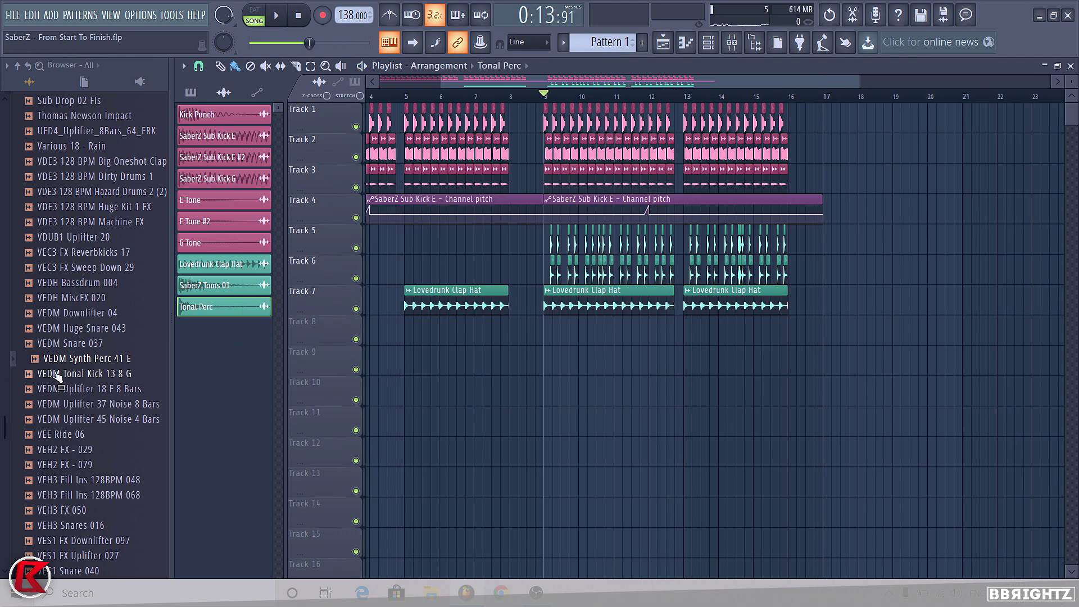
Step: Audition VES2 Claps & Snares 042 and VES2 Crash 23, and collapse the FLP Random Samples folder
{"action": "scroll", "coordinate": [83, 387], "scroll_direction": "down", "scroll_amount": 2}
{"action": "left_click", "coordinate": [55, 511]}
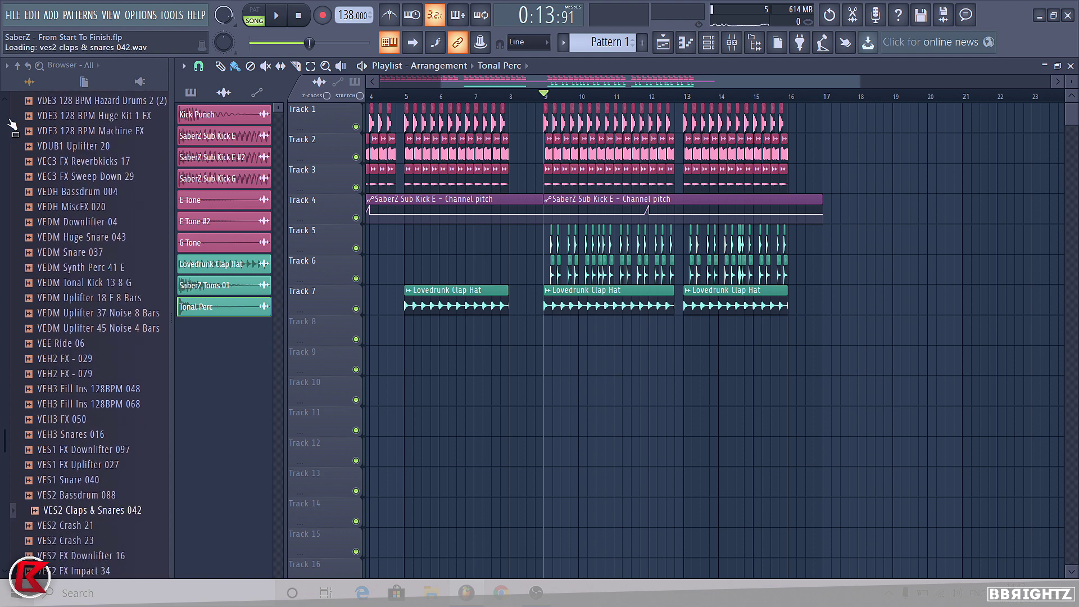
{"action": "scroll", "coordinate": [45, 331], "scroll_direction": "down", "scroll_amount": 4}
{"action": "left_click", "coordinate": [50, 347]}
{"action": "scroll", "coordinate": [72, 383], "scroll_direction": "down", "scroll_amount": 2}
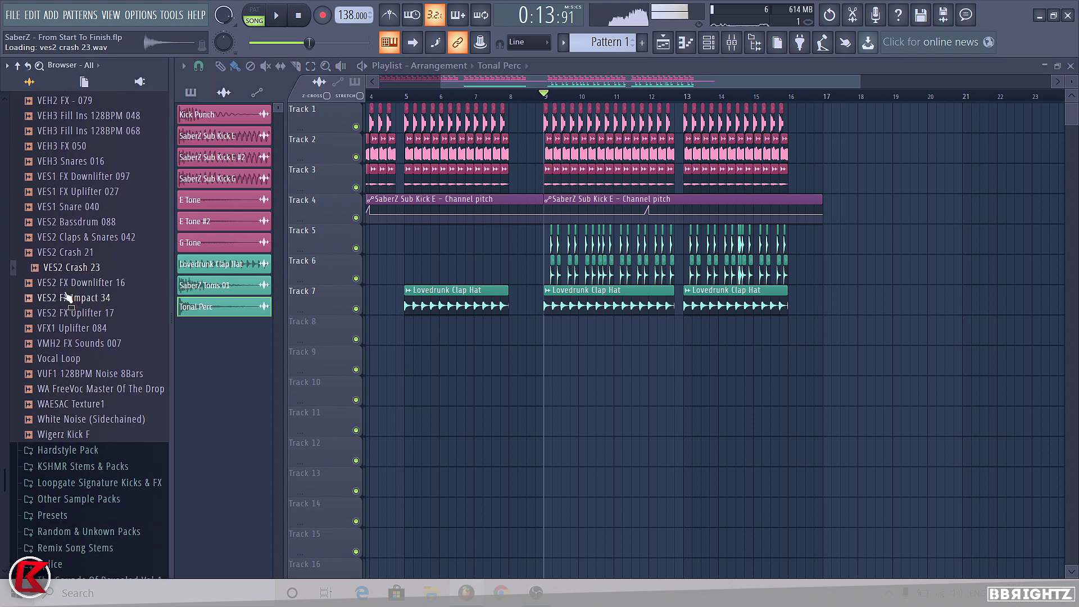
{"action": "left_click", "coordinate": [22, 351]}
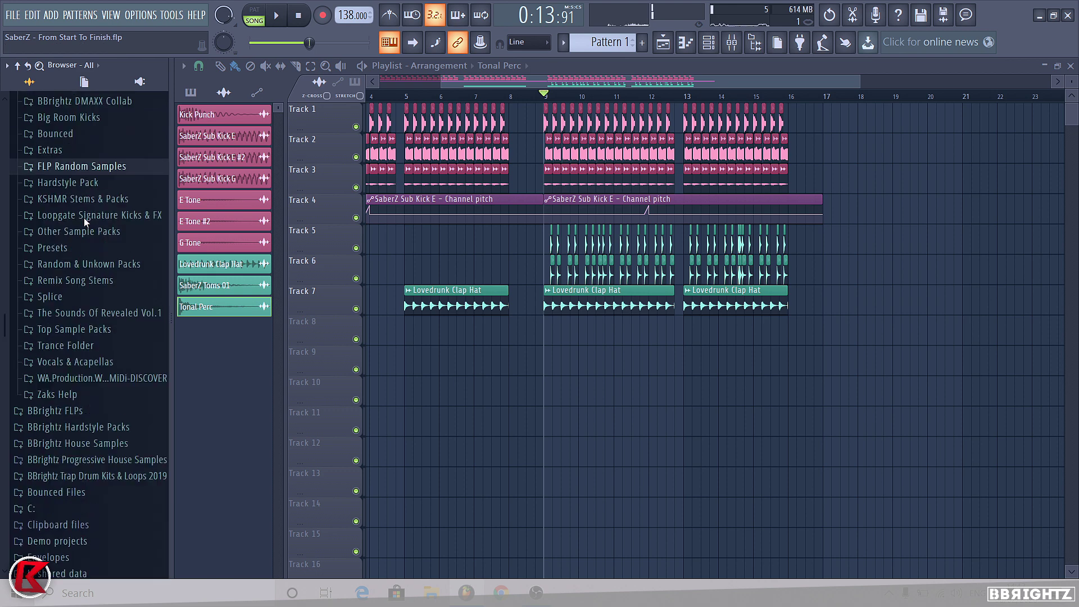
Step: Place the Anthem Drop Clap sample from the Sliced audio folder at bar 9 on Track 9 and collapse the folder
{"action": "scroll", "coordinate": [79, 225], "scroll_direction": "up", "scroll_amount": 2}
{"action": "left_click", "coordinate": [88, 100]}
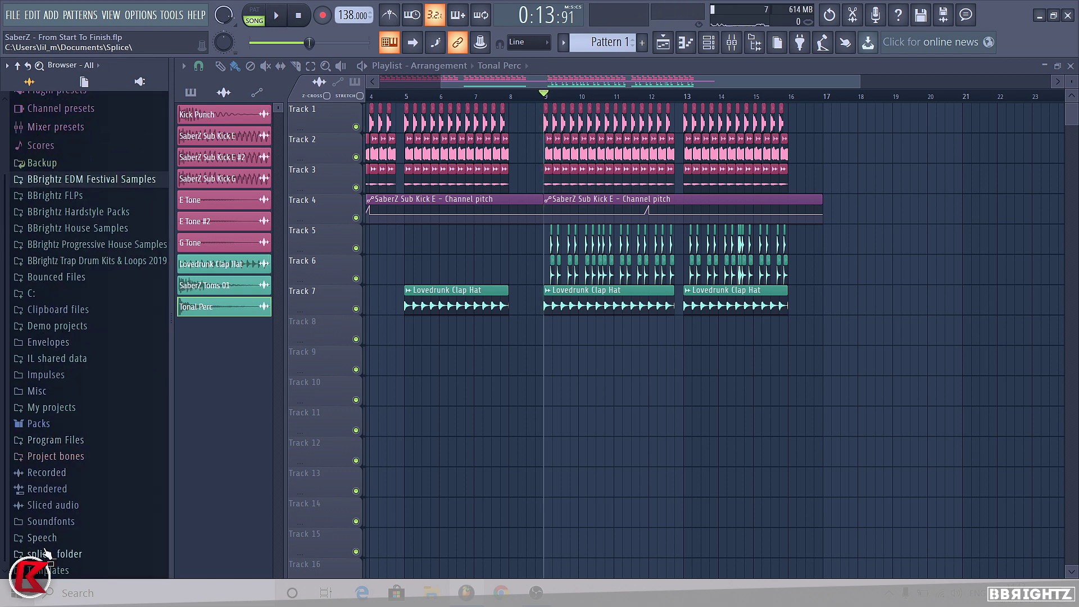
{"action": "left_click", "coordinate": [47, 504]}
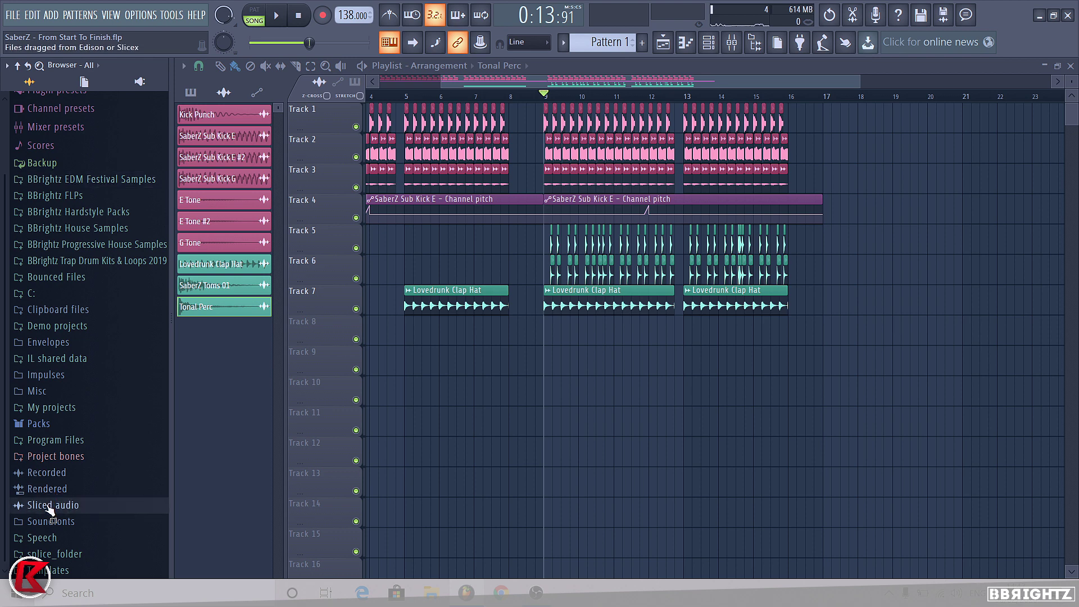
{"action": "scroll", "coordinate": [67, 540], "scroll_direction": "down", "scroll_amount": 3}
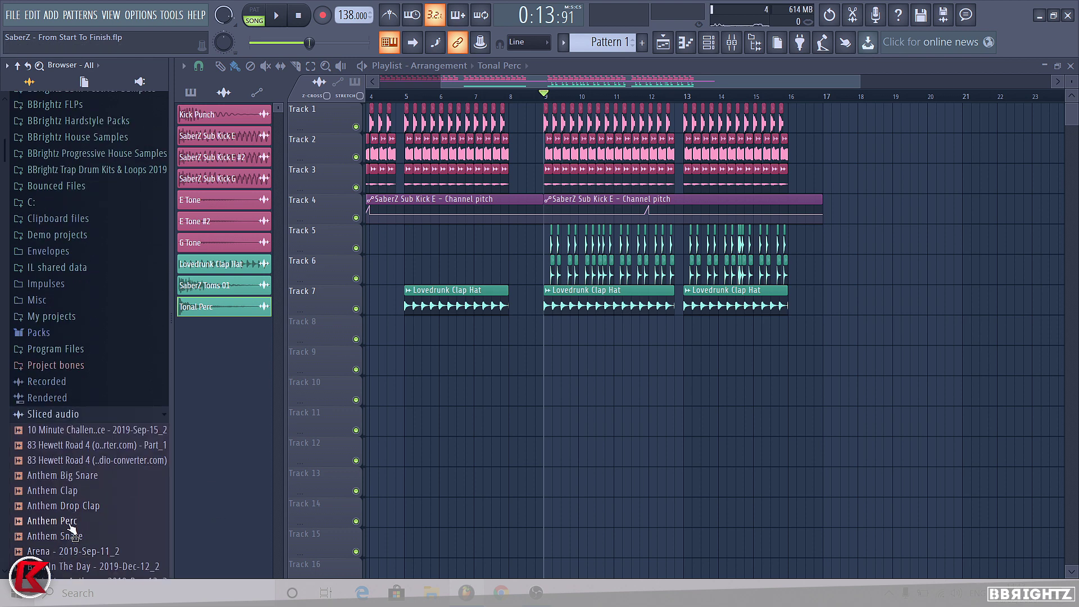
{"action": "left_click_drag", "start_coordinate": [368, 452], "coordinate": [562, 365]}
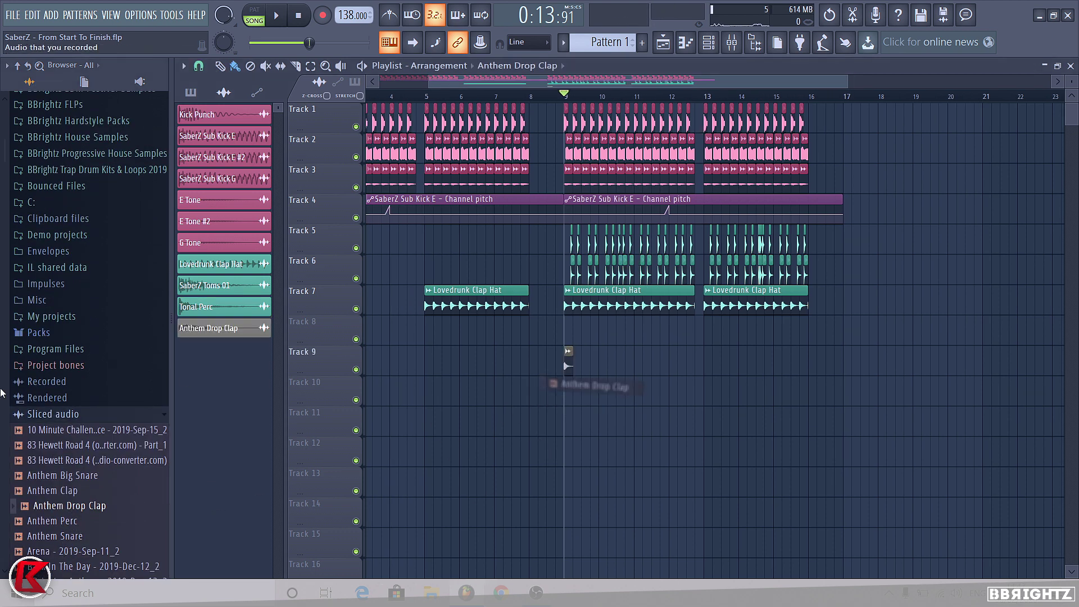
{"action": "left_click", "coordinate": [43, 413]}
{"action": "scroll", "coordinate": [584, 390], "scroll_direction": "up", "scroll_amount": 2}
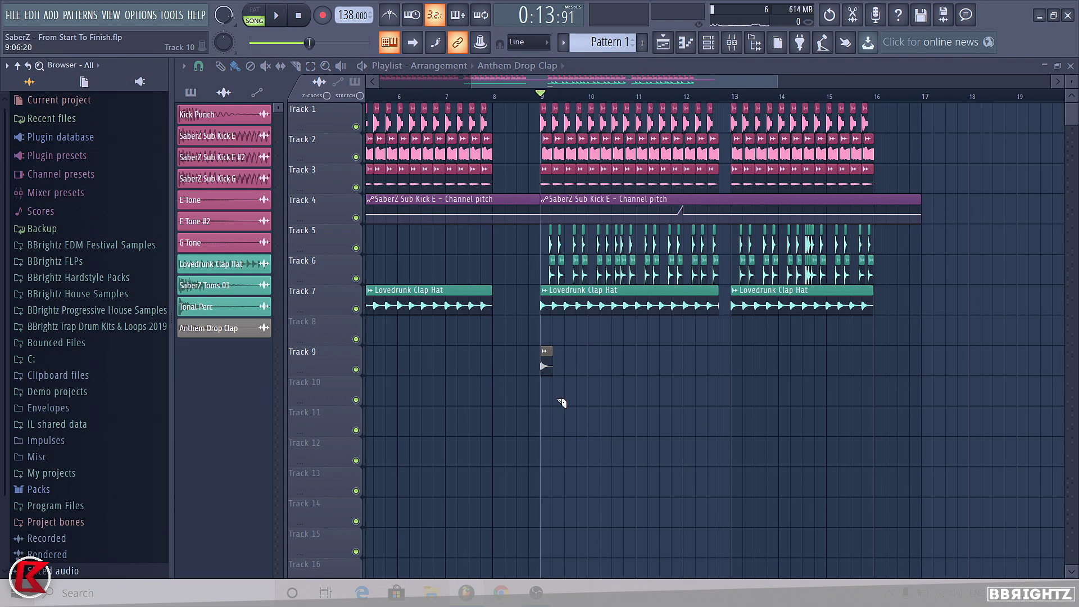
Step: Move the Anthem Drop Clap to Track 8 and repeat it on every beat alongside the kicks in bars 9–12 and 13–15
{"action": "double_click", "coordinate": [544, 373]}
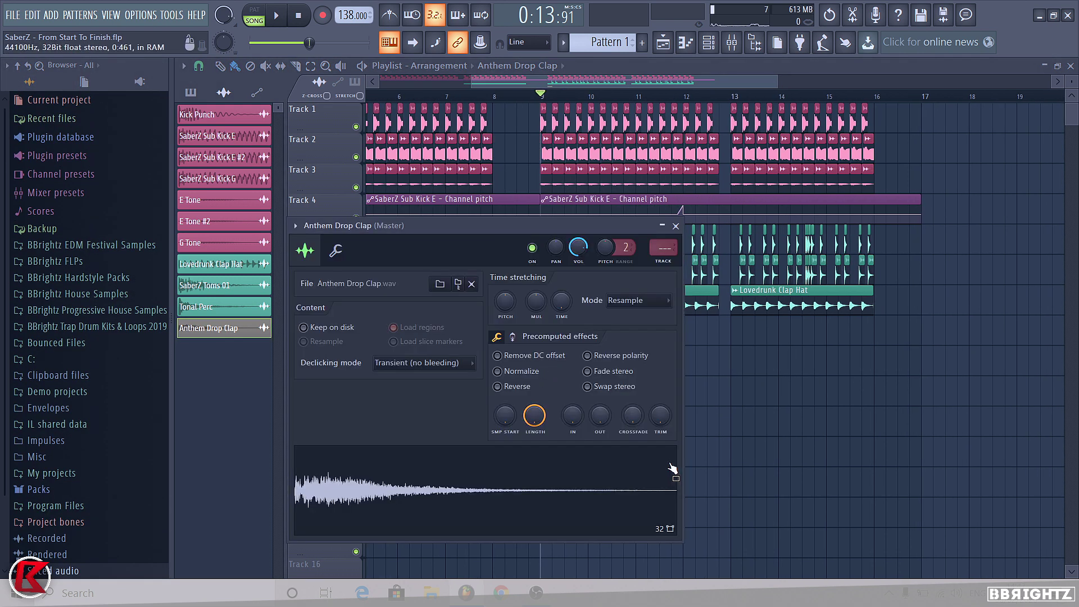
{"action": "key", "text": "Escape"}
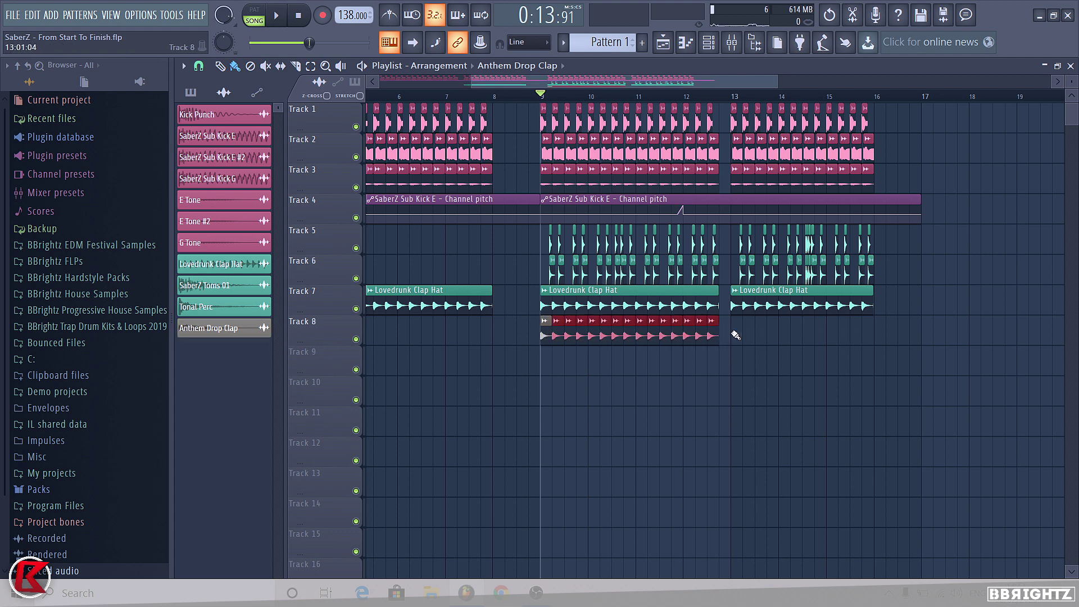
{"action": "left_click_drag", "start_coordinate": [735, 335], "coordinate": [872, 341]}
Step: Recolor the Anthem Drop Clap clips teal to match the other percussion
{"action": "right_click", "coordinate": [866, 326]}
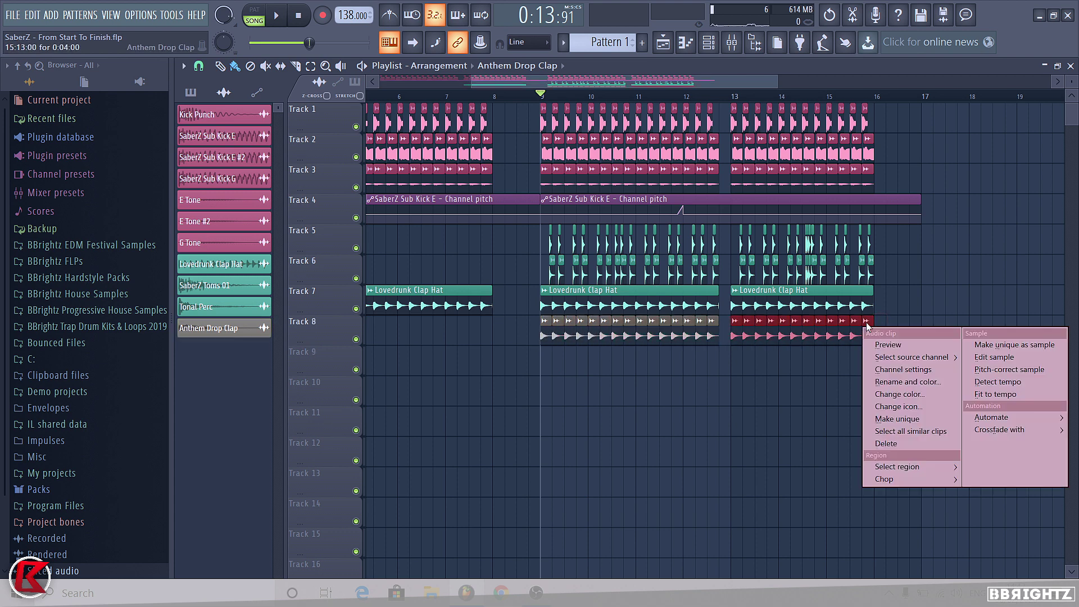
{"action": "left_click", "coordinate": [893, 394]}
{"action": "left_click", "coordinate": [855, 397]}
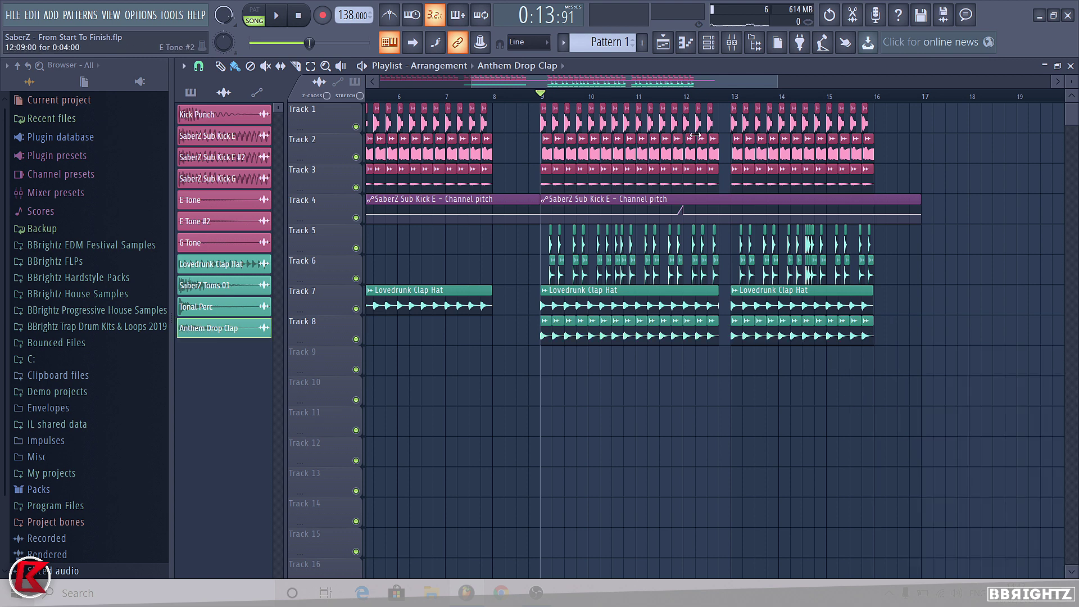
Step: Play the arrangement from bar 9 and route the Anthem Drop Clap channel to mixer insert 7
{"action": "key", "text": "space"}
{"action": "left_click", "coordinate": [731, 42]}
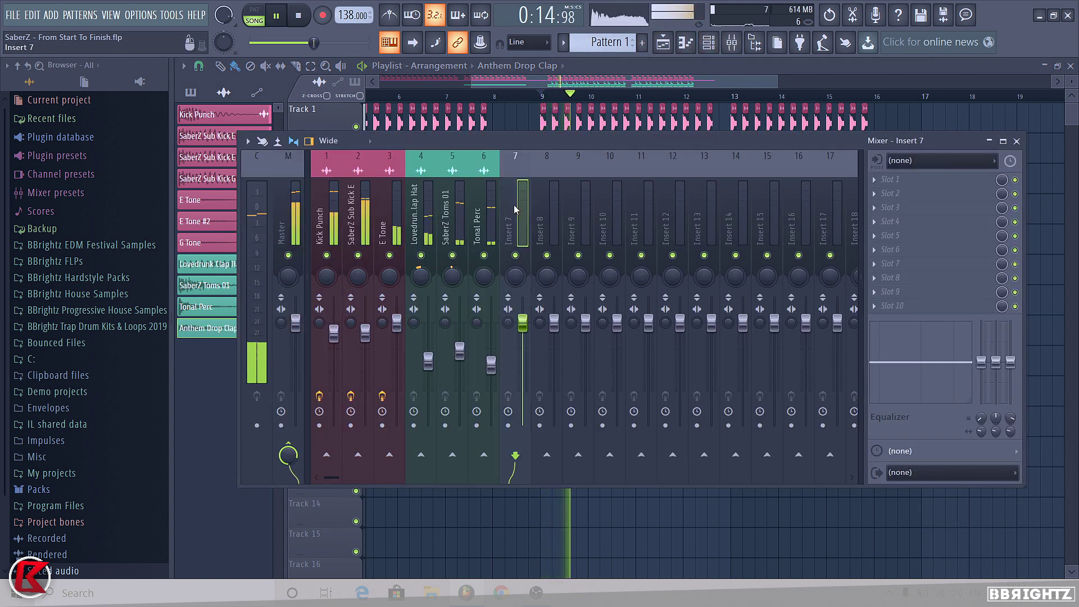
{"action": "left_click", "coordinate": [515, 255]}
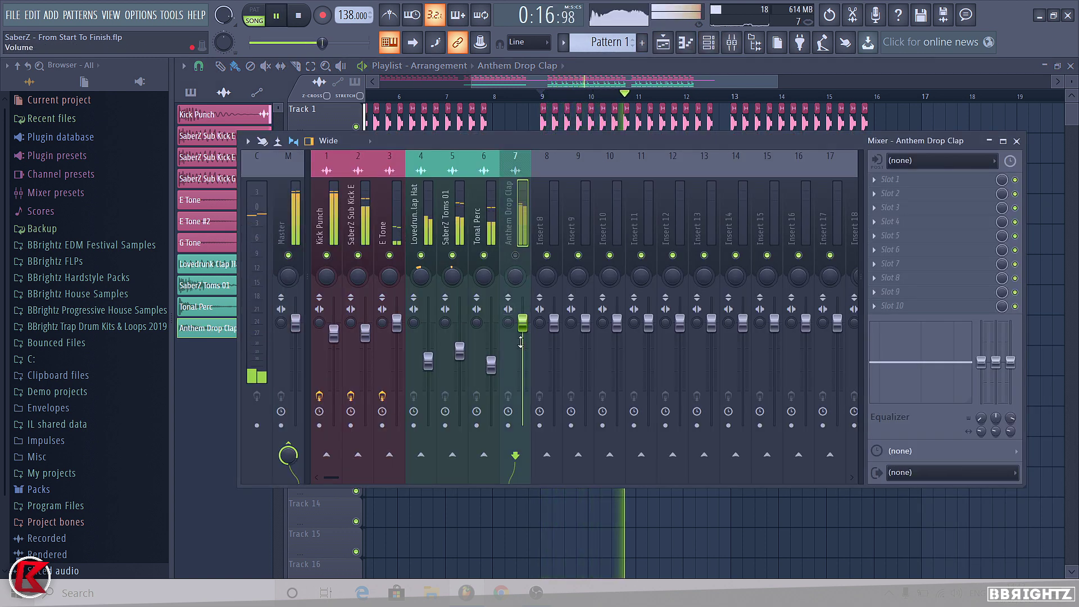
Step: Lower the Anthem Drop Clap insert's volume to sit near the tom level and pan it slightly right
{"action": "scroll", "coordinate": [520, 294], "scroll_direction": "down", "scroll_amount": 5}
{"action": "scroll", "coordinate": [520, 294], "scroll_direction": "down", "scroll_amount": 2}
{"action": "left_click", "coordinate": [515, 255]}
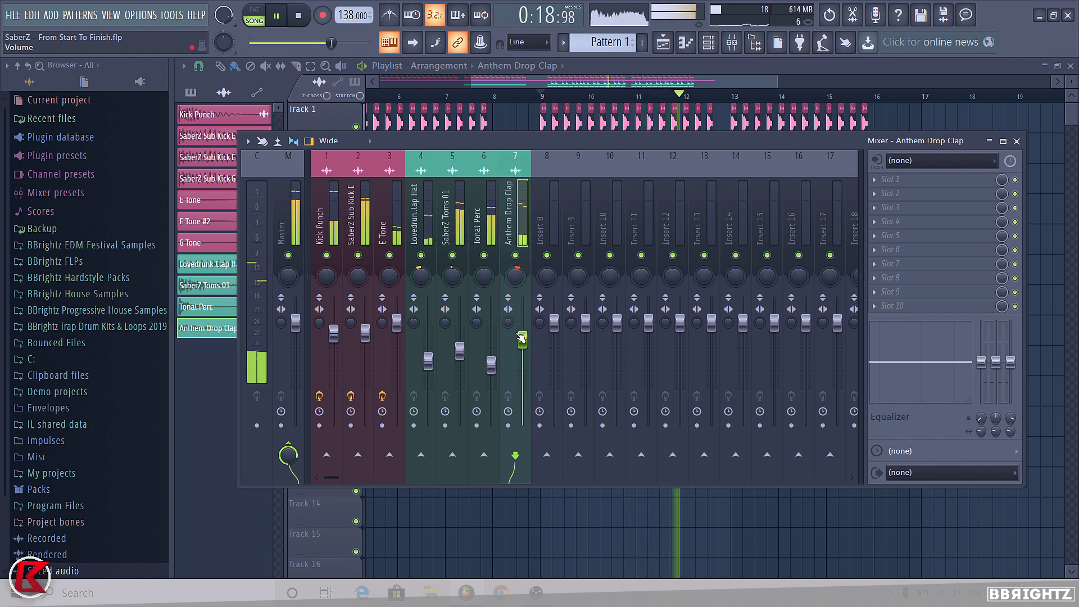
{"action": "scroll", "coordinate": [514, 273], "scroll_direction": "up", "scroll_amount": 3}
{"action": "scroll", "coordinate": [516, 276], "scroll_direction": "down", "scroll_amount": 1}
{"action": "scroll", "coordinate": [523, 347], "scroll_direction": "down", "scroll_amount": 1}
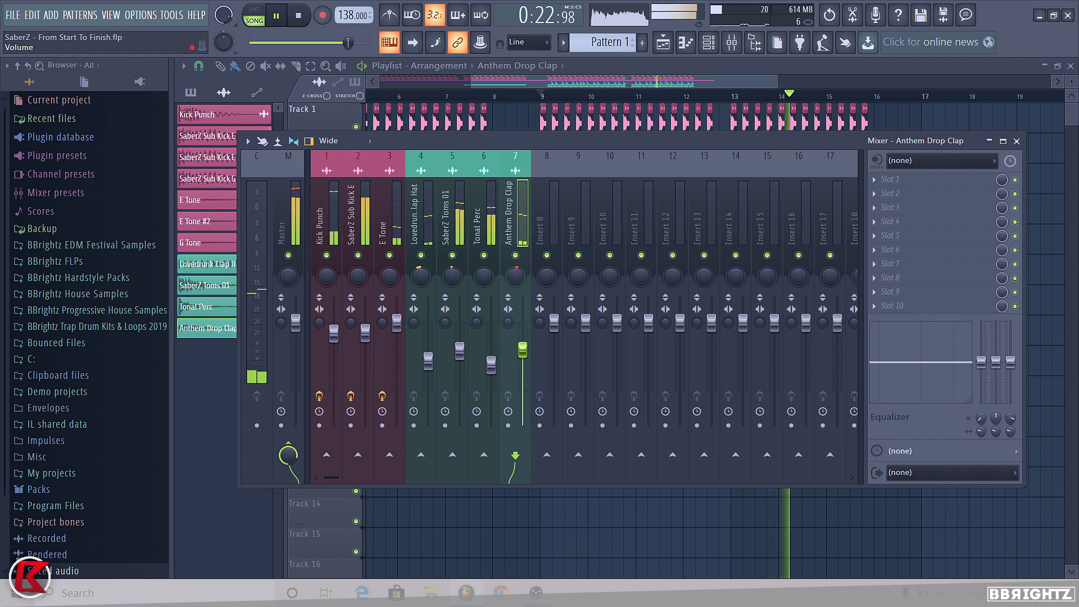
{"action": "right_click", "coordinate": [596, 538]}
{"action": "scroll", "coordinate": [422, 366], "scroll_direction": "down", "scroll_amount": 3}
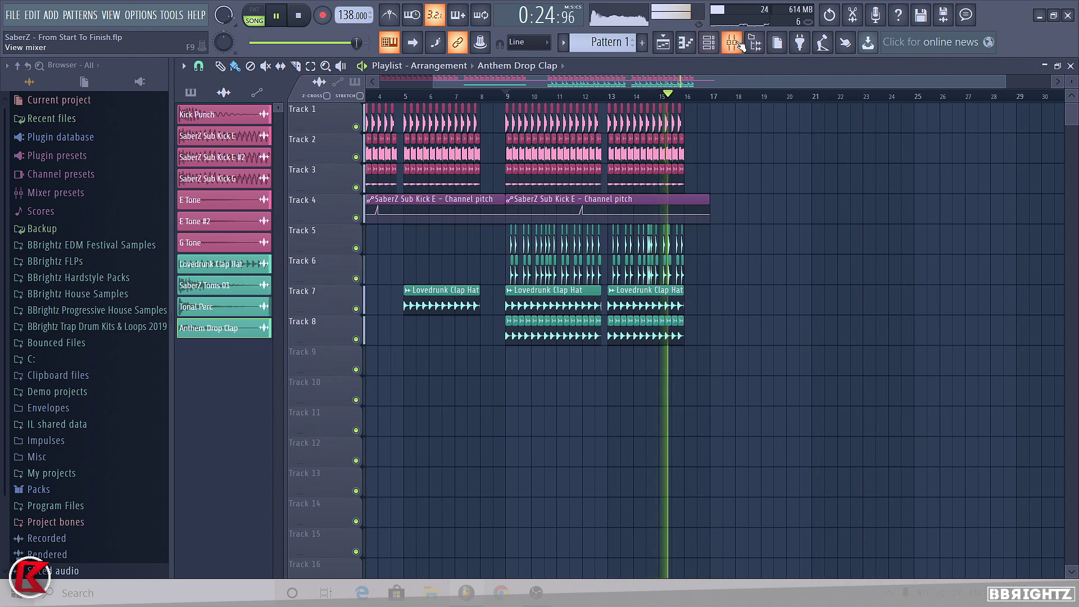
Step: Solo the Tonal Perc insert during playback and load Fruity Parametric EQ 2 into its first effect slot
{"action": "left_click", "coordinate": [731, 43]}
{"action": "key", "text": "space"}
{"action": "left_click", "coordinate": [488, 227]}
{"action": "key", "text": "space"}
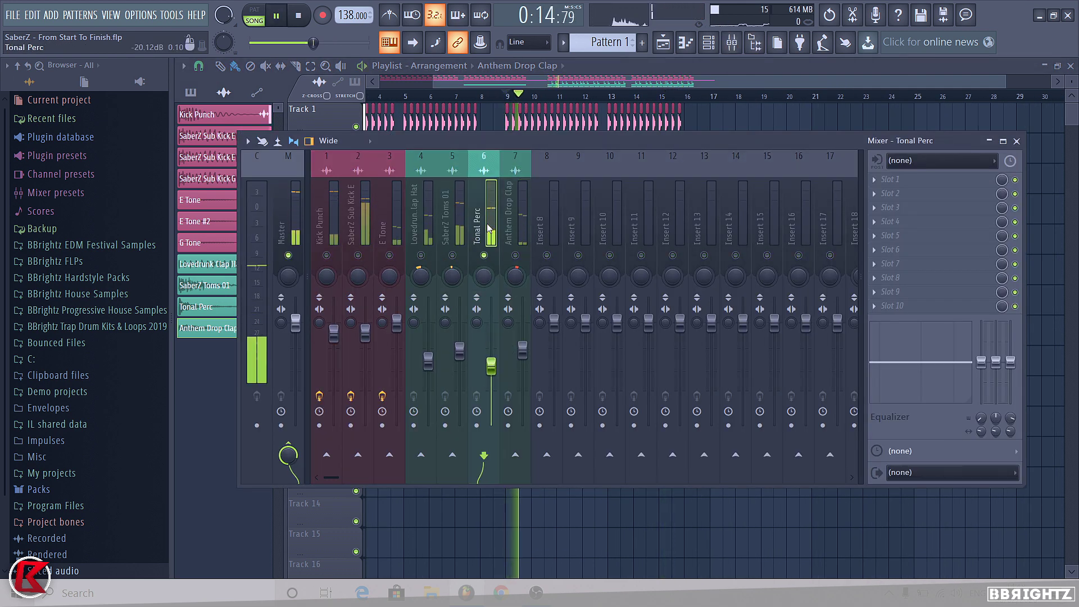
{"action": "left_click", "coordinate": [895, 177]}
{"action": "left_click", "coordinate": [767, 140]}
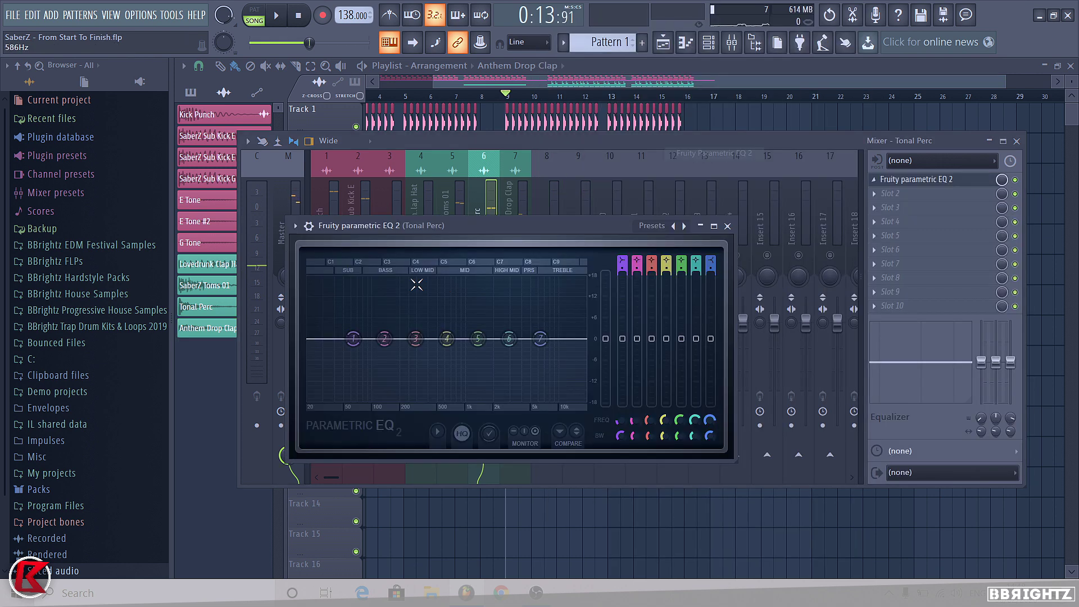
Step: Apply the 20Hz + 18kHz cut preset to the Tonal Perc EQ and raise its high-pass cutoff to about 684 Hz
{"action": "key", "text": "space"}
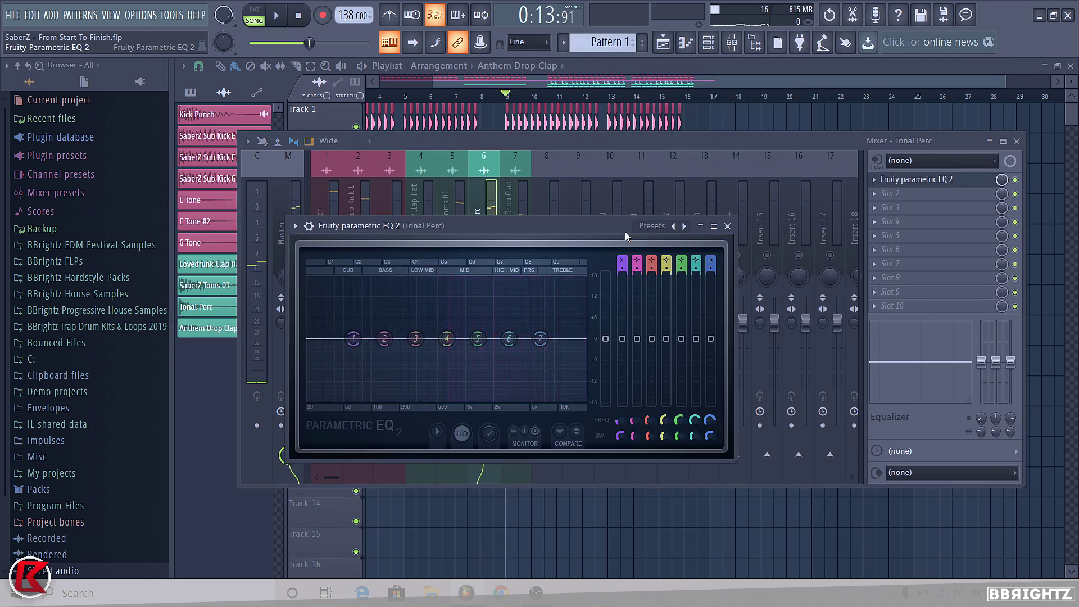
{"action": "left_click", "coordinate": [685, 226]}
{"action": "key", "text": "space"}
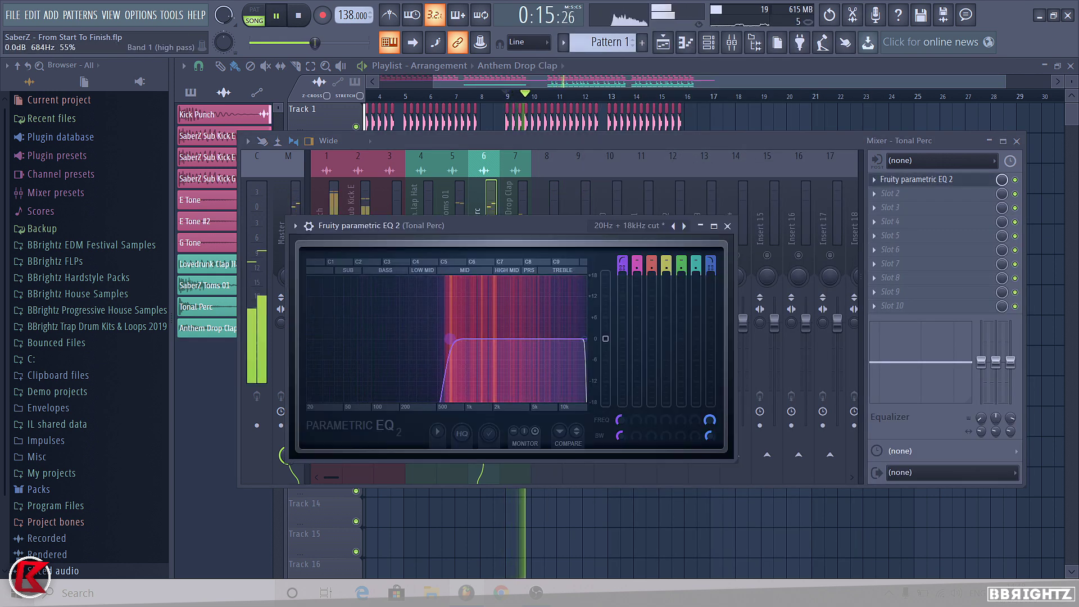
{"action": "left_click", "coordinate": [726, 226]}
Step: Add Fruity Stereo Shaper to the Tonal Perc insert's slot 4 with a right delay of about 2.4 ms
{"action": "key", "text": "space"}
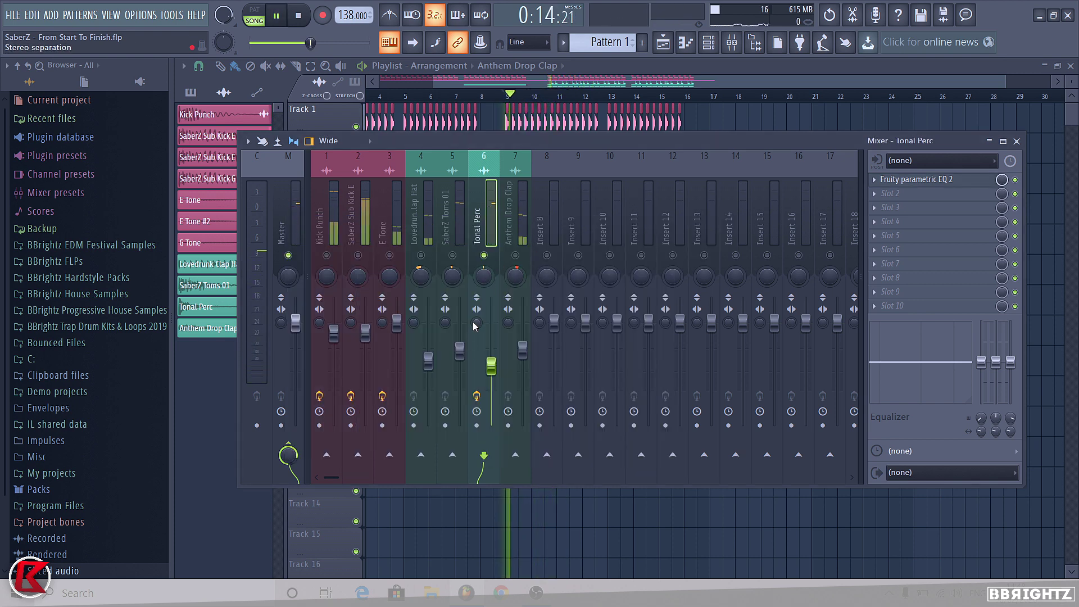
{"action": "left_click", "coordinate": [896, 221]}
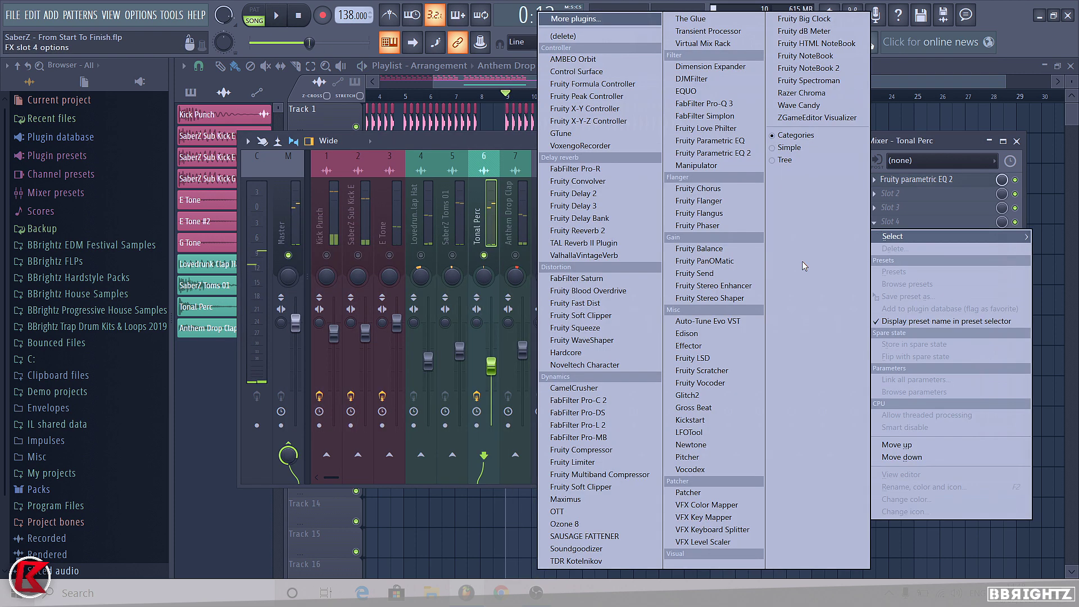
{"action": "left_click", "coordinate": [716, 299]}
{"action": "key", "text": "space"}
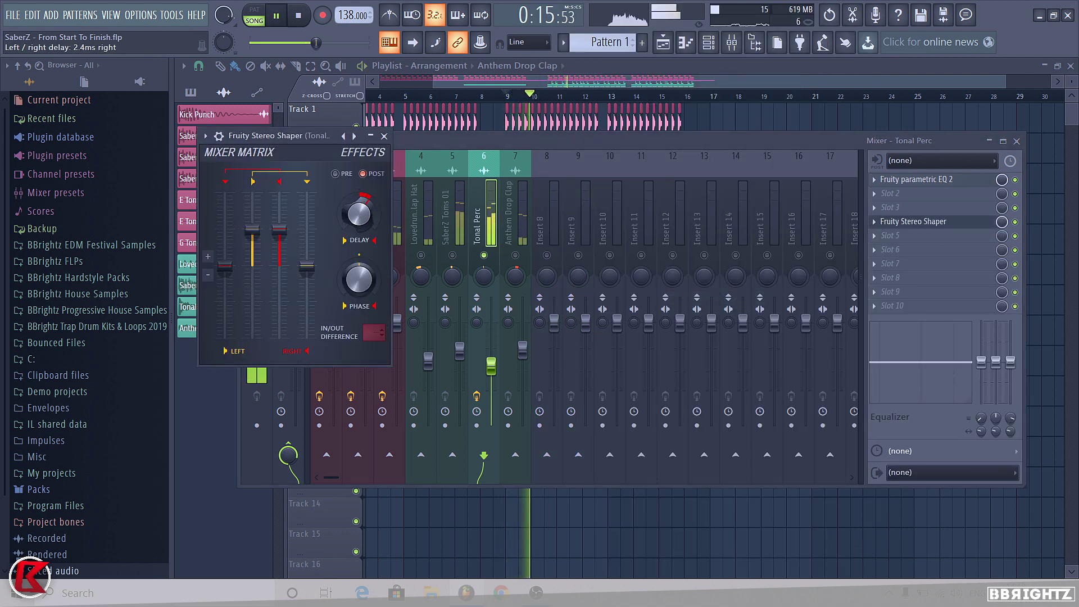
{"action": "left_click", "coordinate": [384, 136]}
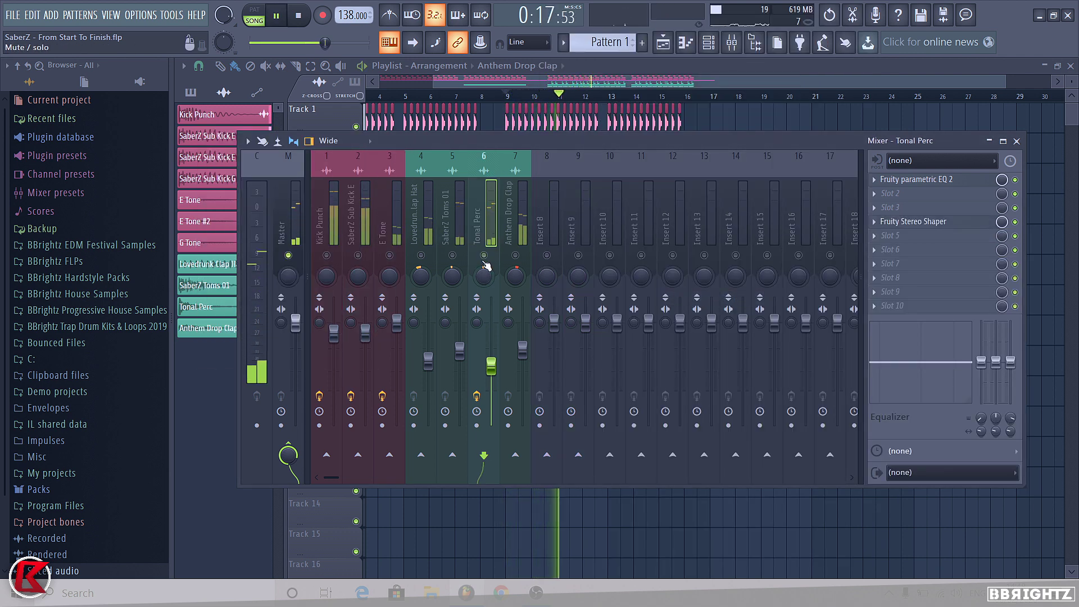
Step: Pan the Tonal Perc insert slightly left, unsolo it and play the full arrangement from bar 9
{"action": "left_click_drag", "start_coordinate": [484, 276], "coordinate": [484, 282]}
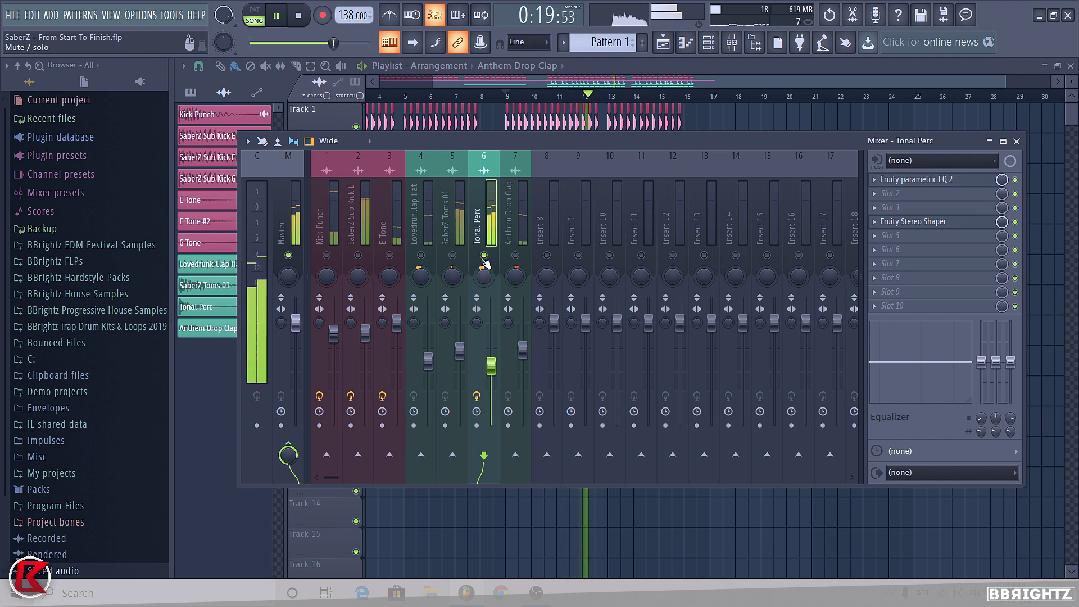
{"action": "key", "text": "space"}
{"action": "right_click", "coordinate": [484, 256]}
{"action": "key", "text": "space"}
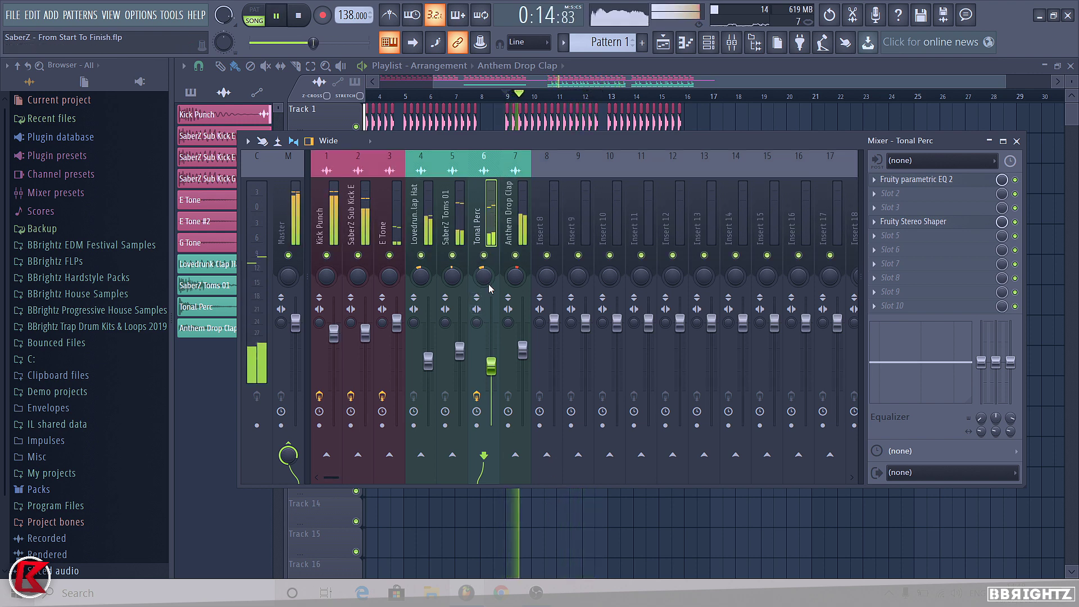
{"action": "right_click", "coordinate": [505, 511]}
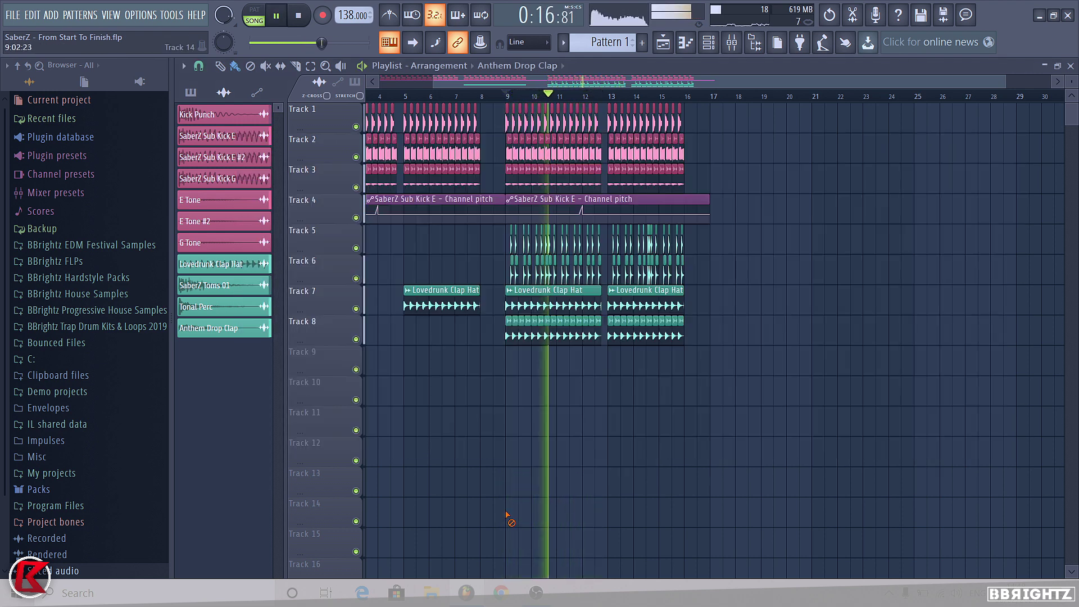
{"action": "scroll", "coordinate": [510, 393], "scroll_direction": "down", "scroll_amount": 2}
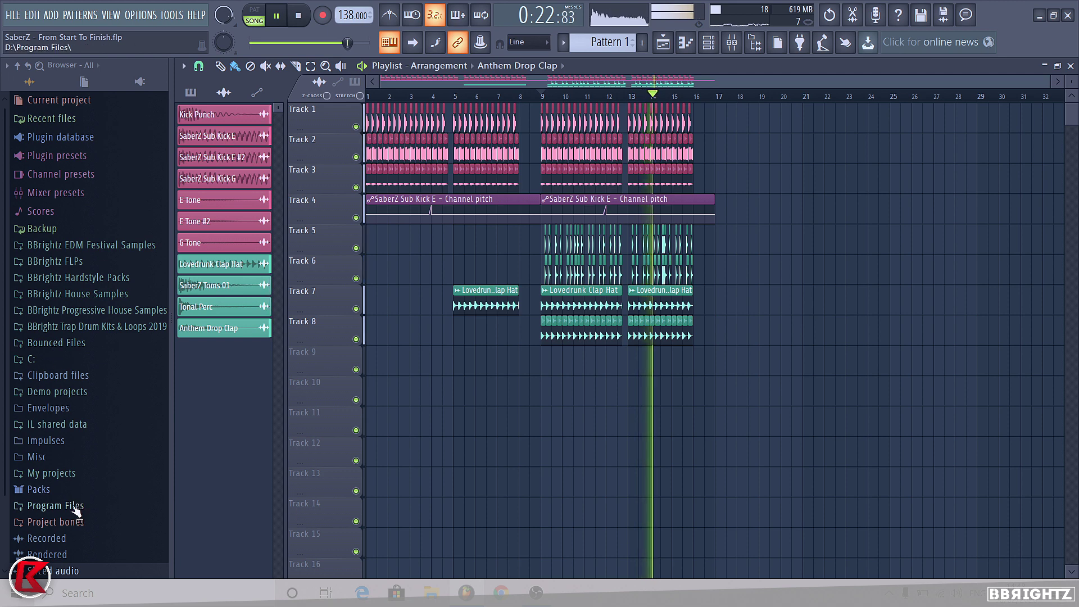
Step: Stop playback and place the Anthem Big Snare sample from the Sliced audio folder on Track 11 in bar 10
{"action": "scroll", "coordinate": [70, 522], "scroll_direction": "down", "scroll_amount": 3}
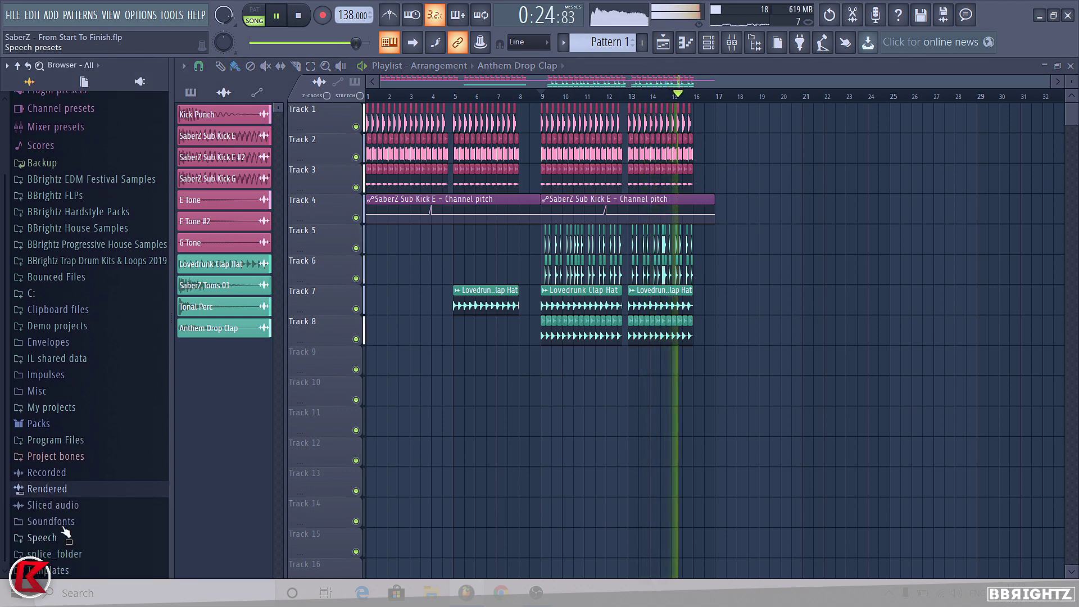
{"action": "left_click", "coordinate": [54, 504]}
{"action": "left_click_drag", "start_coordinate": [62, 475], "coordinate": [576, 421]}
{"action": "key", "text": "space"}
{"action": "left_click", "coordinate": [80, 411]}
{"action": "scroll", "coordinate": [610, 402], "scroll_direction": "up", "scroll_amount": 3}
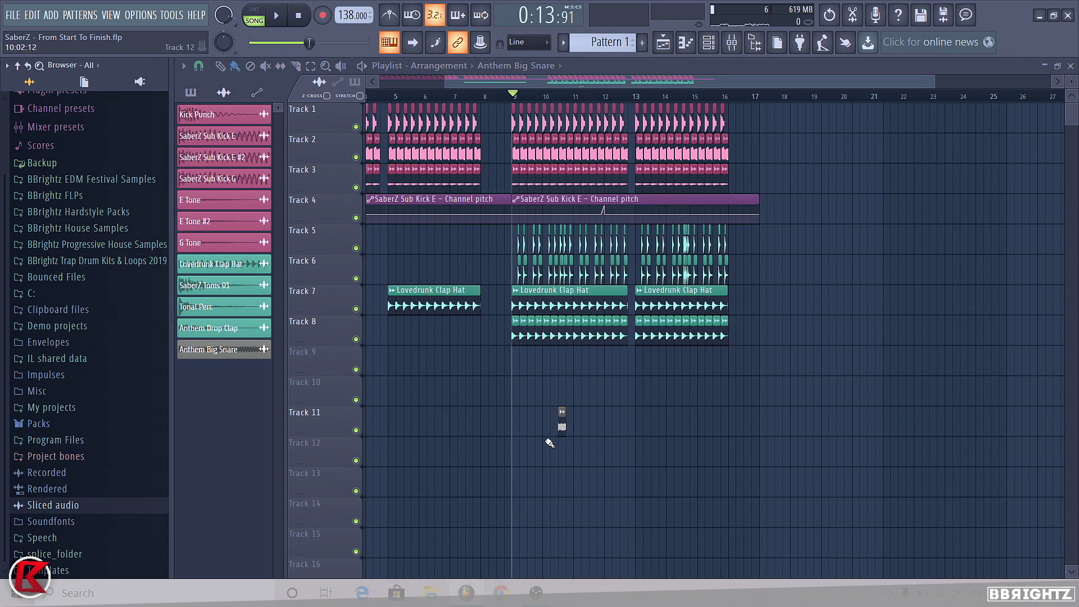
Step: Recolor the Anthem Big Snare clip teal and move it to the gap at the end of bar 4 on Track 5
{"action": "scroll", "coordinate": [555, 424], "scroll_direction": "up", "scroll_amount": 4}
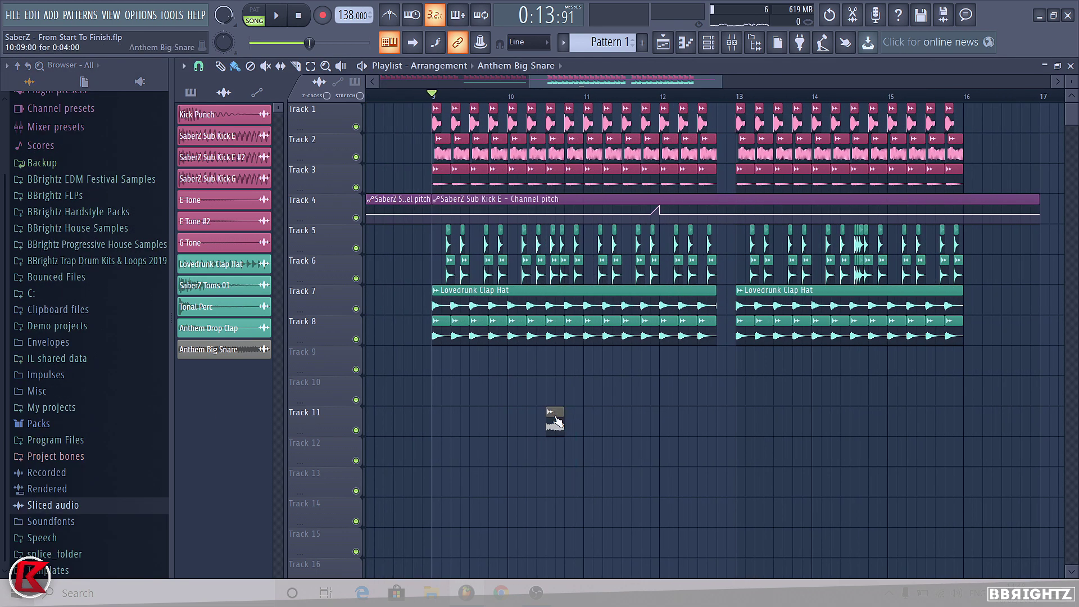
{"action": "left_click", "coordinate": [550, 412]}
{"action": "left_click", "coordinate": [579, 476]}
{"action": "left_click", "coordinate": [591, 397]}
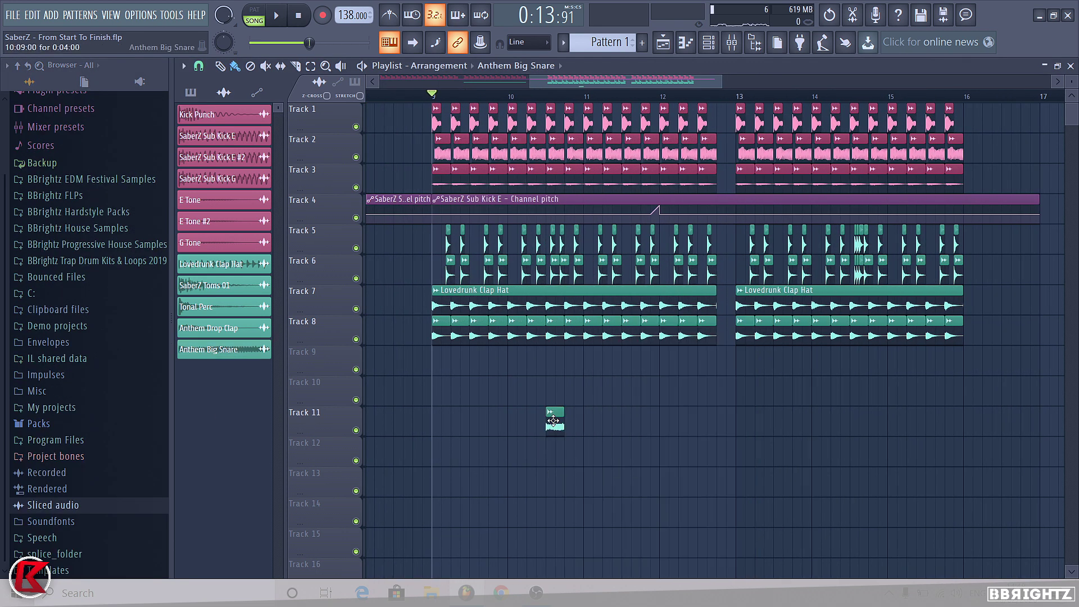
{"action": "left_click_drag", "start_coordinate": [573, 390], "coordinate": [614, 360]}
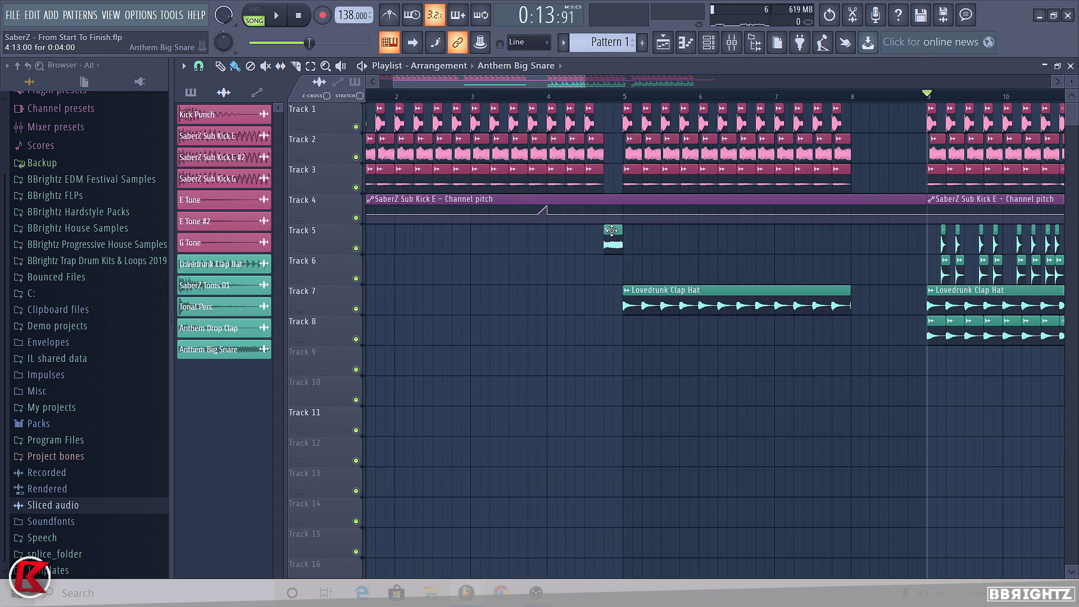
Step: Shift the percussion clips on Tracks 5 to 8 down one track, keeping the Anthem Big Snare alone on Track 5
{"action": "scroll", "coordinate": [599, 258], "scroll_direction": "down", "scroll_amount": 4}
{"action": "left_click_drag", "start_coordinate": [510, 225], "coordinate": [968, 549]}
{"action": "scroll", "coordinate": [514, 388], "scroll_direction": "down", "scroll_amount": 1}
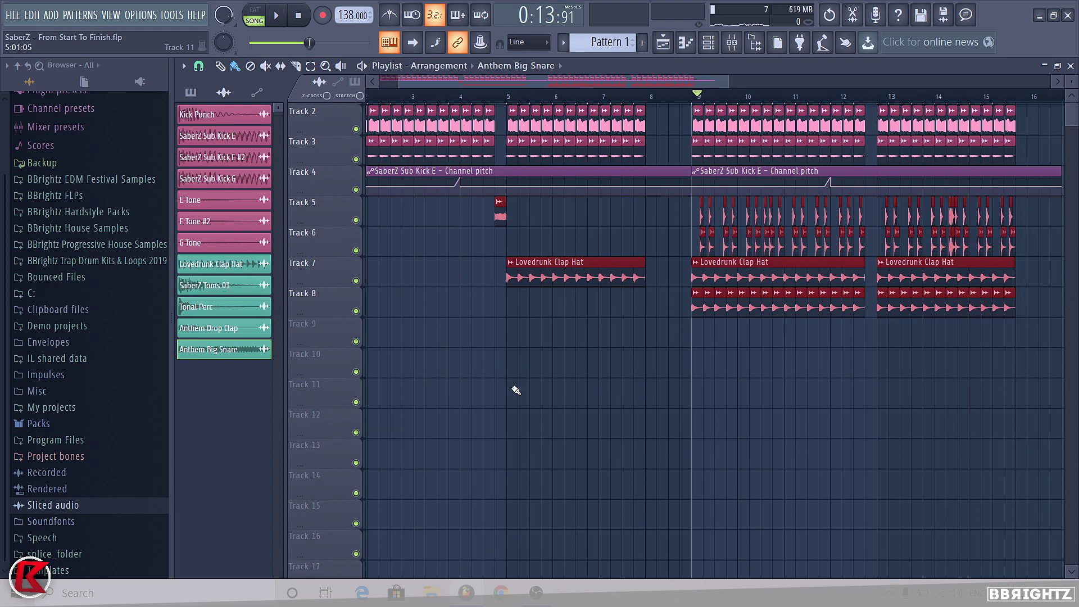
{"action": "scroll", "coordinate": [514, 387], "scroll_direction": "down", "scroll_amount": 1}
{"action": "left_click_drag", "start_coordinate": [728, 313], "coordinate": [726, 338]}
{"action": "left_click_drag", "start_coordinate": [456, 241], "coordinate": [504, 262]}
{"action": "left_click_drag", "start_coordinate": [499, 243], "coordinate": [500, 213]}
{"action": "left_click", "coordinate": [517, 208], "text": "ctrl"}
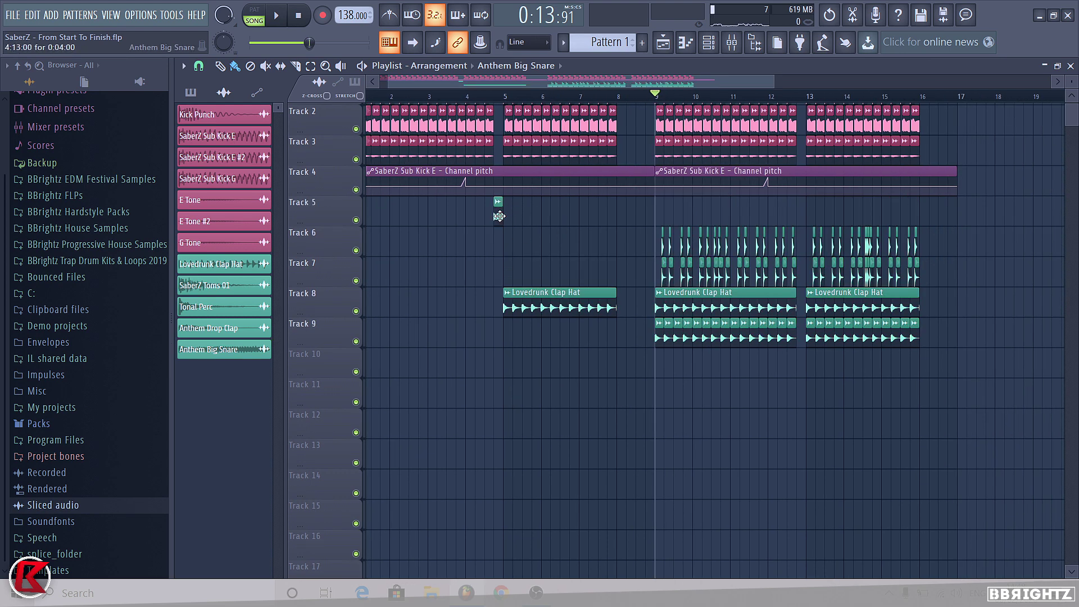
Step: Route the Anthem Big Snare to mixer insert 8, lower its volume slightly and play the arrangement from bar 4
{"action": "left_click", "coordinate": [730, 42]}
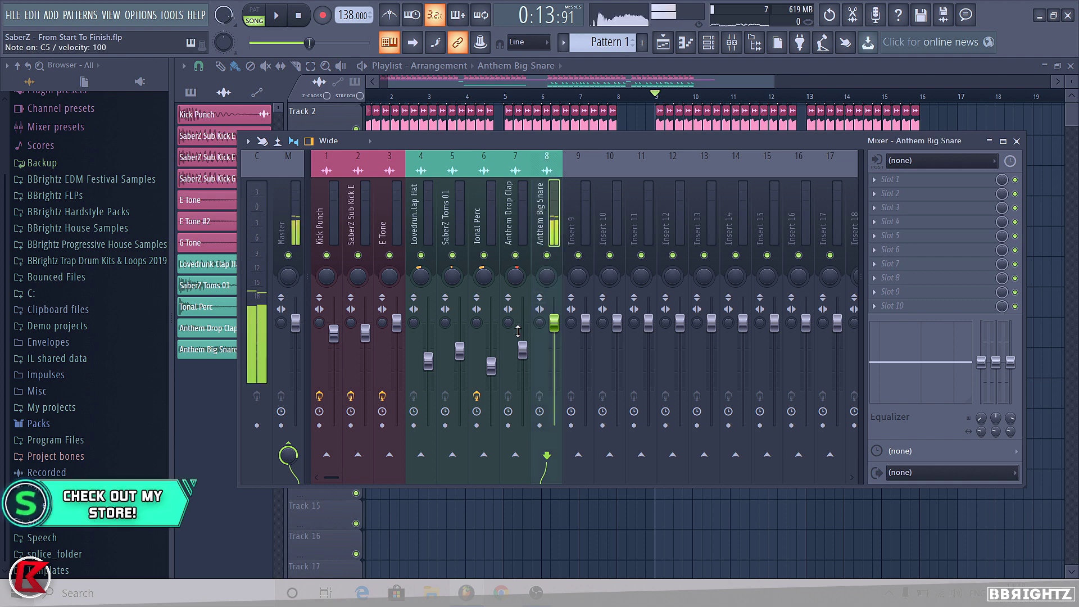
{"action": "left_click_drag", "start_coordinate": [554, 320], "coordinate": [554, 334]}
{"action": "left_click", "coordinate": [474, 98]}
{"action": "key", "text": "space"}
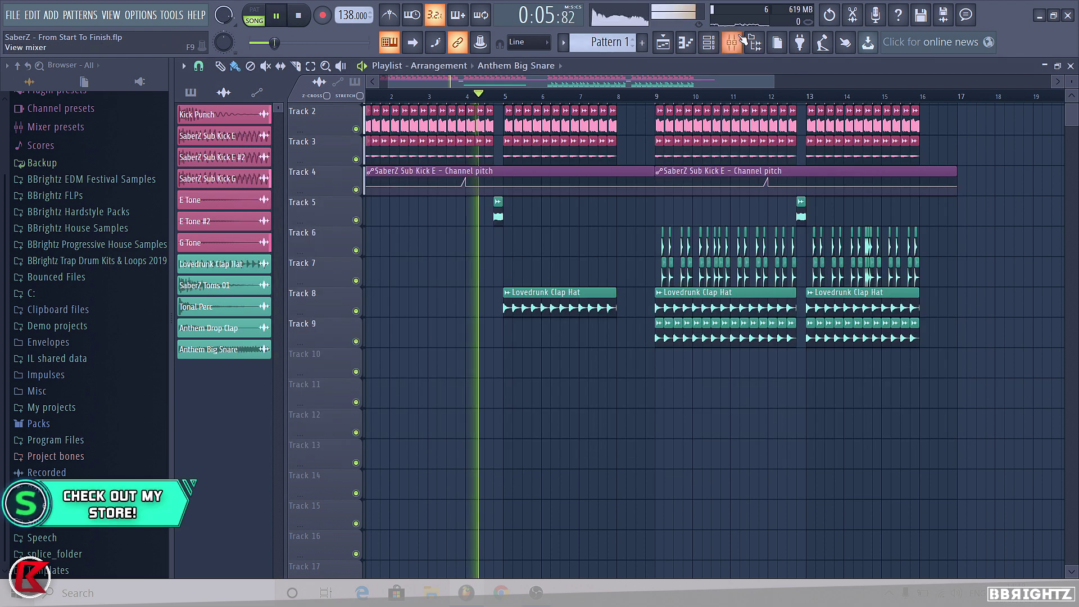
Step: Set the Anthem Big Snare's mixer volume to 89% (-2.6 dB) during playback and return to the playlist
{"action": "left_click", "coordinate": [731, 42]}
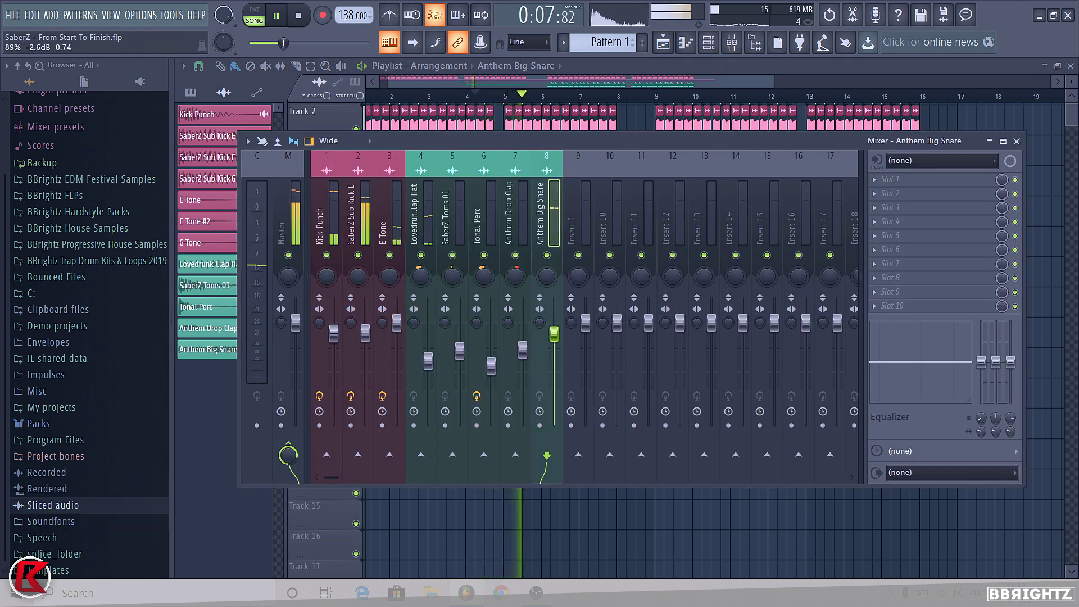
{"action": "right_click", "coordinate": [635, 535]}
{"action": "left_click", "coordinate": [603, 42]}
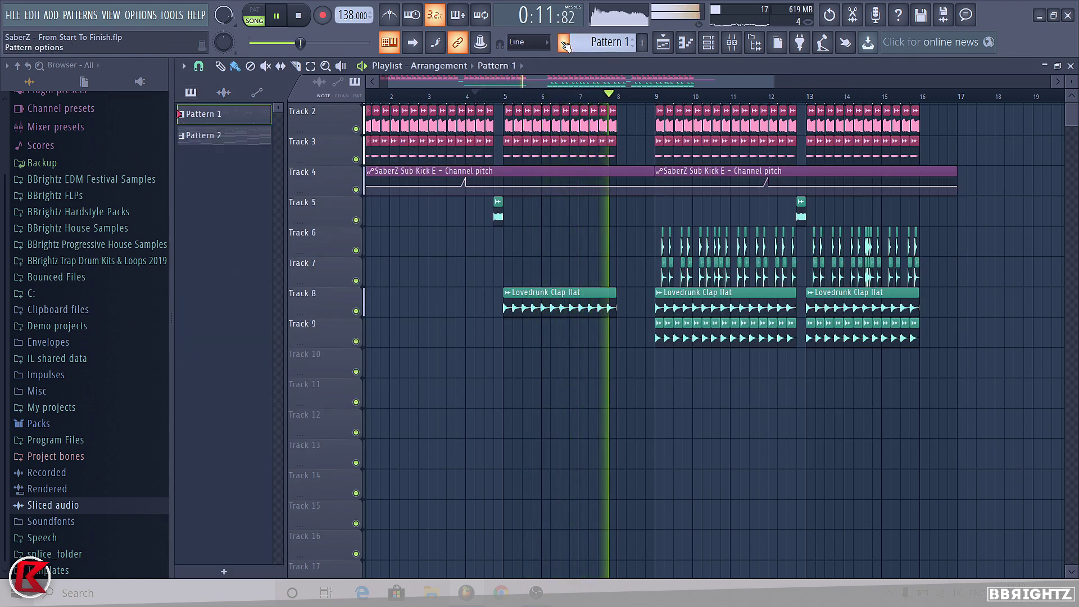
{"action": "scroll", "coordinate": [566, 320], "scroll_direction": "up", "scroll_amount": 1}
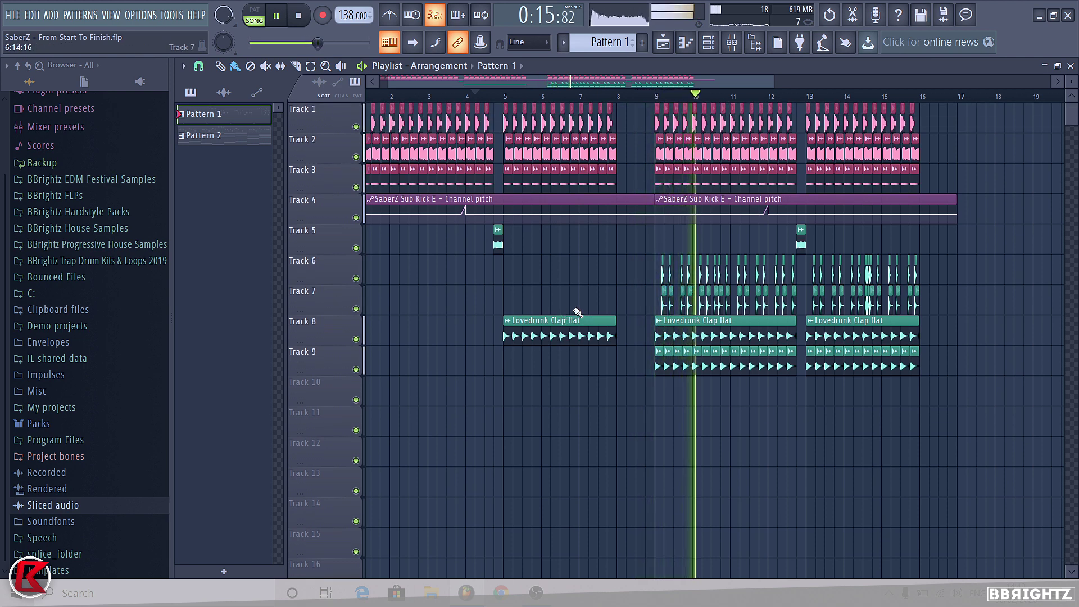
Step: Stop playback and open the Big_Snares_w_Pre-Sweep folder under KSHMR_Snares in Sounds Of KSHMR Vol 1
{"action": "left_click", "coordinate": [104, 179]}
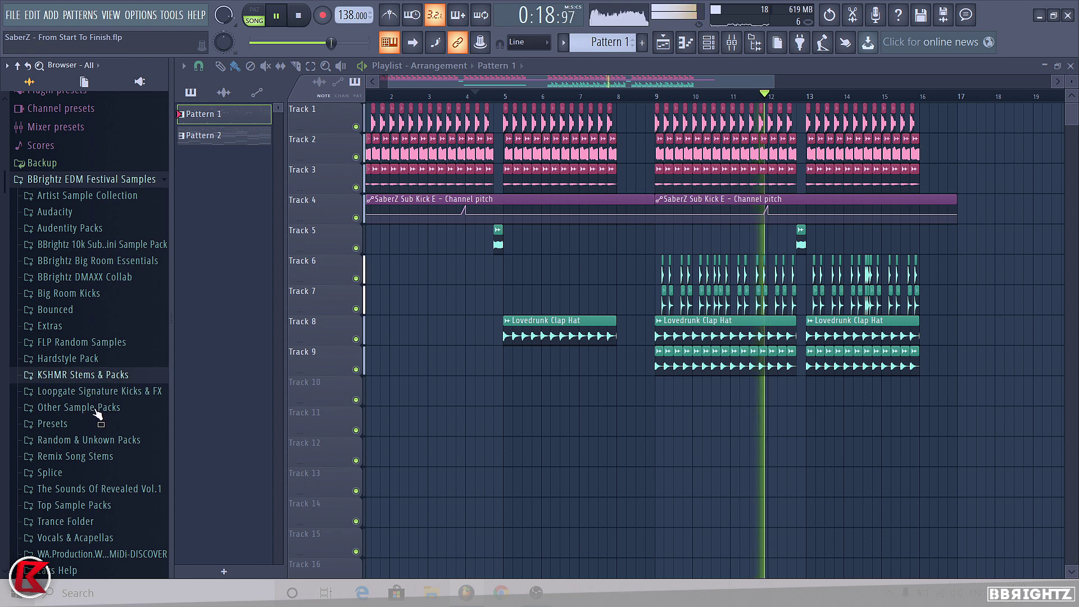
{"action": "left_click", "coordinate": [83, 374]}
{"action": "scroll", "coordinate": [99, 439], "scroll_direction": "down", "scroll_amount": 3}
{"action": "left_click", "coordinate": [99, 376]}
{"action": "key", "text": "space"}
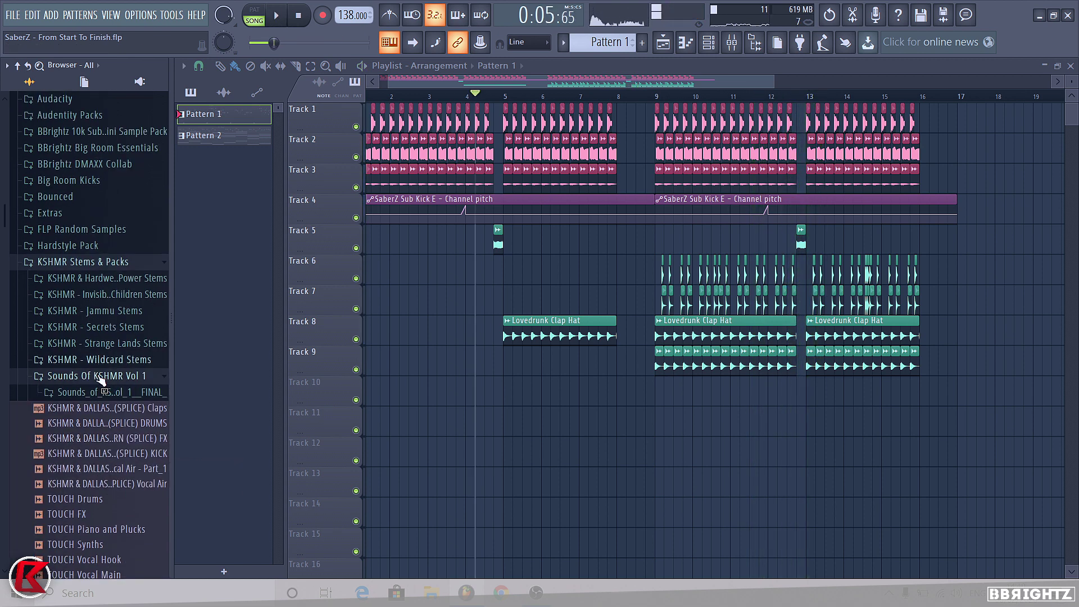
{"action": "left_click", "coordinate": [104, 392]}
{"action": "scroll", "coordinate": [135, 229], "scroll_direction": "down", "scroll_amount": 3}
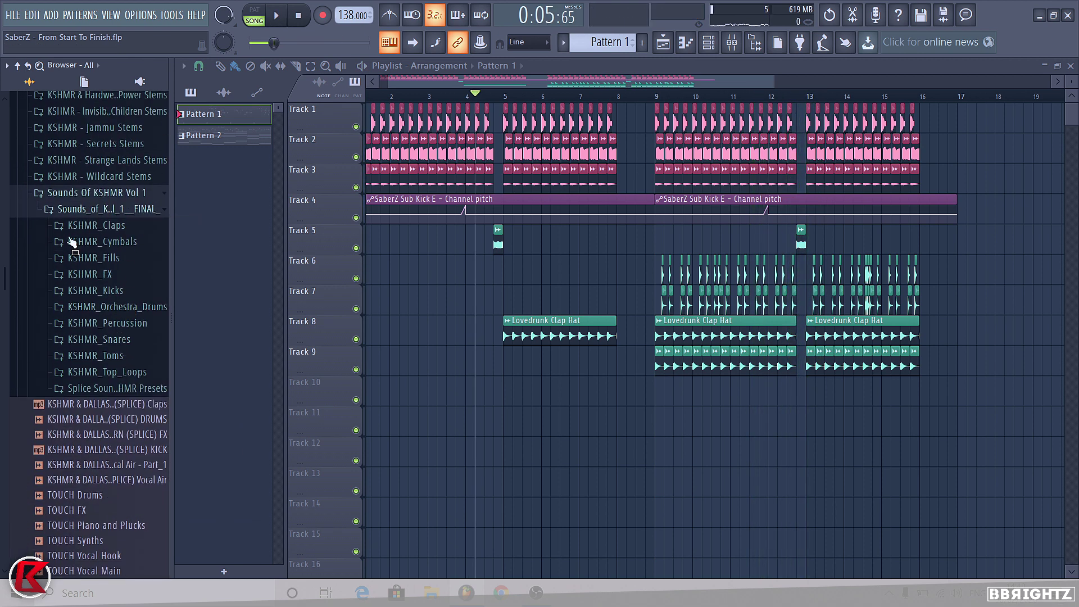
{"action": "left_click", "coordinate": [109, 339]}
{"action": "left_click", "coordinate": [107, 372]}
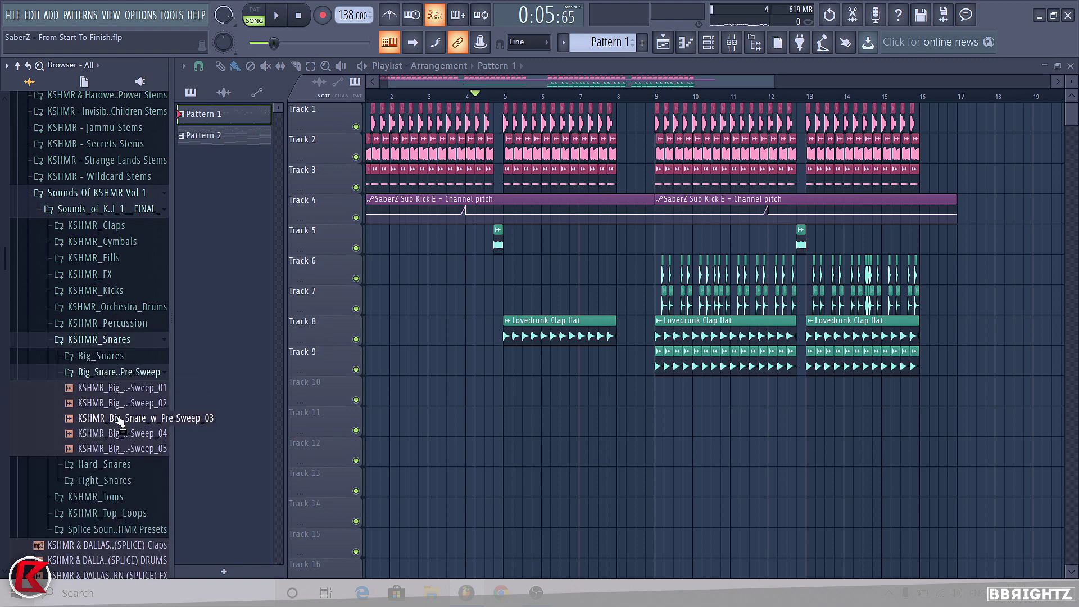
Step: Place the KSHMR_Big_Snare_w_Pre-Sweep_02 sample on Track 11 in bar 2
{"action": "left_click", "coordinate": [121, 403]}
{"action": "left_click_drag", "start_coordinate": [121, 402], "coordinate": [429, 429]}
{"action": "scroll", "coordinate": [428, 430], "scroll_direction": "up", "scroll_amount": 6}
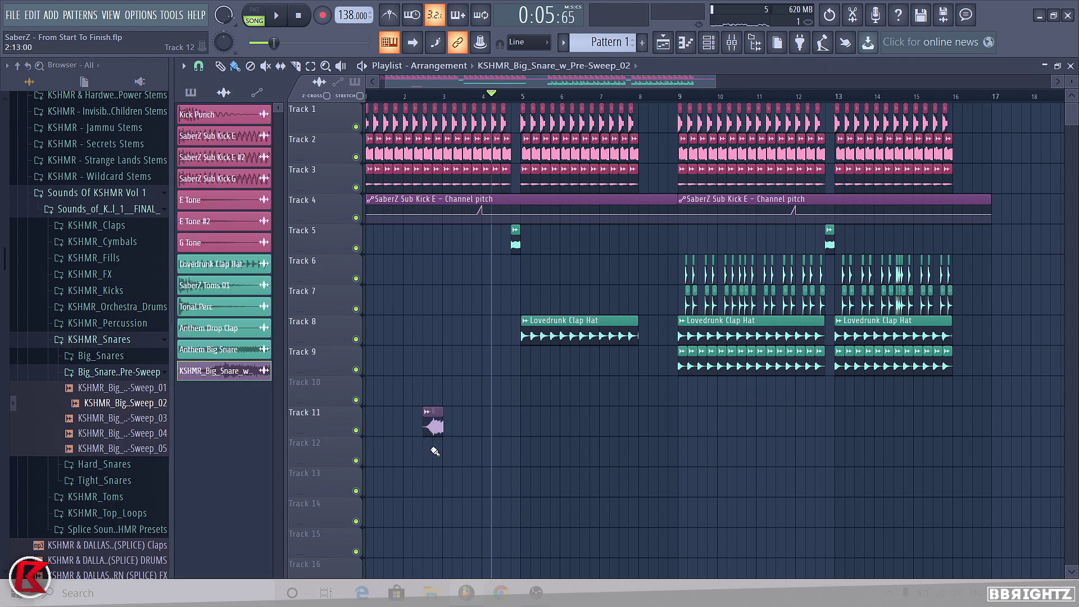
Step: Time-stretch the KSHMR_Big_Snare_w_Pre-Sweep_02 sample to half a bar and cut away the clip's second half, keeping only the sweep
{"action": "double_click", "coordinate": [430, 430]}
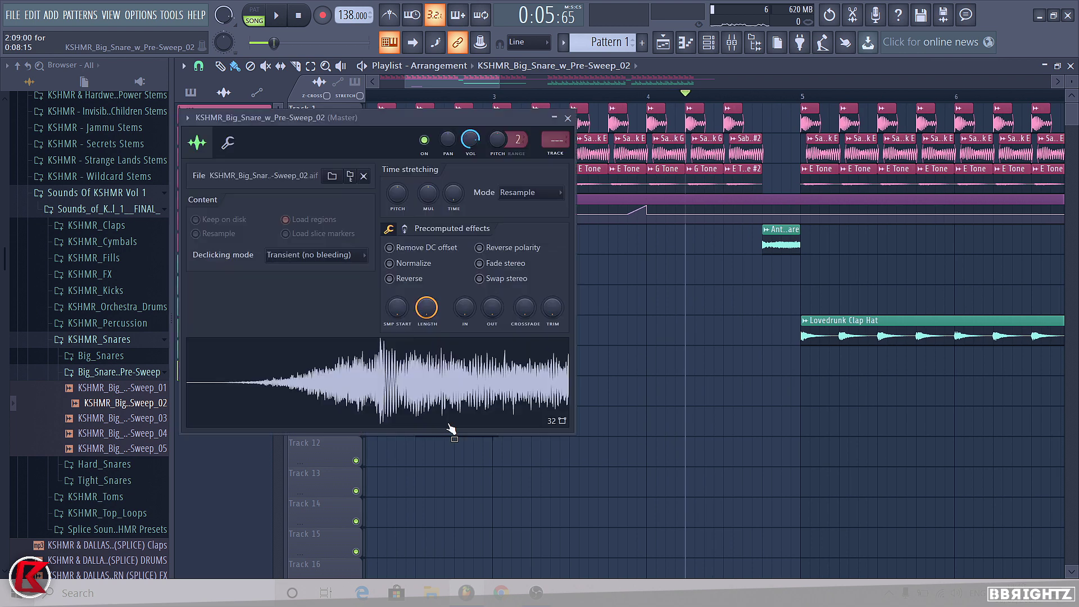
{"action": "right_click", "coordinate": [453, 181]}
{"action": "left_click", "coordinate": [474, 227]}
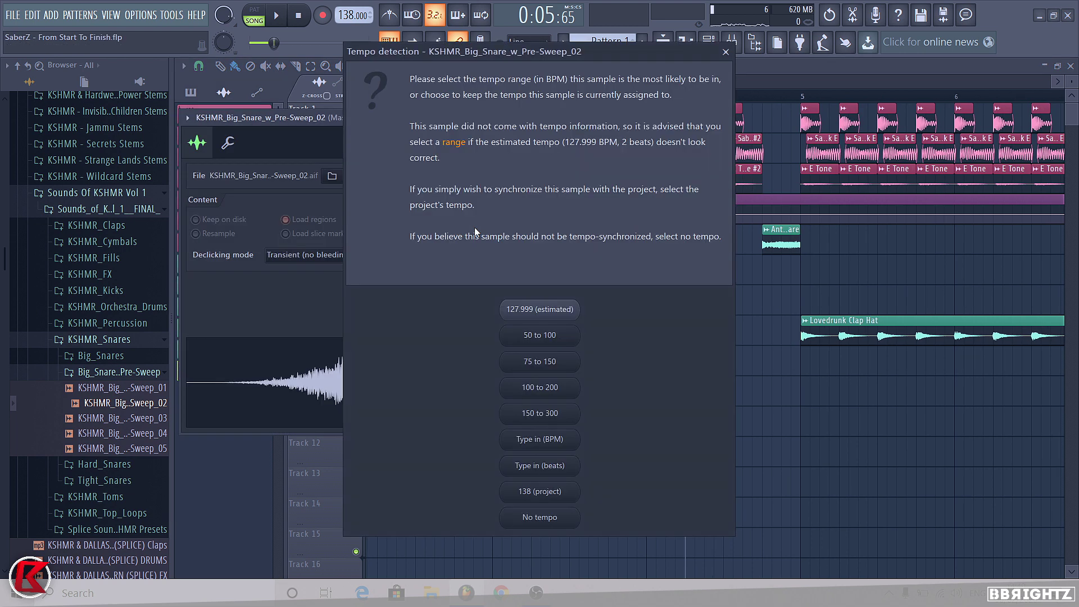
{"action": "left_click", "coordinate": [725, 53]}
{"action": "right_click", "coordinate": [456, 193]}
{"action": "left_click", "coordinate": [482, 254]}
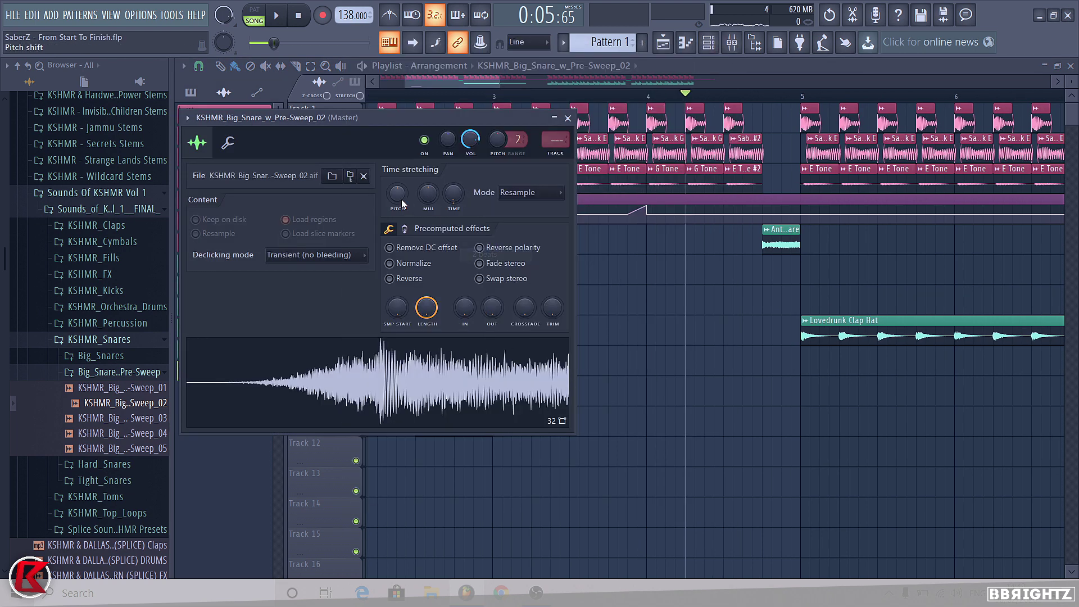
{"action": "right_click", "coordinate": [399, 199]}
{"action": "left_click", "coordinate": [418, 207]}
{"action": "right_click", "coordinate": [721, 441]}
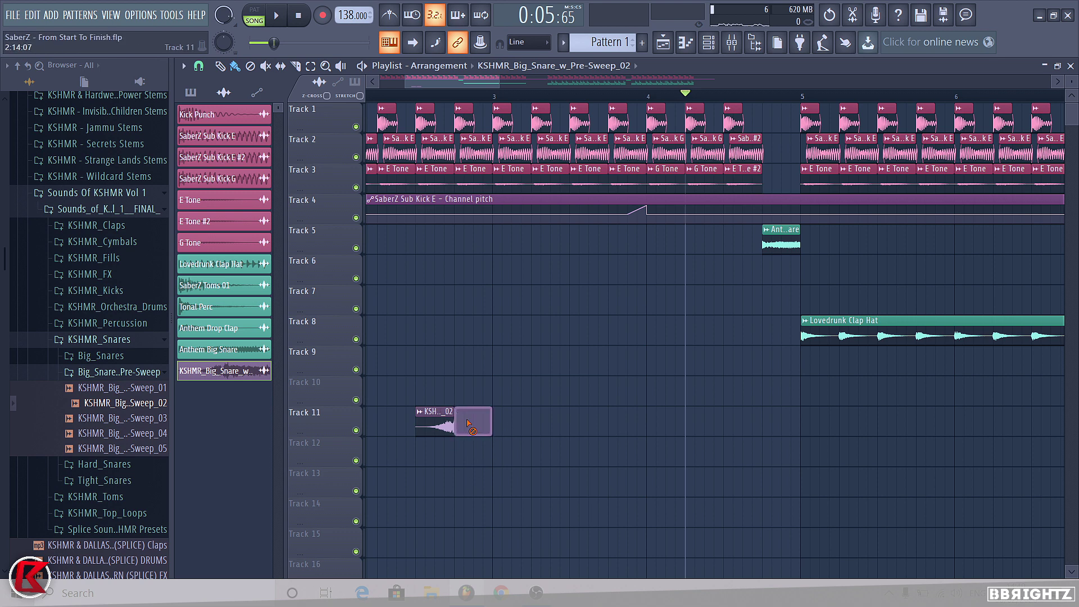
Step: Rename the snare sweep clip on Track 11 to KSHMR_Pre-Sweep
{"action": "right_click", "coordinate": [414, 412]}
{"action": "right_click", "coordinate": [415, 412]}
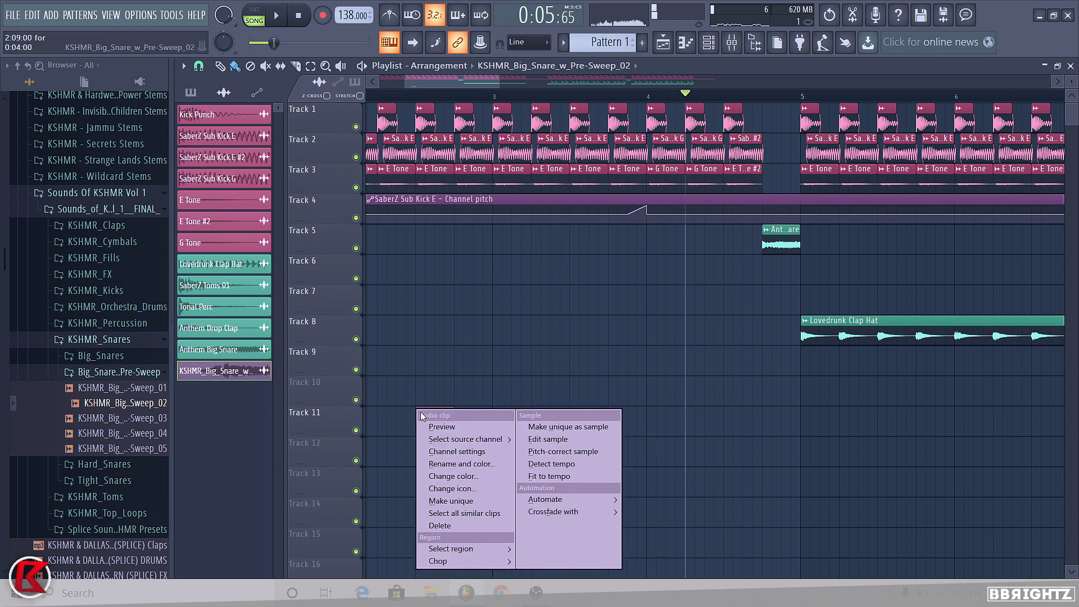
{"action": "left_click", "coordinate": [455, 463]}
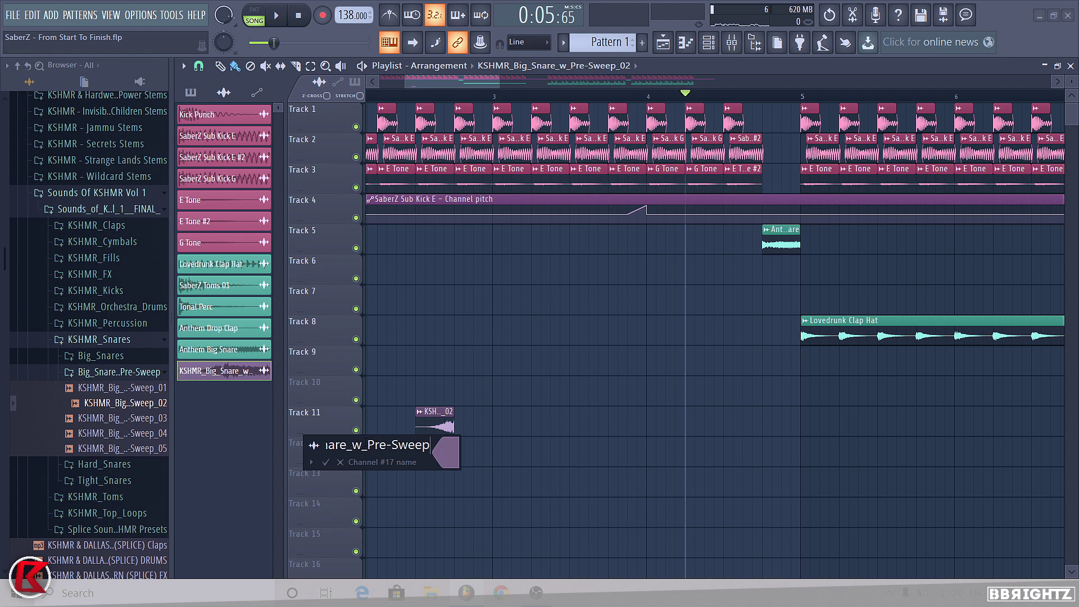
{"action": "key", "text": "Left"}
{"action": "key", "text": "Left"}
{"action": "key", "text": "Left"}
{"action": "key", "text": "Left"}
{"action": "key", "text": "Left"}
{"action": "key", "text": "Left"}
{"action": "key", "text": "Left"}
{"action": "key", "text": "Left"}
{"action": "key", "text": "Left"}
{"action": "key", "text": "BackSpace"}
{"action": "key", "text": "BackSpace"}
{"action": "key", "text": "BackSpace"}
{"action": "key", "text": "BackSpace"}
{"action": "key", "text": "BackSpace"}
{"action": "key", "text": "BackSpace"}
{"action": "key", "text": "BackSpace"}
{"action": "key", "text": "BackSpace"}
{"action": "key", "text": "BackSpace"}
{"action": "key", "text": "BackSpace"}
{"action": "key", "text": "BackSpace"}
{"action": "key", "text": "BackSpace"}
{"action": "key", "text": "Return"}
Step: Recolor the KSHMR_Pre-Sweep clip teal and move it to Track 5, directly before the Anthem Big Snare in bar 4
{"action": "right_click", "coordinate": [418, 417]}
{"action": "left_click", "coordinate": [449, 476]}
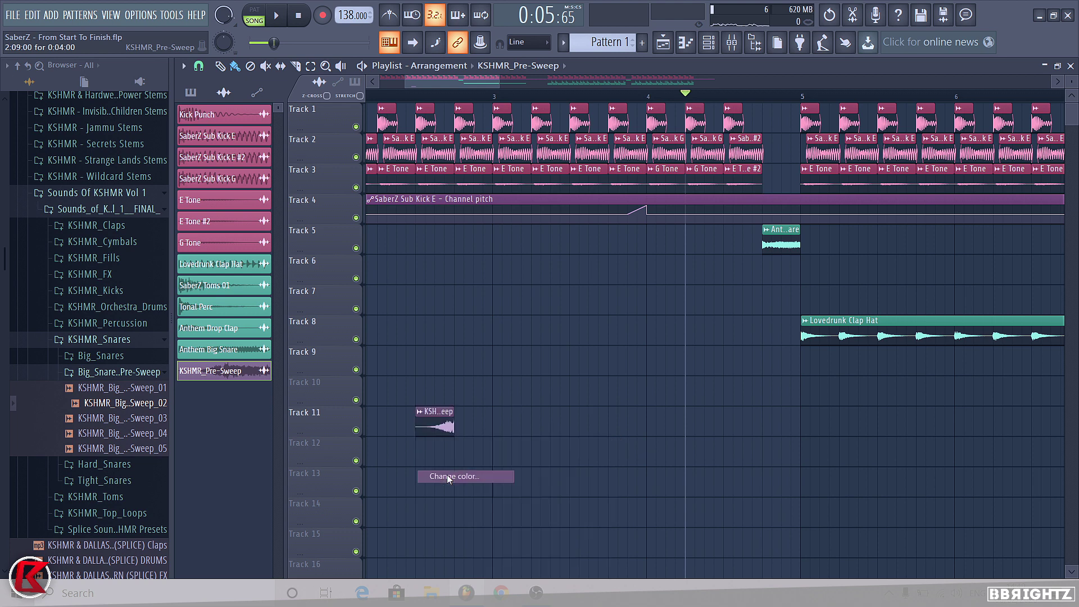
{"action": "left_click", "coordinate": [453, 410]}
{"action": "left_click_drag", "start_coordinate": [435, 424], "coordinate": [742, 244]}
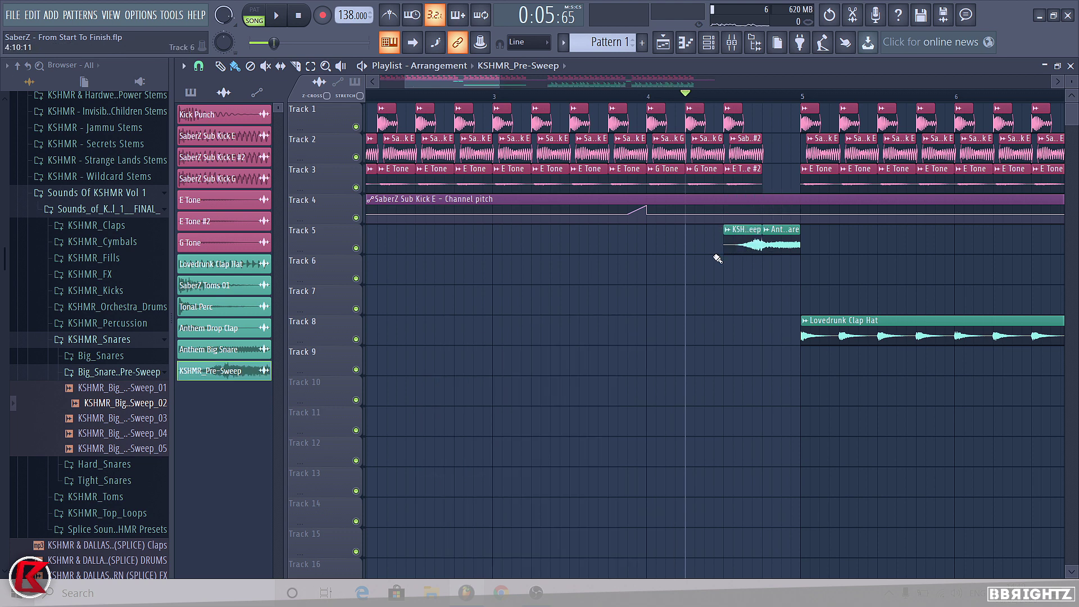
Step: Add a copy of the KSHMR_Pre-Sweep clip on Track 5 directly before the Anthem Big Snare in bar 12
{"action": "scroll", "coordinate": [718, 258], "scroll_direction": "down", "scroll_amount": 5}
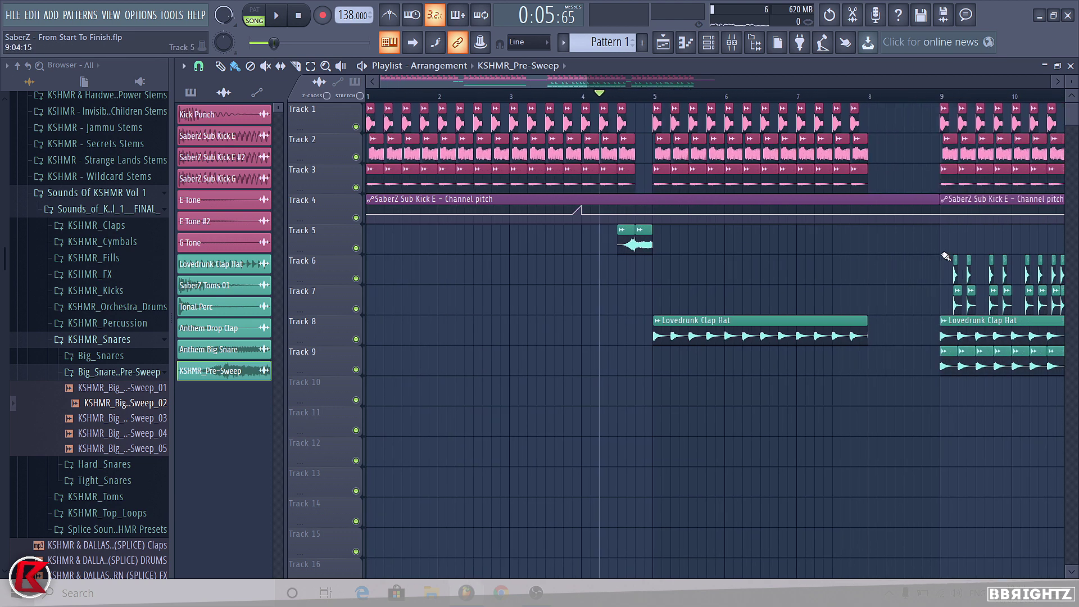
{"action": "scroll", "coordinate": [946, 257], "scroll_direction": "down", "scroll_amount": 3}
{"action": "left_click", "coordinate": [971, 239]}
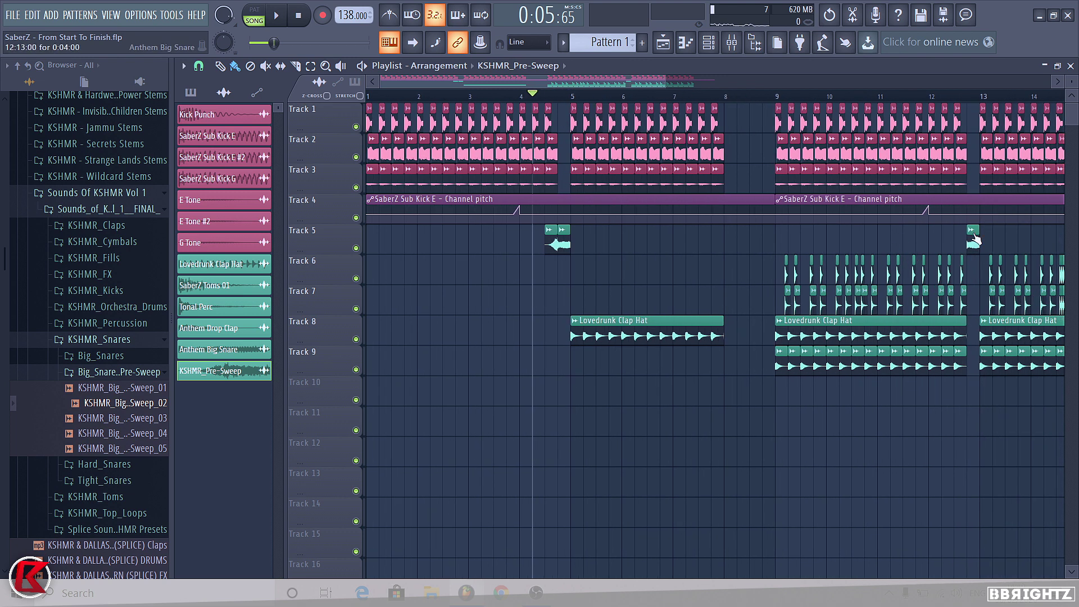
Step: Route KSHMR_Pre-Sweep to mixer insert 9 and set its volume to about 64% (-8.9 dB) while playing the arrangement
{"action": "left_click", "coordinate": [732, 45]}
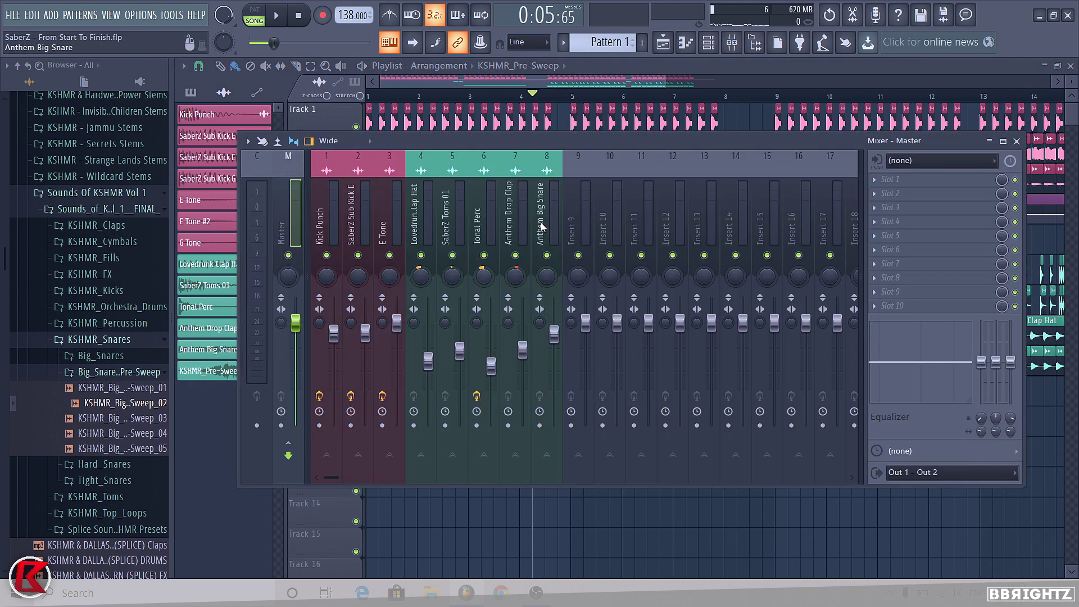
{"action": "left_click", "coordinate": [565, 226]}
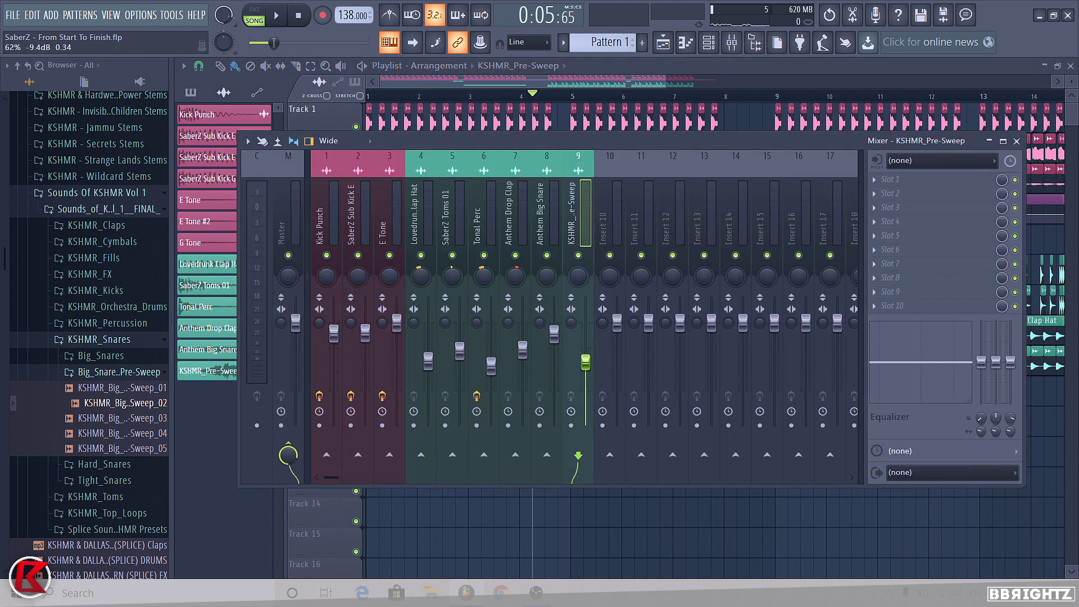
{"action": "key", "text": "space"}
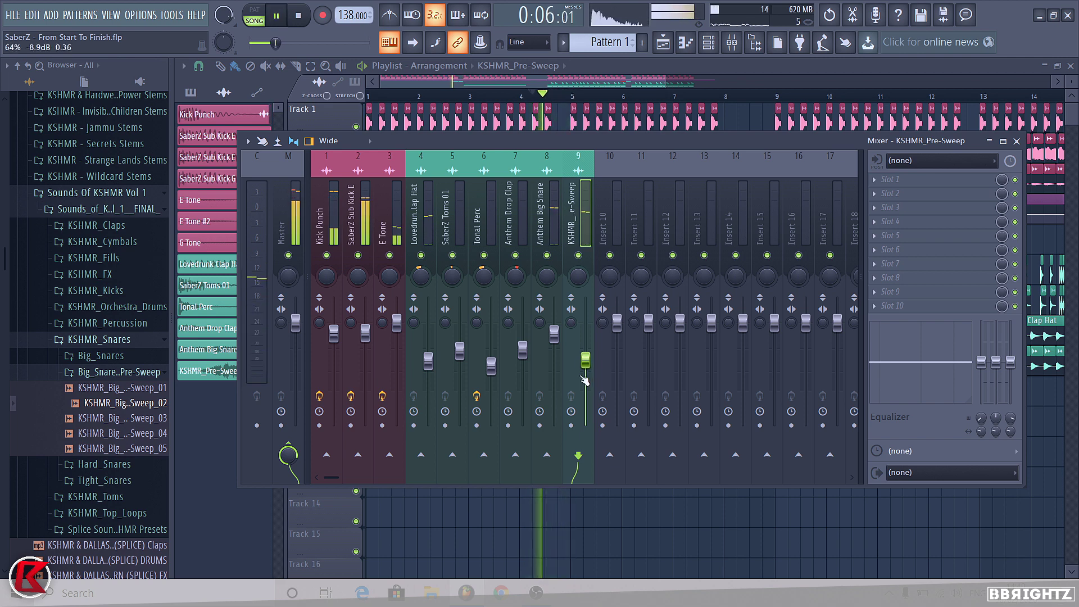
{"action": "key", "text": "F9"}
Step: Collapse the opened snare subfolders and the Sounds Of KSHMR Vol 1 folder in the sample browser
{"action": "scroll", "coordinate": [530, 365], "scroll_direction": "down", "scroll_amount": 4}
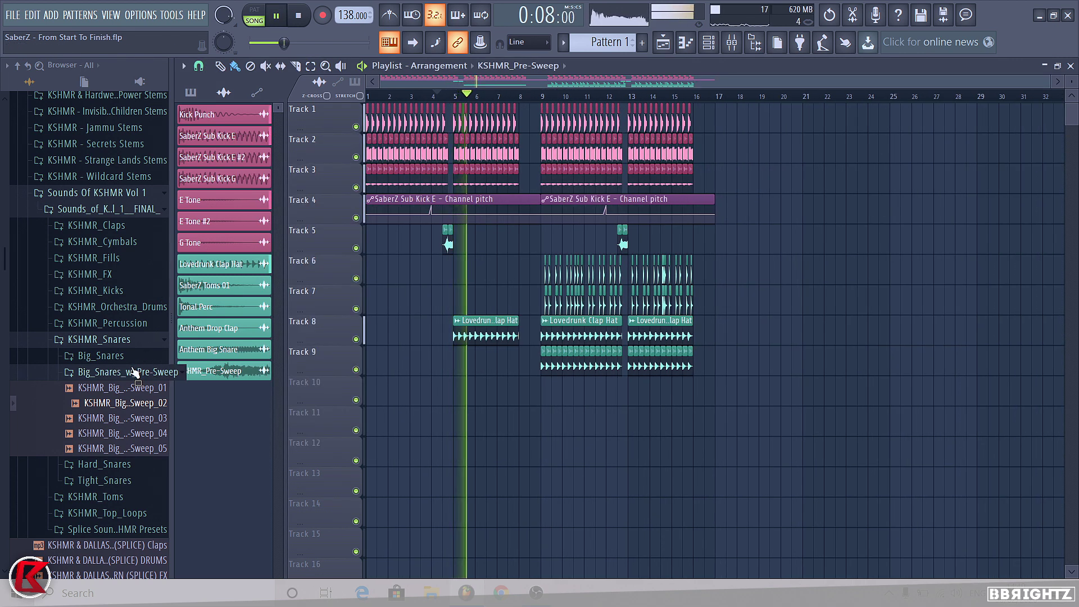
{"action": "left_click", "coordinate": [134, 372]}
{"action": "left_click", "coordinate": [120, 341]}
{"action": "left_click", "coordinate": [103, 210]}
{"action": "left_click", "coordinate": [105, 194]}
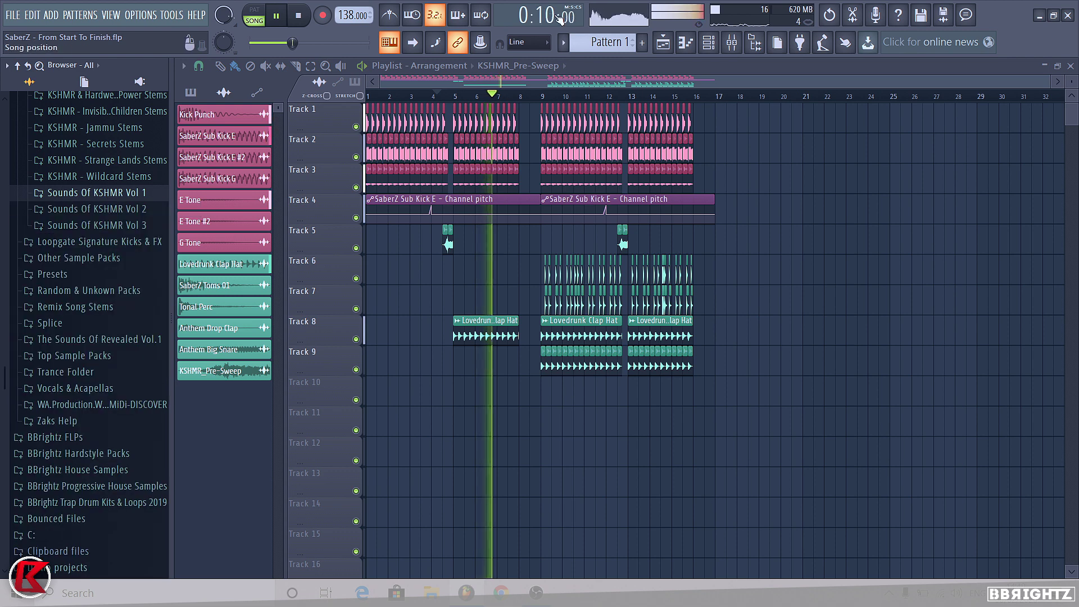
Step: Stop playback and place two consecutive Pattern 1 clips on Track 11, starting at bars 1 and 9
{"action": "key", "text": "space"}
{"action": "left_click", "coordinate": [192, 92]}
{"action": "left_click", "coordinate": [478, 418]}
{"action": "left_click", "coordinate": [533, 442]}
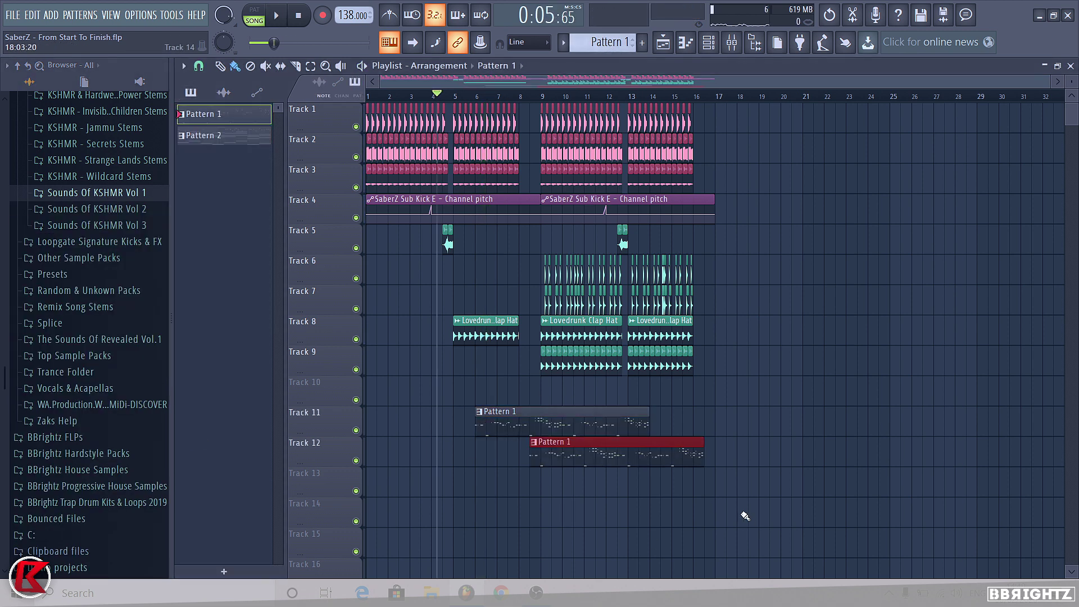
{"action": "right_click", "coordinate": [646, 471]}
{"action": "left_click_drag", "start_coordinate": [495, 427], "coordinate": [305, 437]}
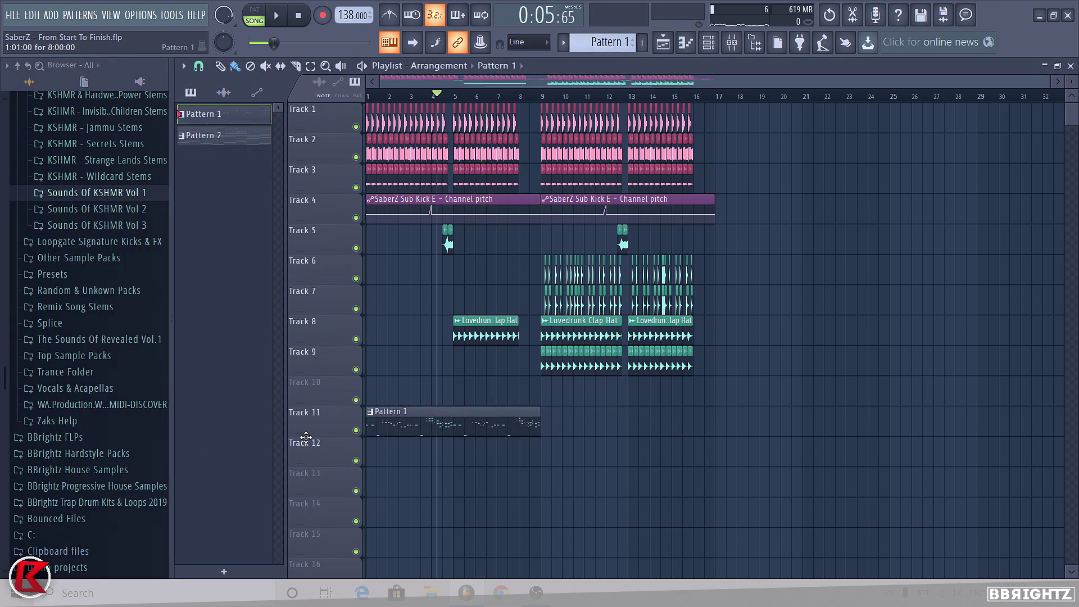
{"action": "left_click", "coordinate": [546, 427]}
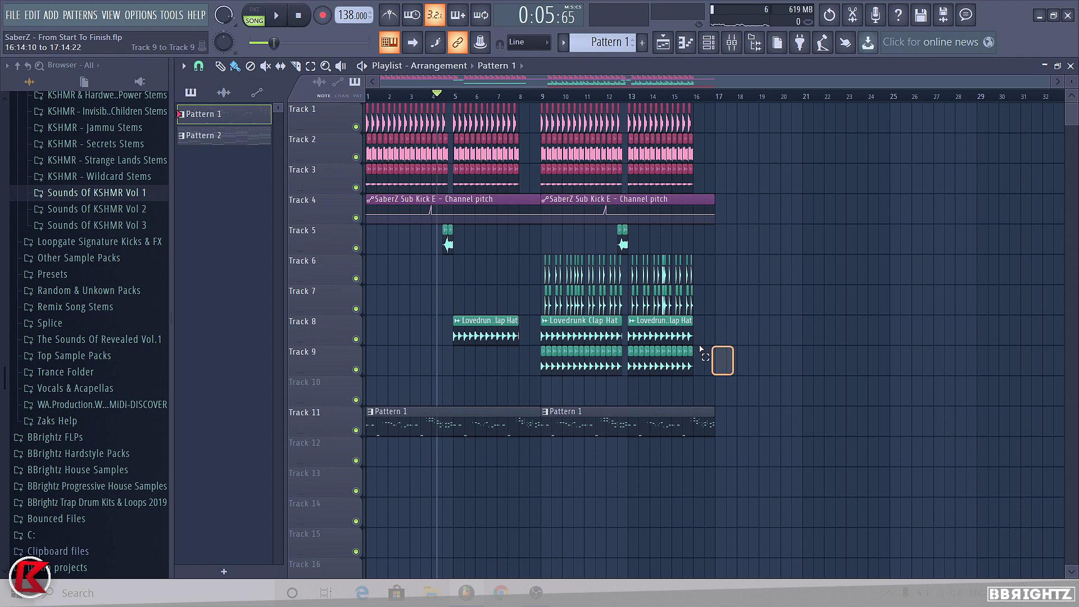
{"action": "left_click_drag", "start_coordinate": [777, 376], "coordinate": [13, 79]}
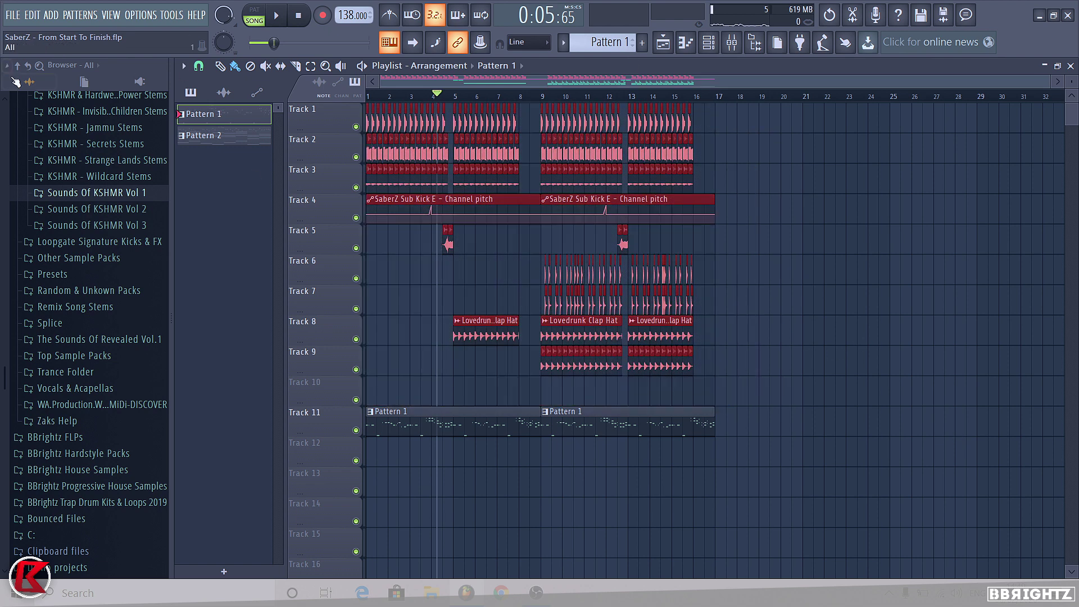
{"action": "left_click", "coordinate": [798, 287]}
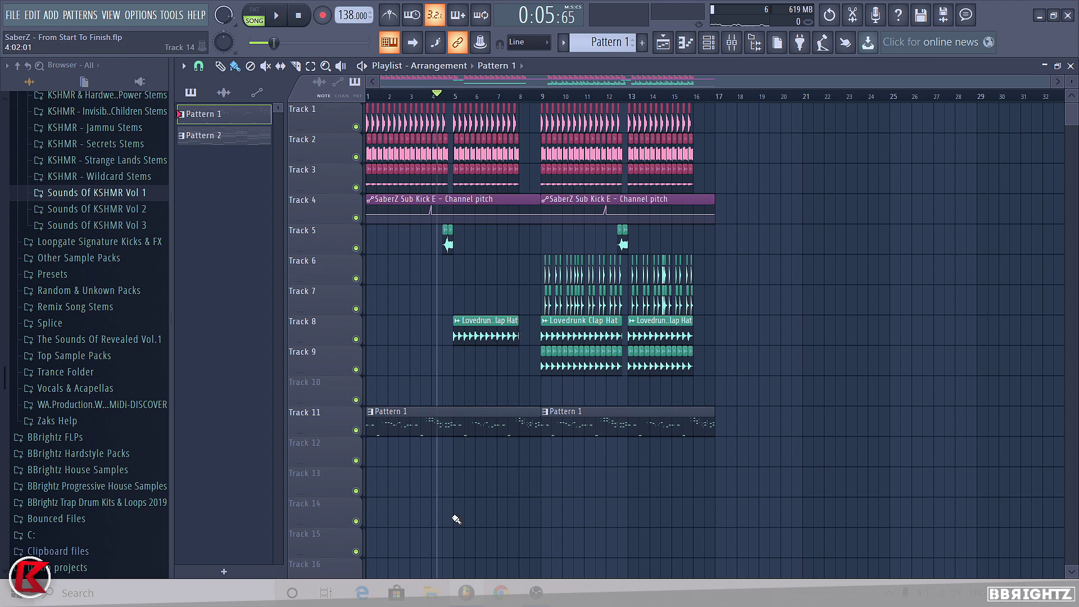
{"action": "scroll", "coordinate": [443, 481], "scroll_direction": "down", "scroll_amount": 2}
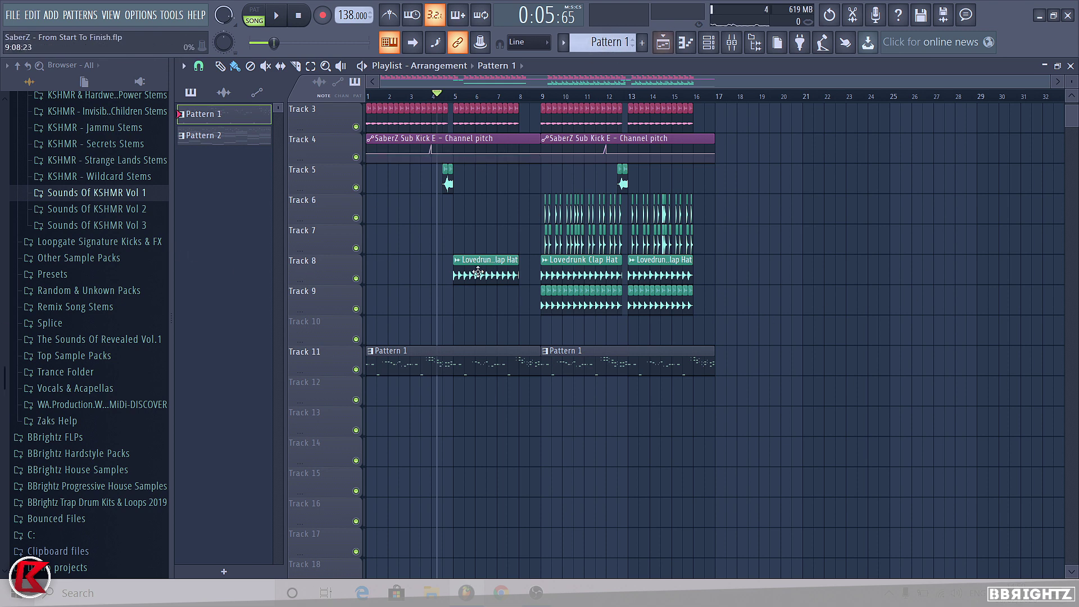
{"action": "scroll", "coordinate": [426, 321], "scroll_direction": "up", "scroll_amount": 3}
{"action": "left_click_drag", "start_coordinate": [394, 418], "coordinate": [383, 361]}
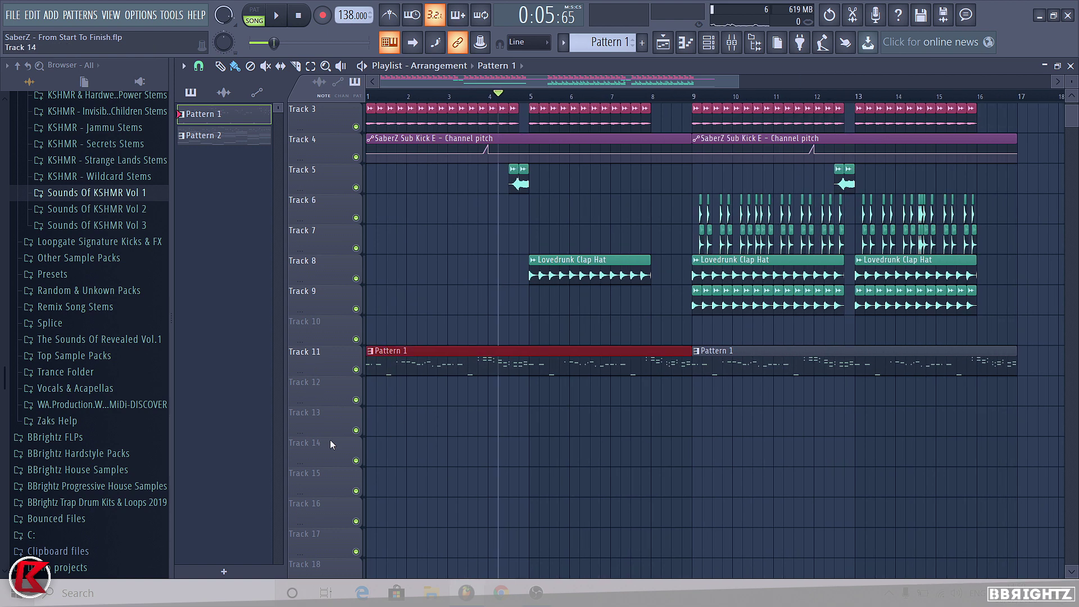
{"action": "scroll", "coordinate": [565, 349], "scroll_direction": "up", "scroll_amount": 3}
{"action": "scroll", "coordinate": [471, 355], "scroll_direction": "down", "scroll_amount": 5}
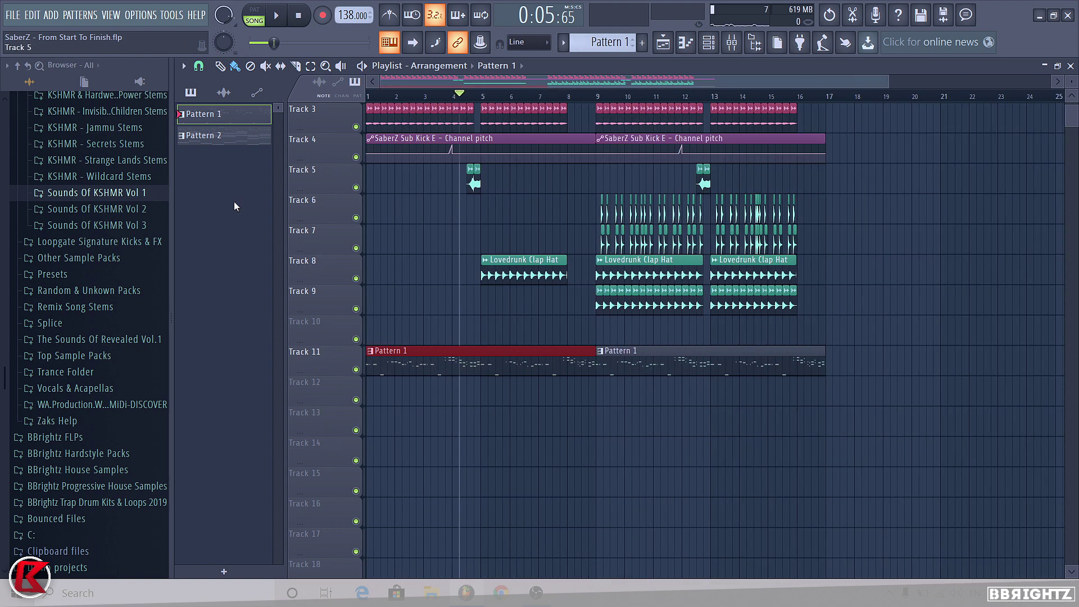
Step: Clear the clip selection and play the arrangement from the start to hear Pattern 1 with the drums
{"action": "left_click", "coordinate": [424, 216]}
{"action": "left_click_drag", "start_coordinate": [444, 441], "coordinate": [422, 357]}
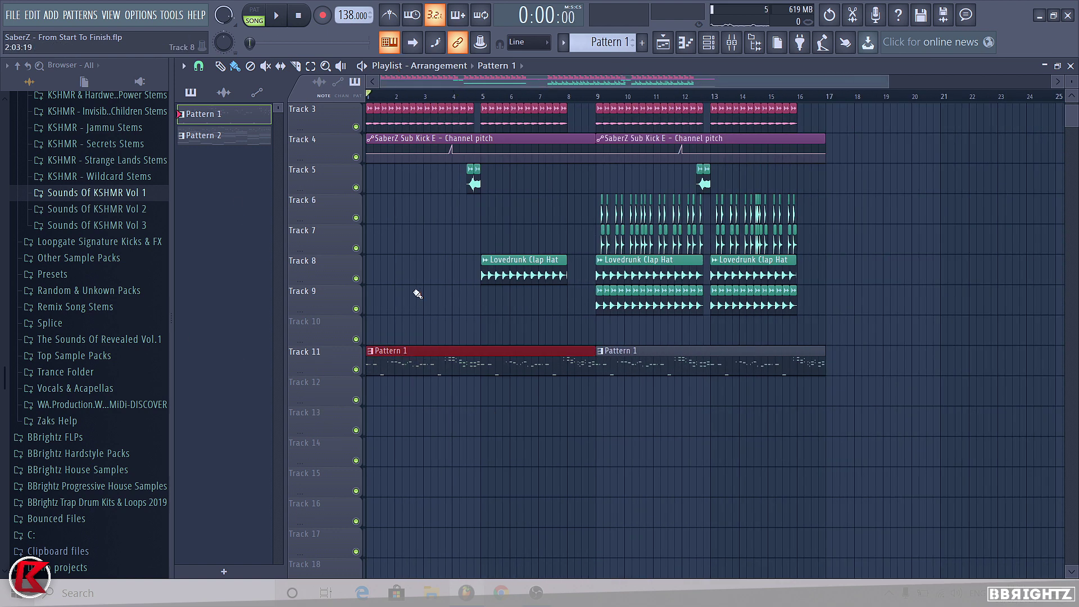
{"action": "left_click_drag", "start_coordinate": [700, 424], "coordinate": [698, 360]}
{"action": "left_click", "coordinate": [641, 413], "text": "ctrl"}
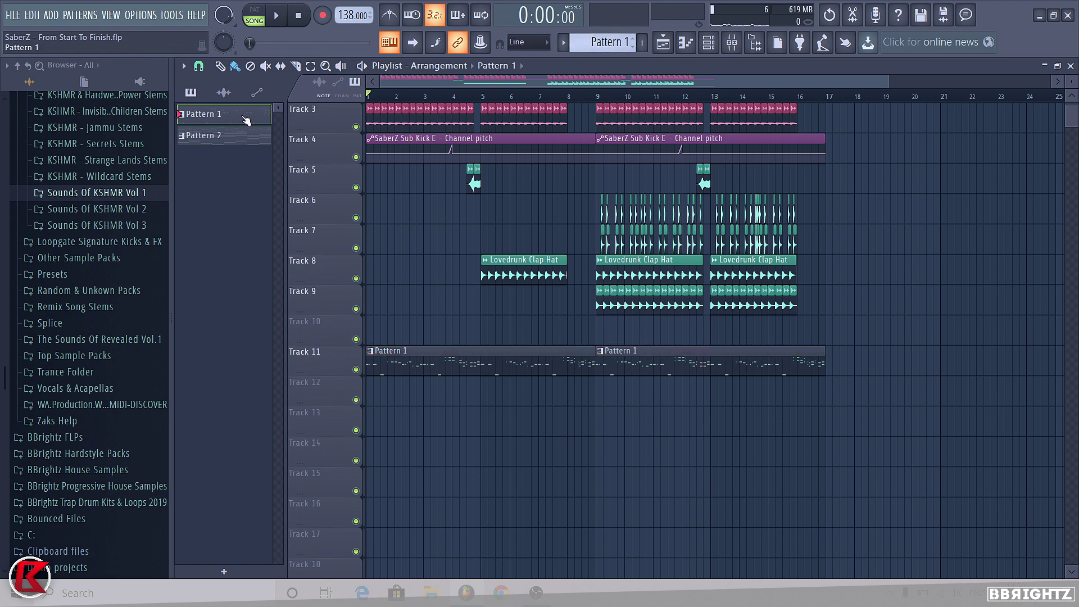
{"action": "key", "text": "space"}
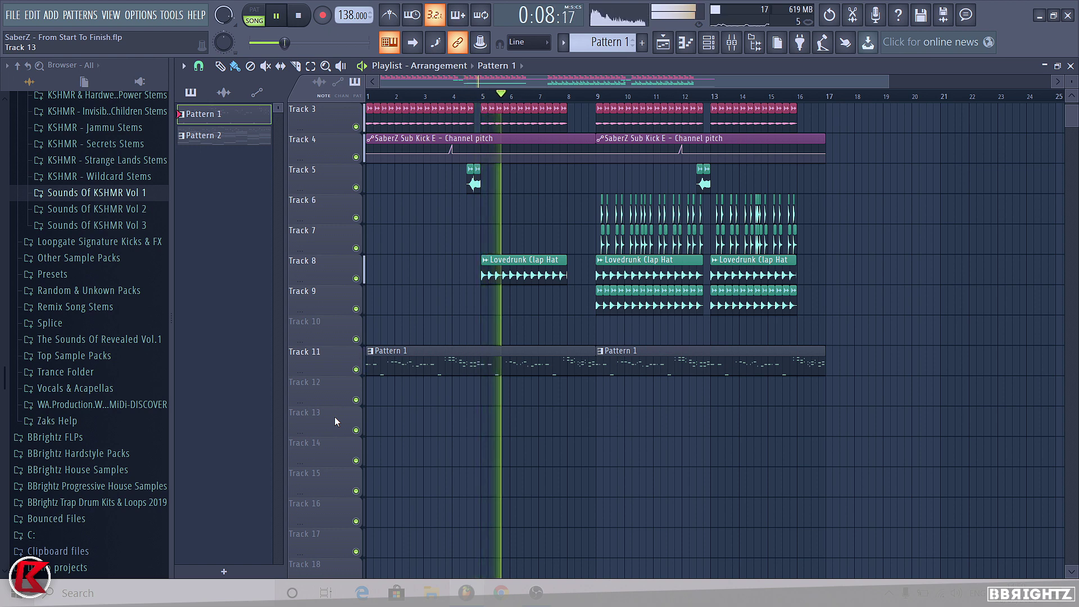
Step: Set the KSHMR_Pre-Sweep channel volume to 72% (-6.8 dB) in its channel settings
{"action": "double_click", "coordinate": [472, 185]}
{"action": "left_click_drag", "start_coordinate": [470, 139], "coordinate": [471, 148]}
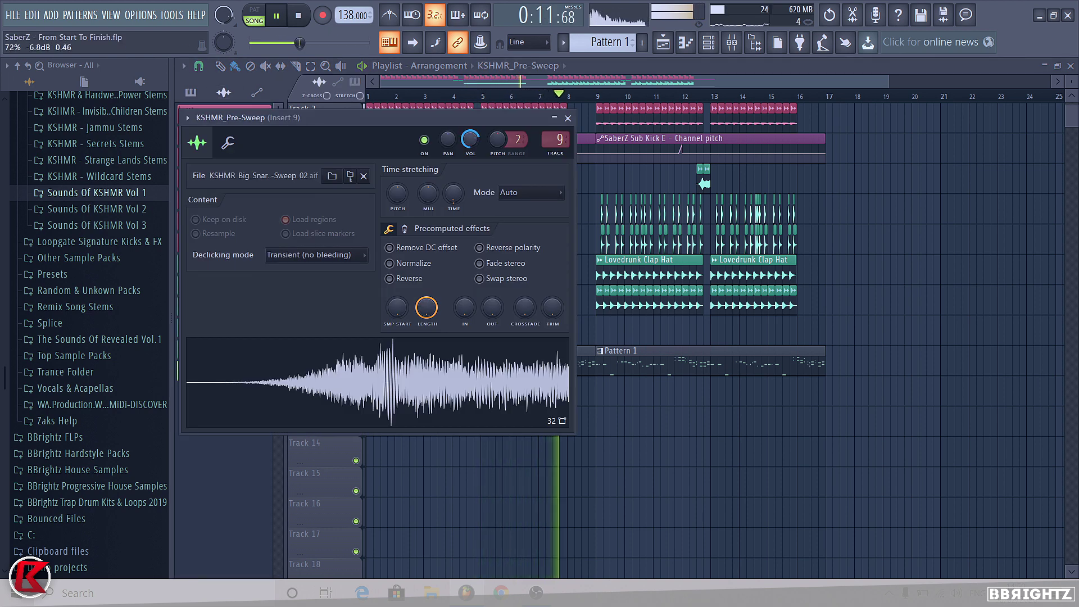
Step: Close the KSHMR_Pre-Sweep settings and slightly raise the Tonal Perc and SaberZ Toms 01 faders in the mixer
{"action": "left_click", "coordinate": [567, 118]}
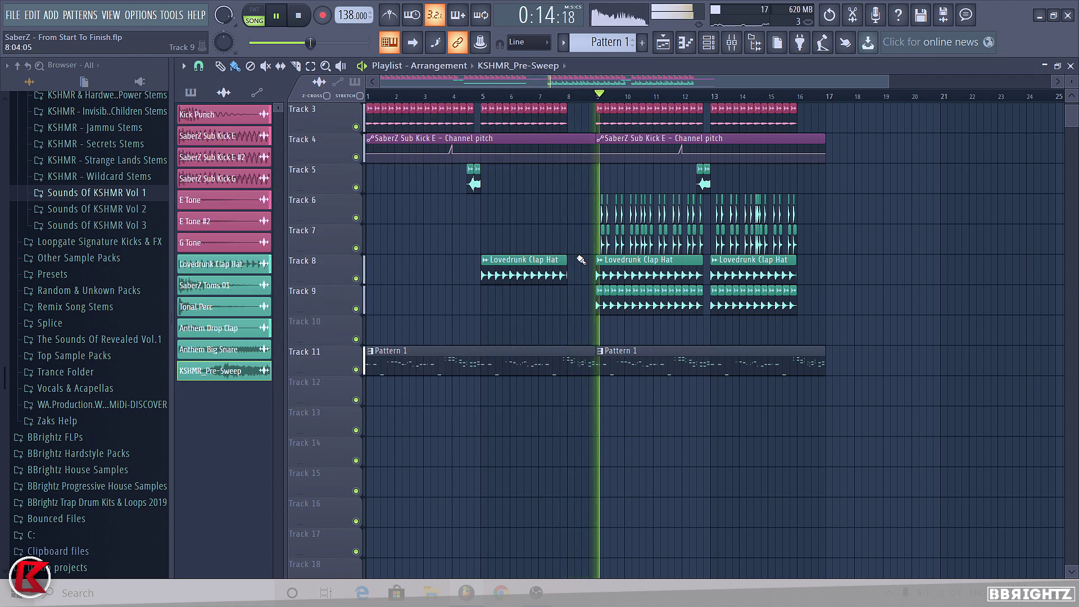
{"action": "key", "text": "F9"}
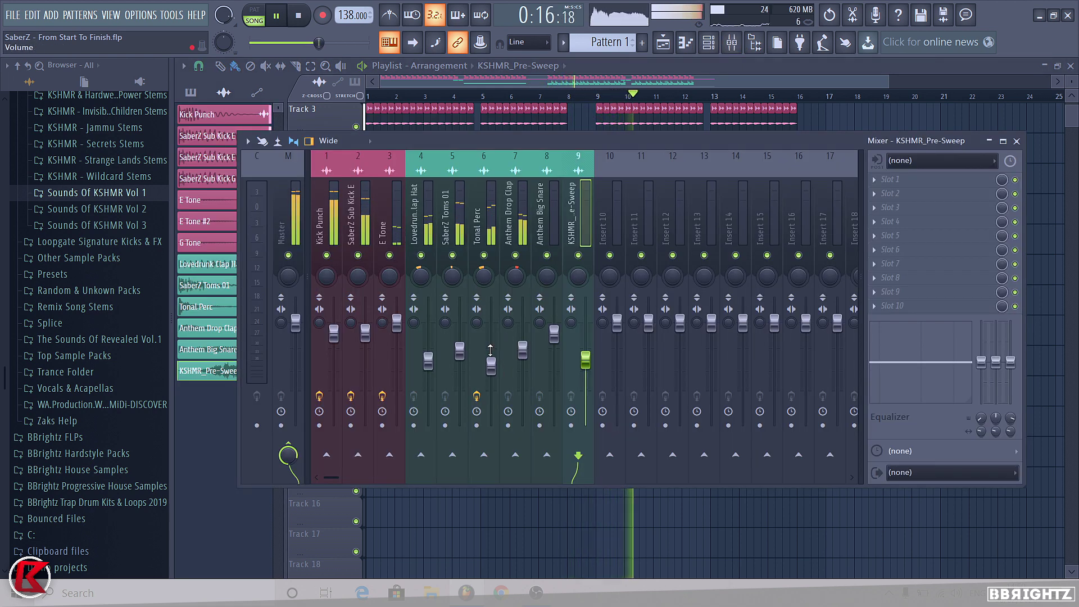
{"action": "left_click", "coordinate": [491, 366]}
{"action": "left_click_drag", "start_coordinate": [491, 365], "coordinate": [459, 346]}
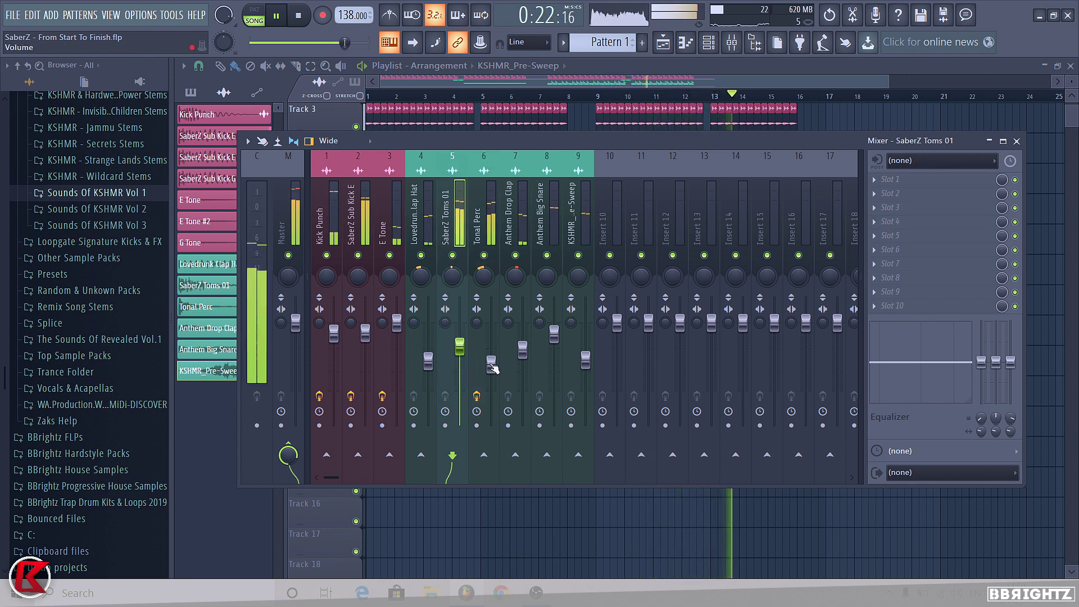
{"action": "left_click", "coordinate": [492, 365]}
{"action": "right_click", "coordinate": [644, 518]}
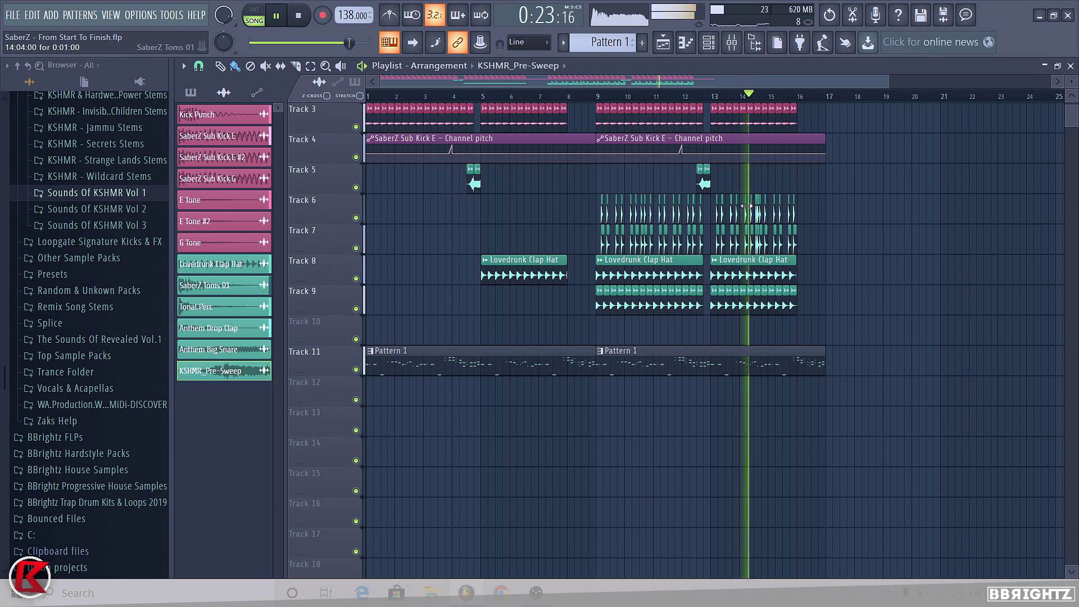
{"action": "left_click", "coordinate": [1031, 362]}
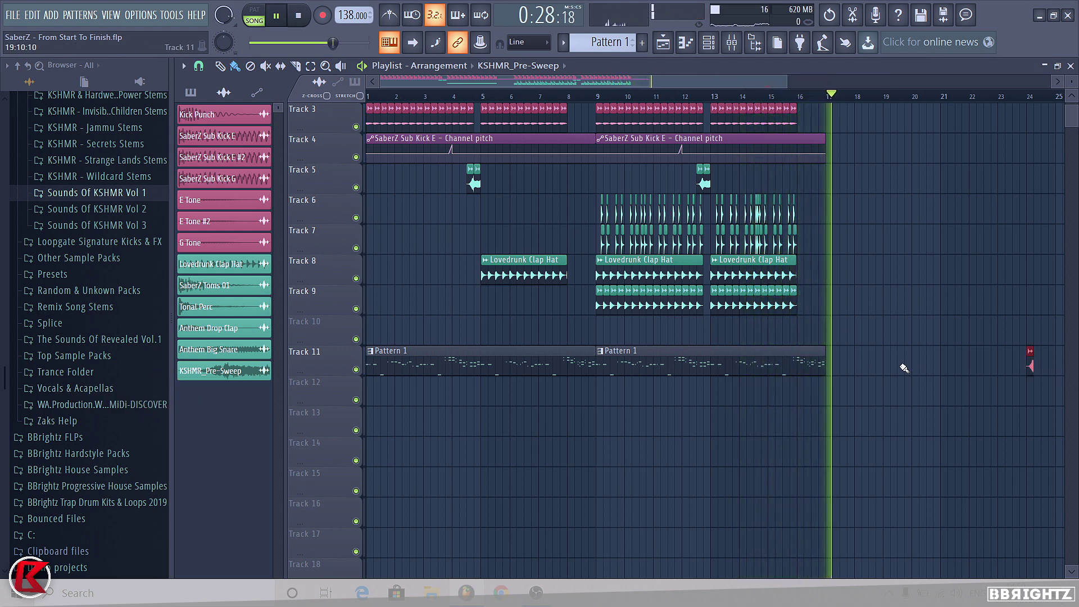
{"action": "key", "text": "space"}
{"action": "right_click", "coordinate": [1031, 363]}
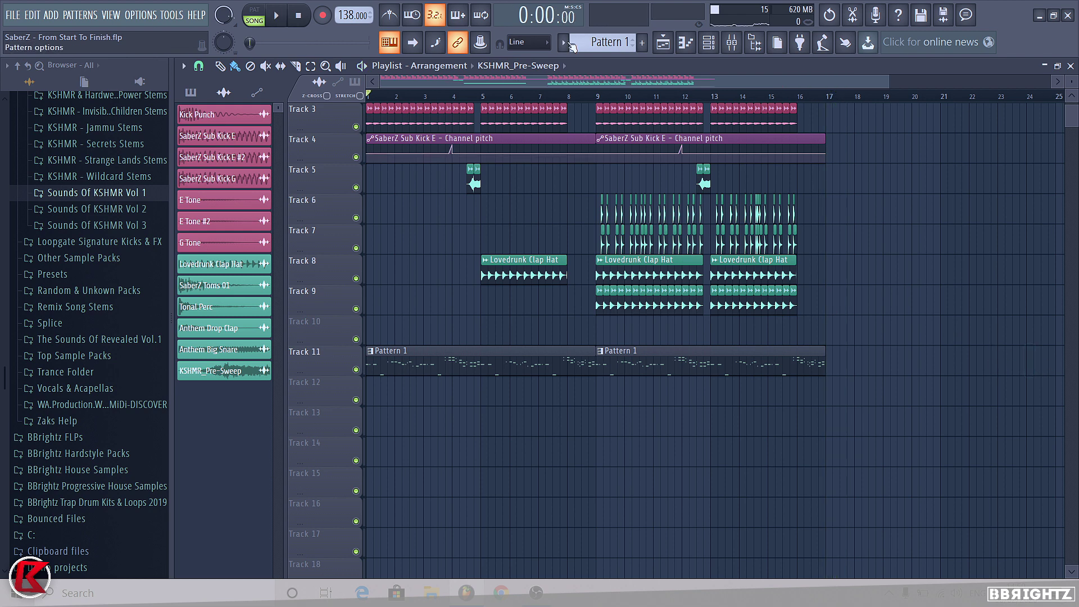
Step: Review the channel settings of the SaberZ Sub Kick E and E Tone samples, closing each one
{"action": "left_click", "coordinate": [600, 45]}
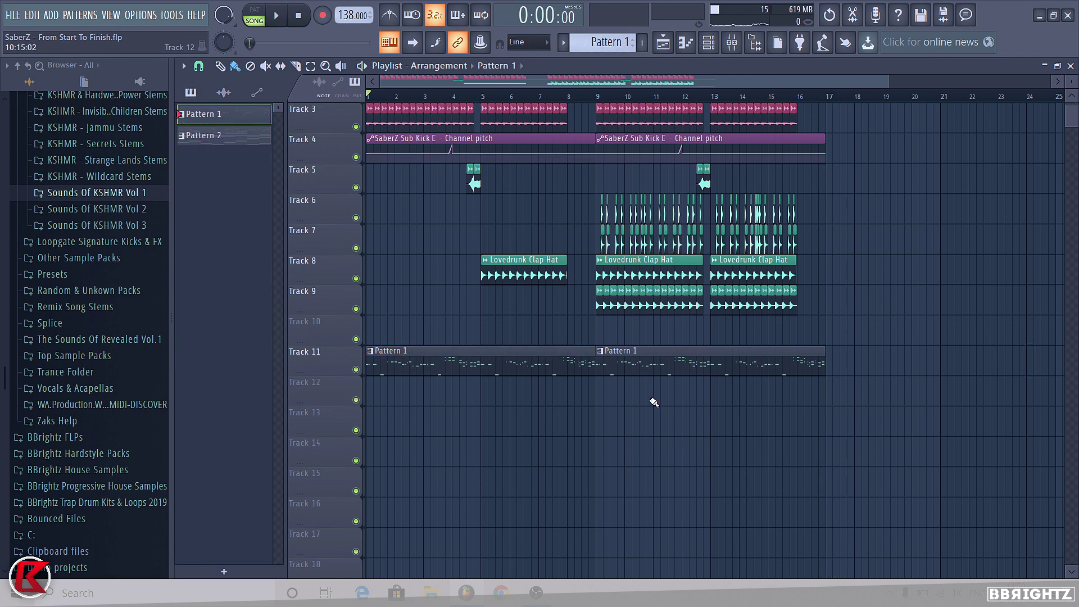
{"action": "scroll", "coordinate": [830, 326], "scroll_direction": "up", "scroll_amount": 2}
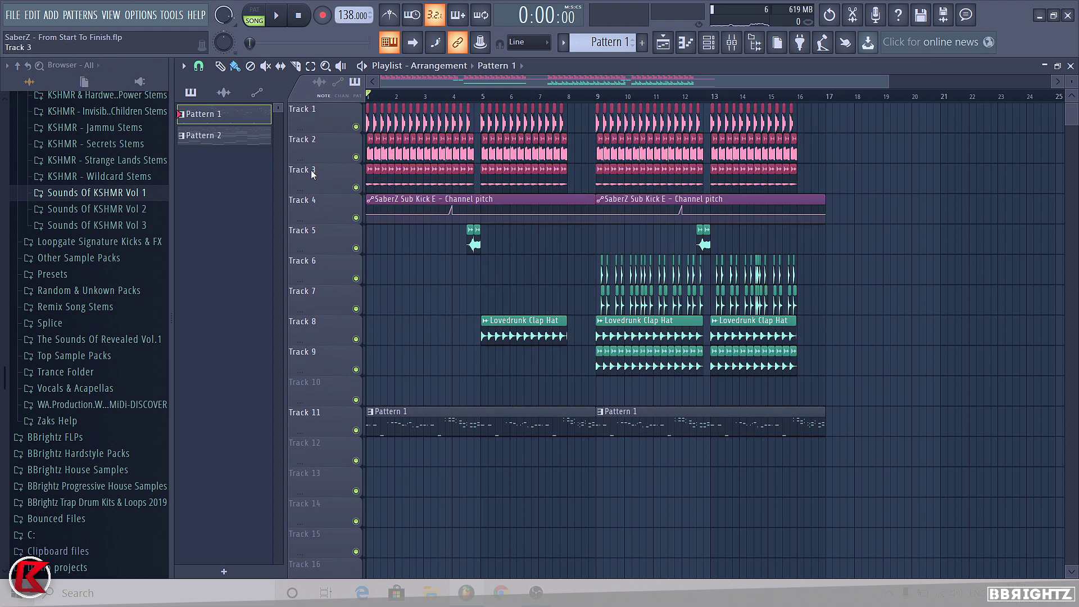
{"action": "double_click", "coordinate": [375, 156]}
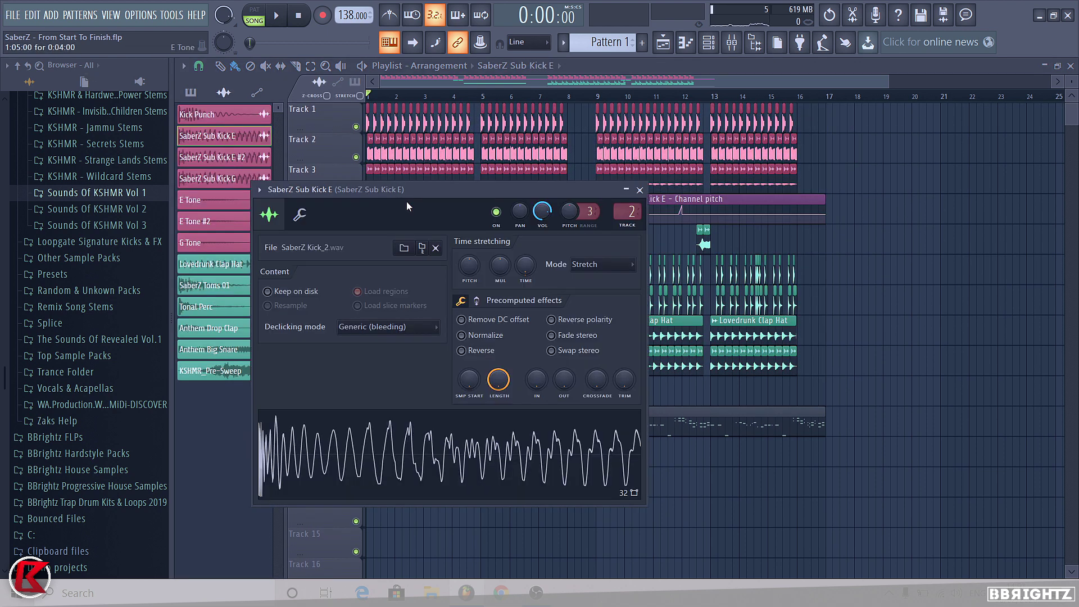
{"action": "left_click", "coordinate": [639, 191]}
{"action": "left_click", "coordinate": [191, 200]}
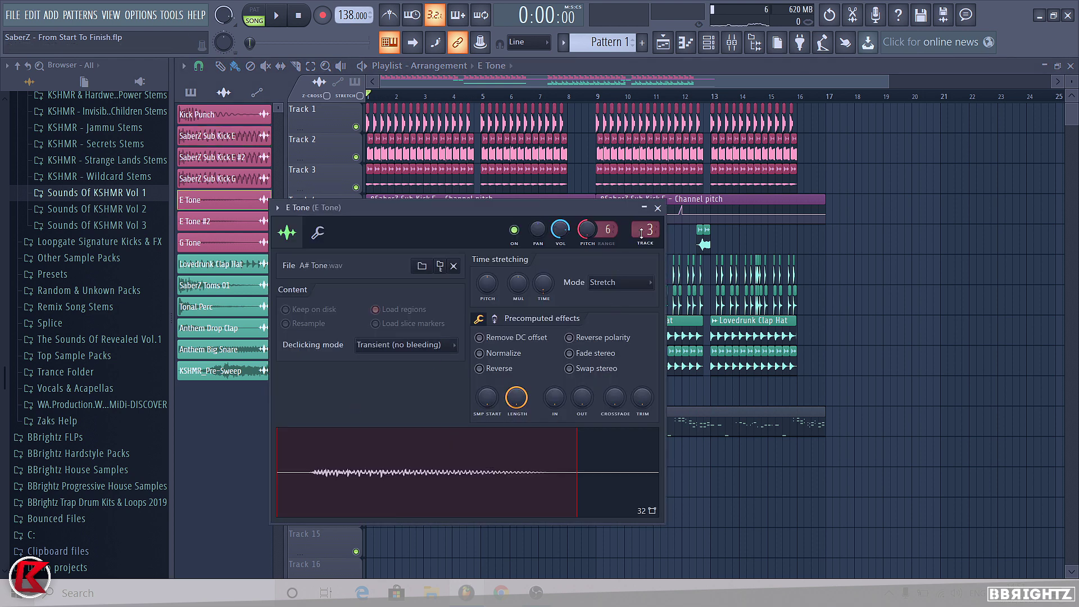
{"action": "left_click", "coordinate": [657, 208]}
Step: Highlight the percussion clips on Tracks 7 to 9, clear the selection and show Pattern 1 as the active source
{"action": "left_click_drag", "start_coordinate": [461, 308], "coordinate": [863, 379]}
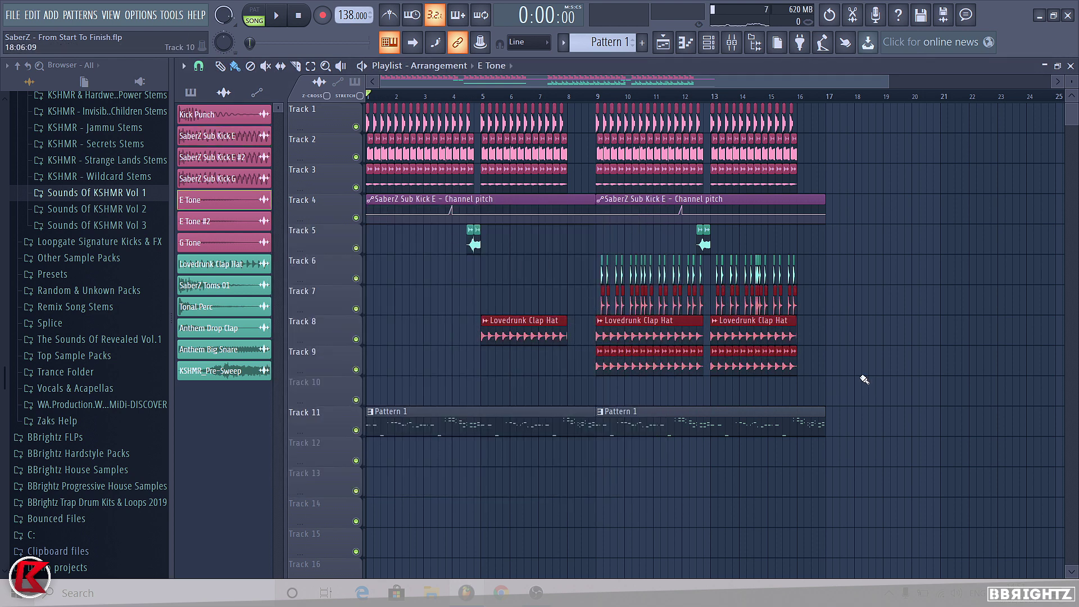
{"action": "left_click", "coordinate": [880, 359]}
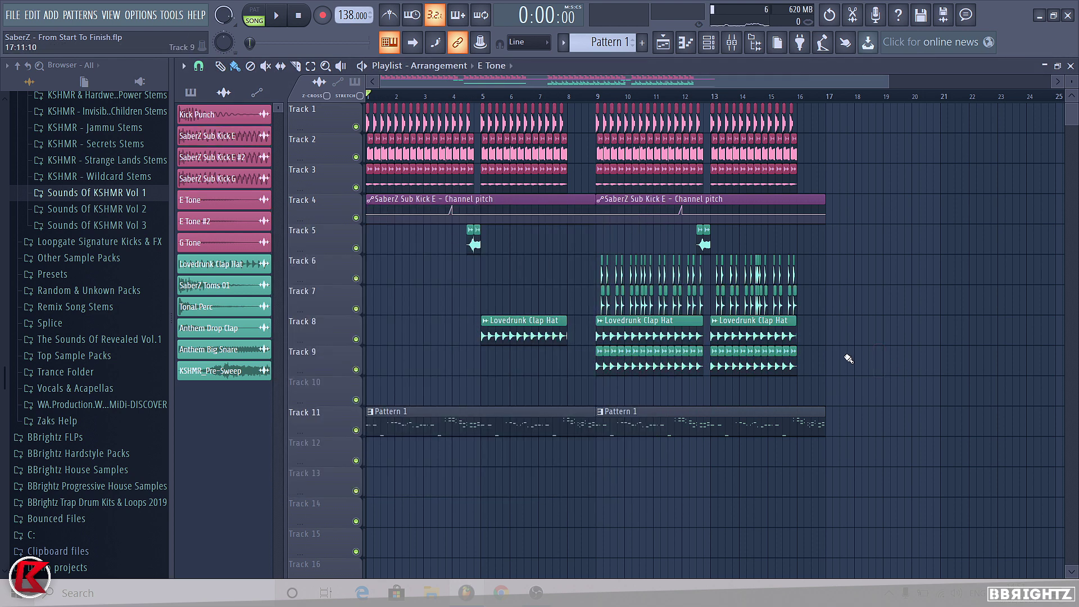
{"action": "left_click", "coordinate": [609, 44]}
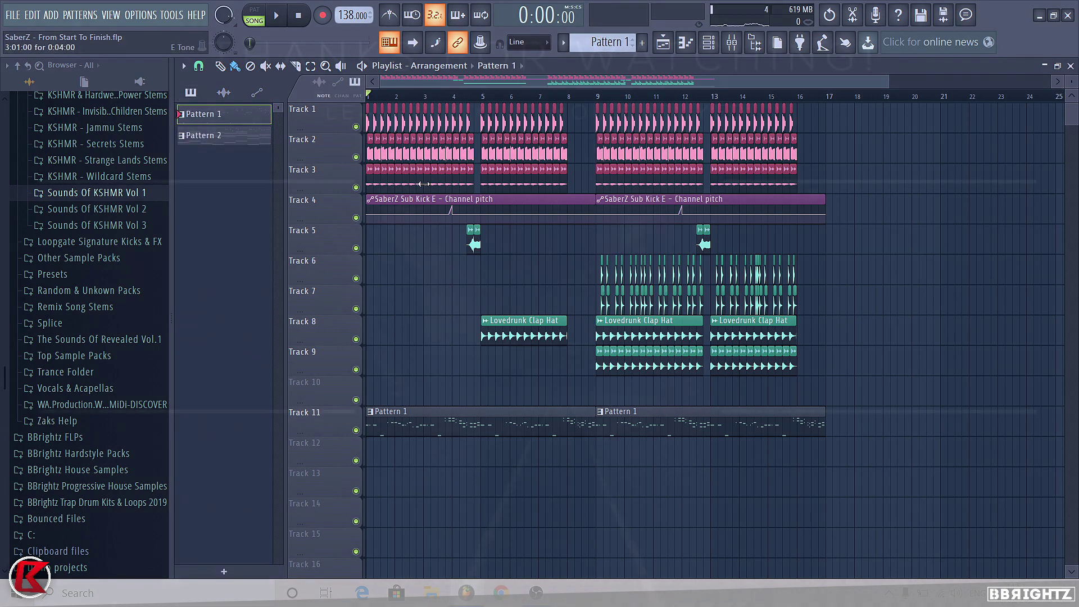